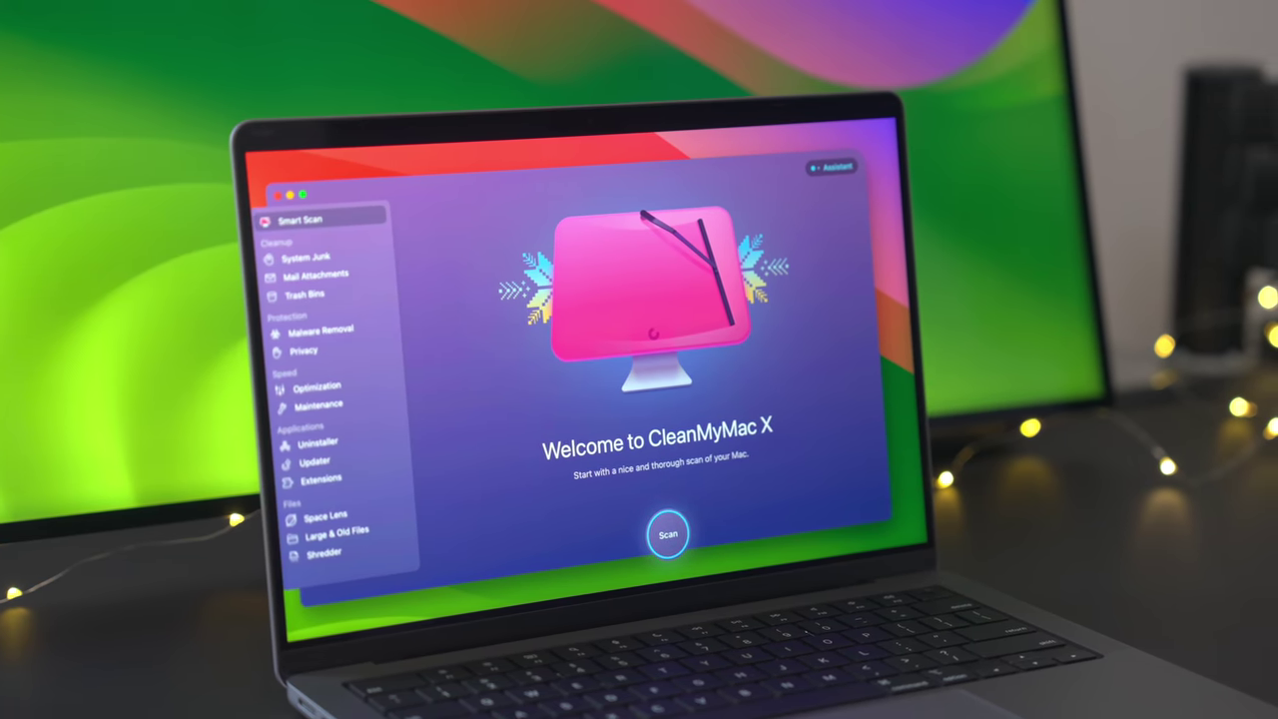
left_click(667, 534)
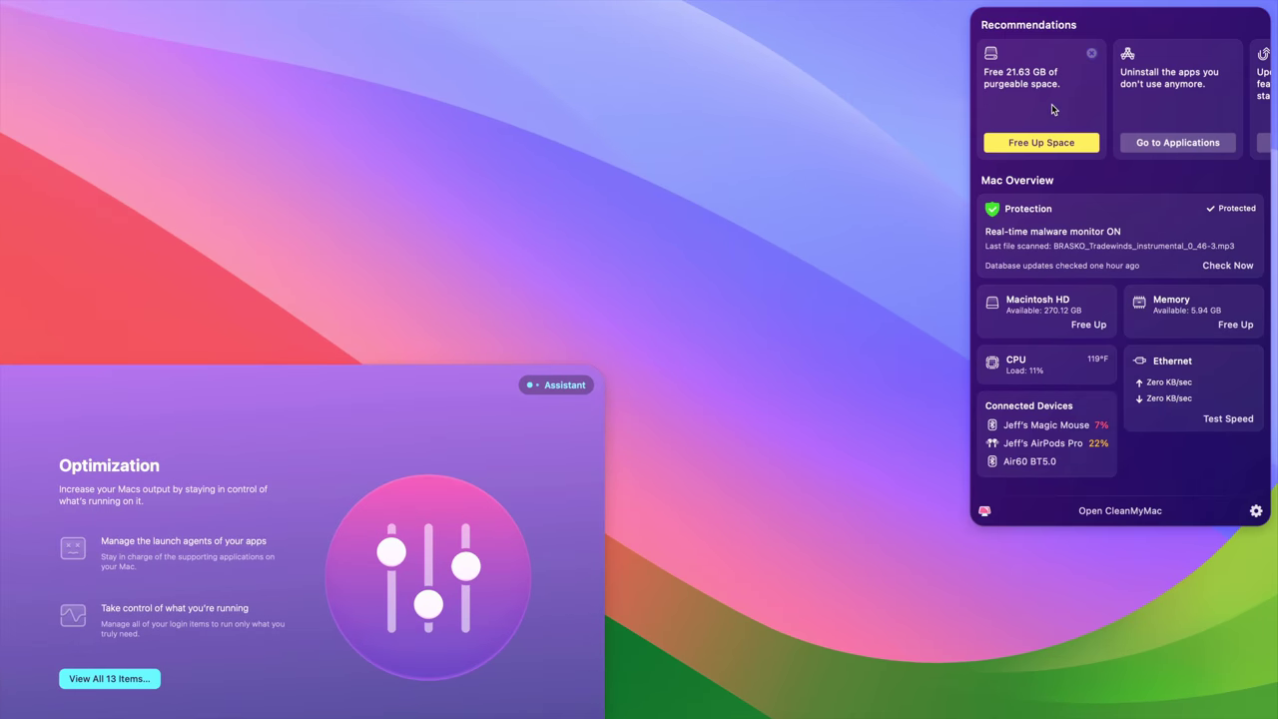
left_click(1060, 367)
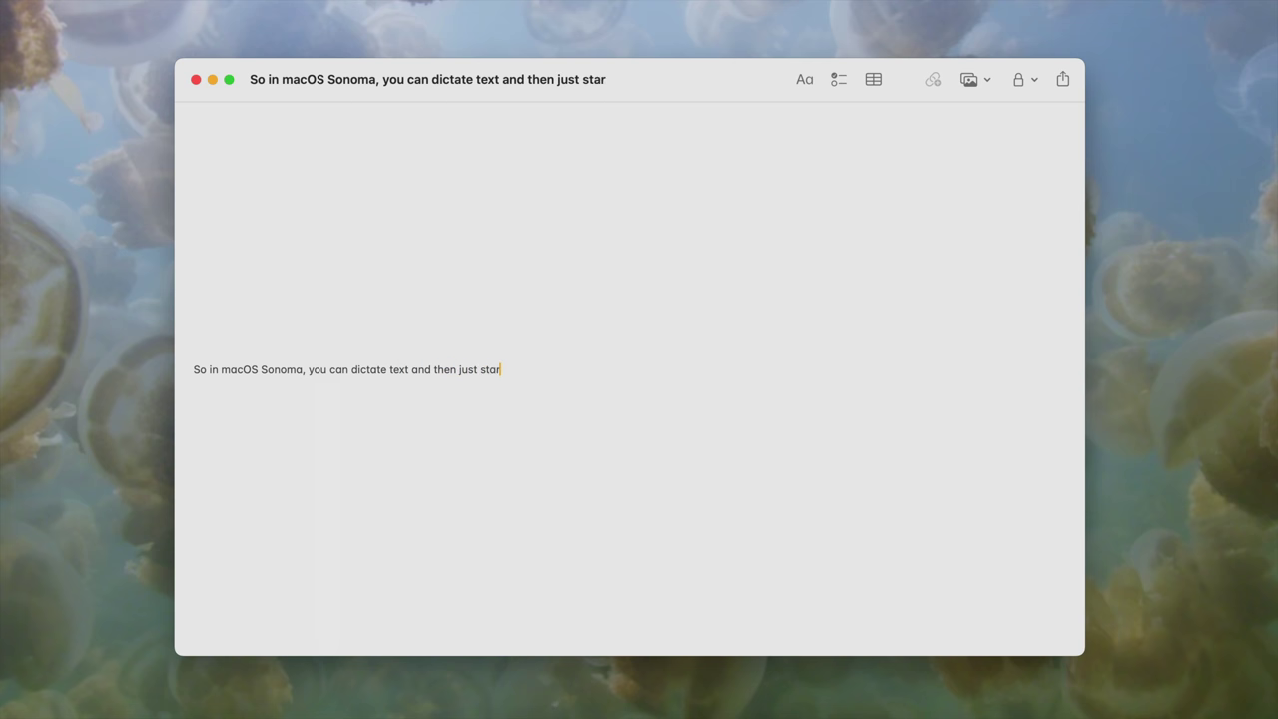
Step: Continue the dictated note with "start typing without canceling dictation. It's actually pretty cool. I'm typing with my keyboard now, but I can immediately start dictating text again"
type("yping without can")
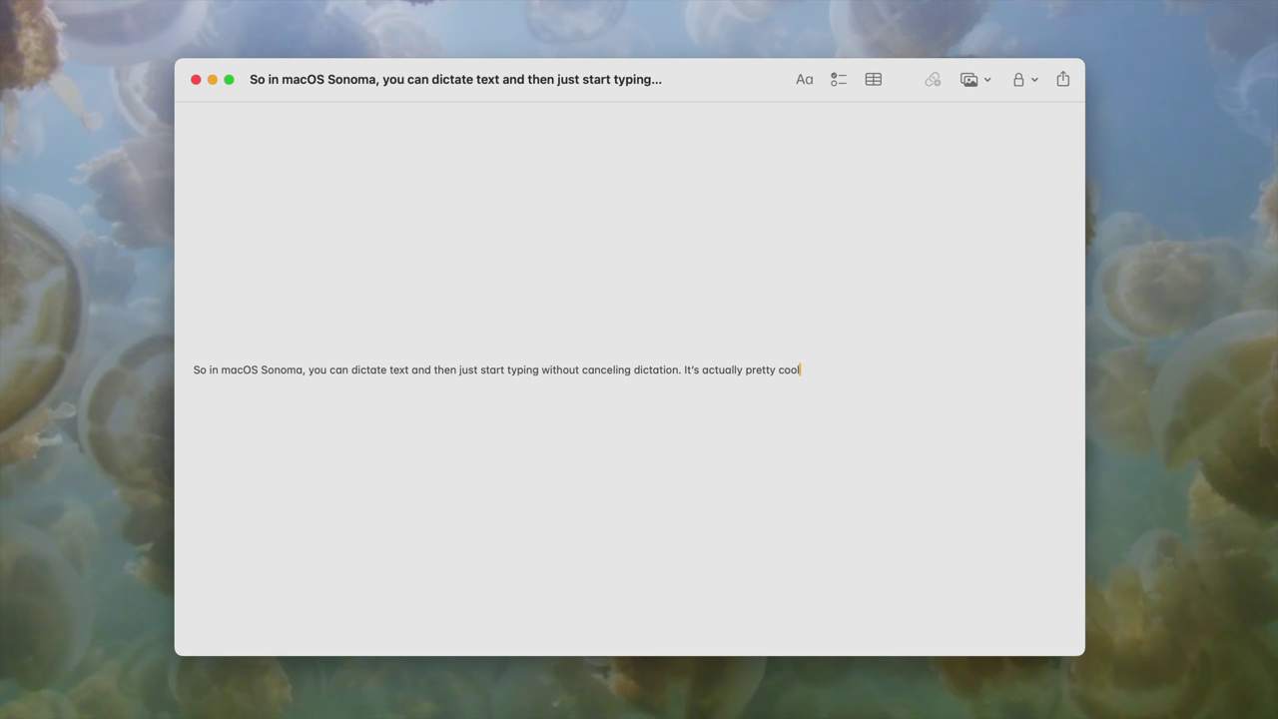
type("I'm typing with my keyboard no")
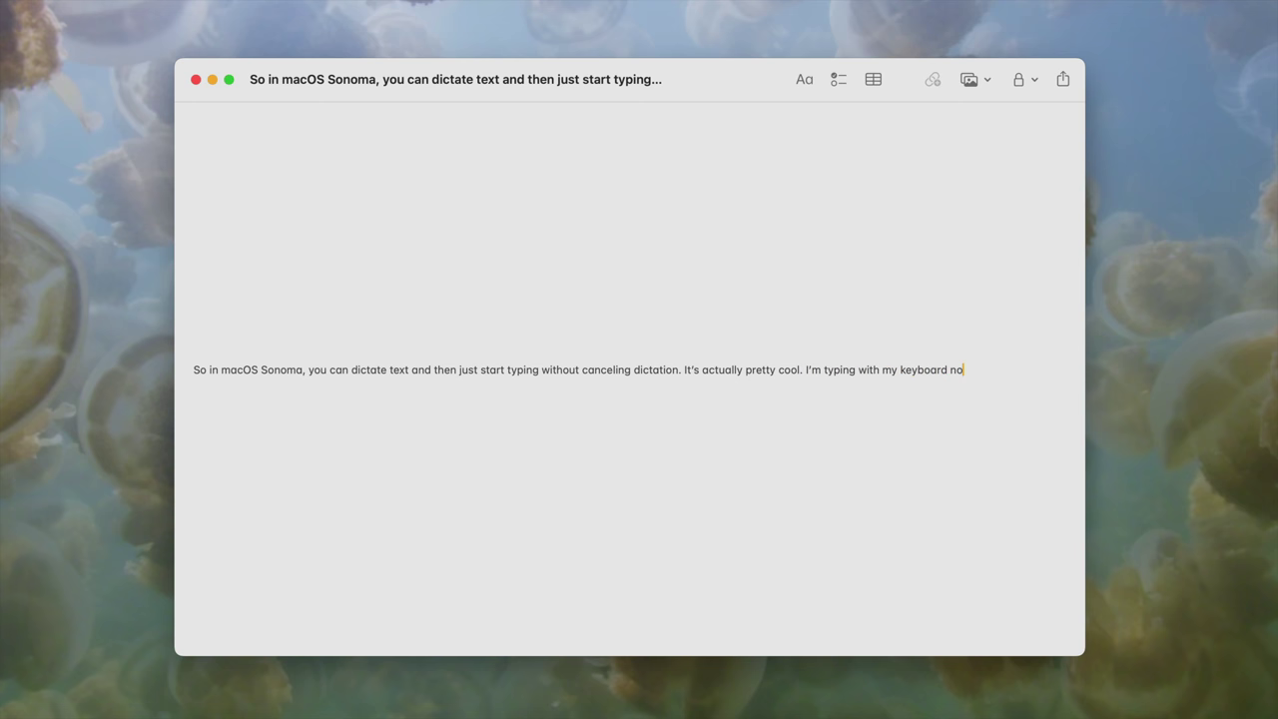
type("but")
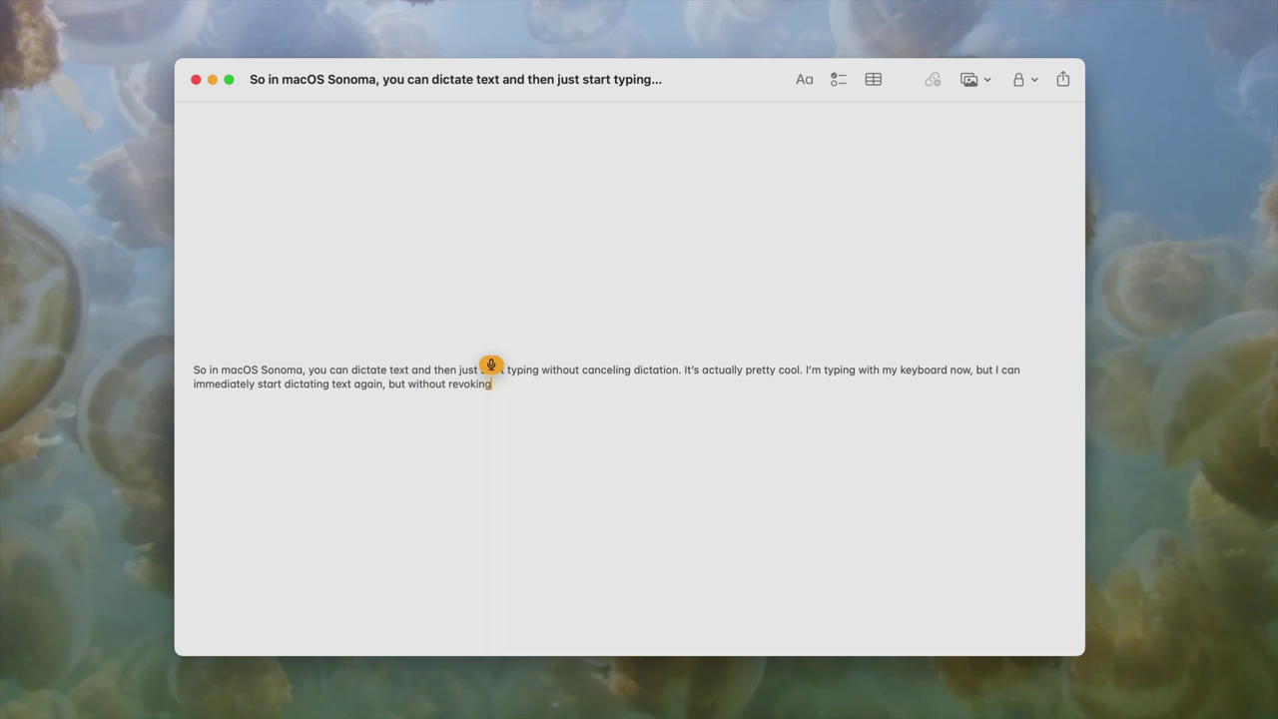
Step: Replace the misheard dictated word after "but without" with "restarting" and finish the paragraph with "dictation. pretty cool, huh?"
key("BackSpace")
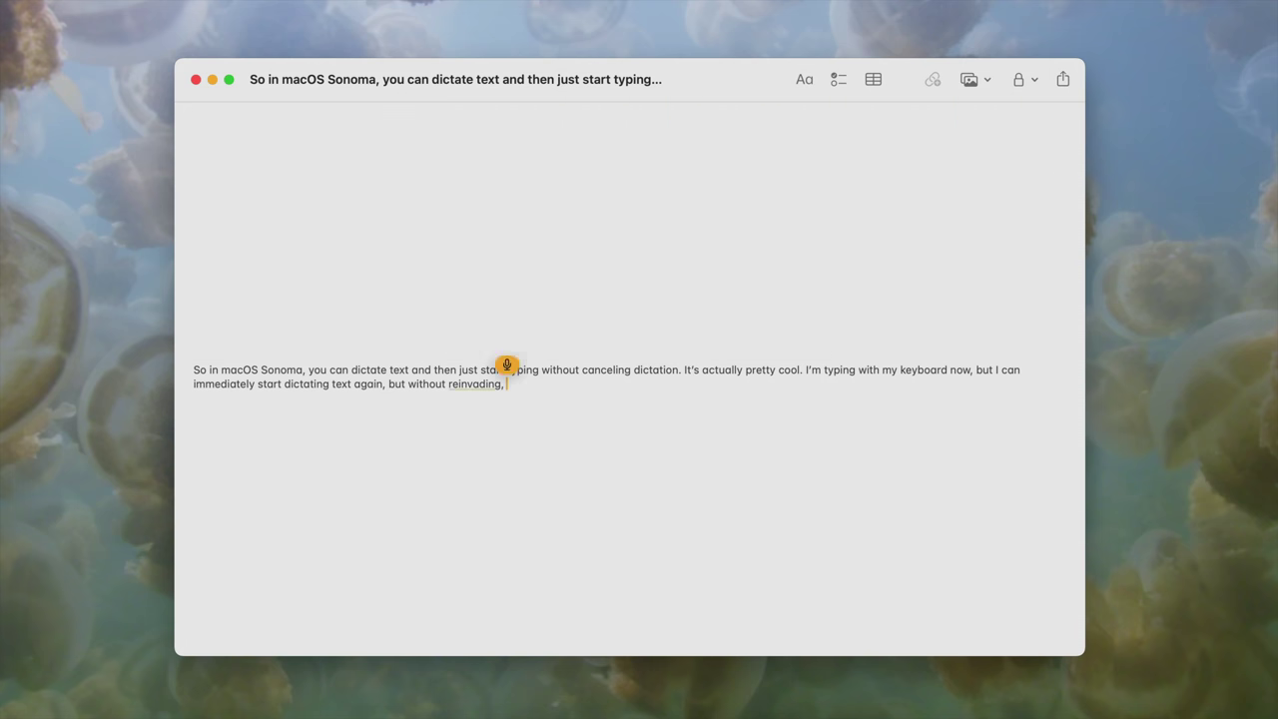
key("alt+BackSpace")
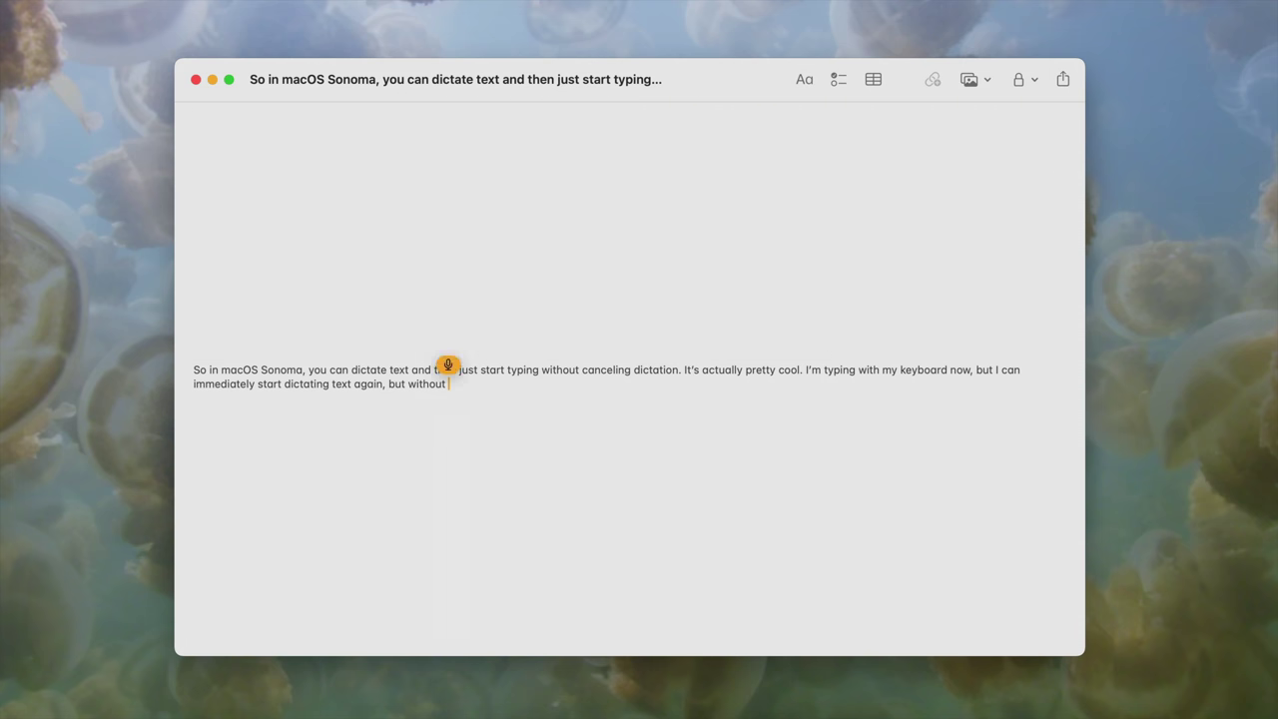
type("res")
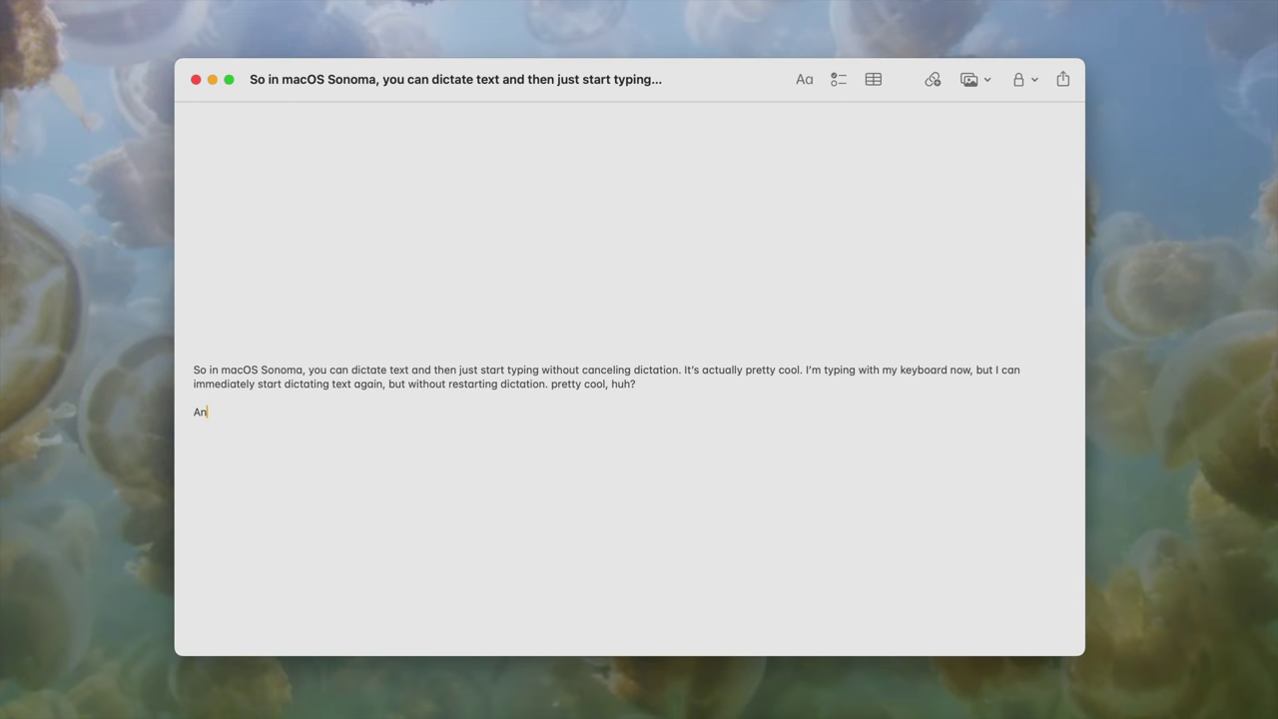
Step: Finish the second paragraph with "CAPS LOCK INDICATOR. THIS MAKES IT SO YOU DON'T HAVE TO LOOK AT YOUR KEYBOARD TO KNOW THAT CAPSLOCK IS ENABLED."
key("Caps_Lock")
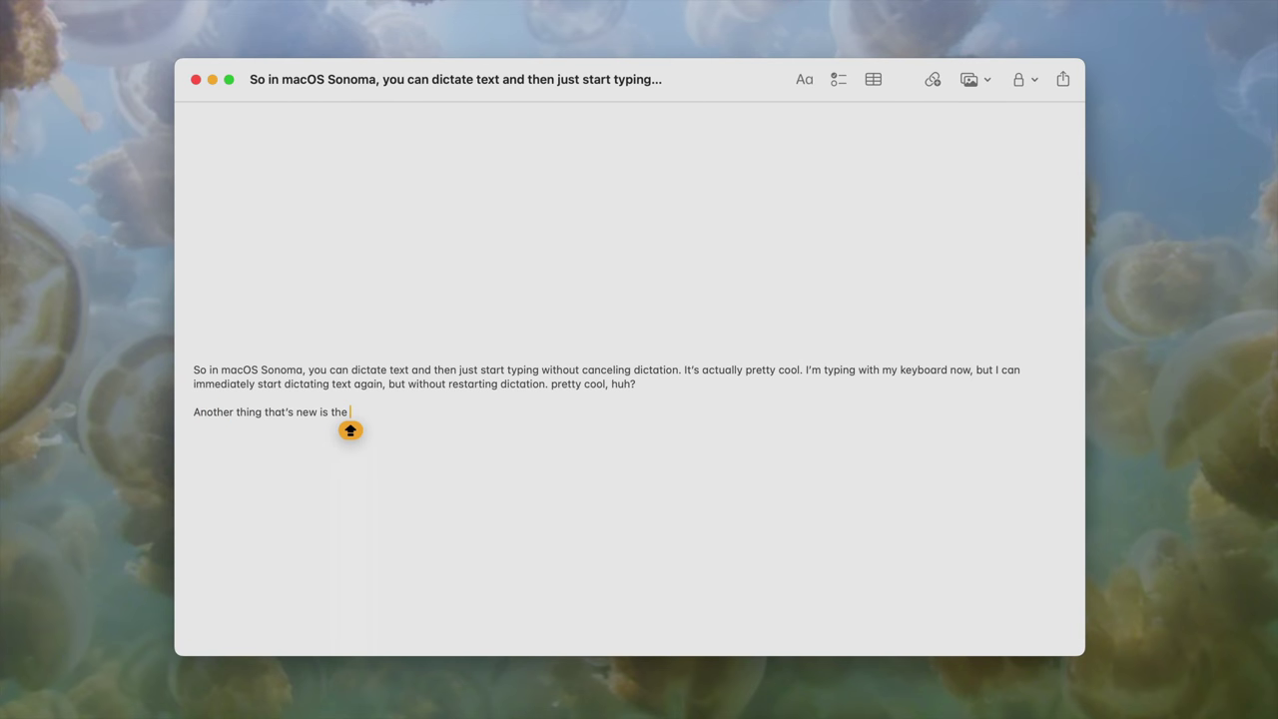
type("CAPS LO")
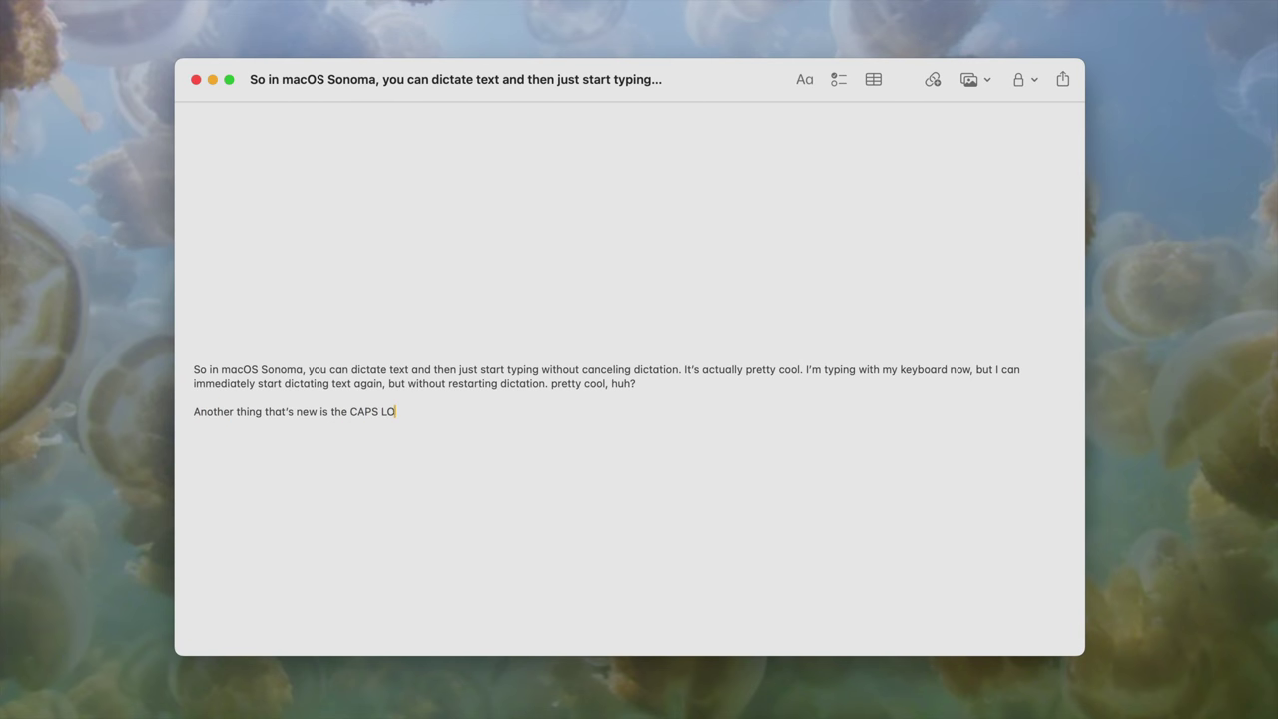
type("CK INDICATOR")
key("Caps_Lock")
type(". THIS MAKES IT SO YOU DON'T HAVE TO LOOK AT")
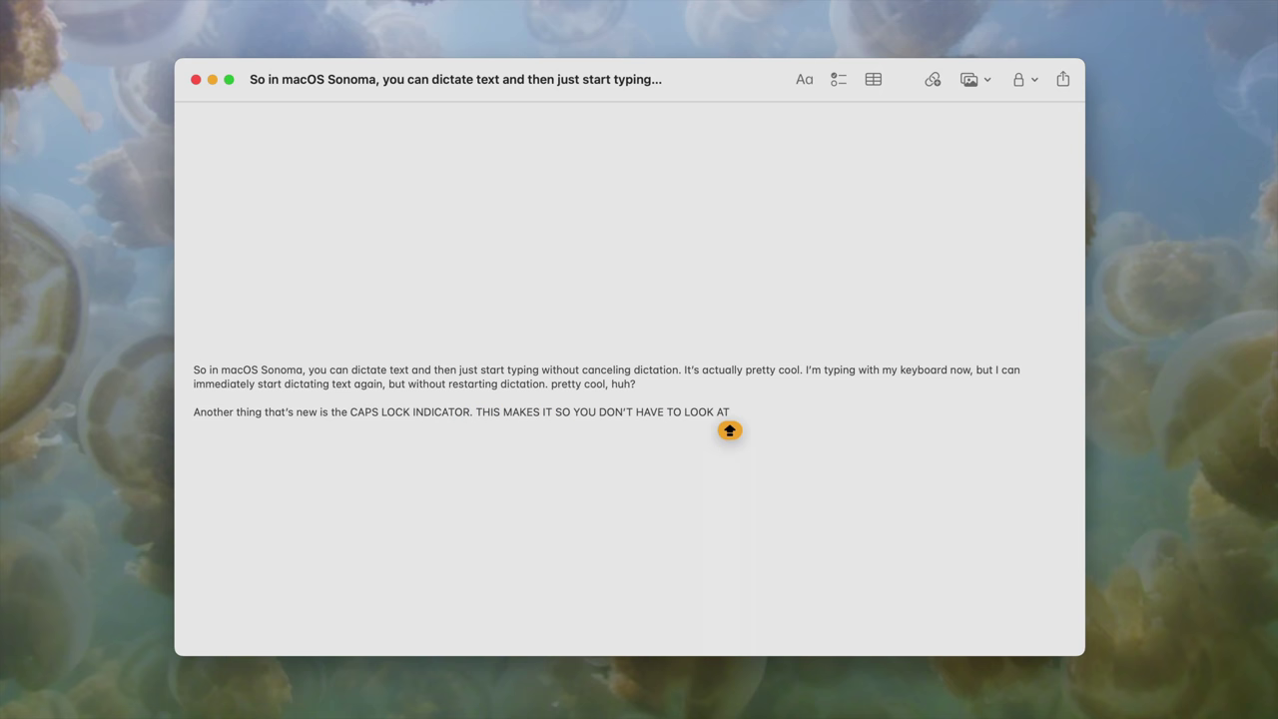
type(" YOUR KEYBOARD T")
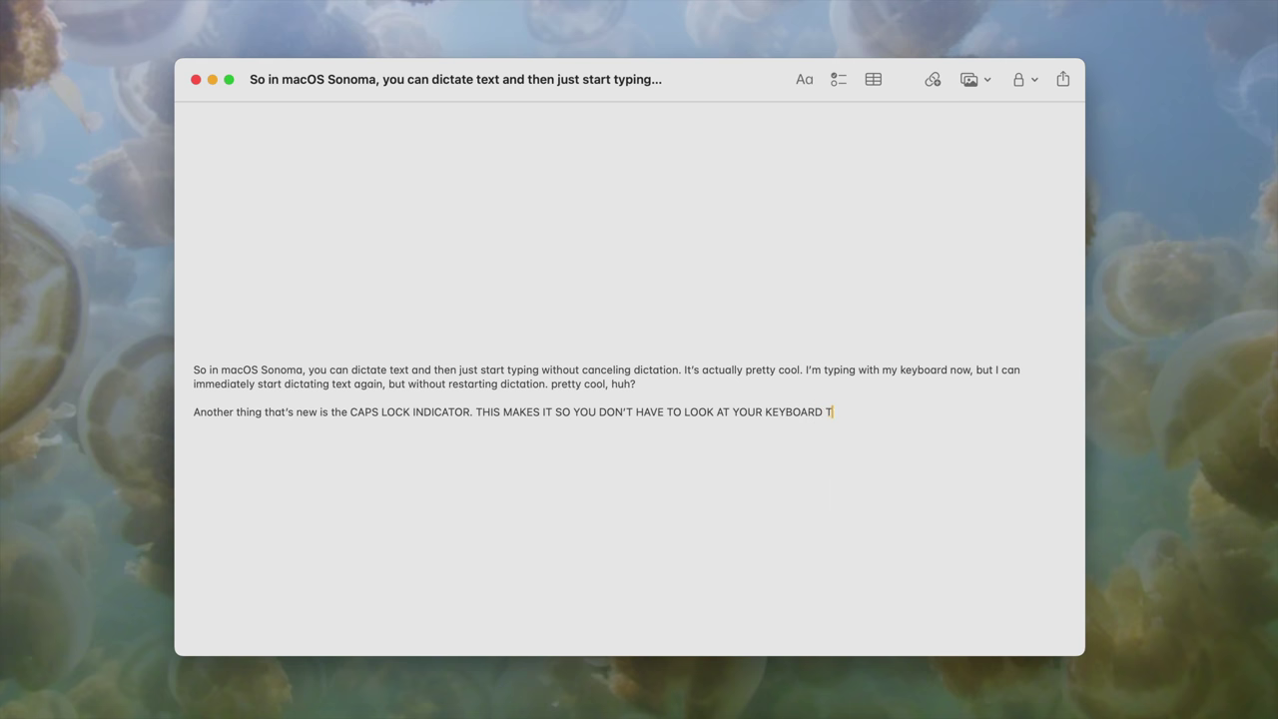
type("O KNOW THAT CAPSLOCK IS ENABLED")
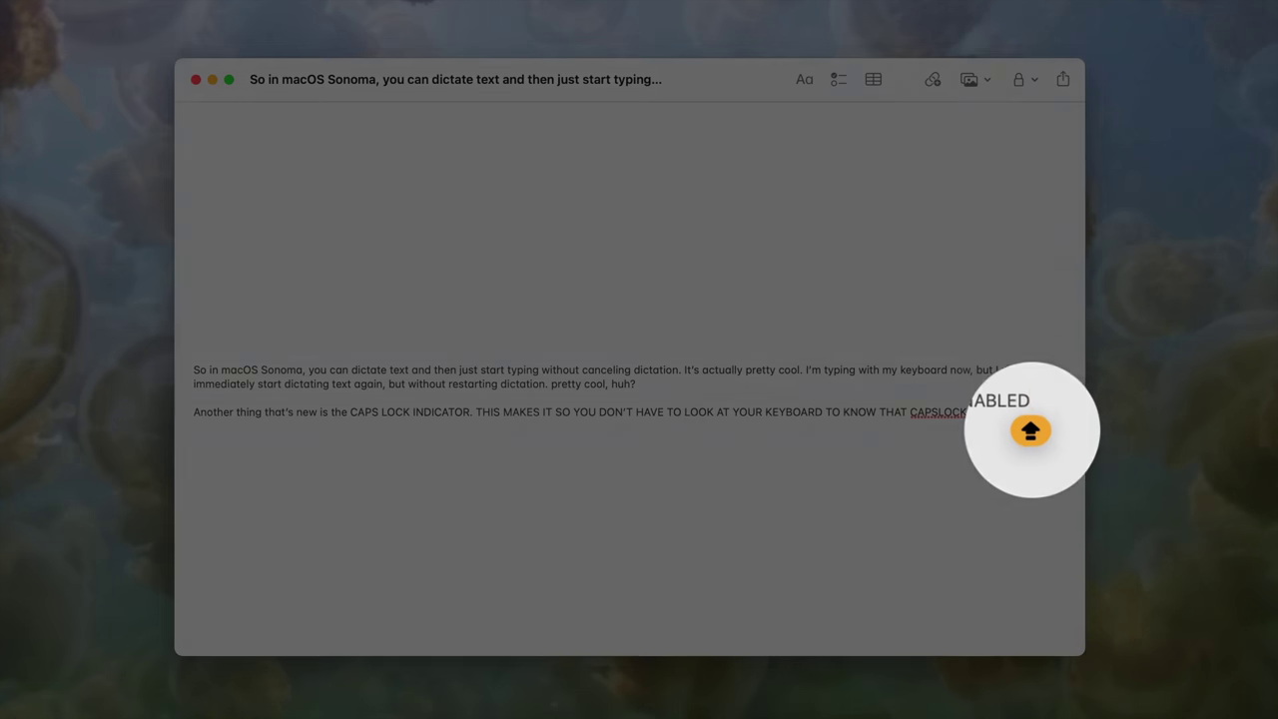
type(".")
key("Caps_Lock")
Step: Add a paragraph beginning "You will also see an updated take on predictive text and it will even suggest whole sentences to type"
key("Return")
key("Return")
type("You w")
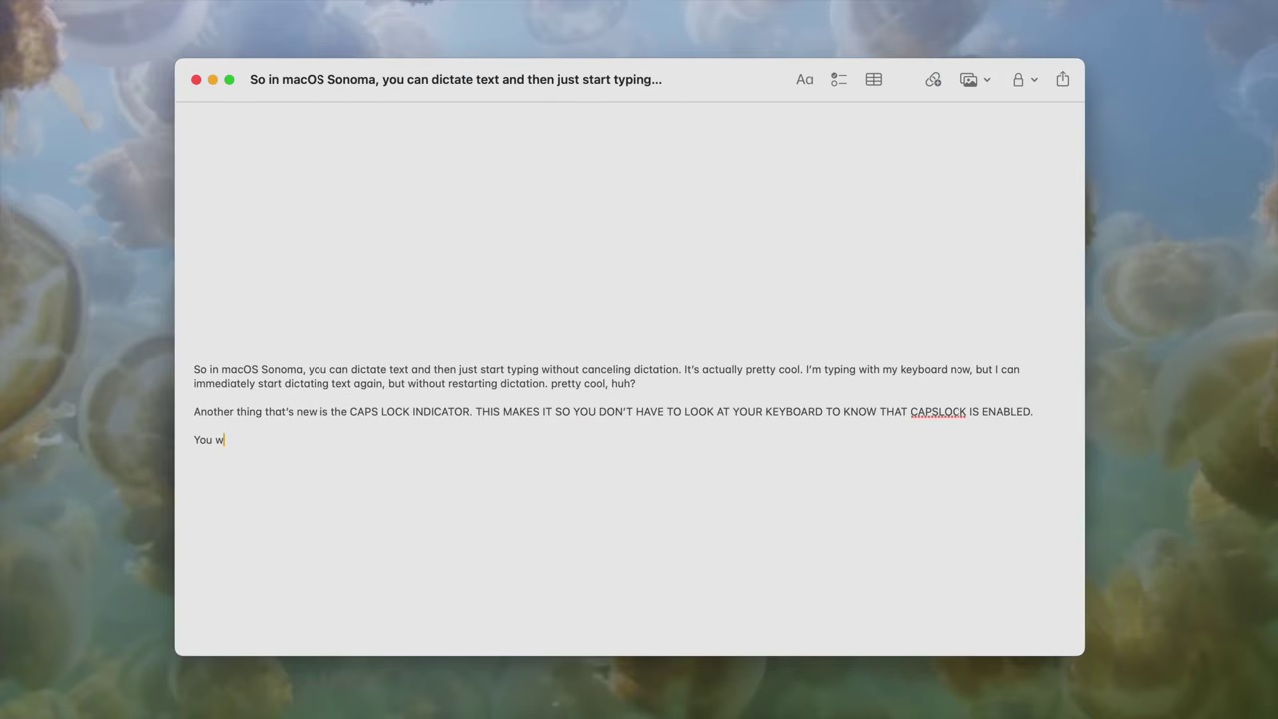
type("ill also see an updated ")
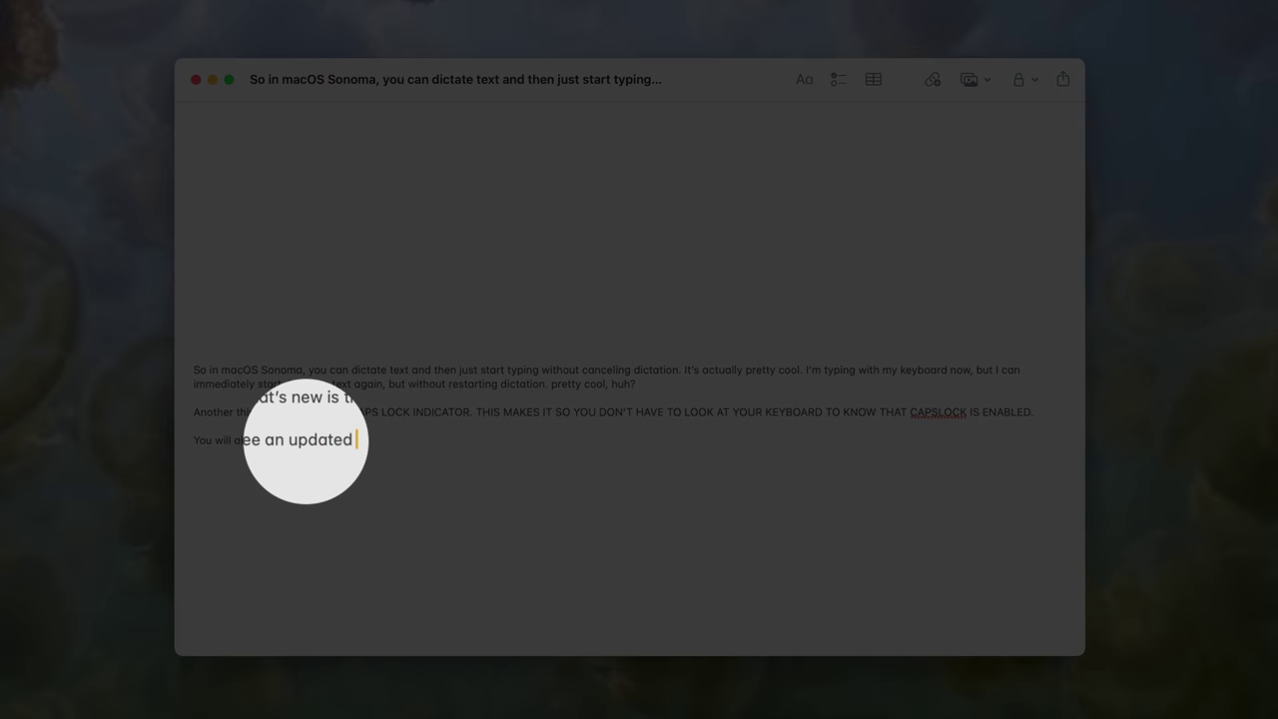
type("ta")
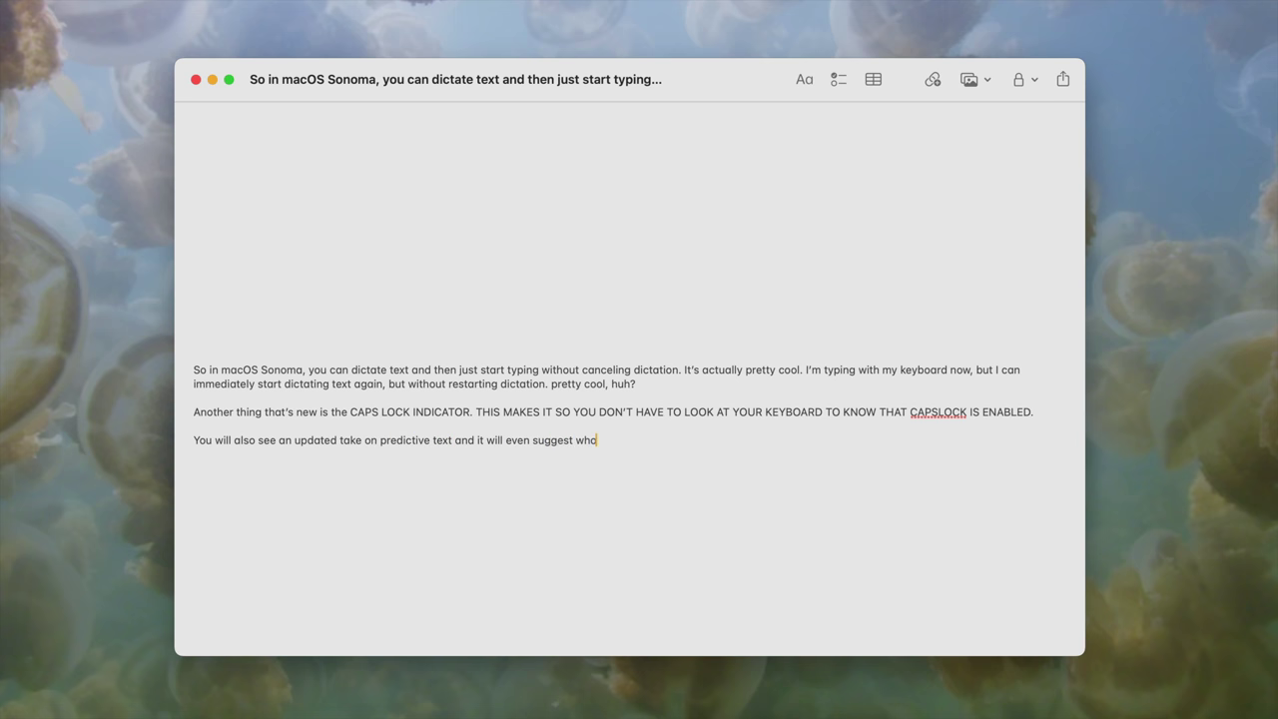
type("sen")
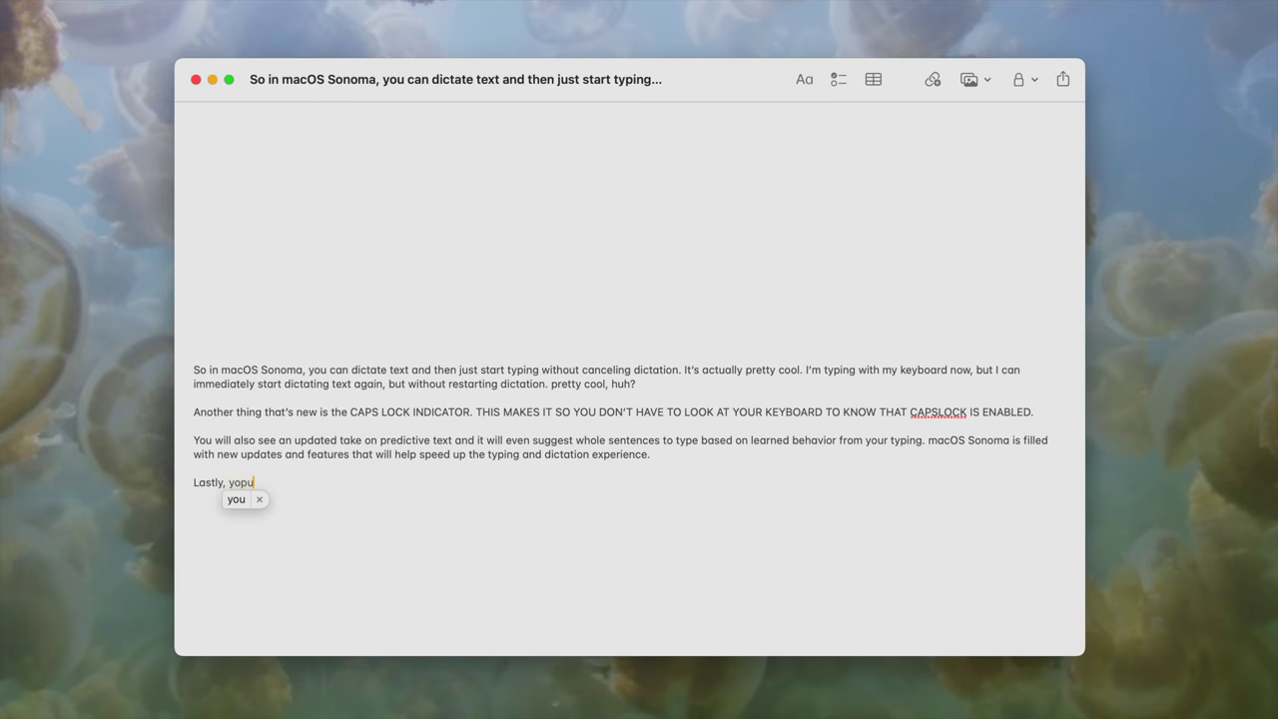
Step: Complete the last paragraph with "you'll notice improvements to autocorrect. Corrected words are temporarily underlined, and you can revert to the original spelling with just a click"
type("ll notice")
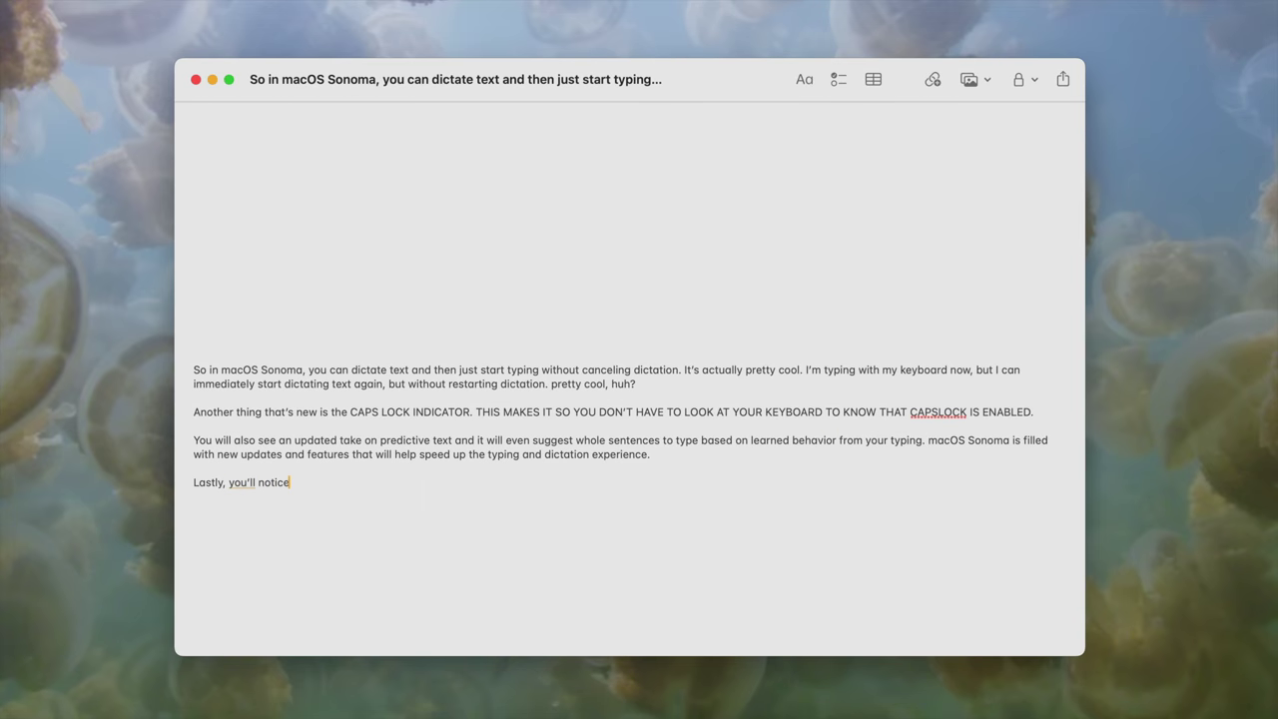
type(" improvements to autocorrect. Corrected words are temporarily underlined, and you can revert to the original spelling with just a click")
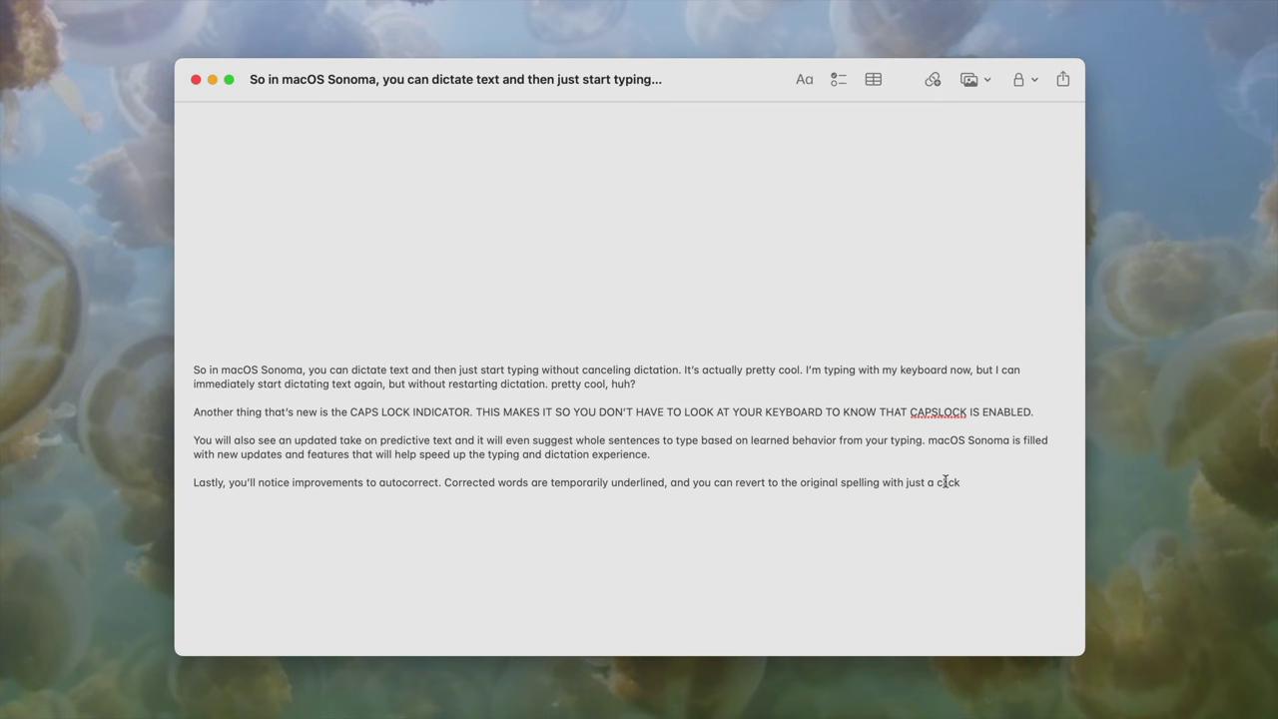
left_click(946, 482)
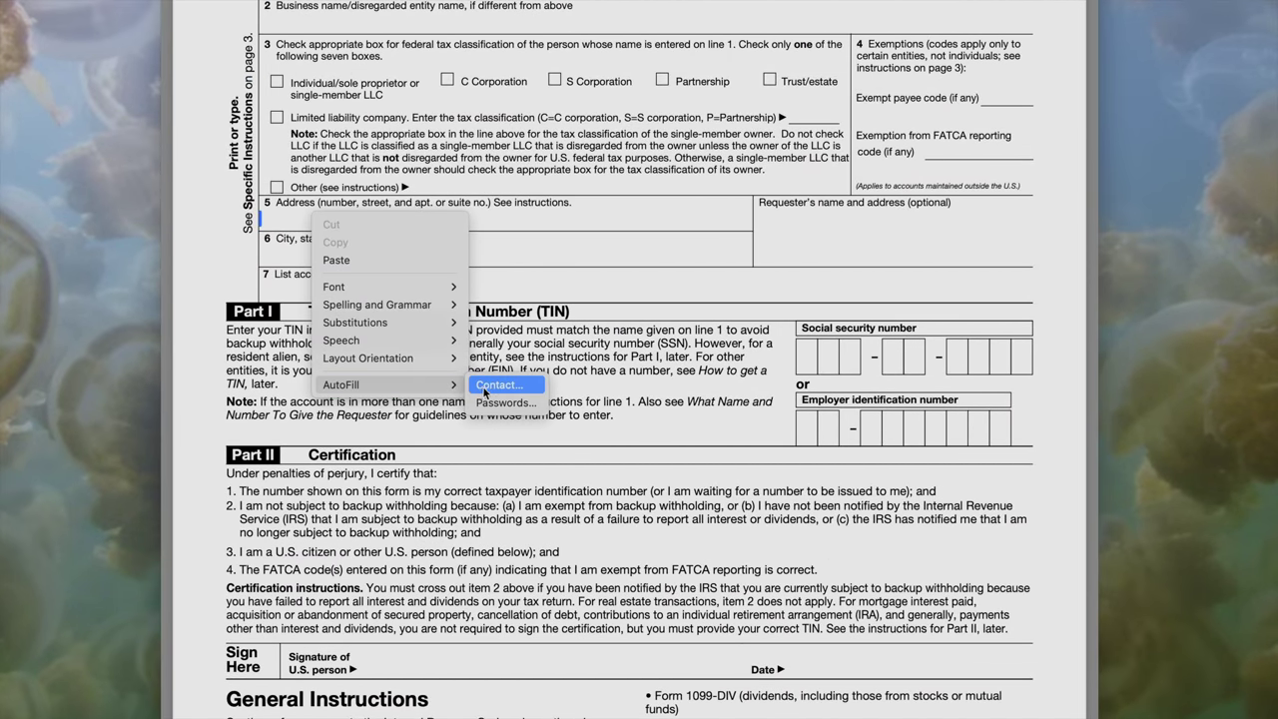
Step: Autofill the address line of the W-9 form with the address from a saved contact, and close the PDF
left_click(498, 386)
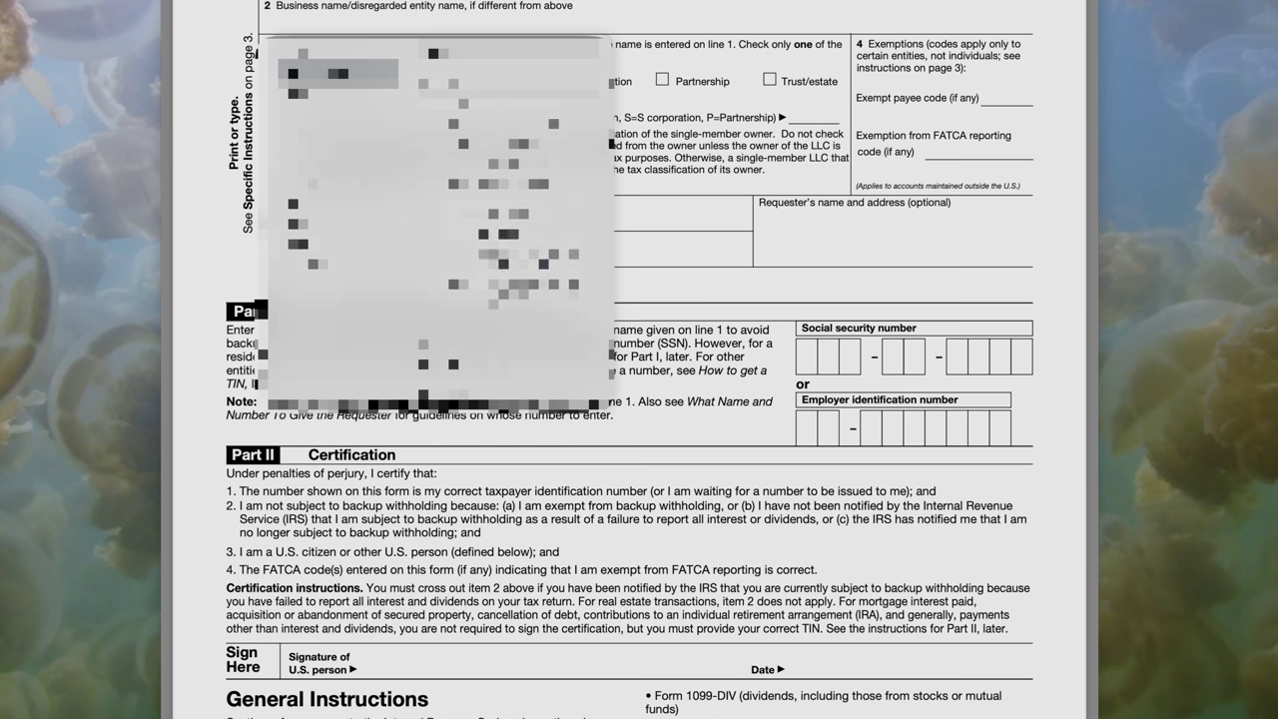
left_click(529, 249)
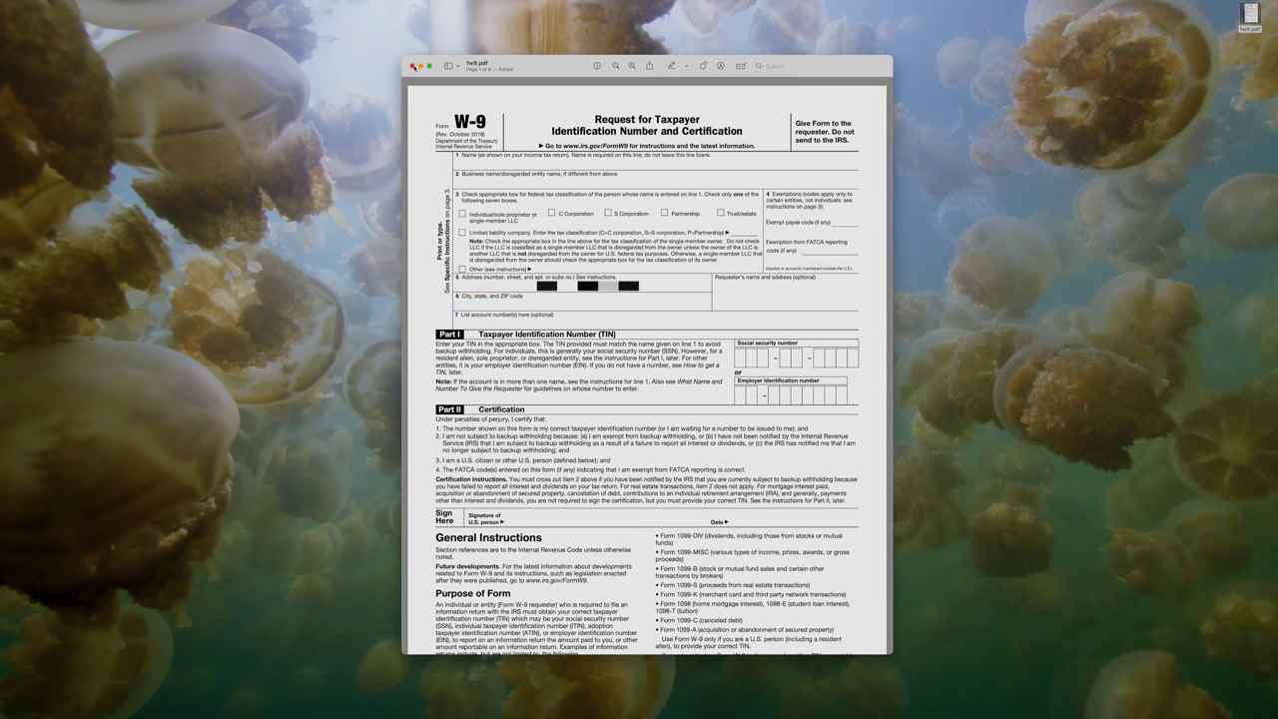
left_click(412, 66)
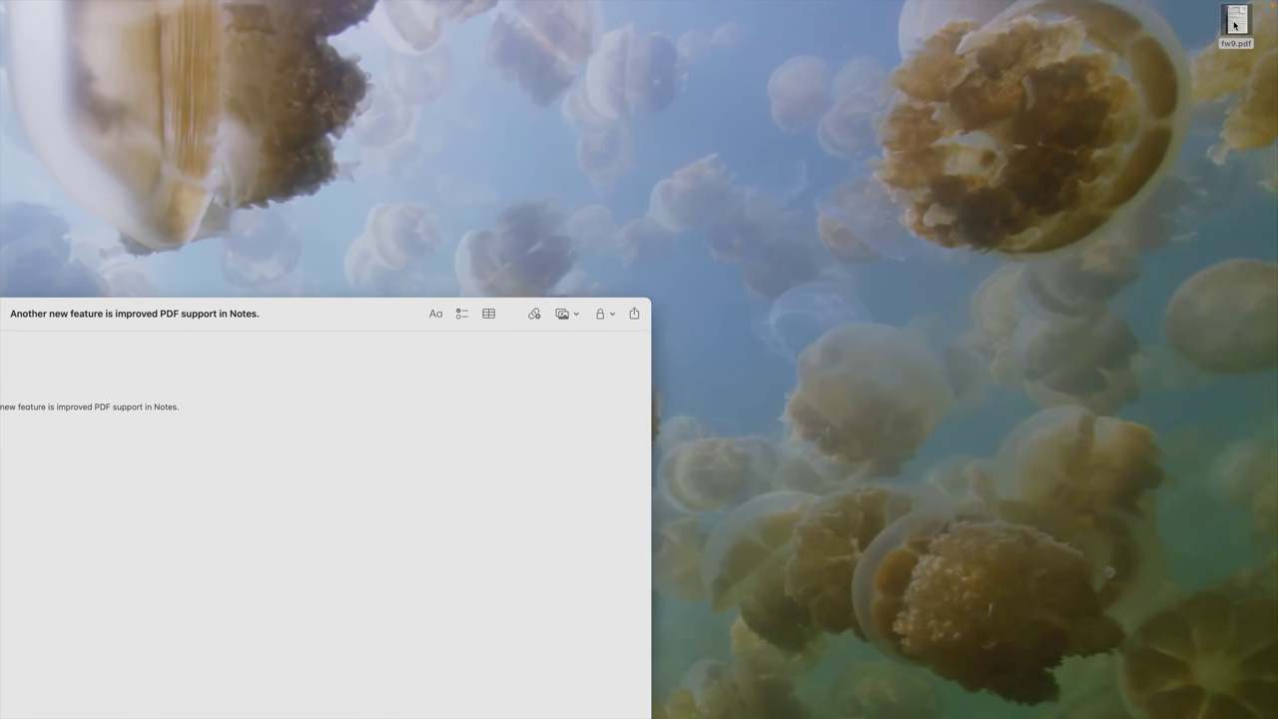
Step: Attach fw9.pdf from the desktop to the note about improved PDF support
left_click_drag(1235, 24, 348, 310)
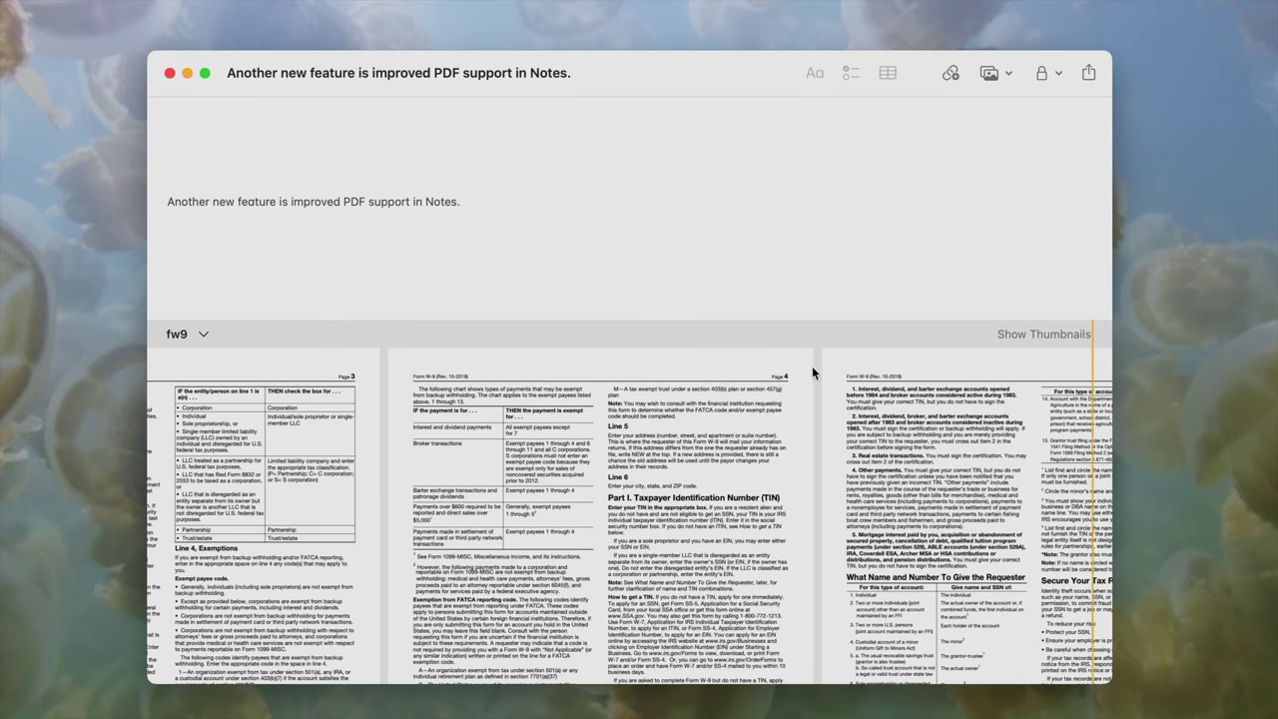
scroll(744, 407, "down", 5)
scroll(745, 408, "left", 5)
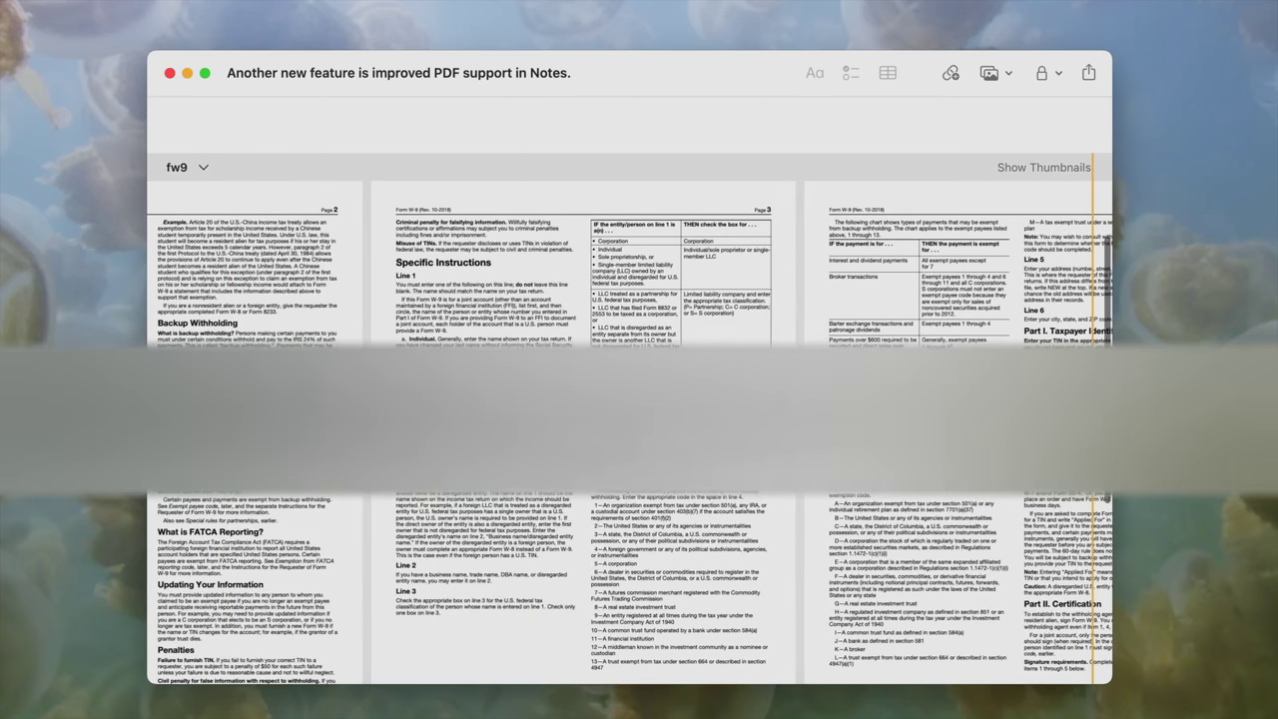
scroll(628, 260, "left", 5)
scroll(629, 260, "right", 10)
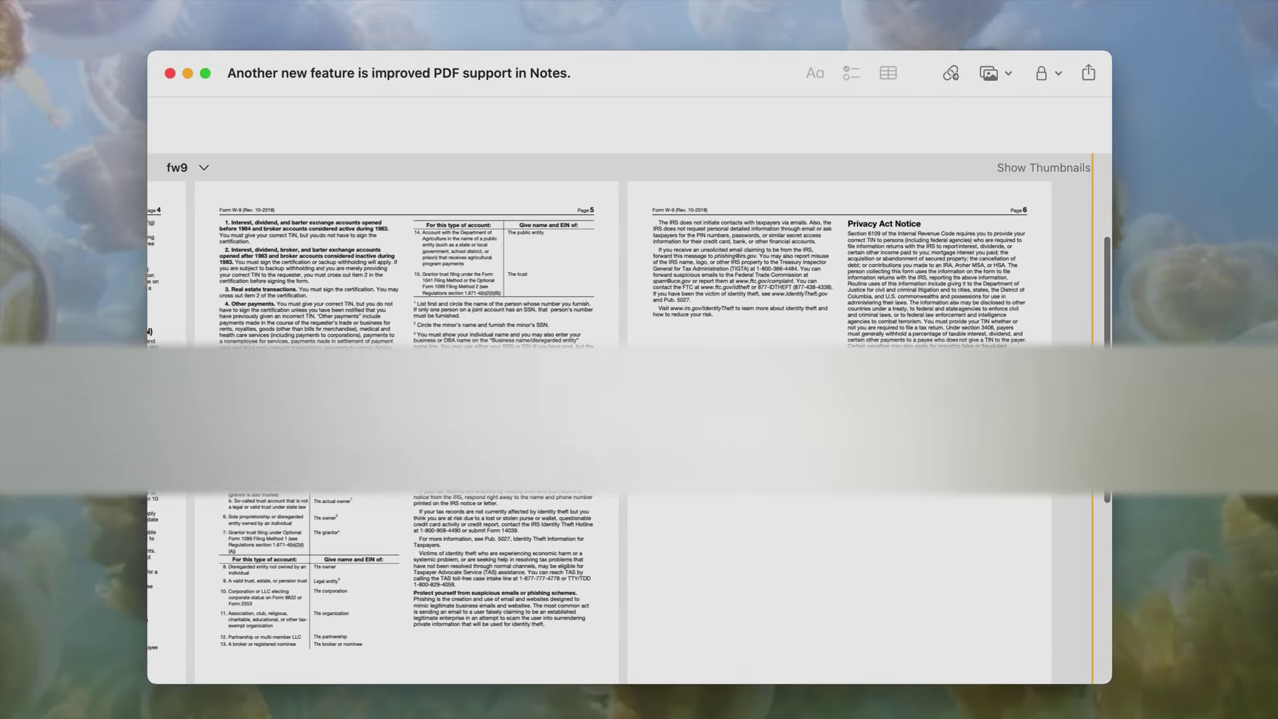
scroll(180, 240, "left", 10)
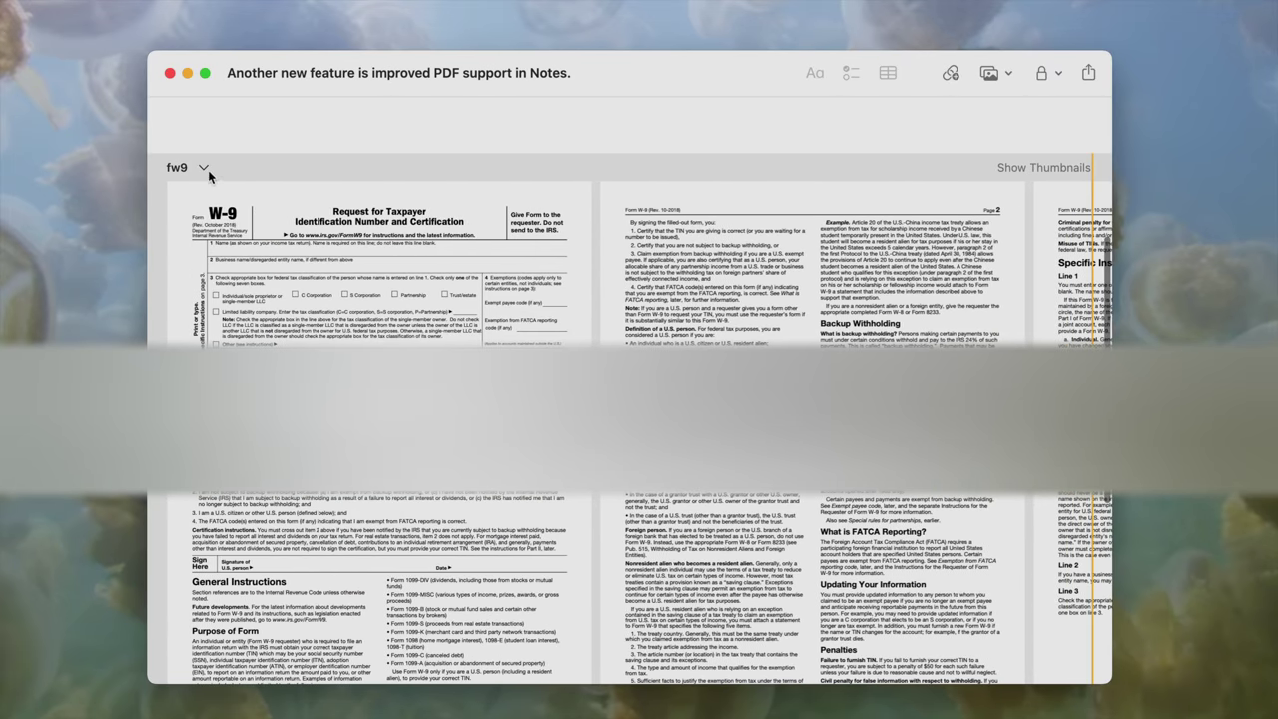
Step: Switch the attachment display of fw9.pdf to Small, and change it to Medium
left_click(204, 167)
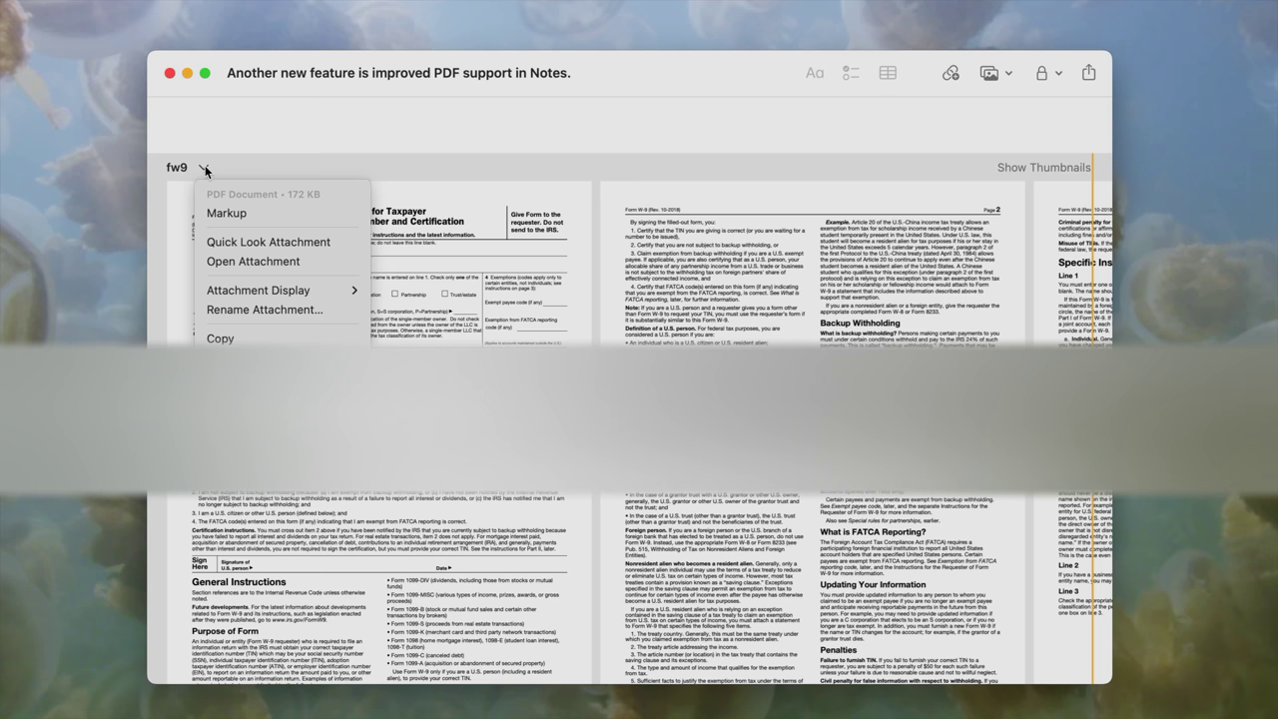
mouse_move(279, 289)
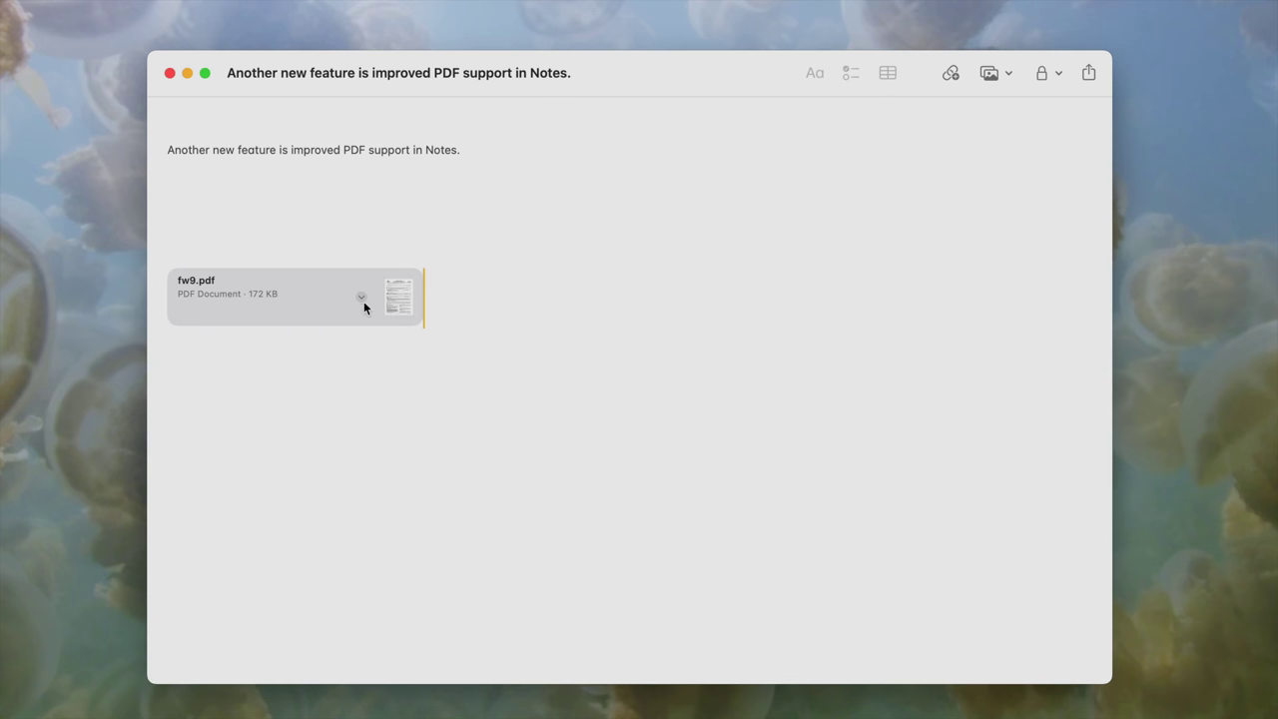
left_click(362, 297)
mouse_move(454, 403)
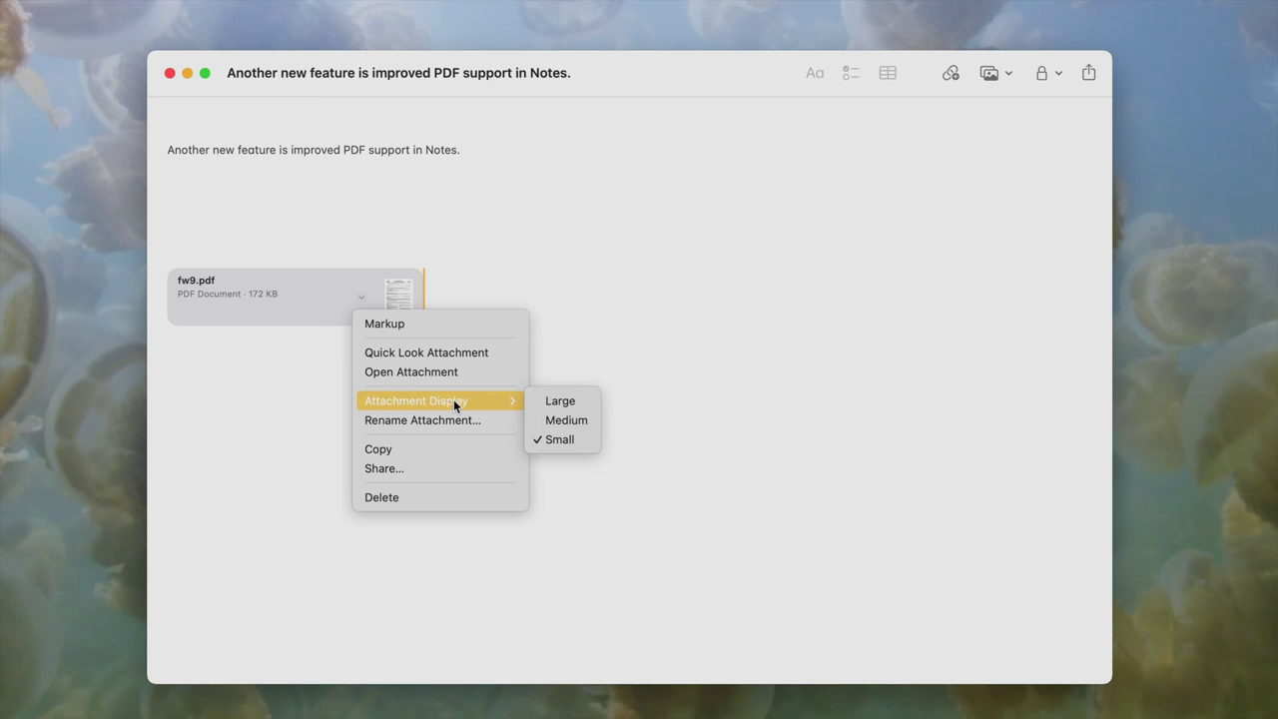
left_click(584, 419)
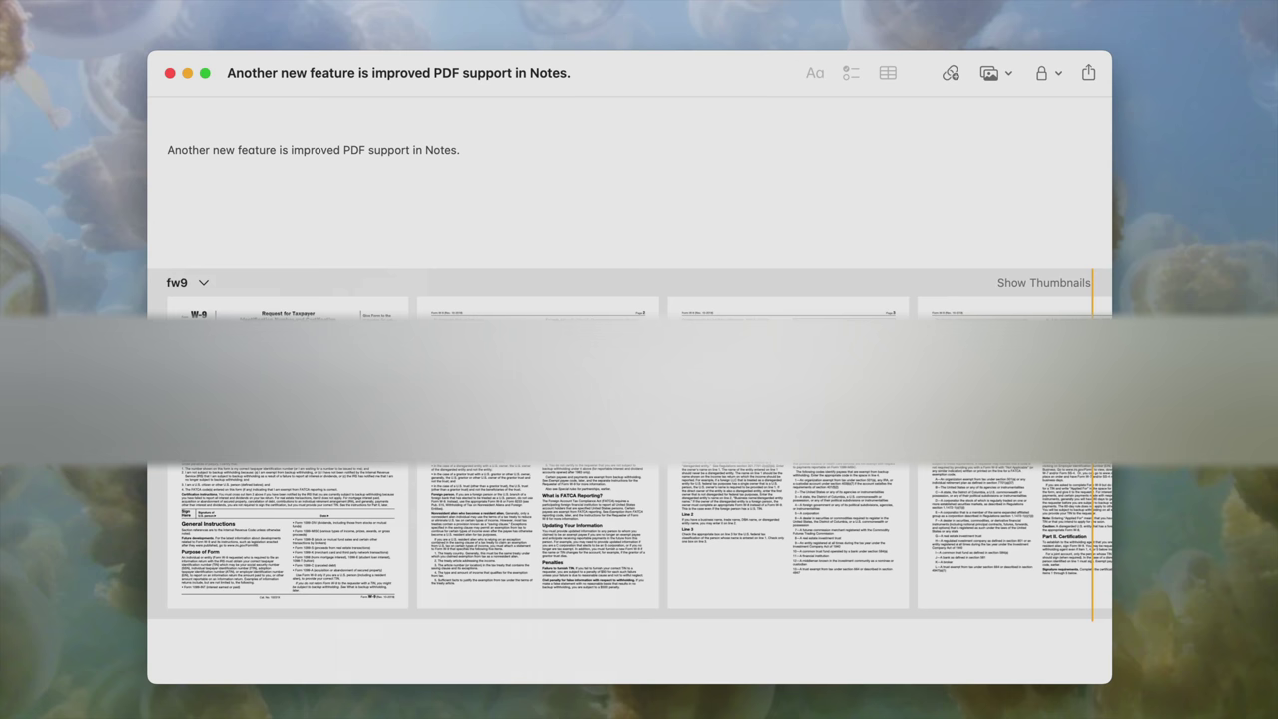
Step: Show the page thumbnails of the fw9 attachment and hide them again
left_click(1053, 285)
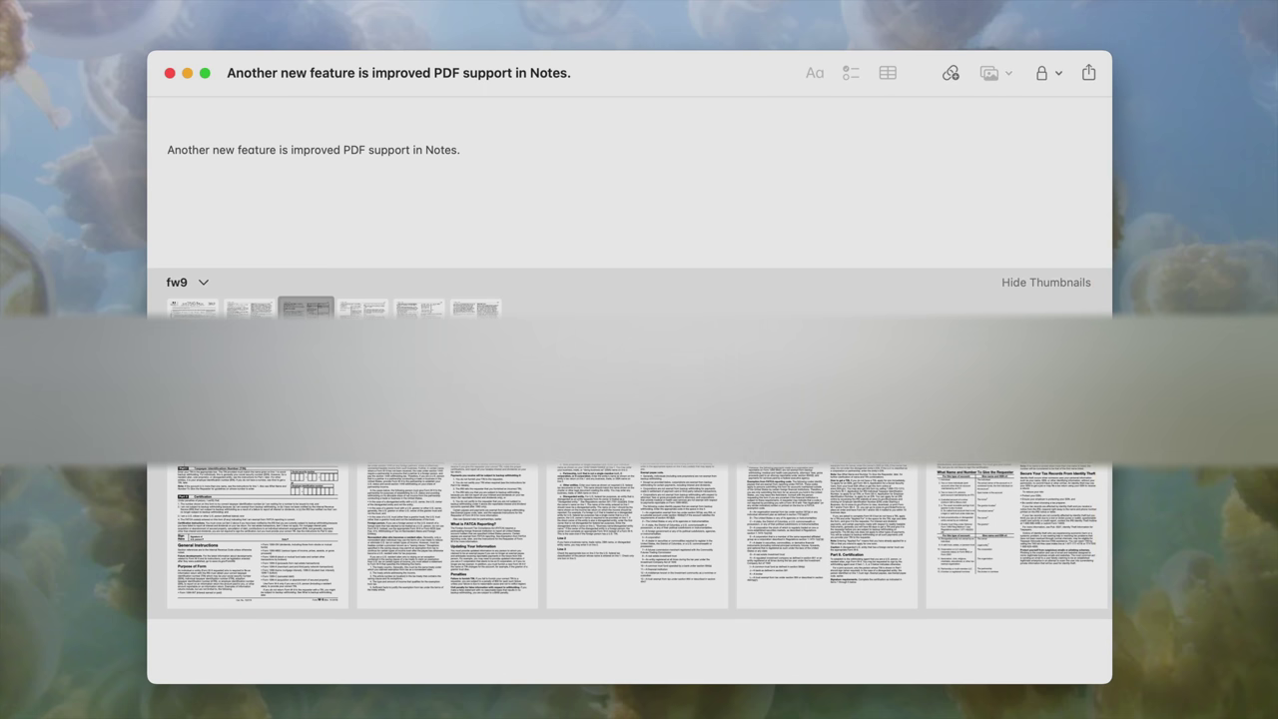
left_click(1050, 284)
scroll(629, 454, "left", 3)
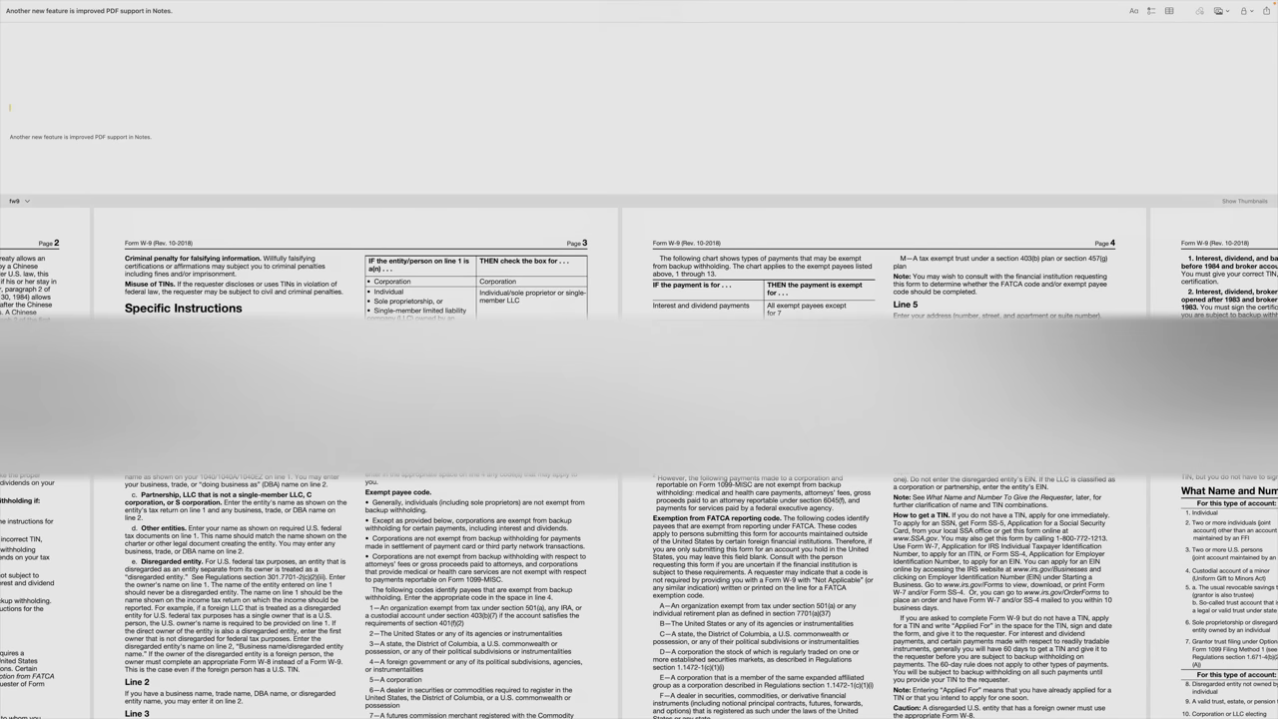
Step: Look through the pages of the fw3 and fw9 PDFs attached to the note
scroll(639, 459, "left", 10)
scroll(639, 400, "down", 2)
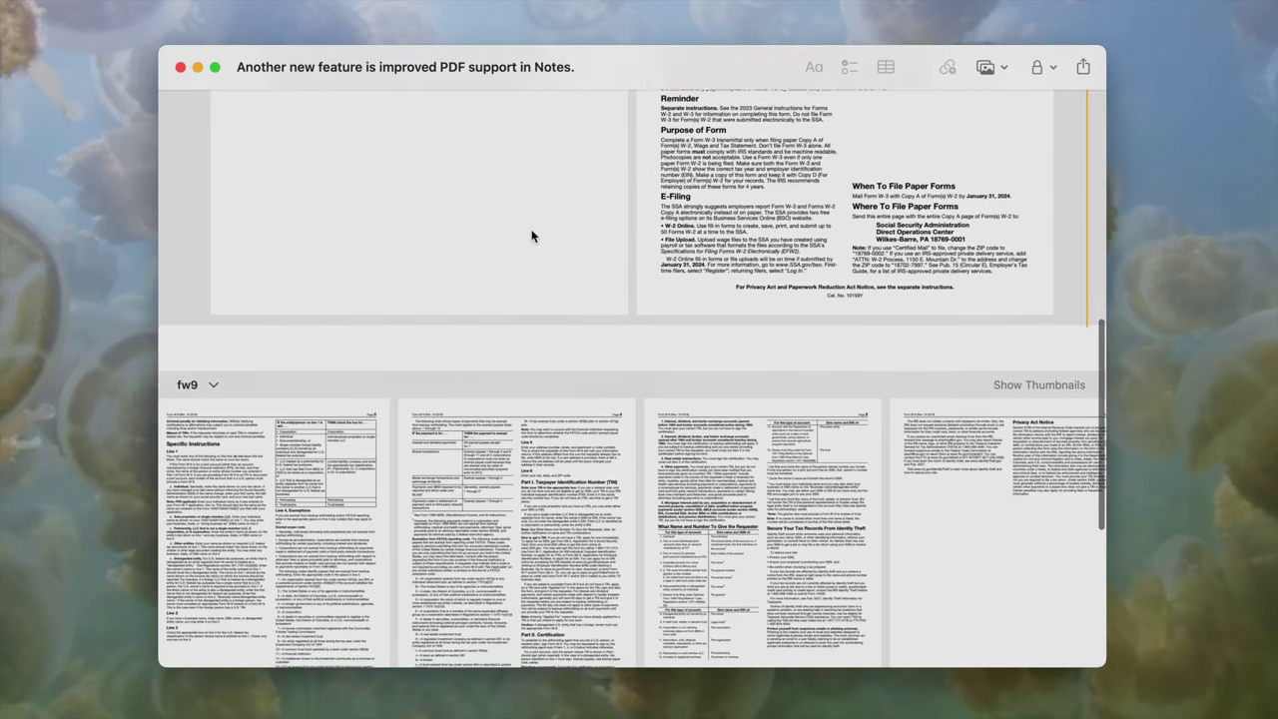
scroll(531, 235, "down", 3)
scroll(531, 234, "up", 10)
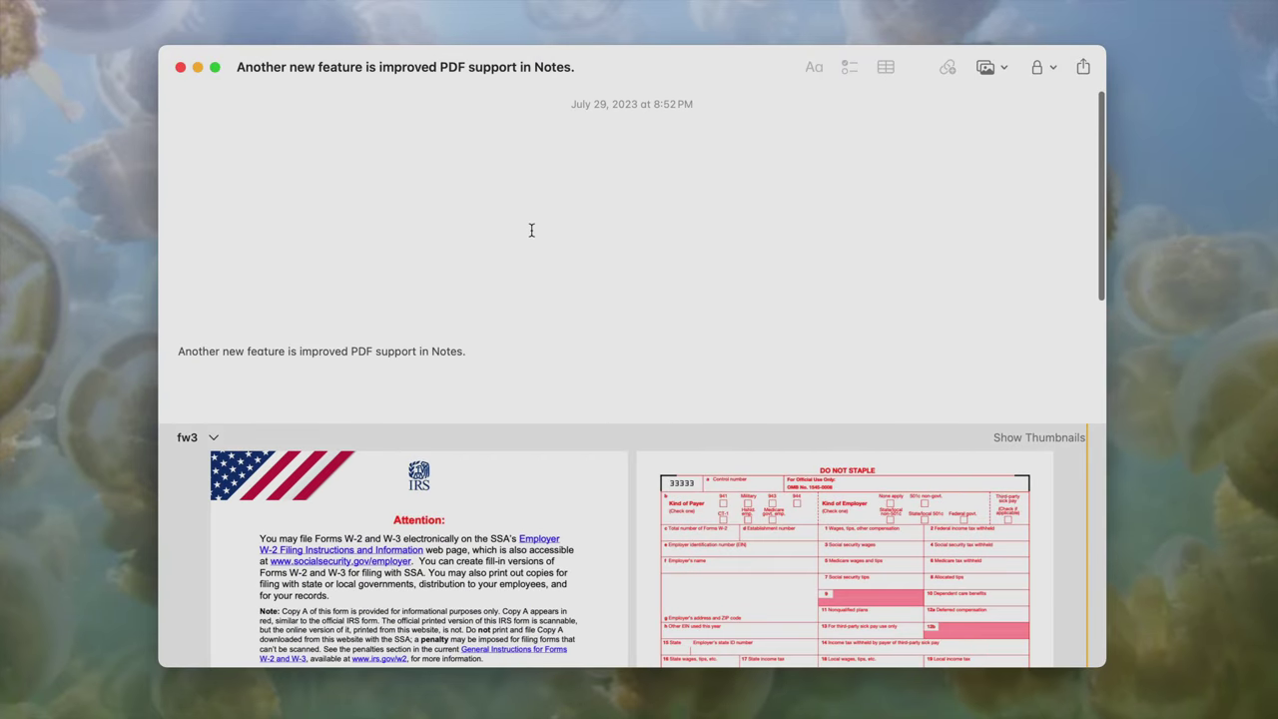
Step: Set the attachment display of the fw3 PDF in the note to Medium
left_click(213, 436)
mouse_move(299, 557)
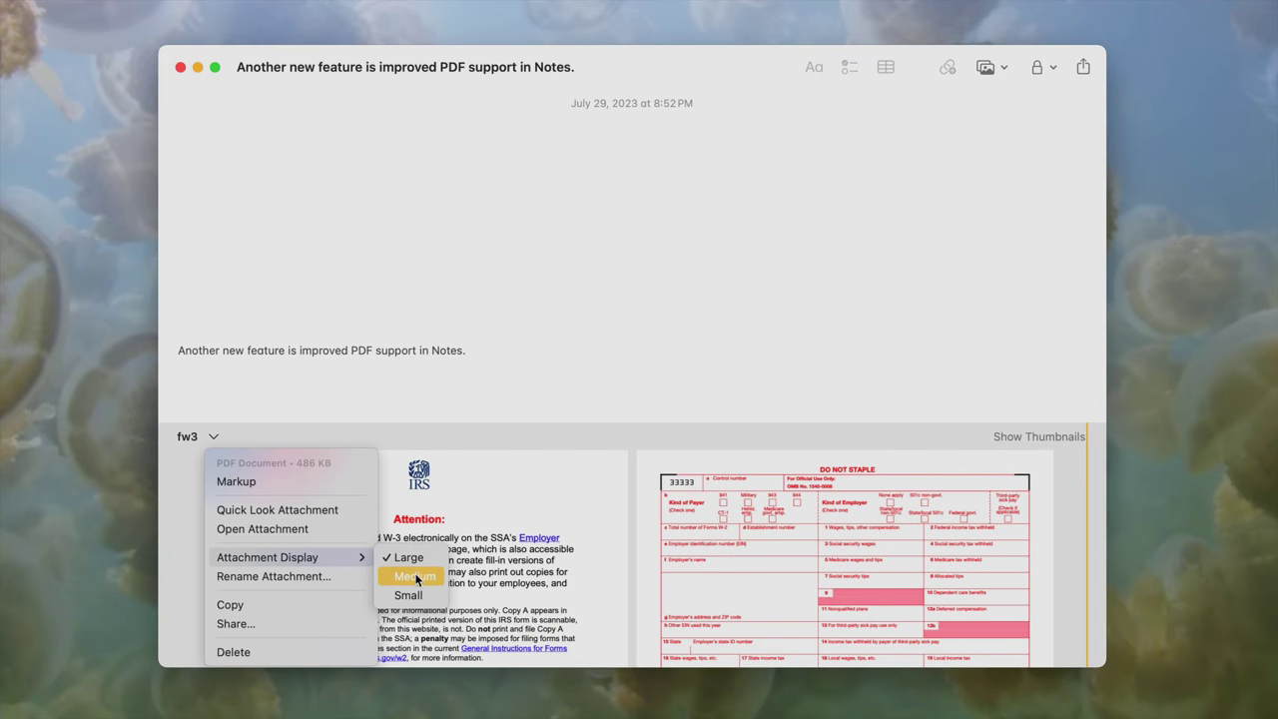
left_click(414, 577)
scroll(483, 479, "down", 5)
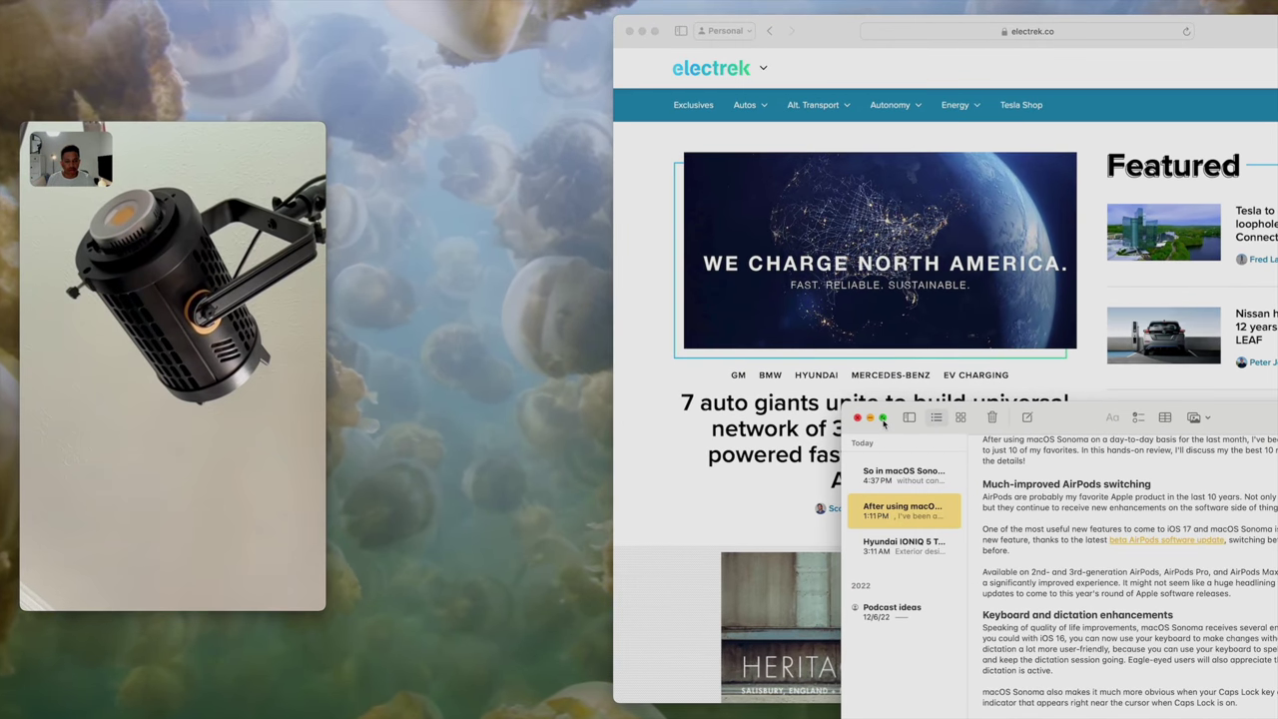
Step: Share the Notes window with the FaceTime call participant and look through the shared note
mouse_move(801, 408)
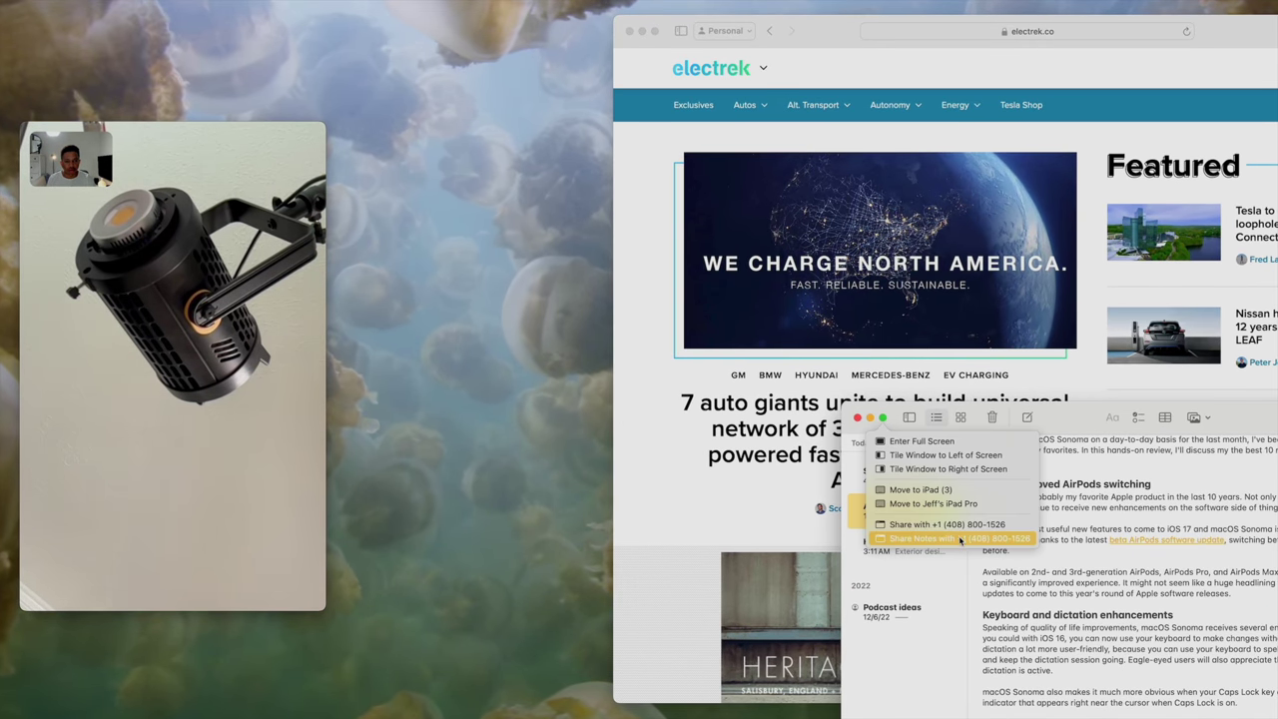
left_click(1000, 526)
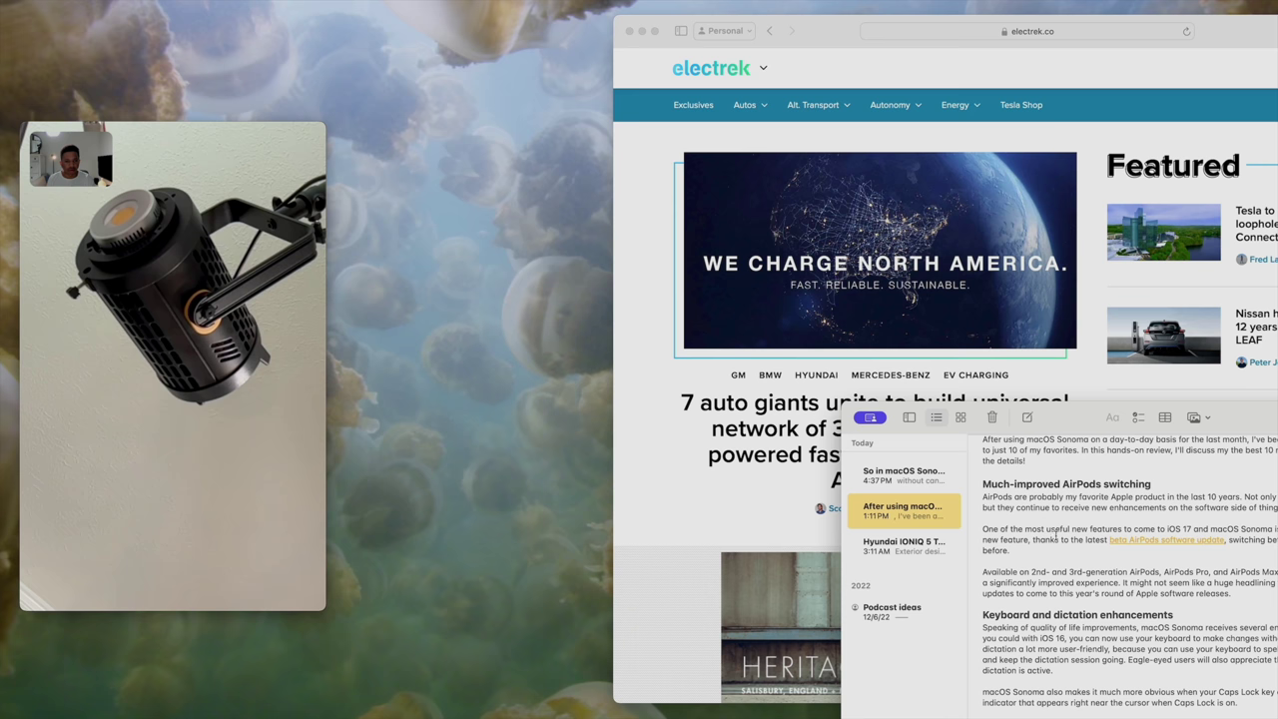
scroll(1054, 537, "down", 5)
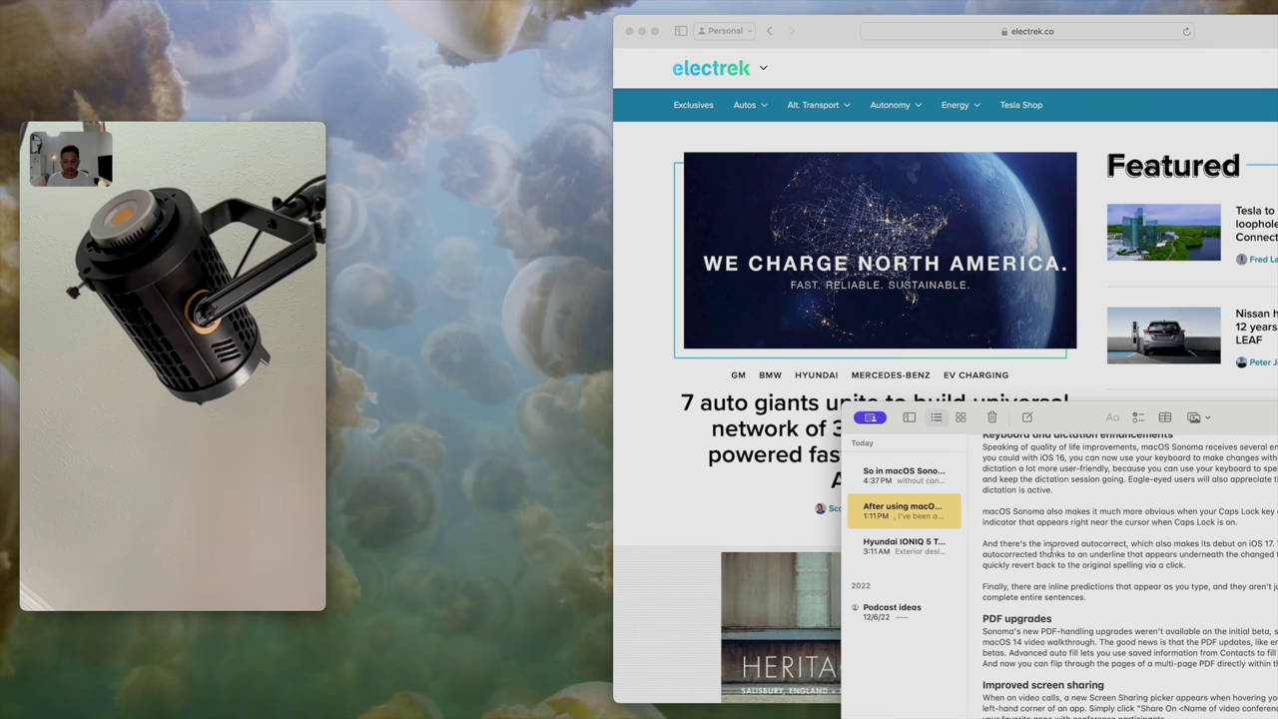
scroll(1050, 547, "up", 5)
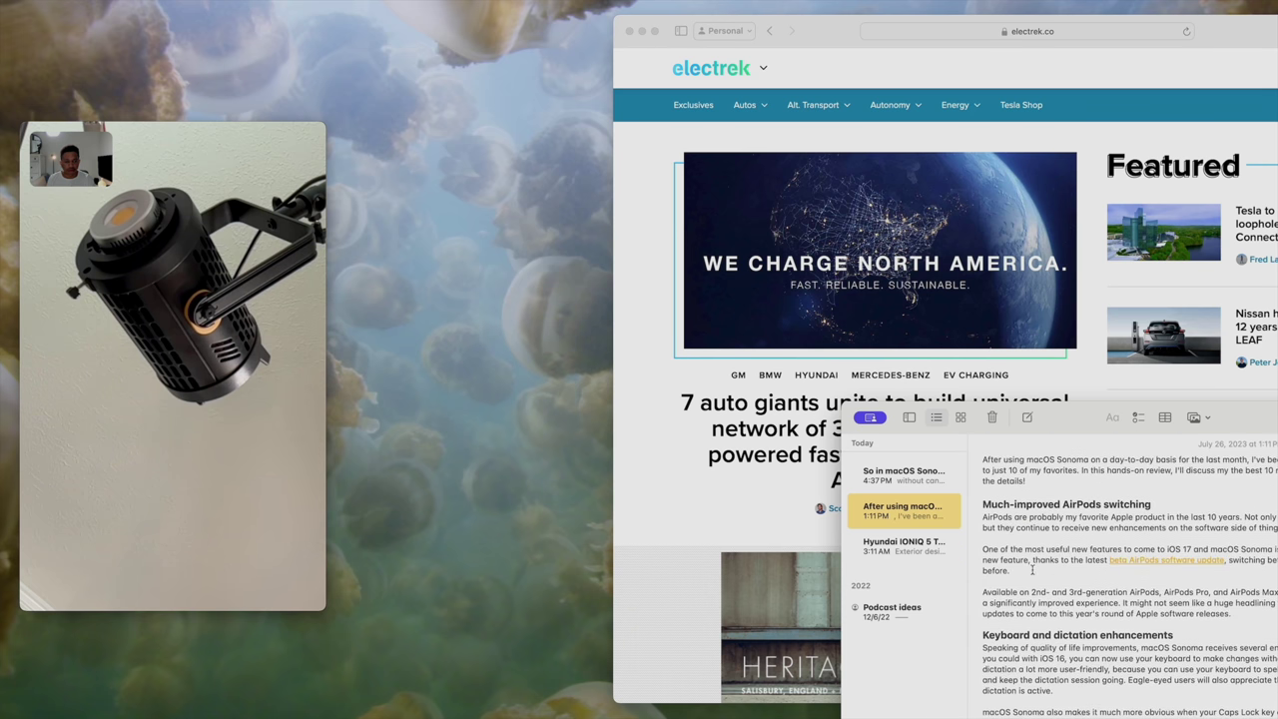
Step: Stop sharing the Notes window and share the Safari window showing electrek.co with the FaceTime call participant instead
left_click(872, 424)
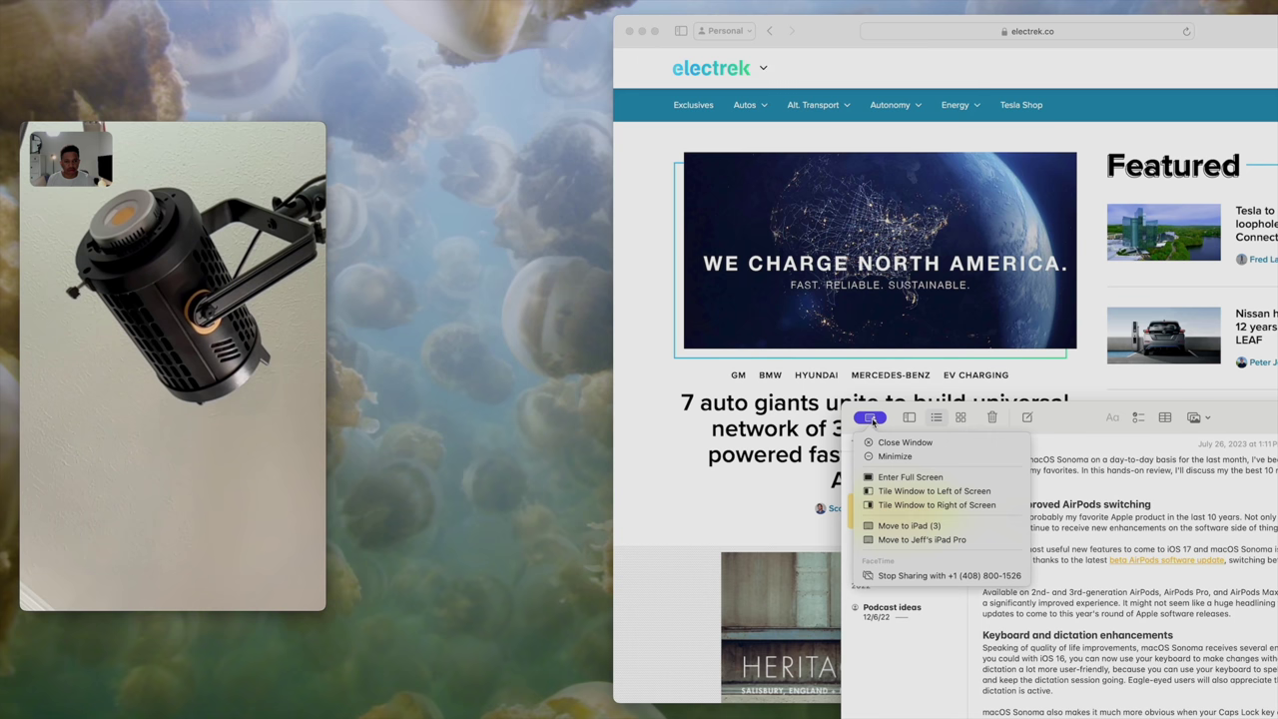
left_click(923, 576)
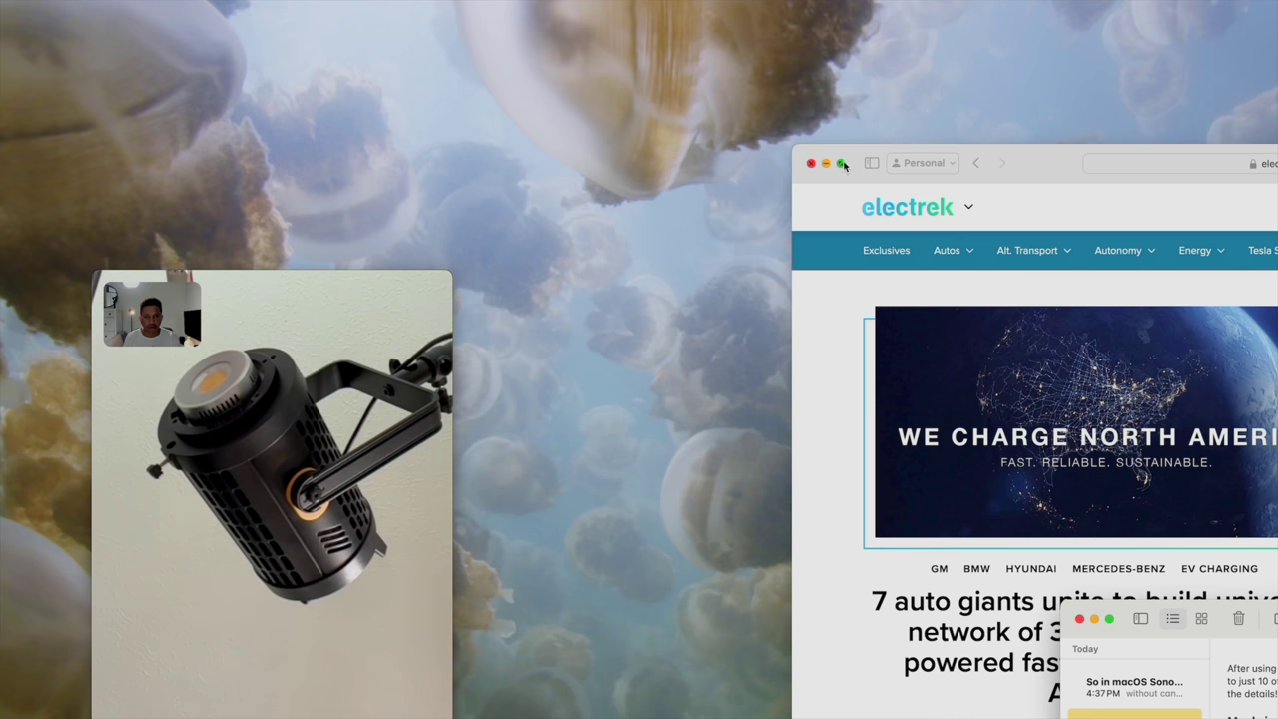
left_click(855, 152)
mouse_move(843, 164)
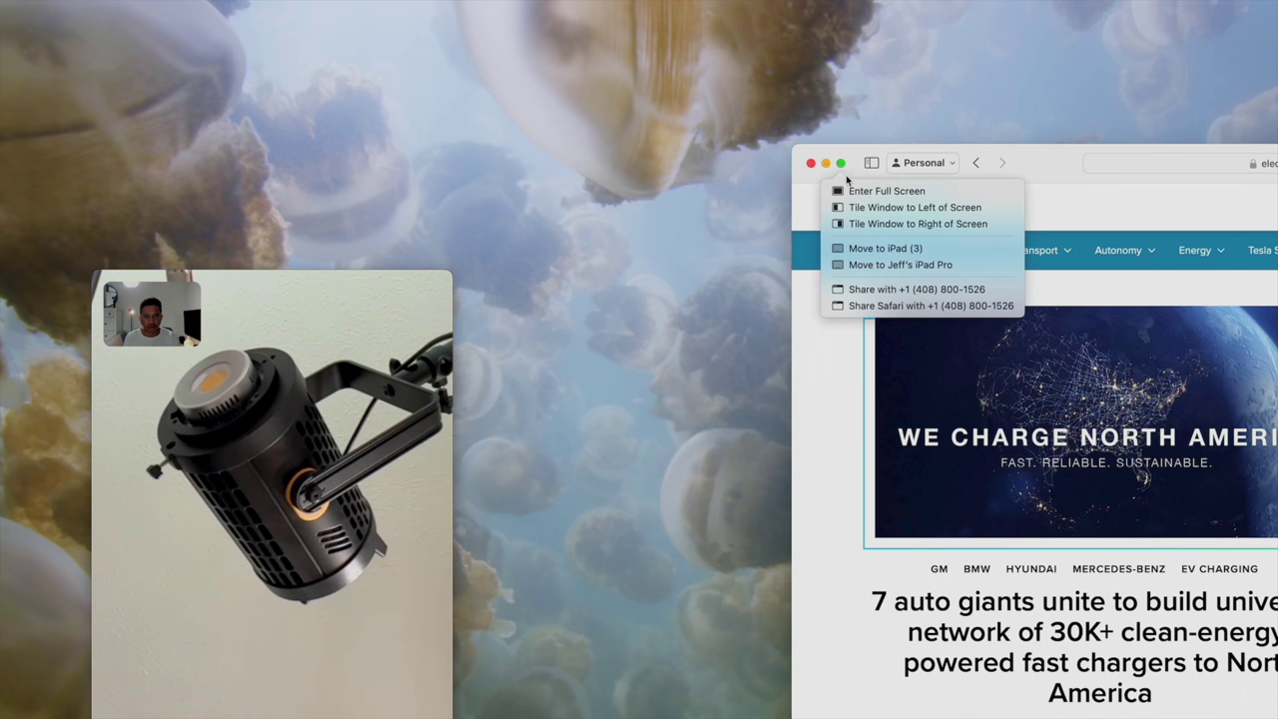
left_click(878, 290)
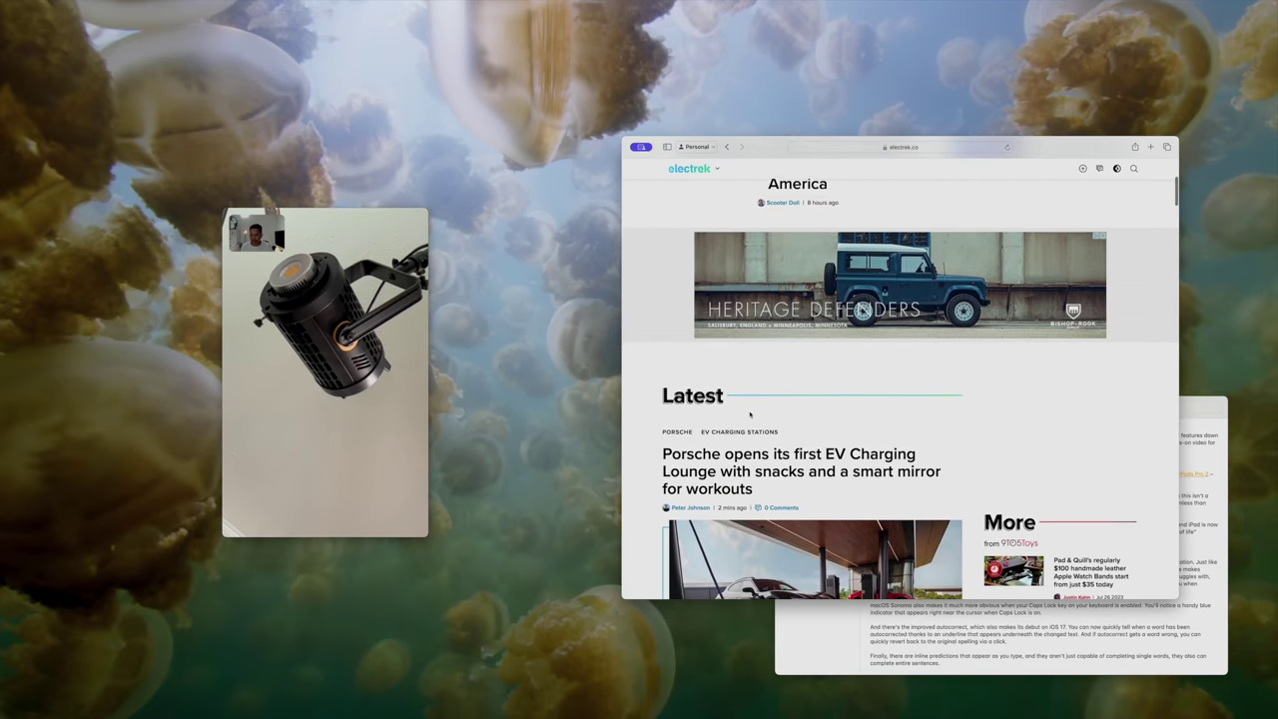
scroll(752, 409, "up", 2)
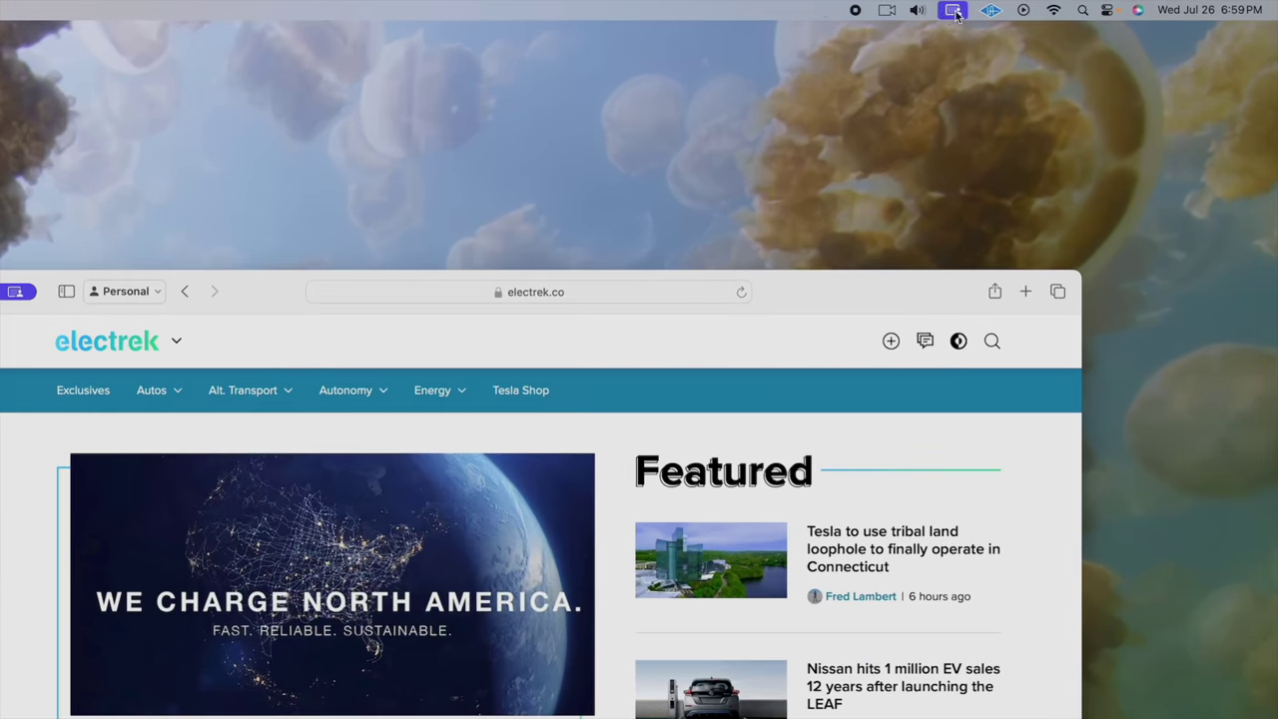
Step: Display the FaceTime screen sharing controls and stop sharing the Safari window
left_click(1116, 7)
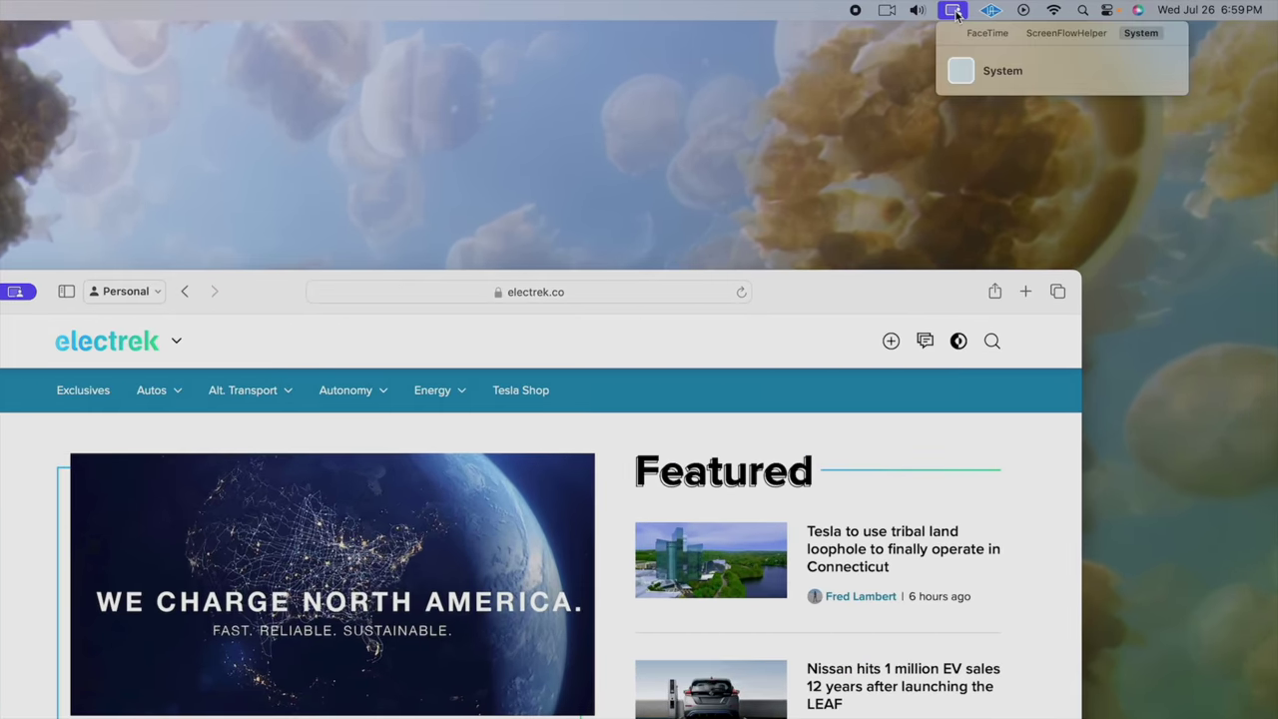
left_click(987, 34)
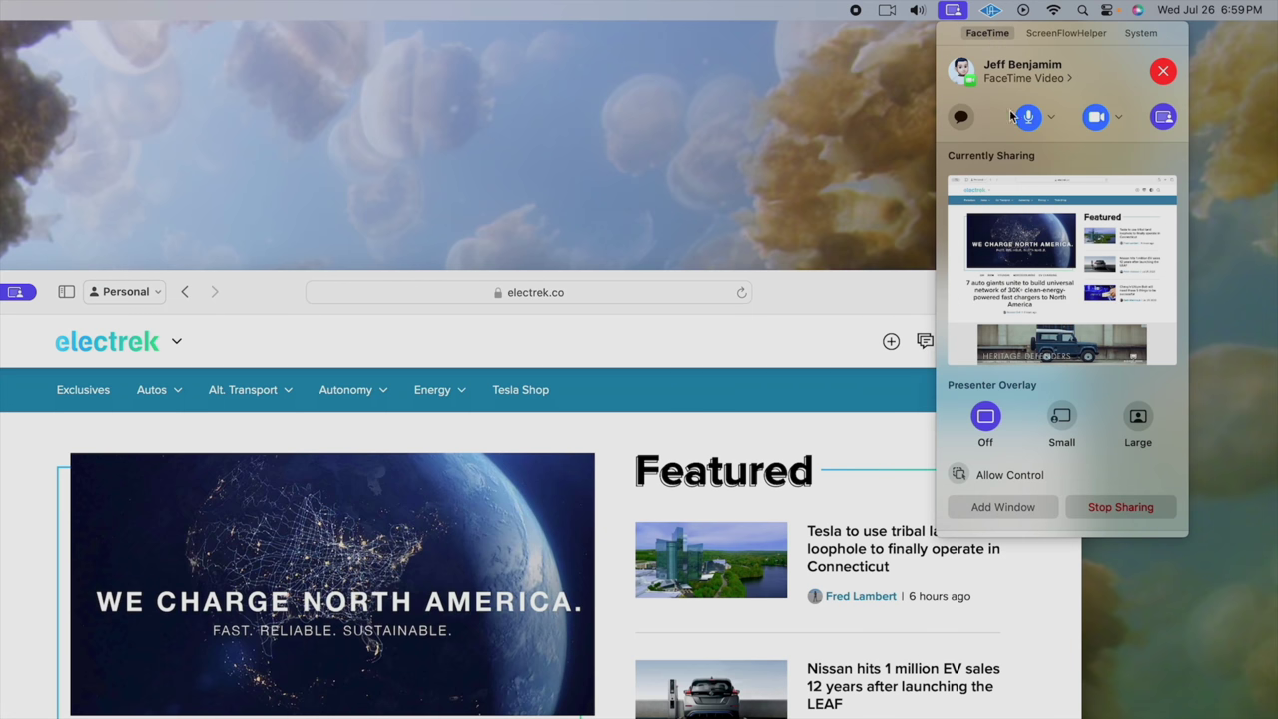
mouse_move(1030, 310)
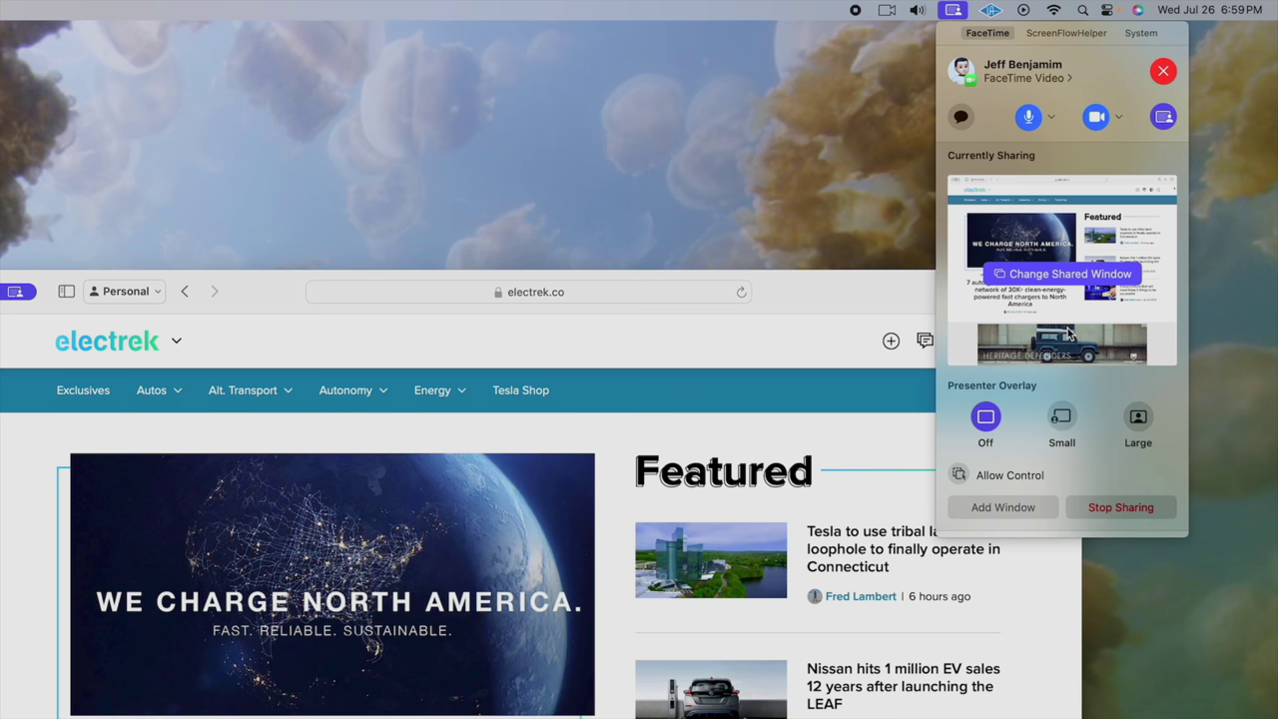
left_click(1129, 511)
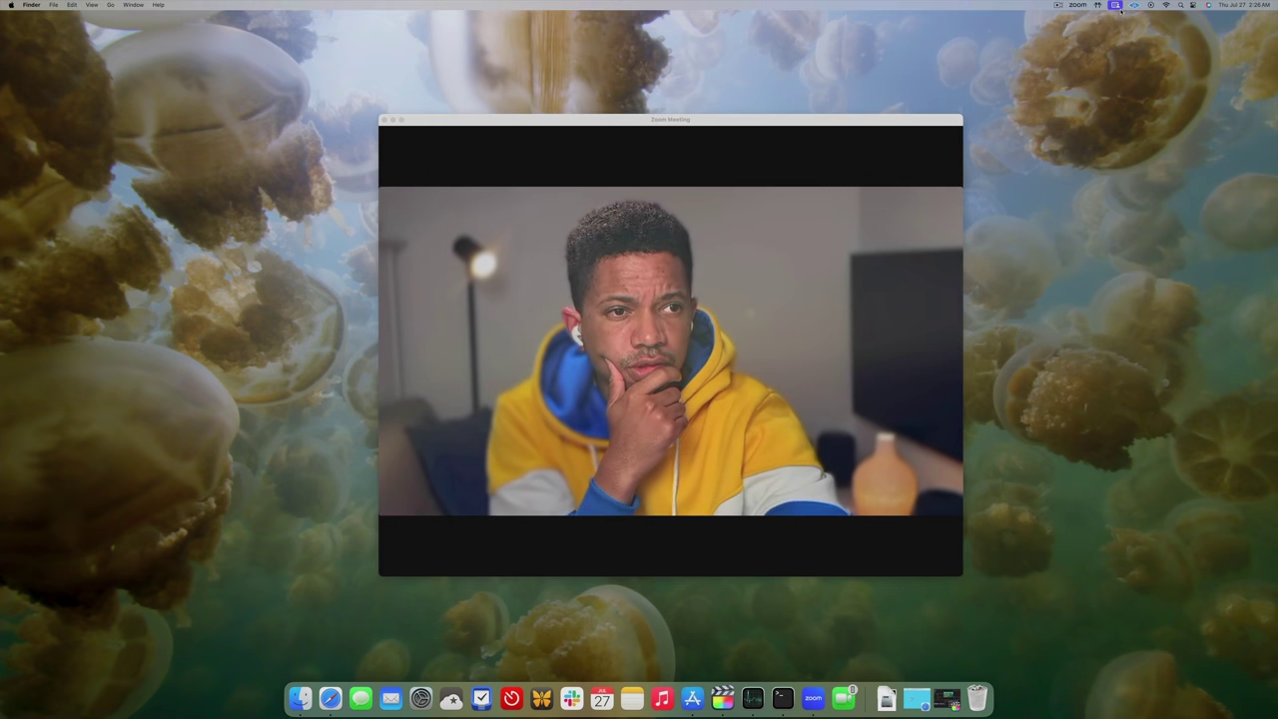
Step: Move the Zoom Meeting window aside and switch Center Stage to the Main camera in the zoom.us video controls
left_click_drag(848, 121, 517, 178)
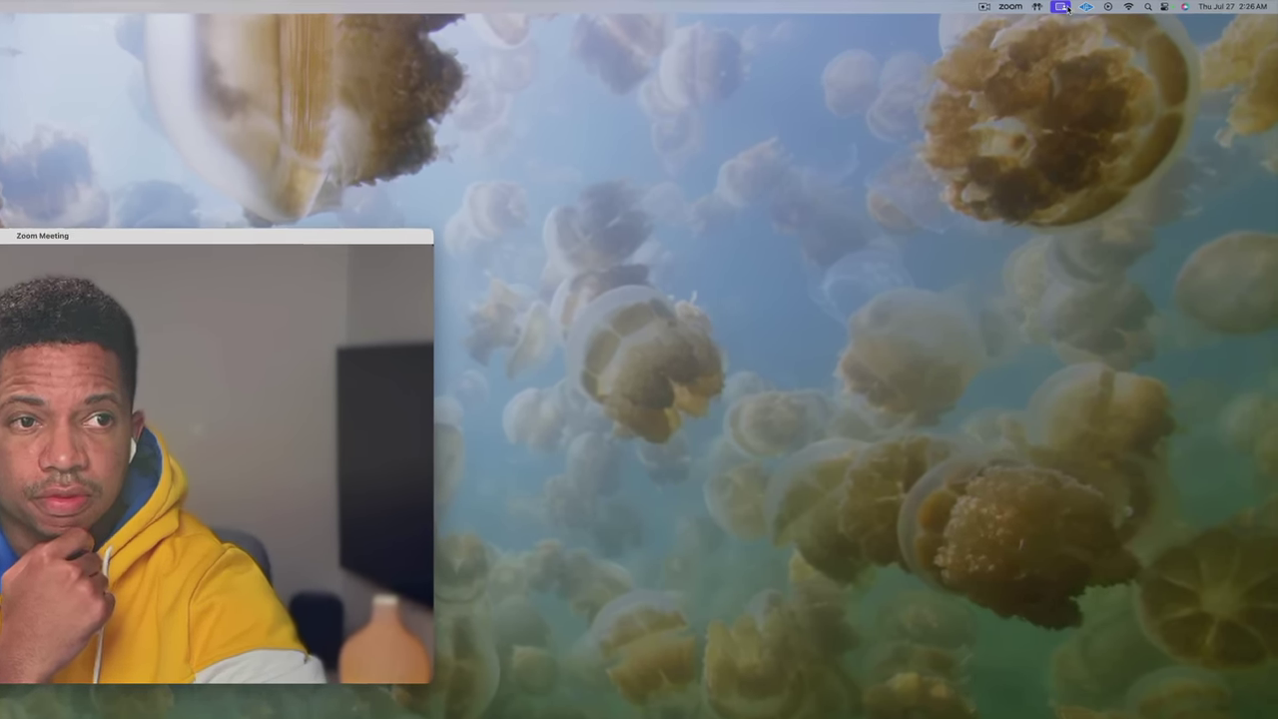
left_click(1116, 6)
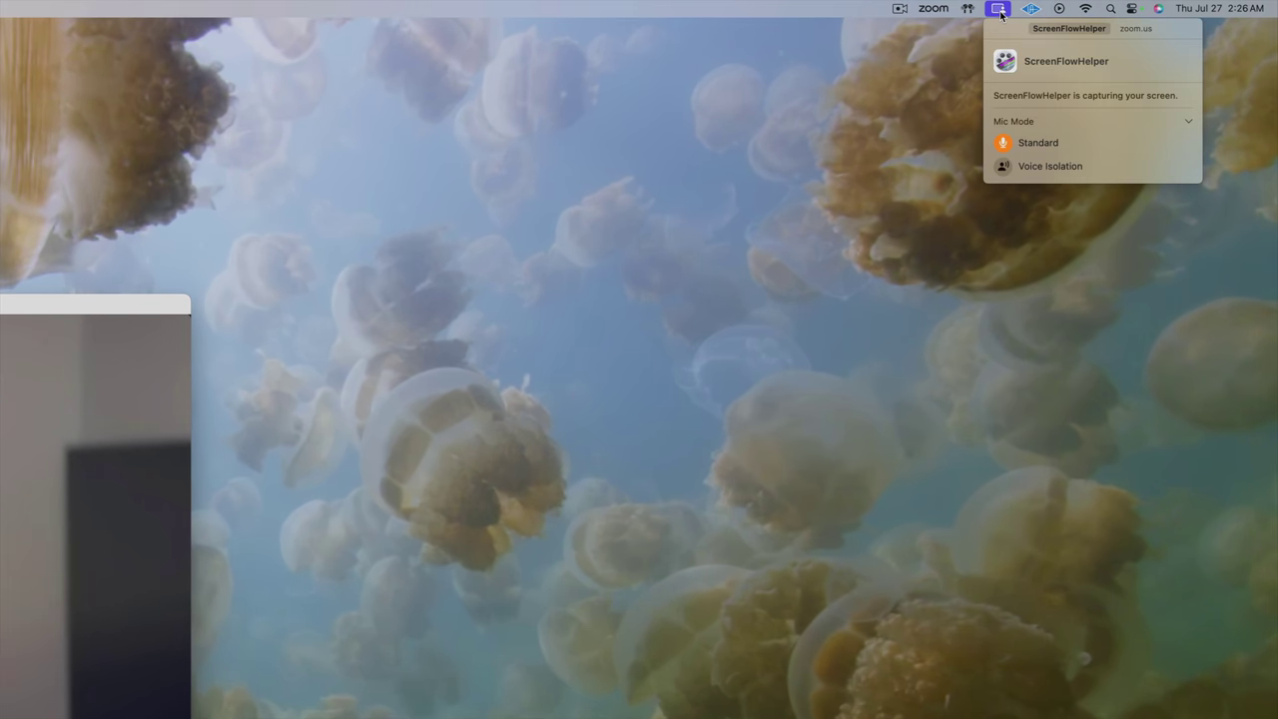
left_click(1138, 29)
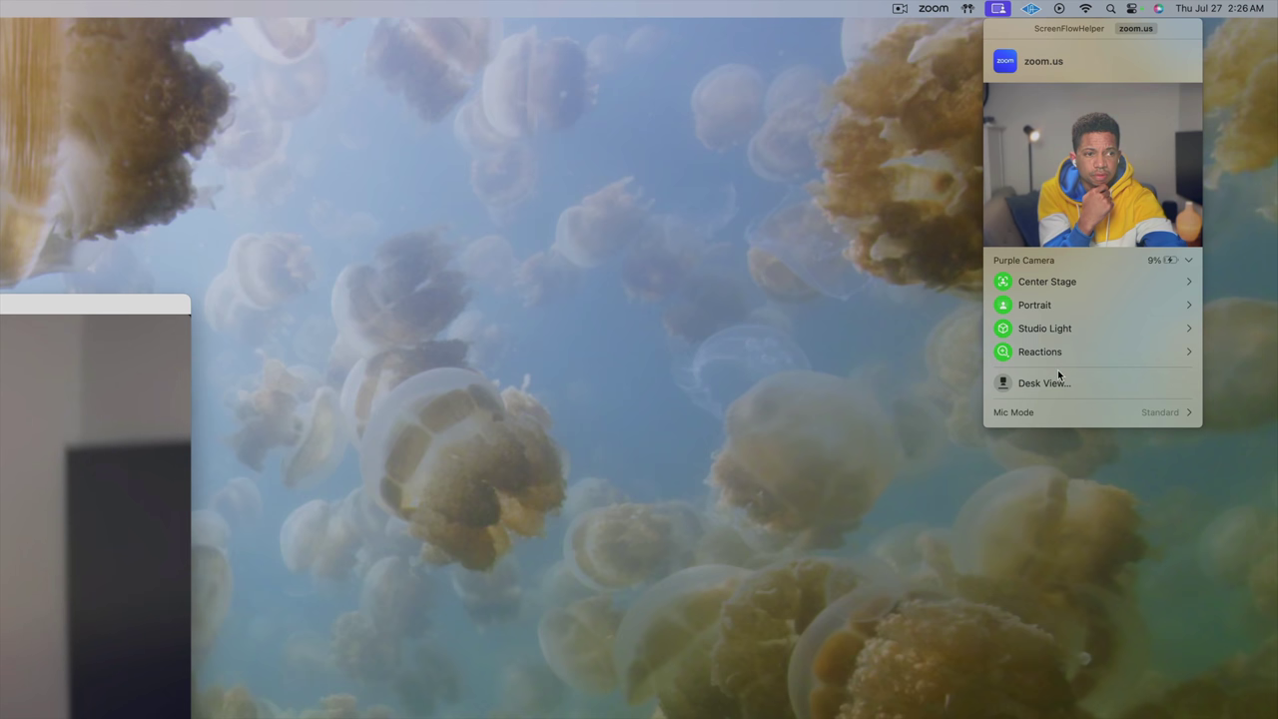
left_click(1190, 281)
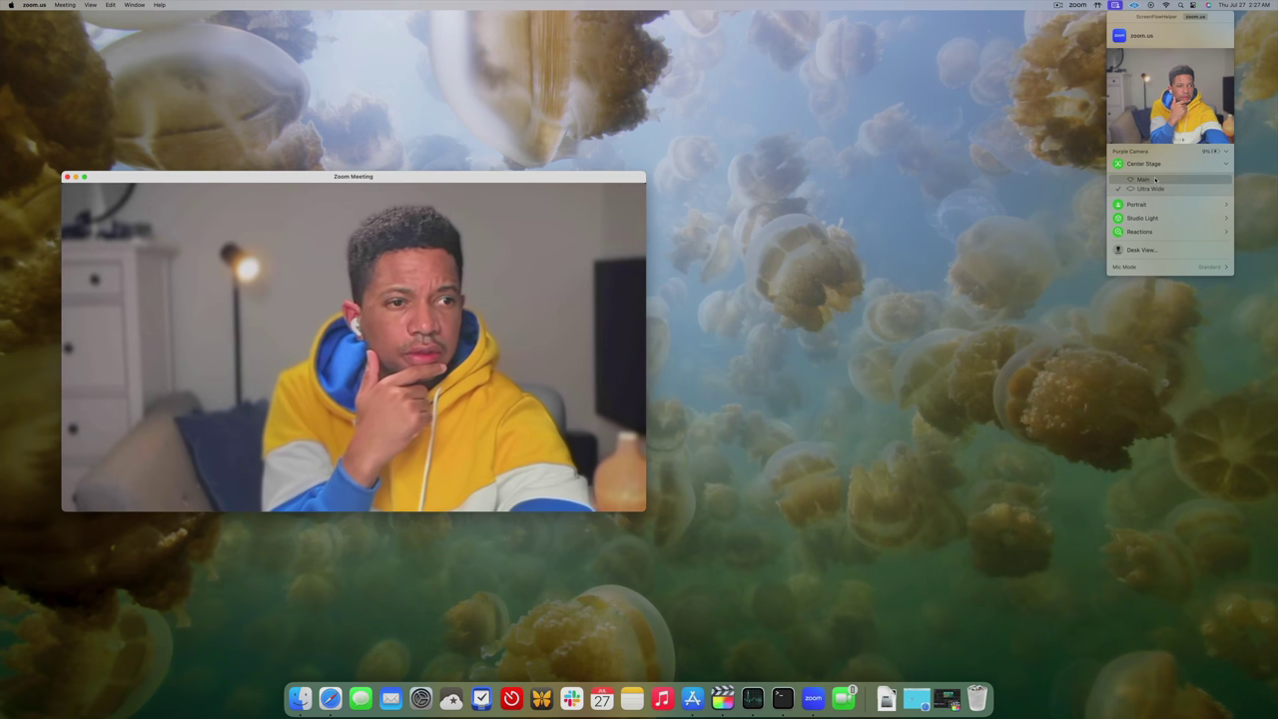
left_click(1155, 179)
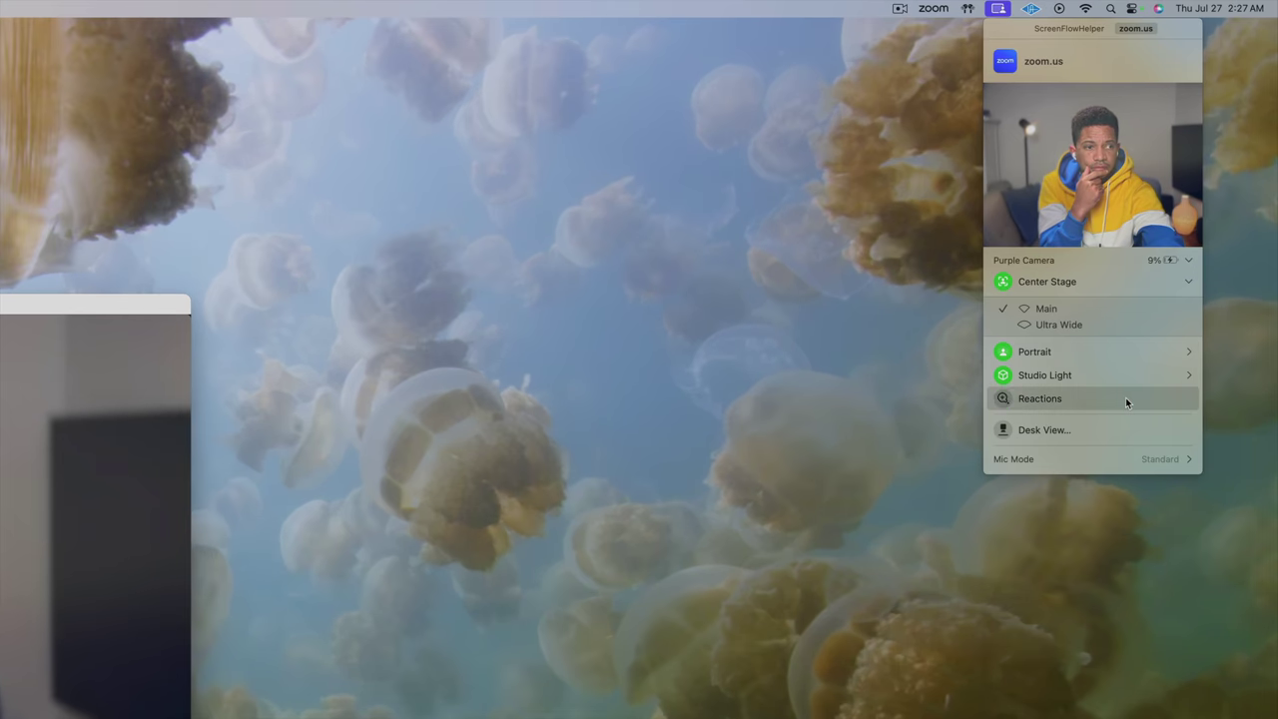
Step: Turn on Reactions for the Zoom video and trigger the confetti and laser effects, plus the last effect in the set
left_click(1125, 400)
left_click(1188, 399)
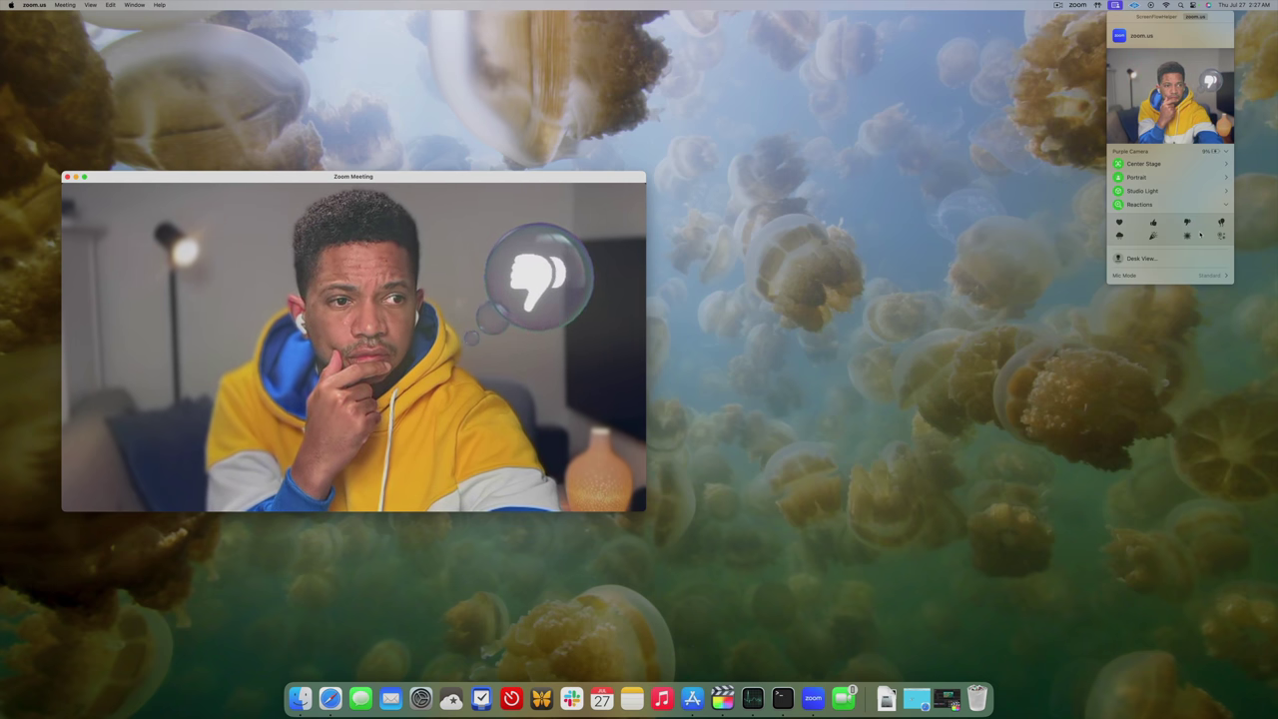
left_click(1153, 235)
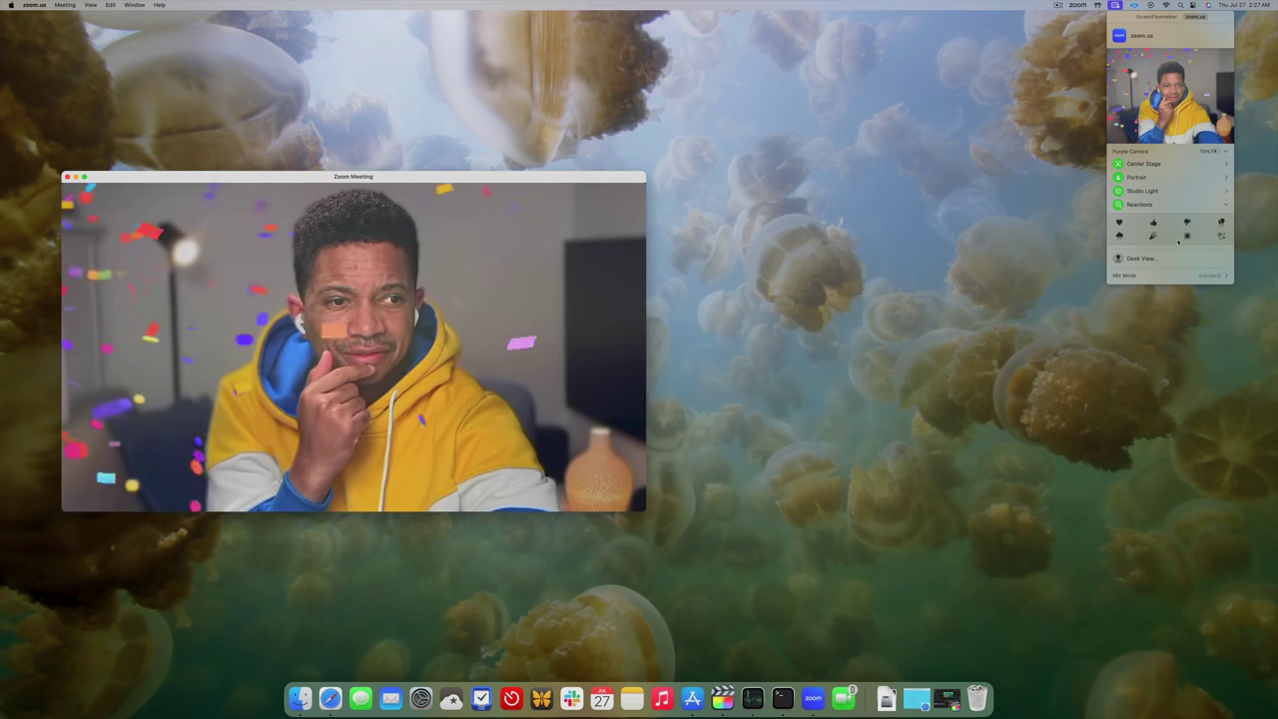
left_click(1186, 237)
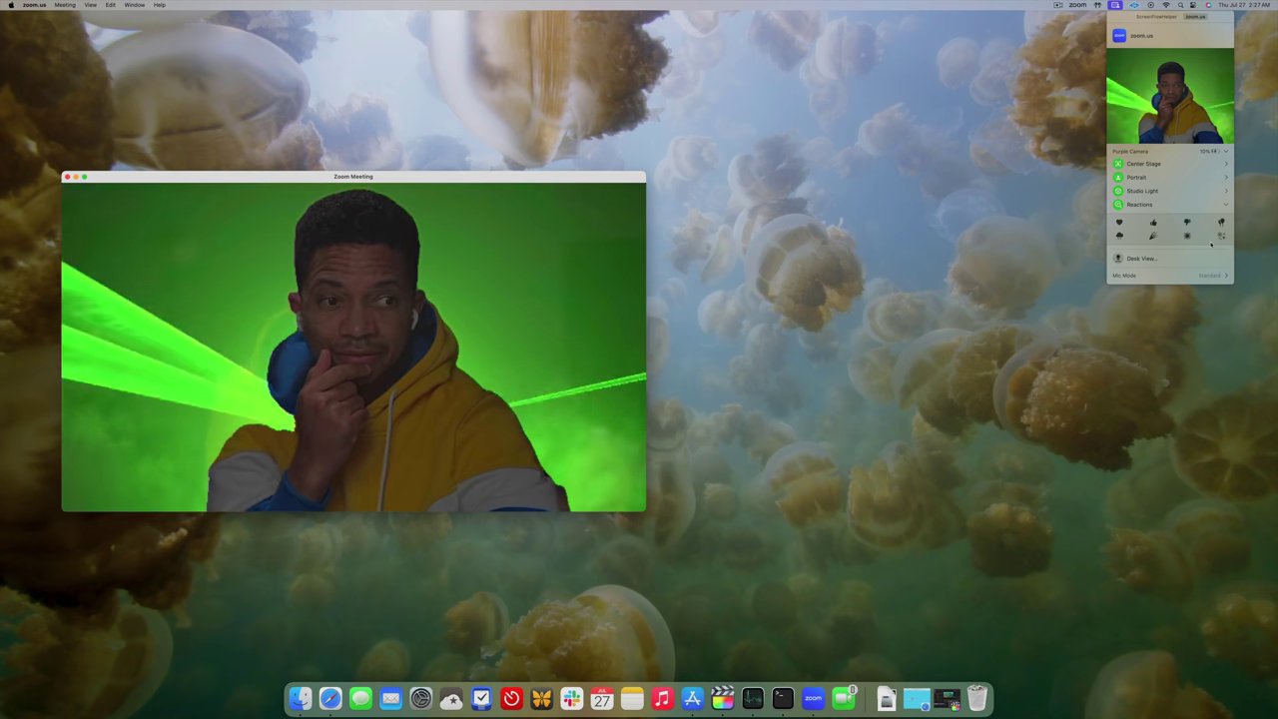
left_click(1219, 237)
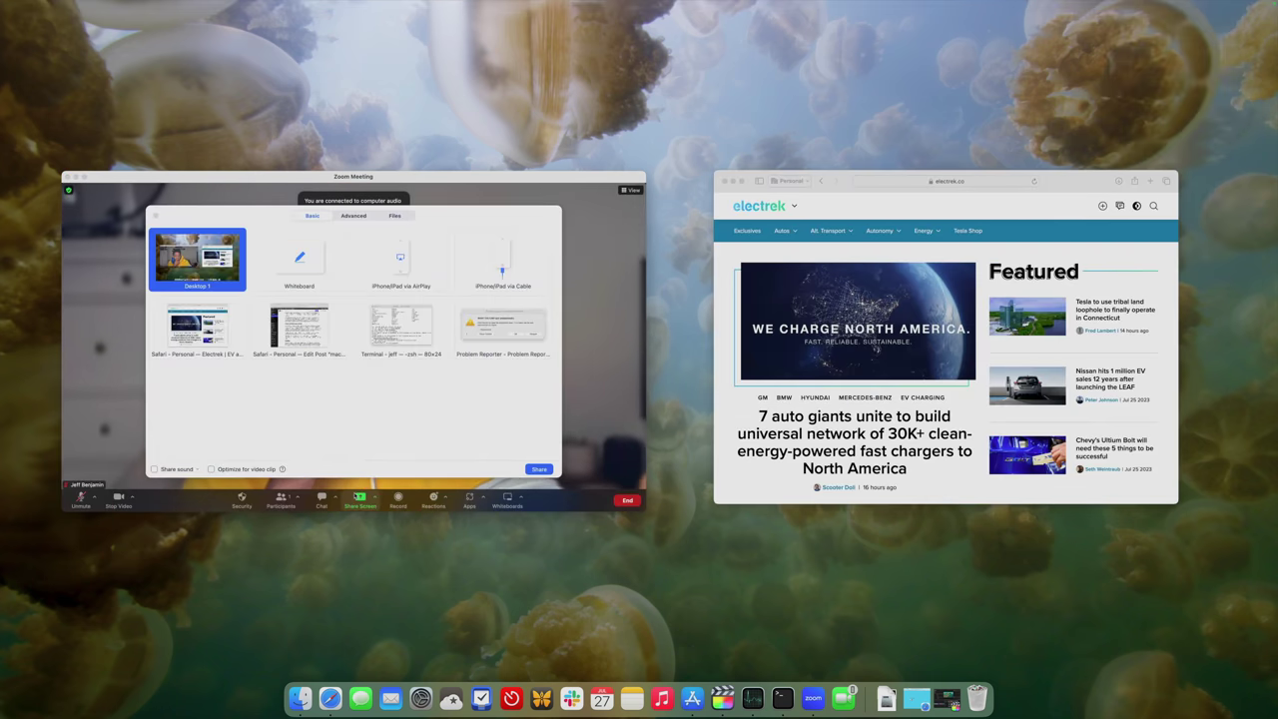
Step: Share the Safari window showing electrek.co in the Zoom meeting and scroll through its page
left_click(538, 468)
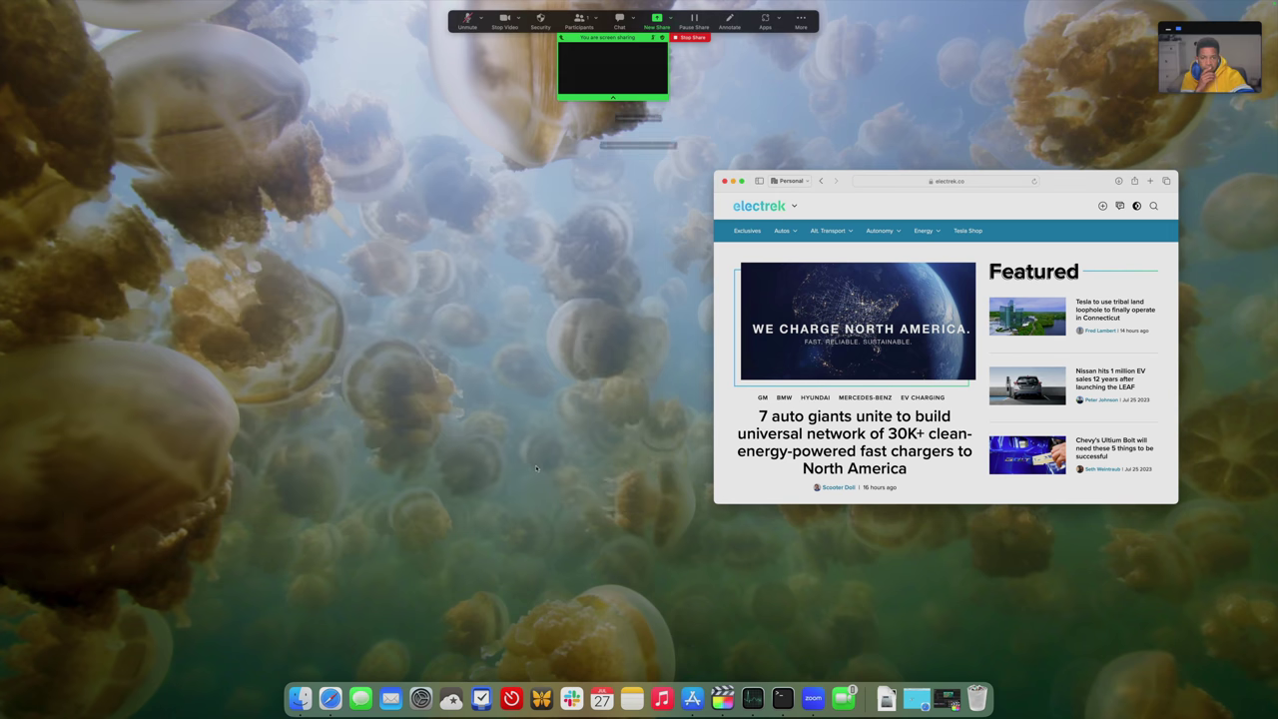
scroll(738, 377, "down", 10)
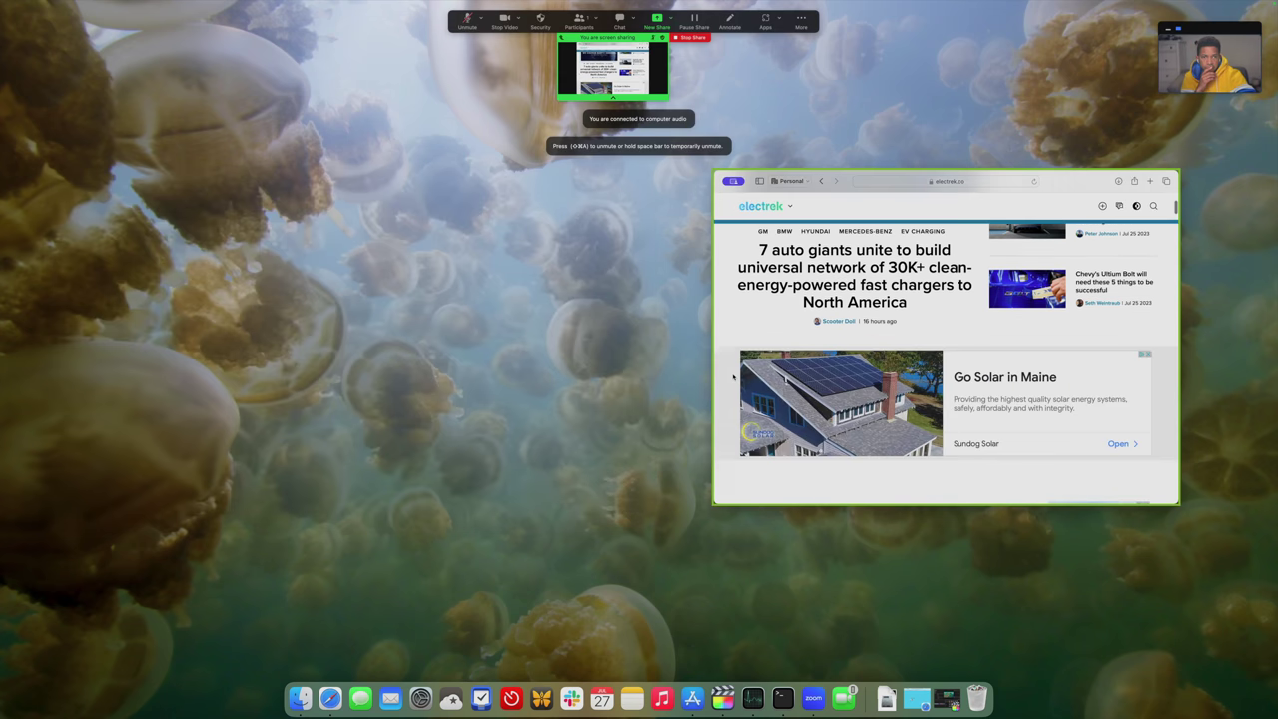
scroll(738, 376, "up", 10)
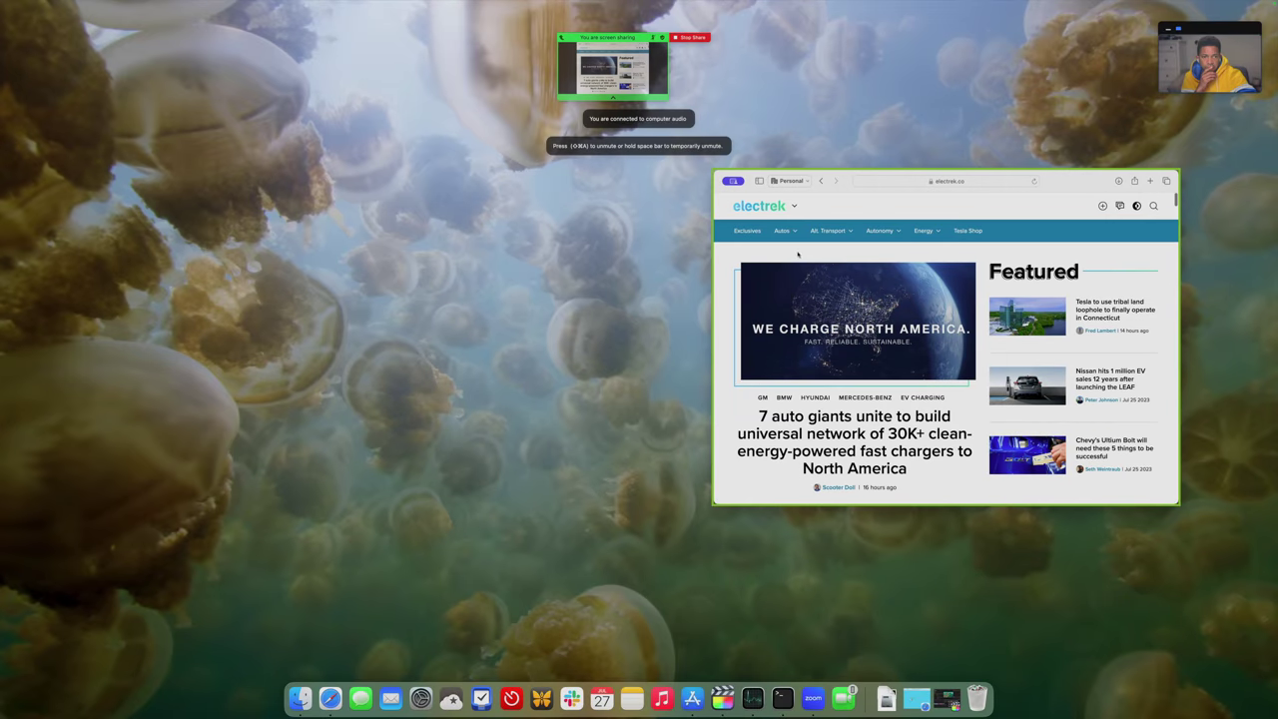
Step: Move the shared Safari window to the middle of the desktop and set Zoom's Presenter Overlay to Small
left_click_drag(1068, 183, 778, 167)
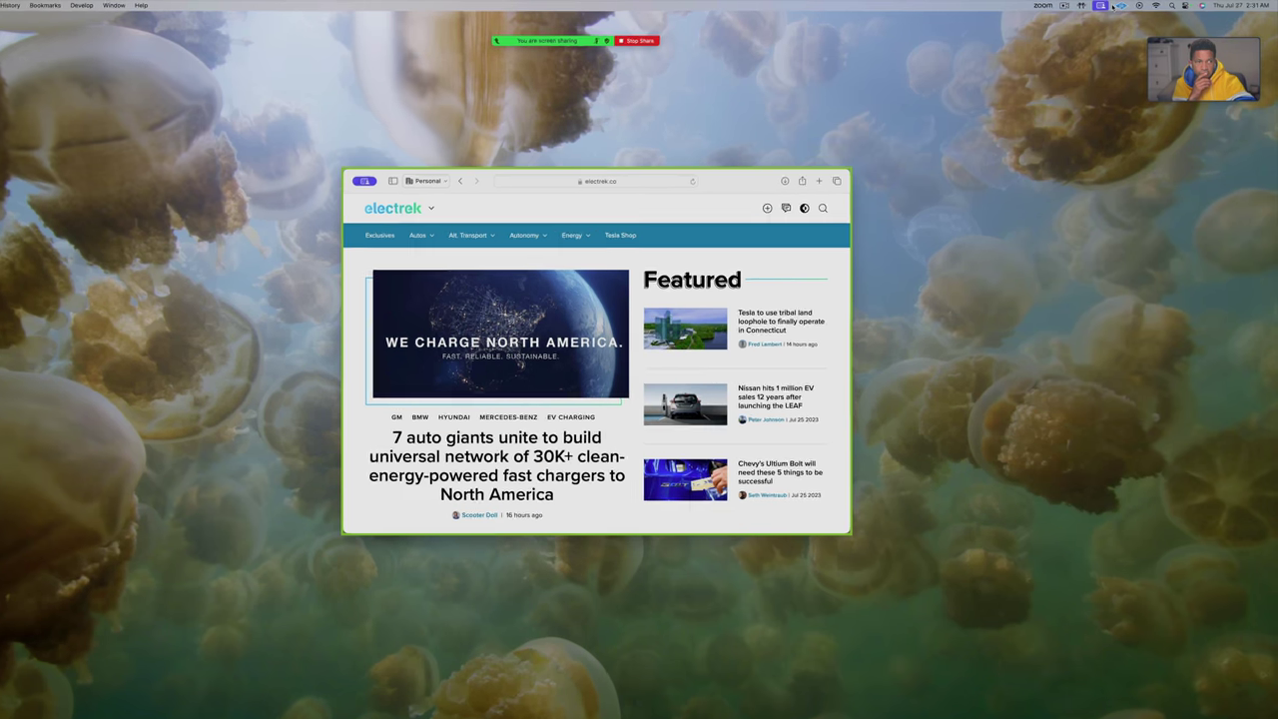
left_click(1120, 6)
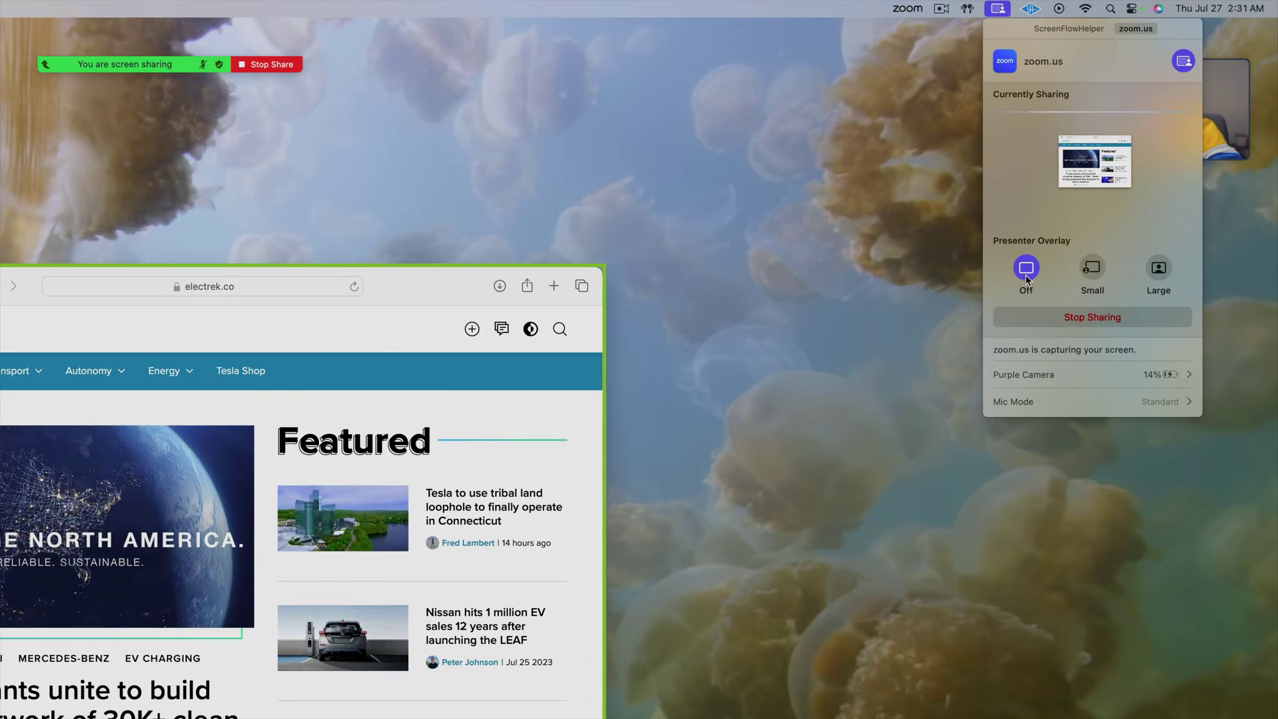
left_click(1092, 269)
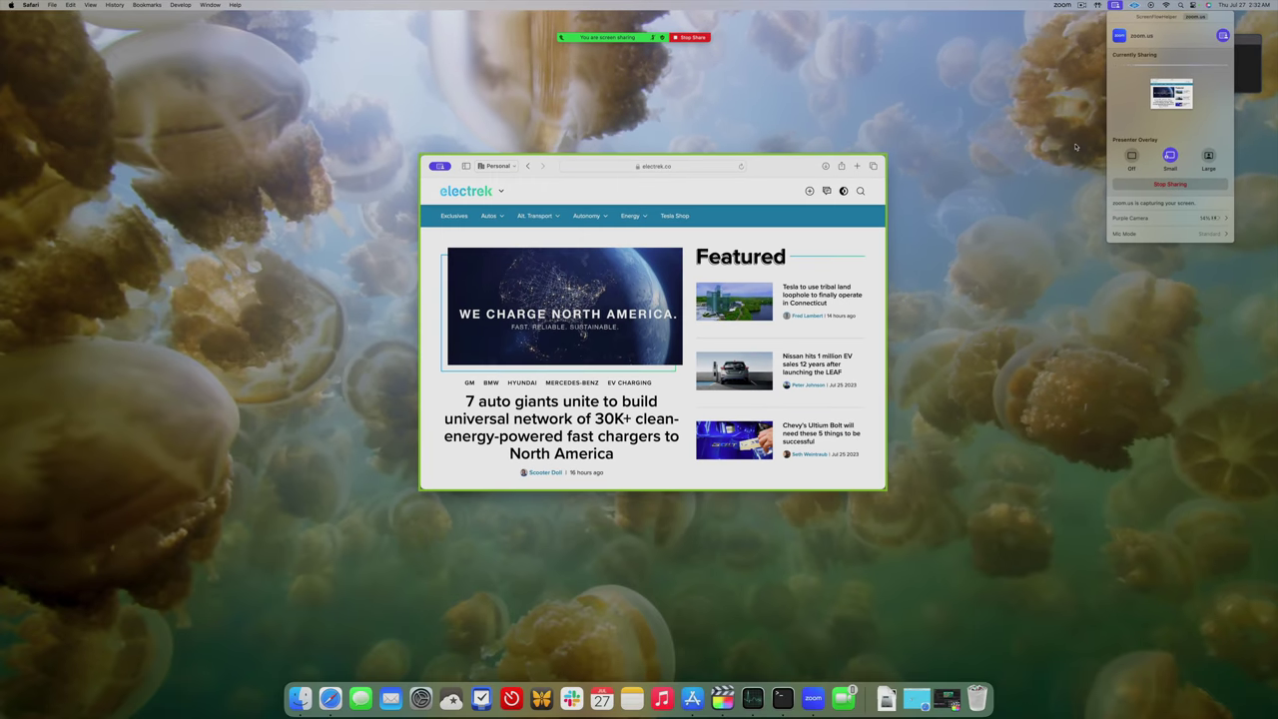
left_click(806, 167)
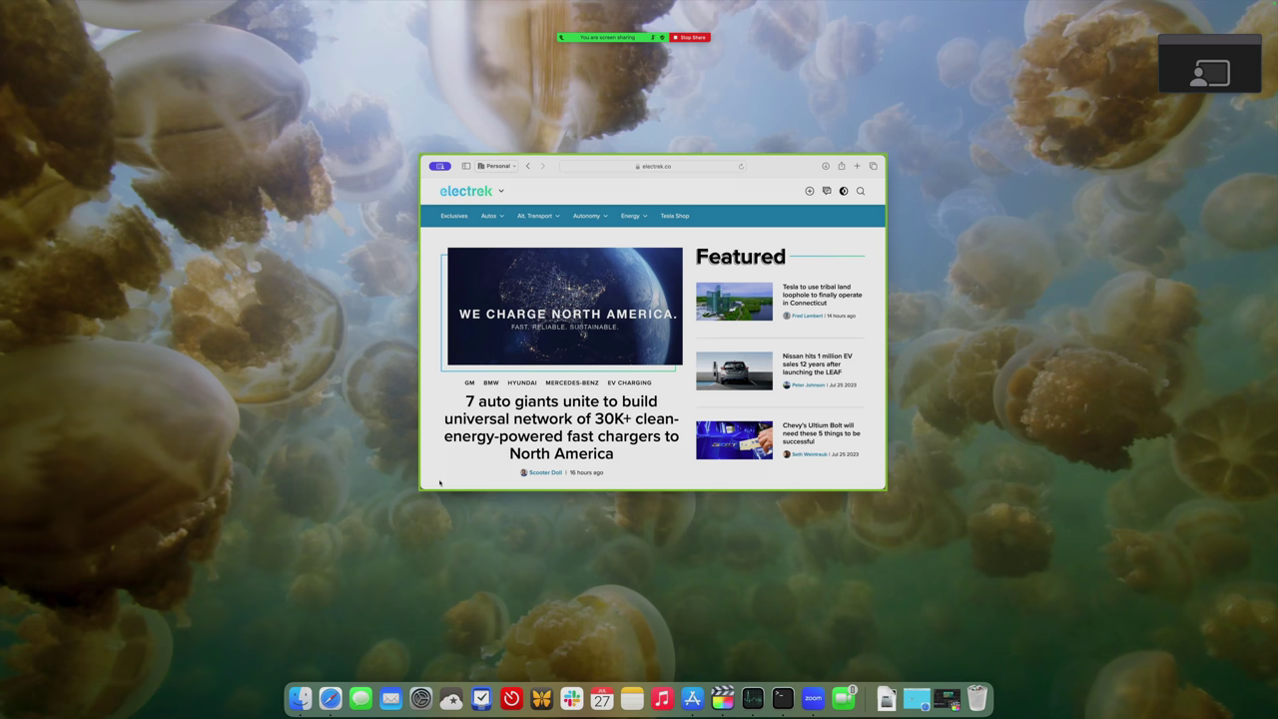
Step: Scroll through the shared electrek.co page to examine how the small Presenter Overlay sits over the content
scroll(439, 469, "down", 5)
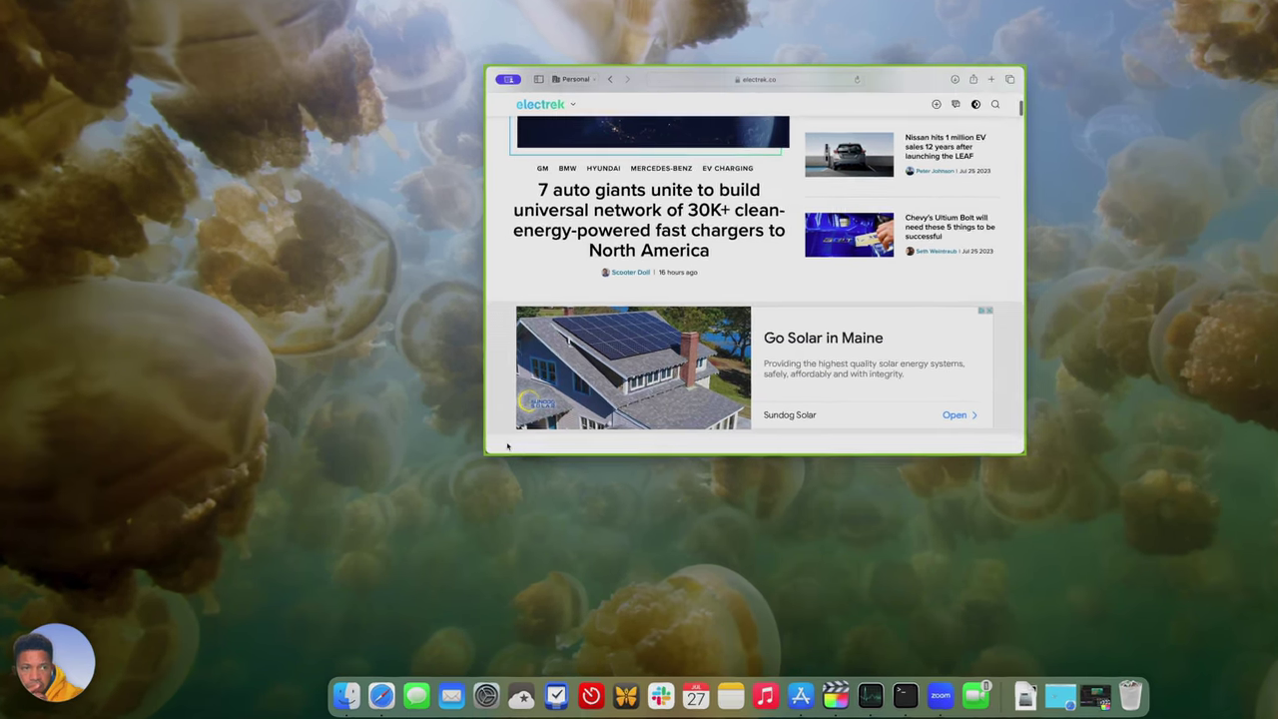
scroll(507, 446, "up", 5)
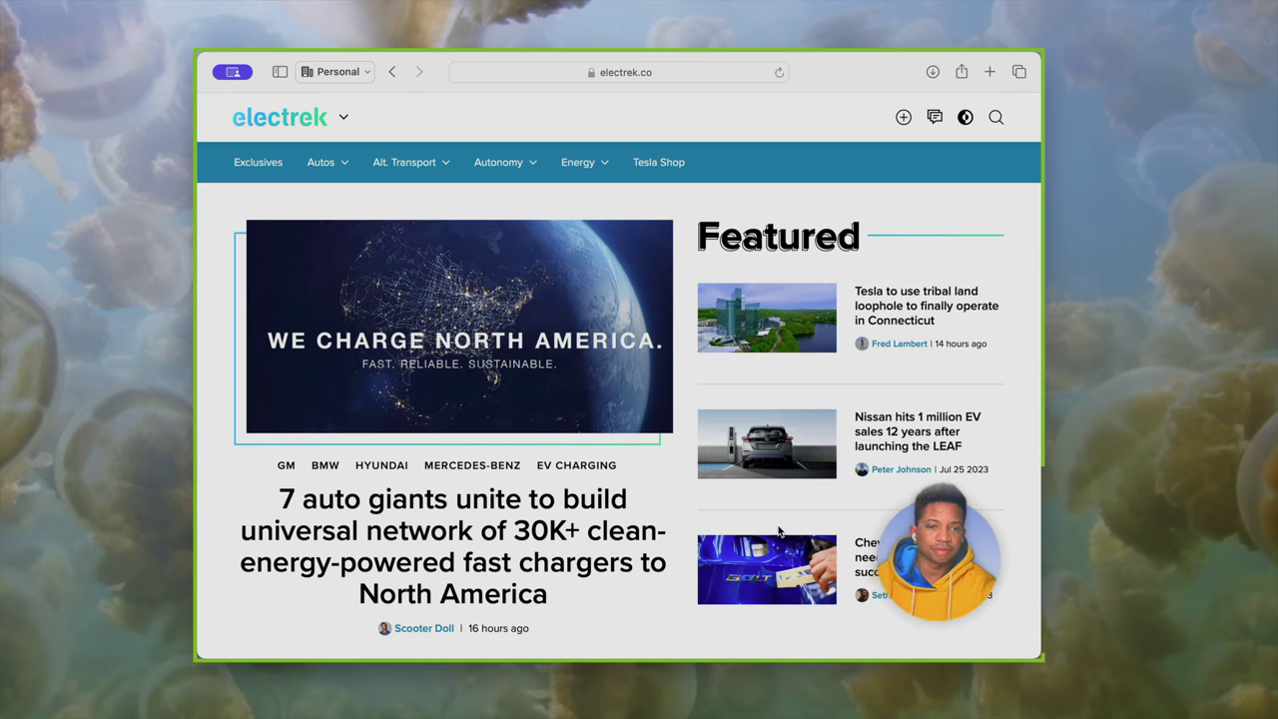
scroll(611, 535, "down", 6)
scroll(540, 540, "up", 3)
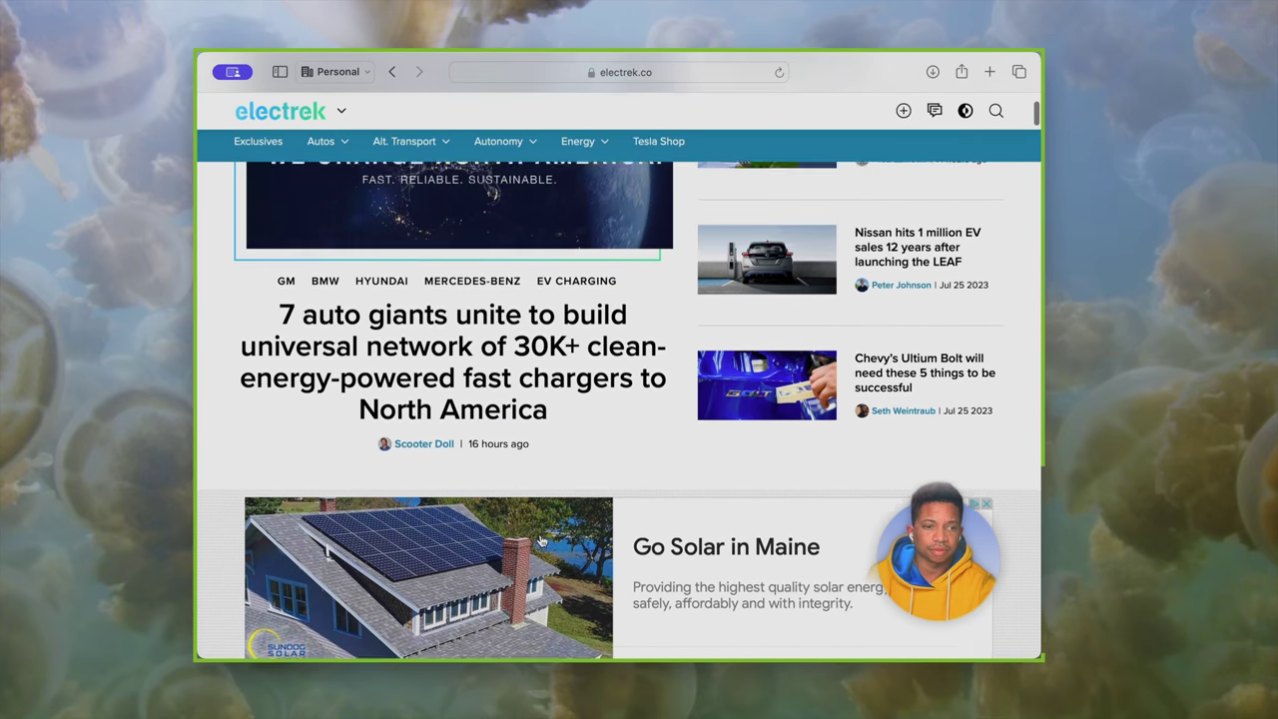
scroll(540, 540, "up", 2)
scroll(540, 540, "down", 15)
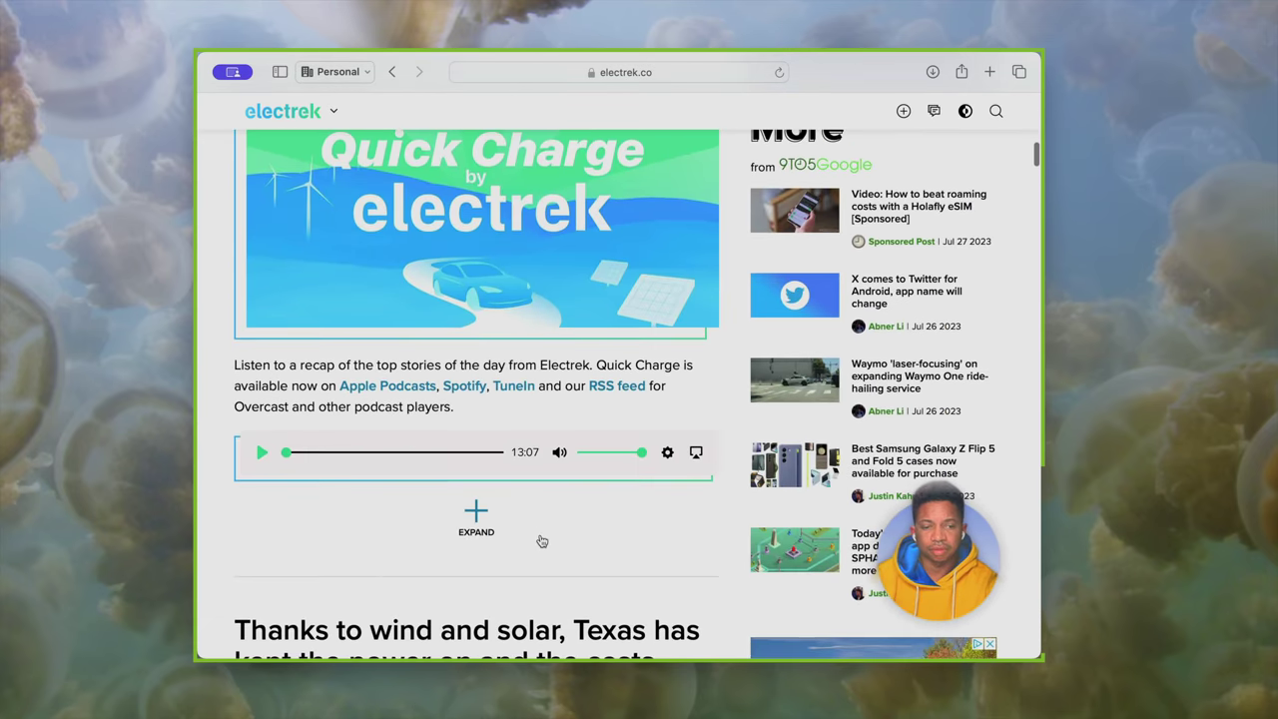
Step: Open the article about Porsche's first EV Charging Lounge from the shared electrek.co page
scroll(540, 540, "down", 10)
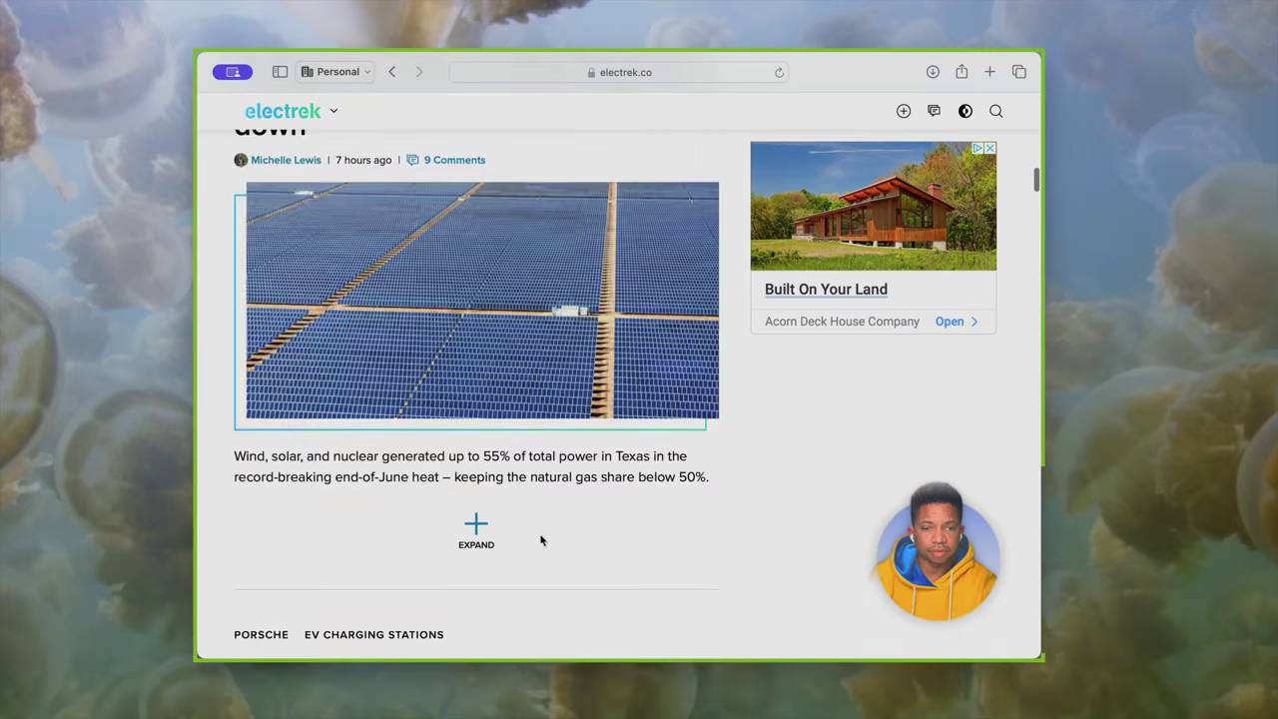
scroll(540, 540, "down", 13)
scroll(542, 536, "up", 8)
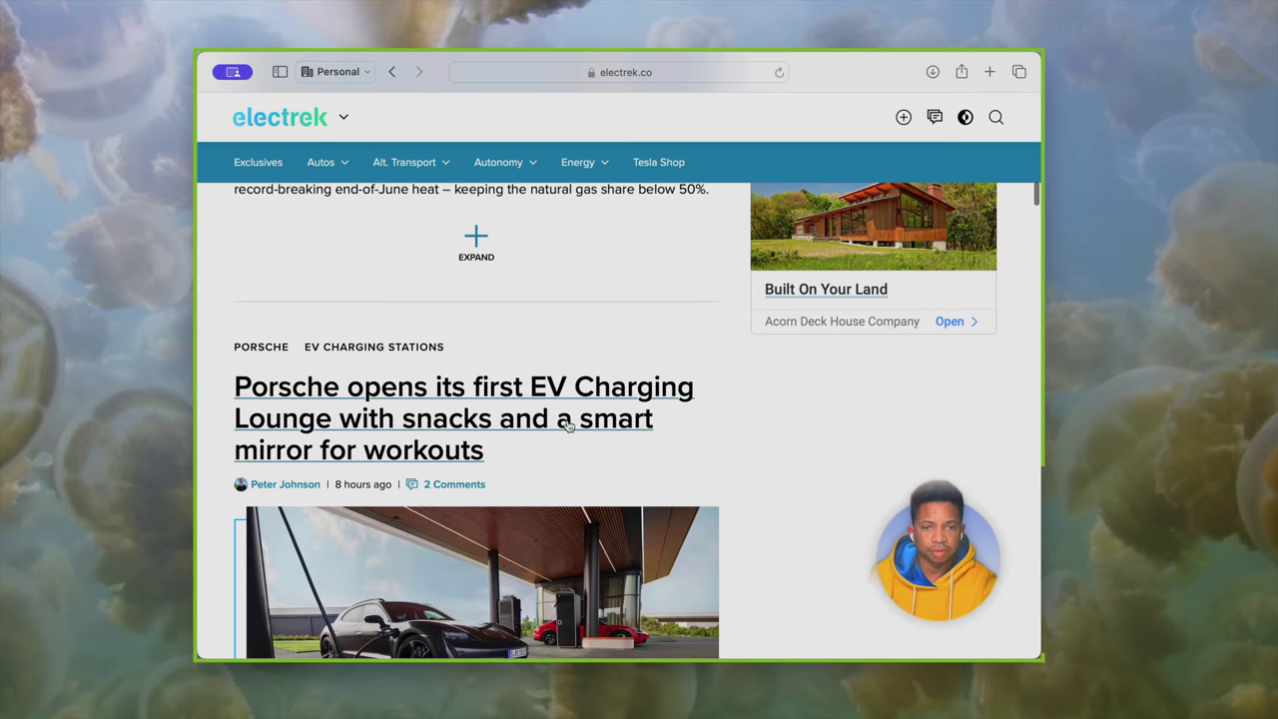
left_click(567, 425)
Step: Scroll through the Porsche article to examine how the small Presenter Overlay sits over the shared page
scroll(562, 424, "down", 3)
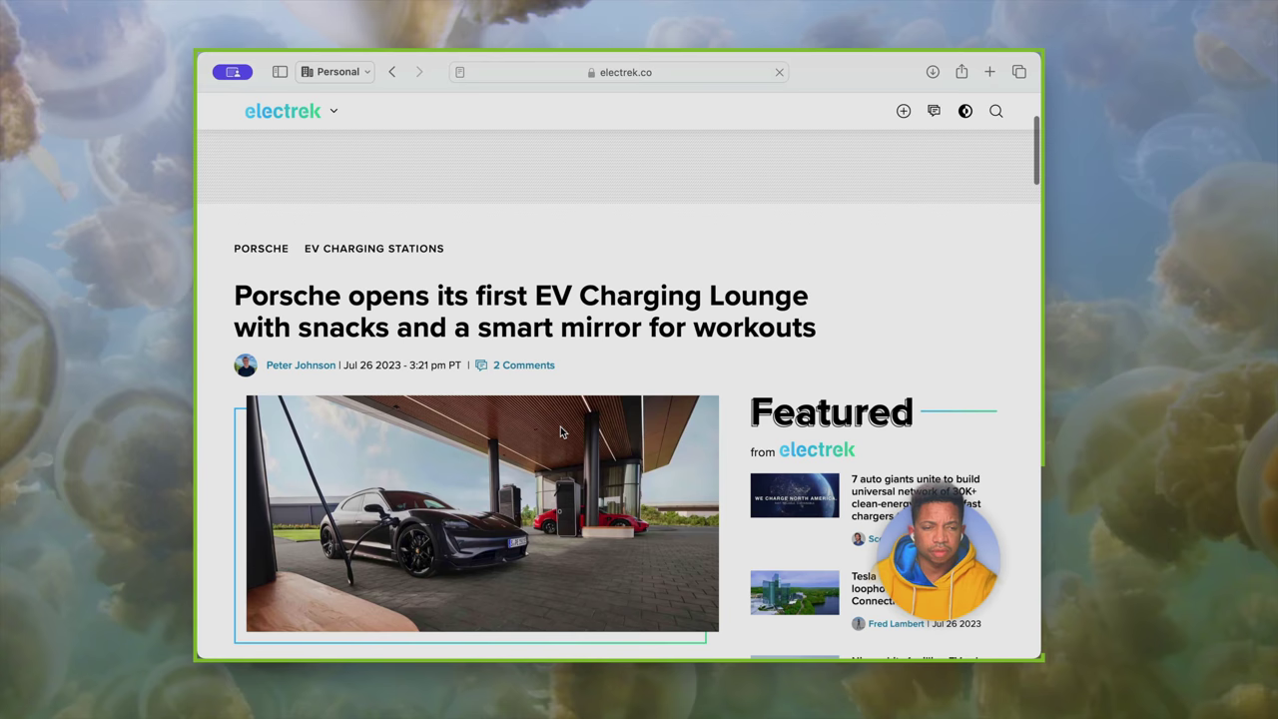
scroll(560, 426, "down", 8)
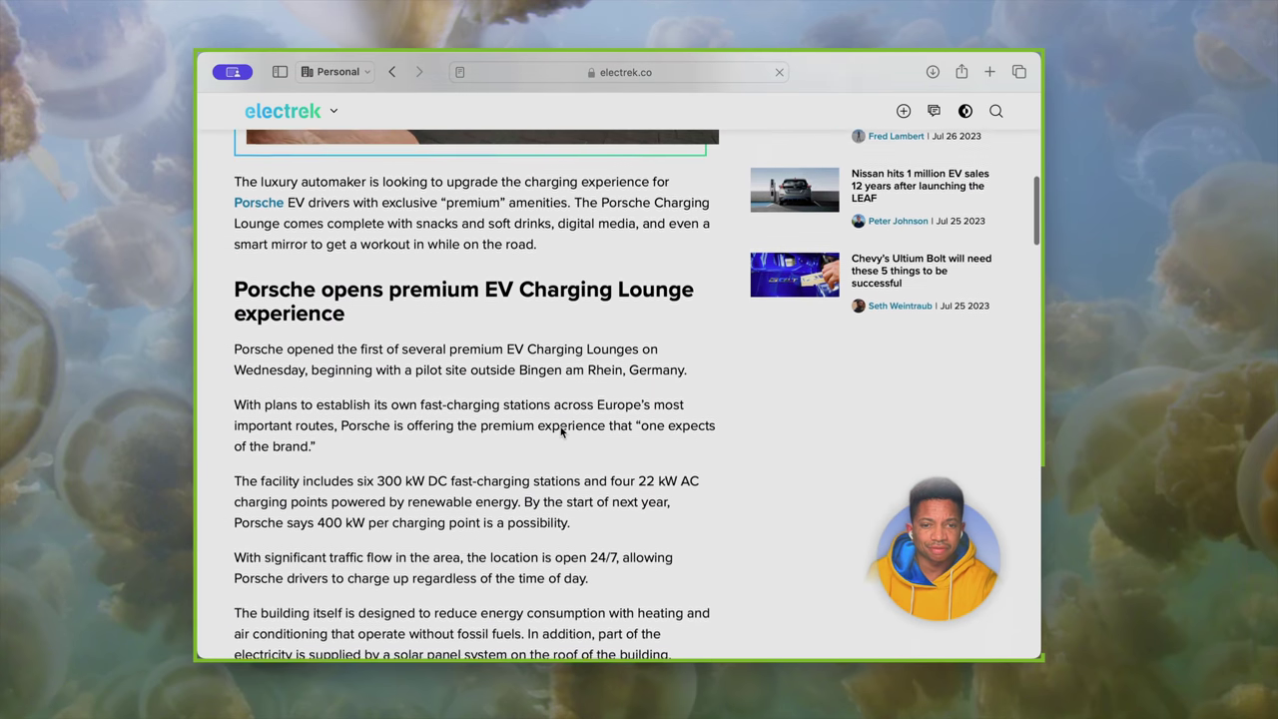
scroll(561, 430, "down", 3)
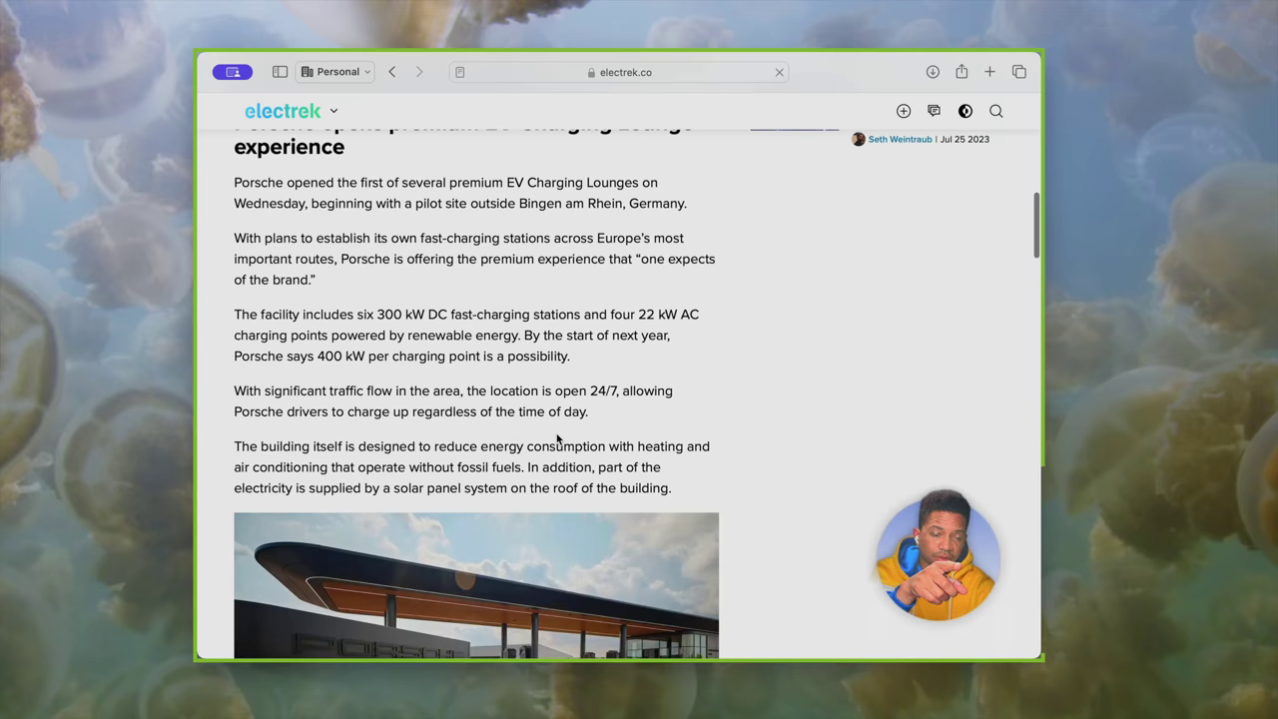
scroll(557, 438, "down", 15)
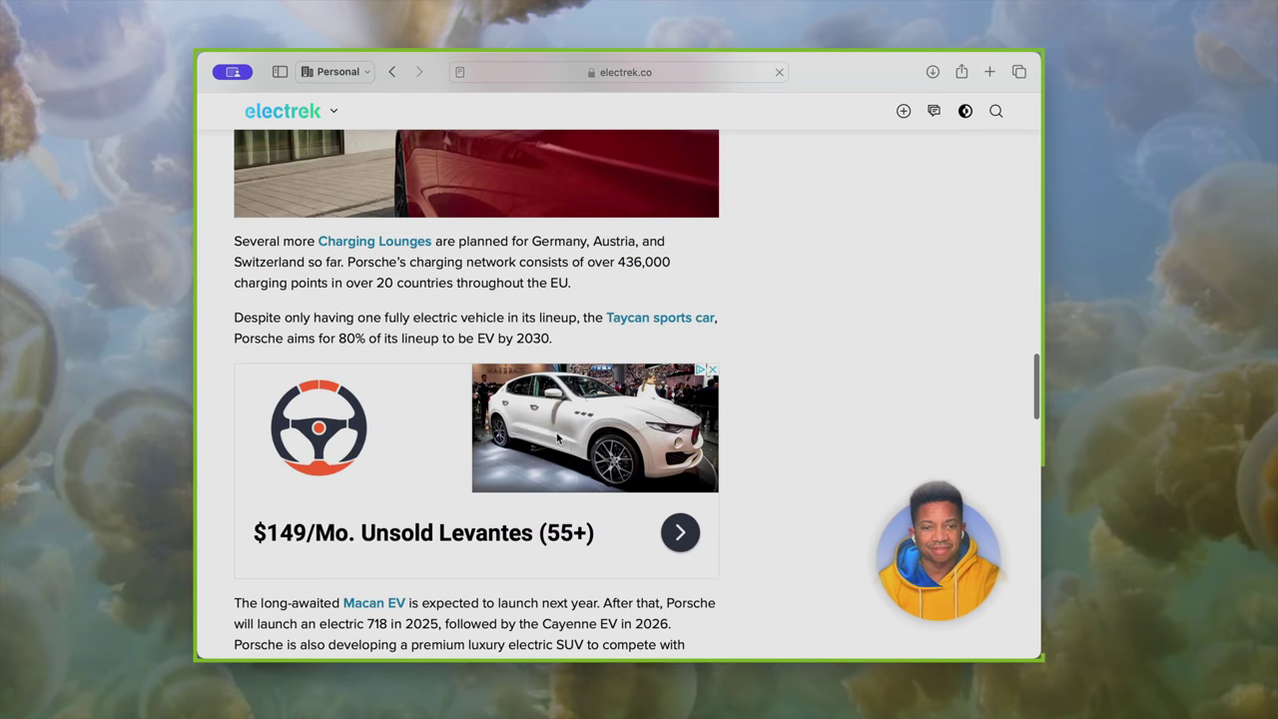
scroll(556, 434, "down", 4)
scroll(556, 440, "up", 20)
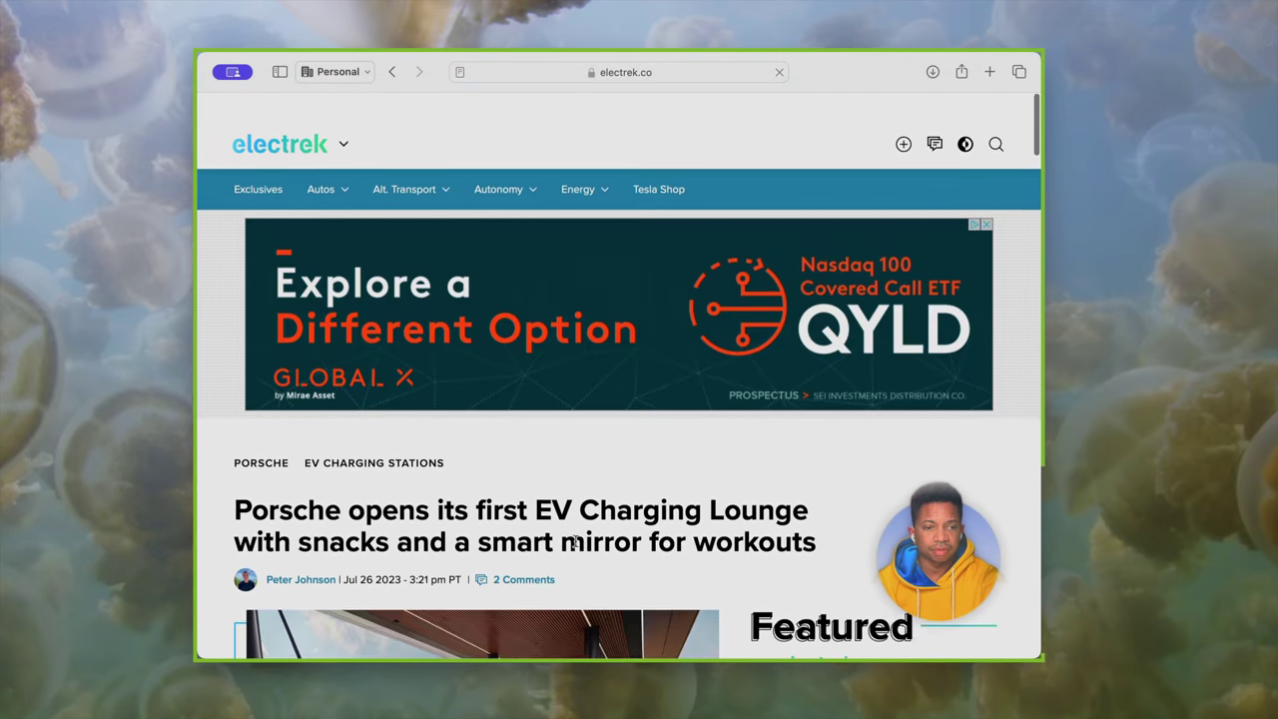
scroll(574, 540, "down", 1)
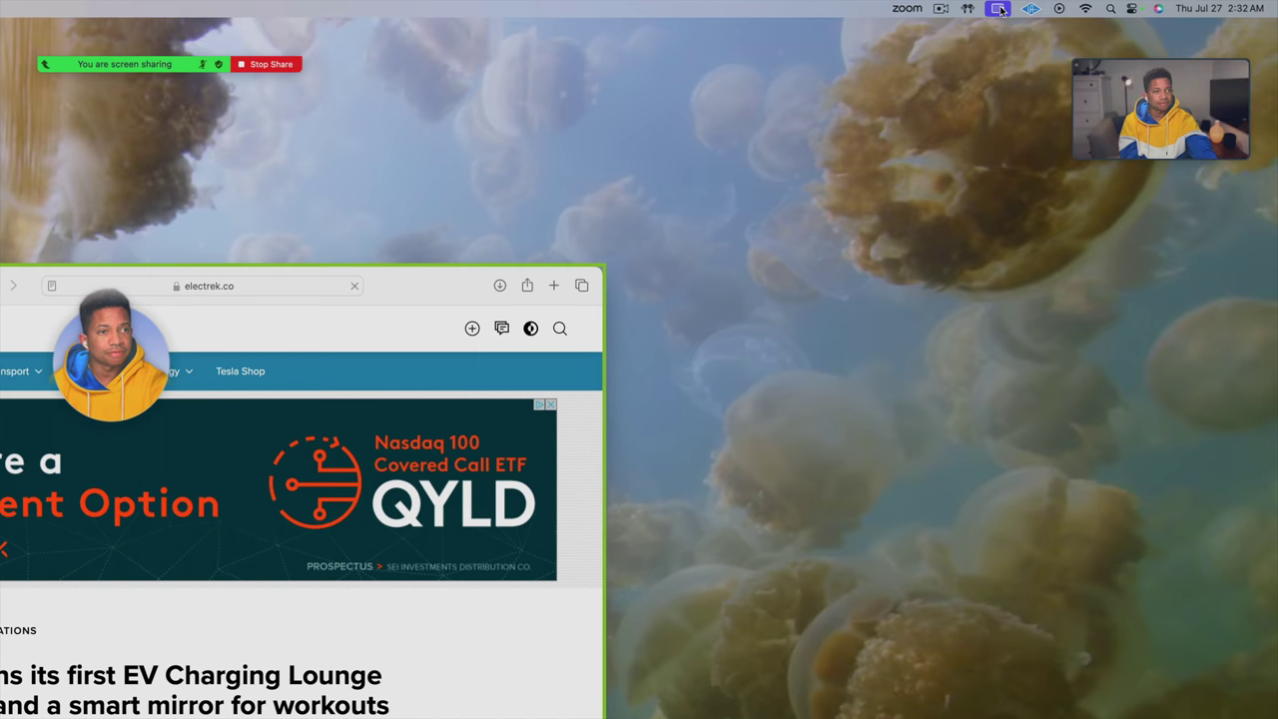
Step: Set Zoom's Presenter Overlay to Large for the shared Safari window
left_click(1000, 9)
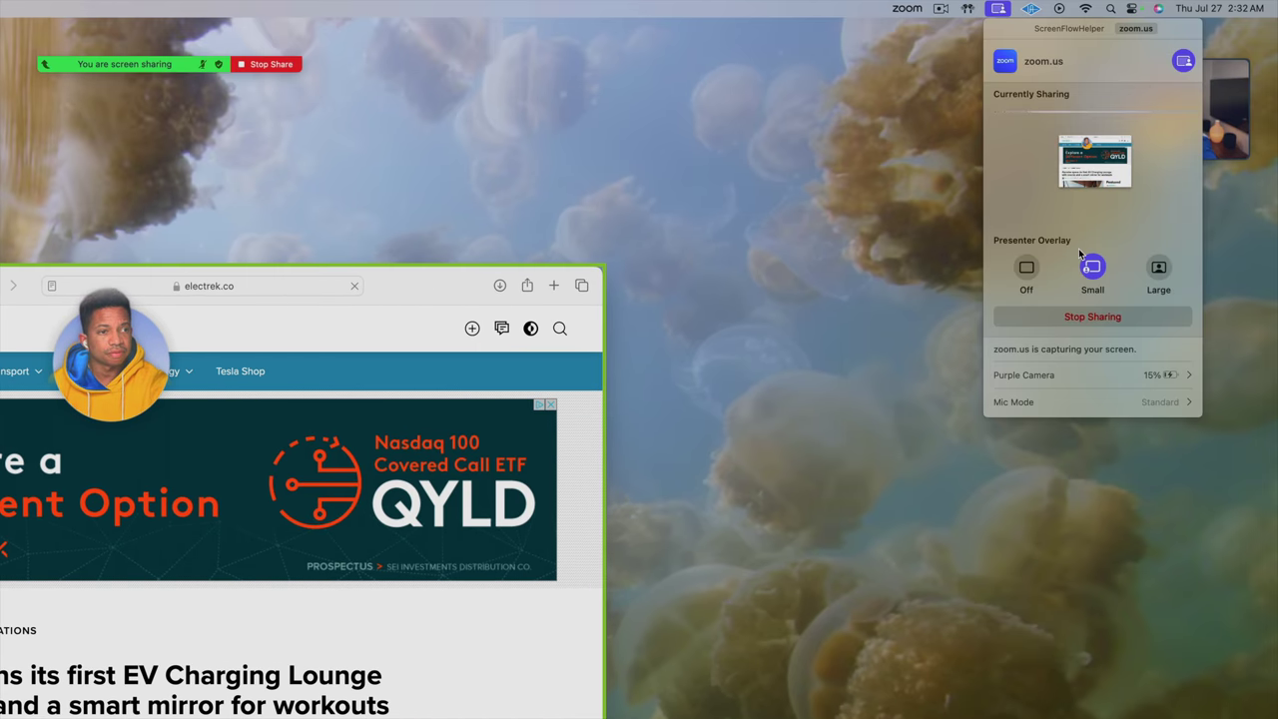
left_click(1159, 270)
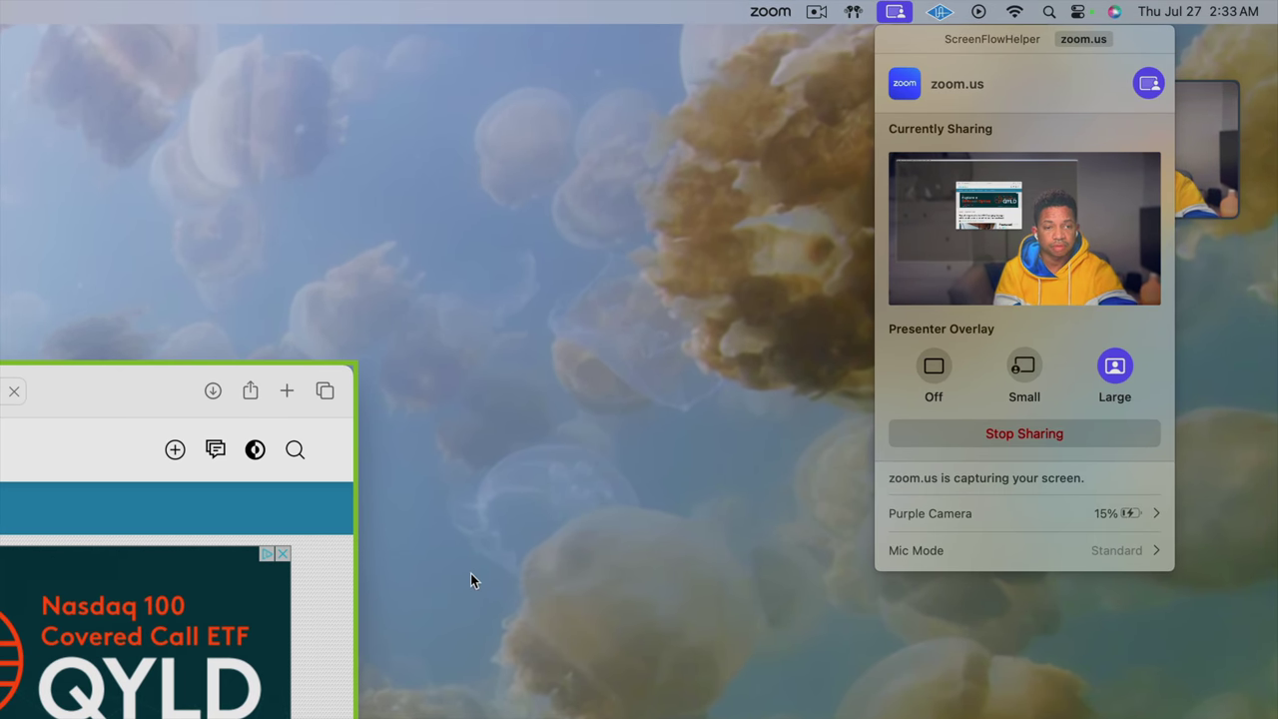
left_click_drag(124, 393, 680, 319)
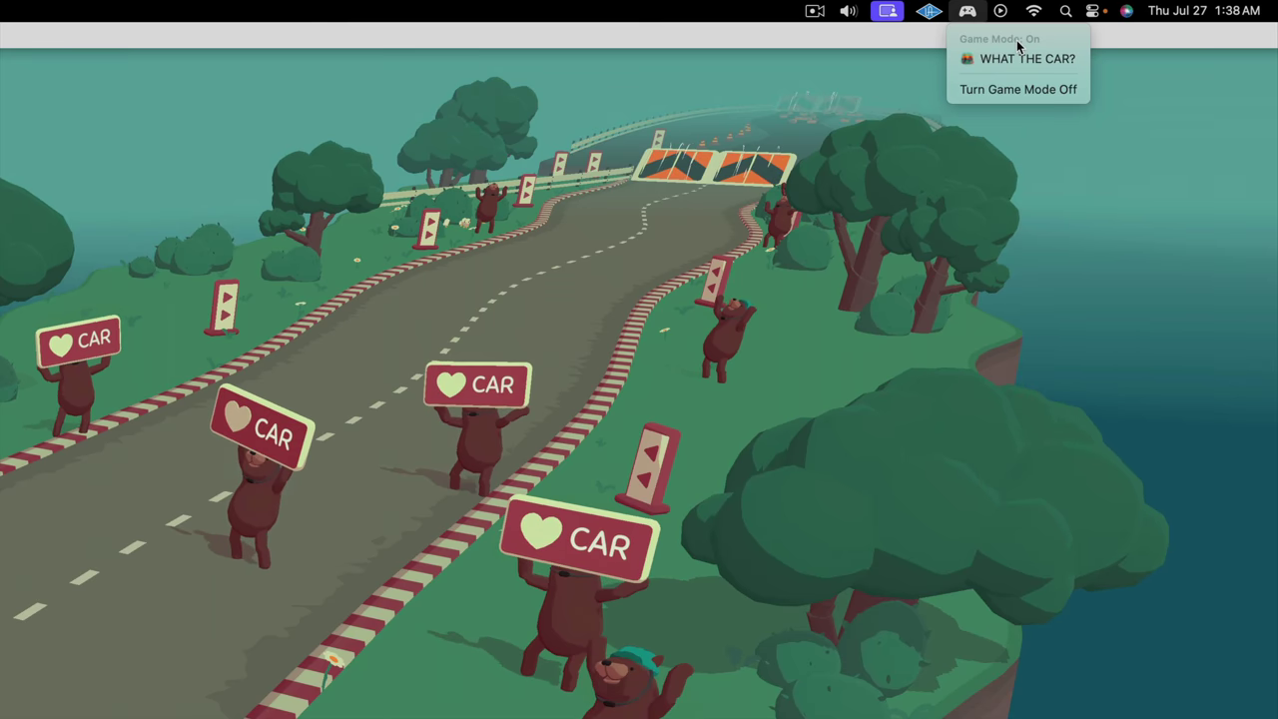
Step: Turn Game Mode off for WHAT THE CAR? and turn it back on
left_click(1004, 90)
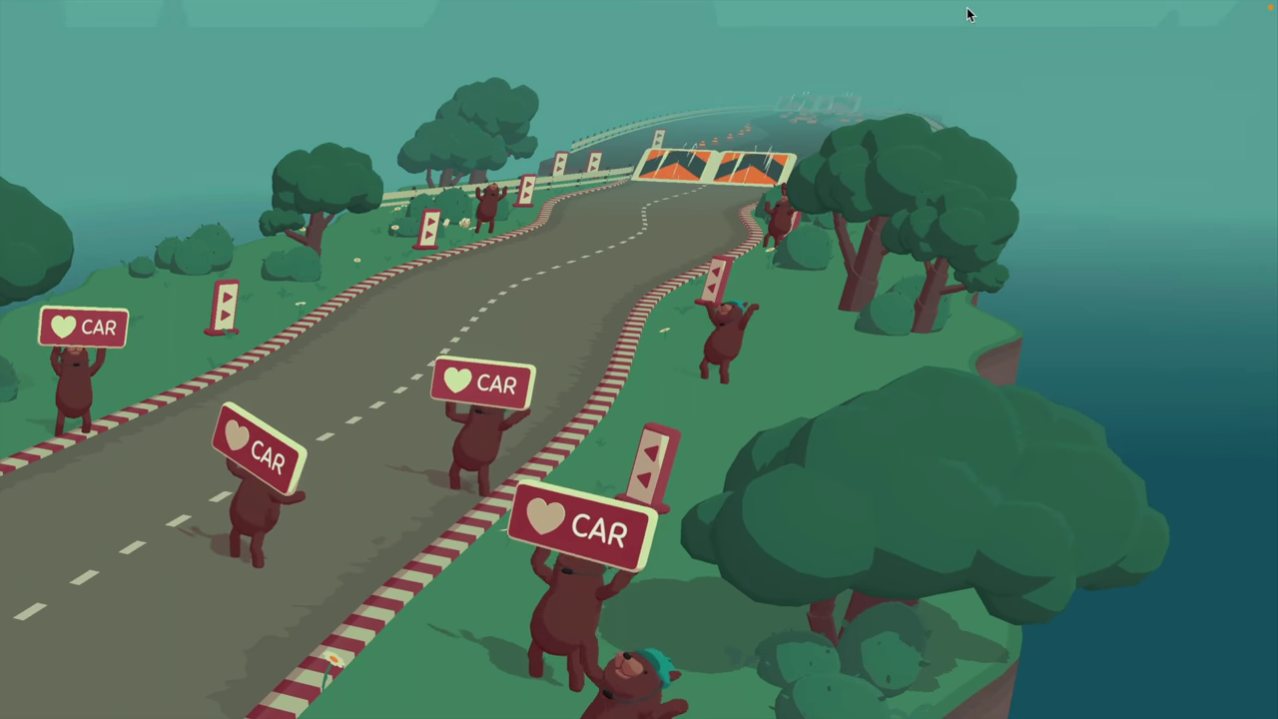
left_click(967, 10)
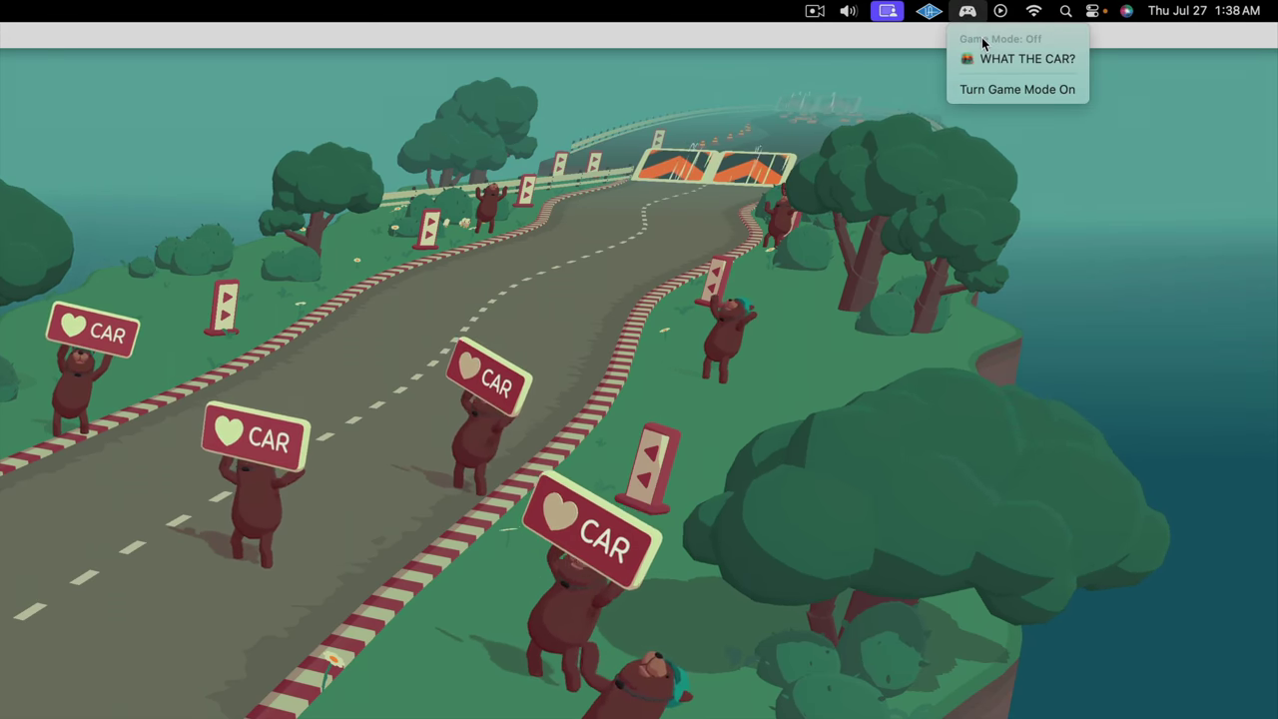
left_click(1035, 90)
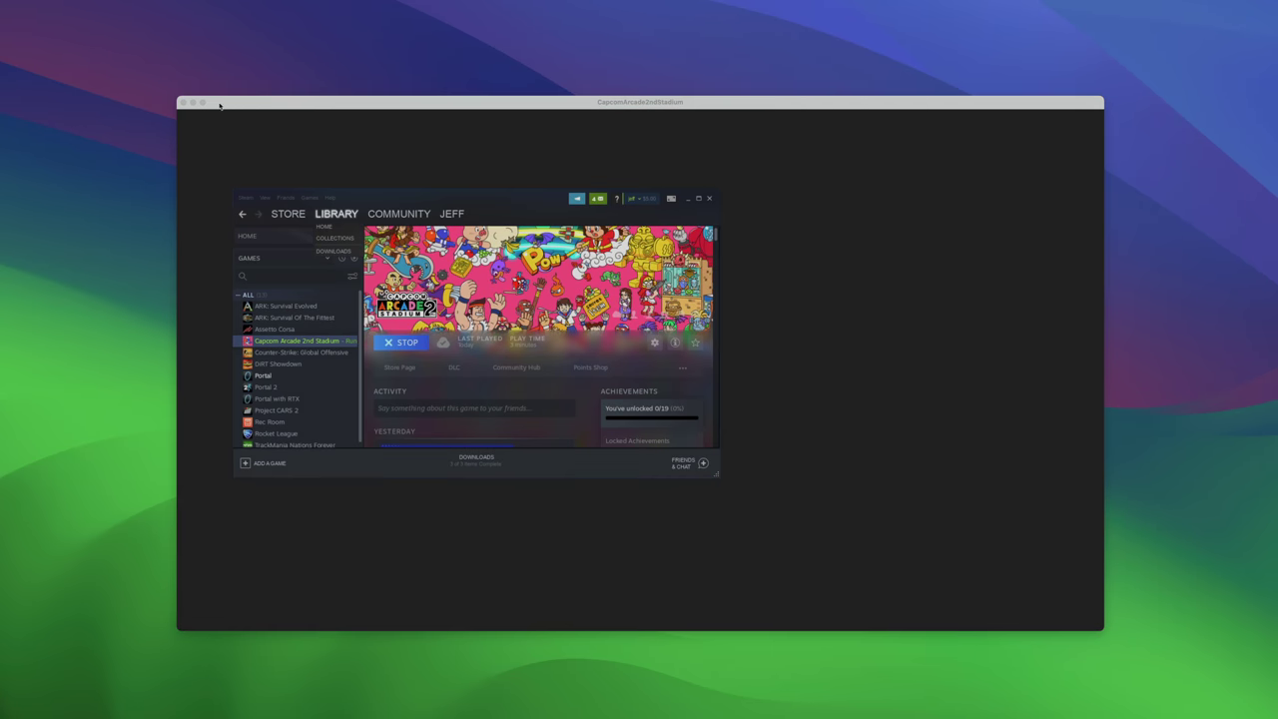
Step: Switch the CapcomArcade2ndStadium game window to full screen
left_click(203, 103)
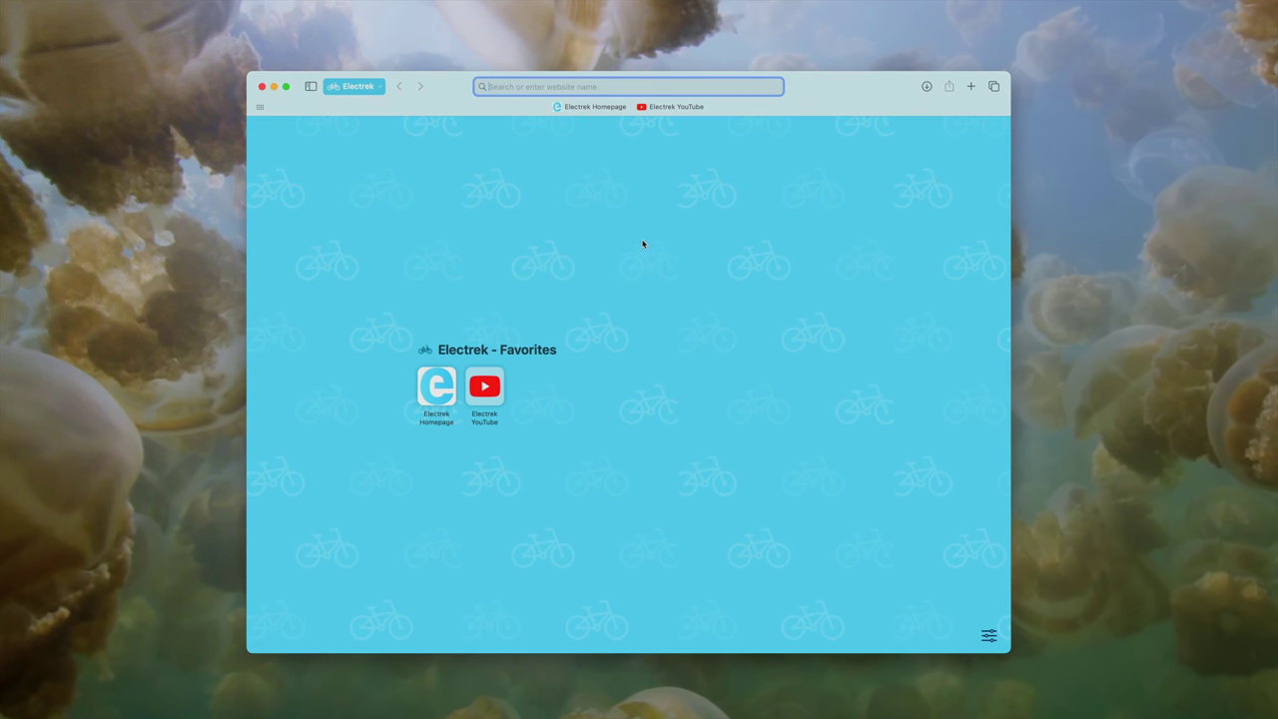
Step: Load the Electrek Homepage favorite in Safari's Electrek profile window and open a new Personal profile window
left_click(569, 106)
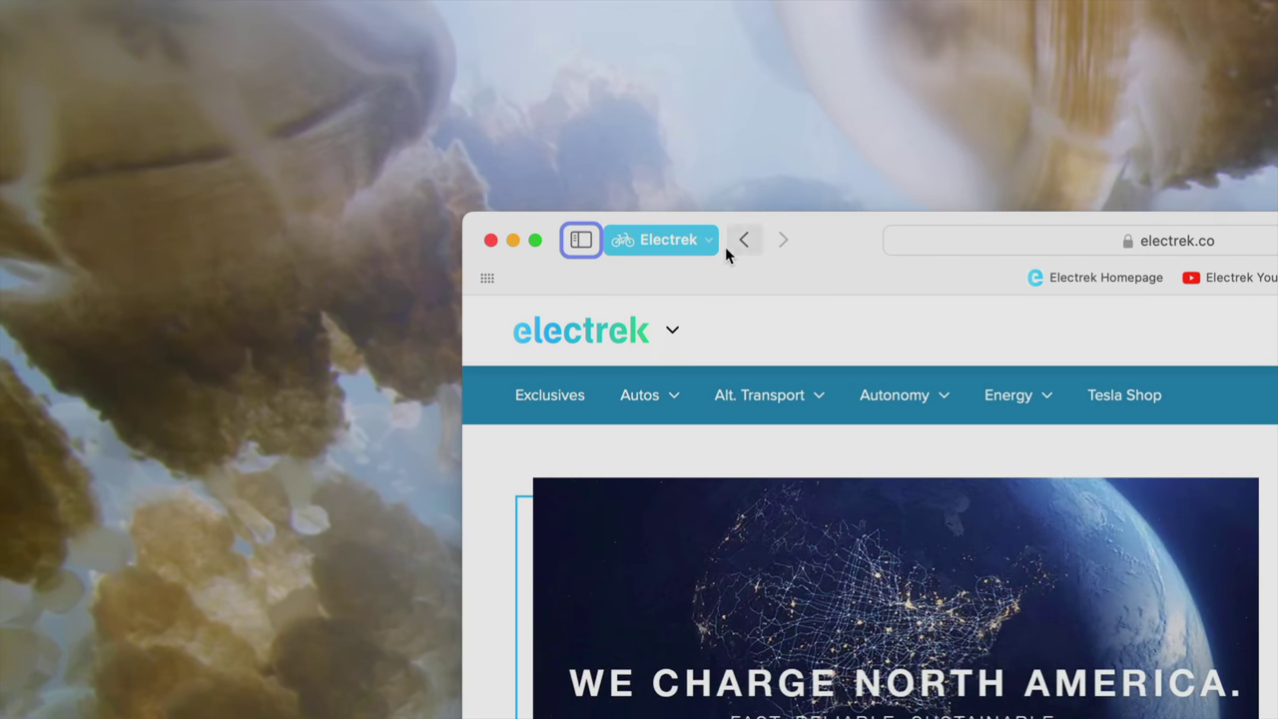
left_click(379, 88)
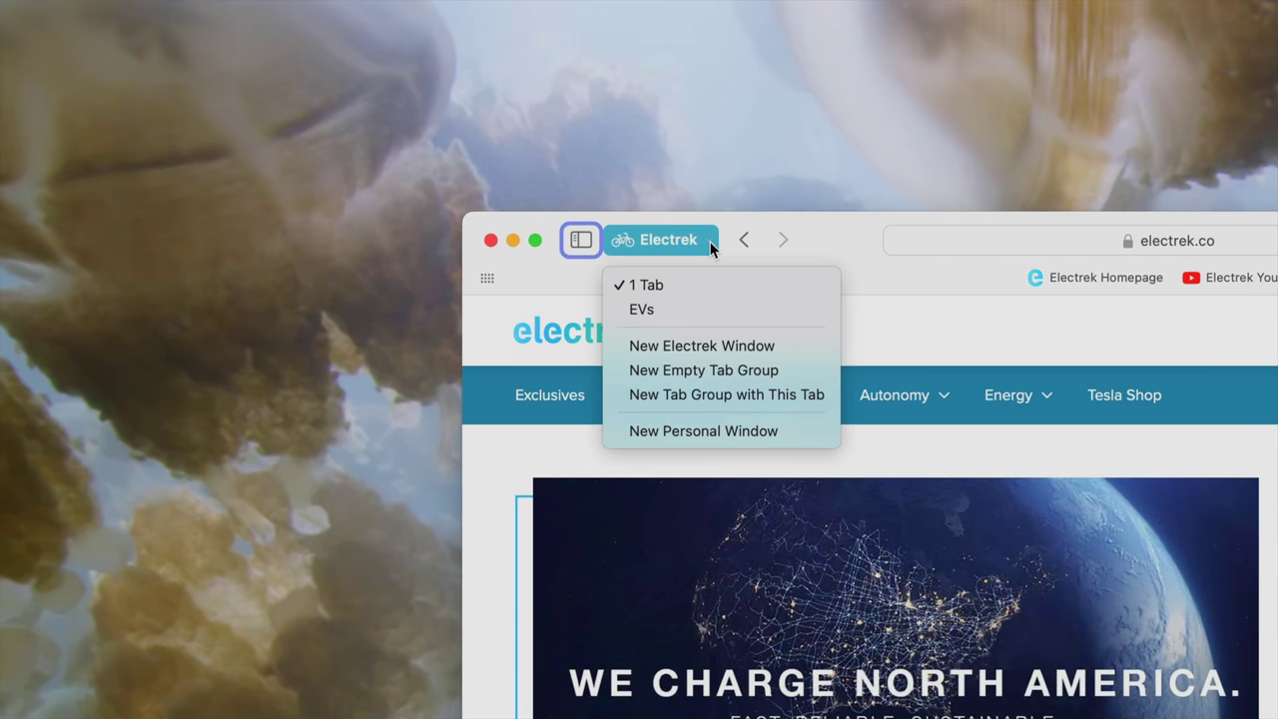
left_click(793, 430)
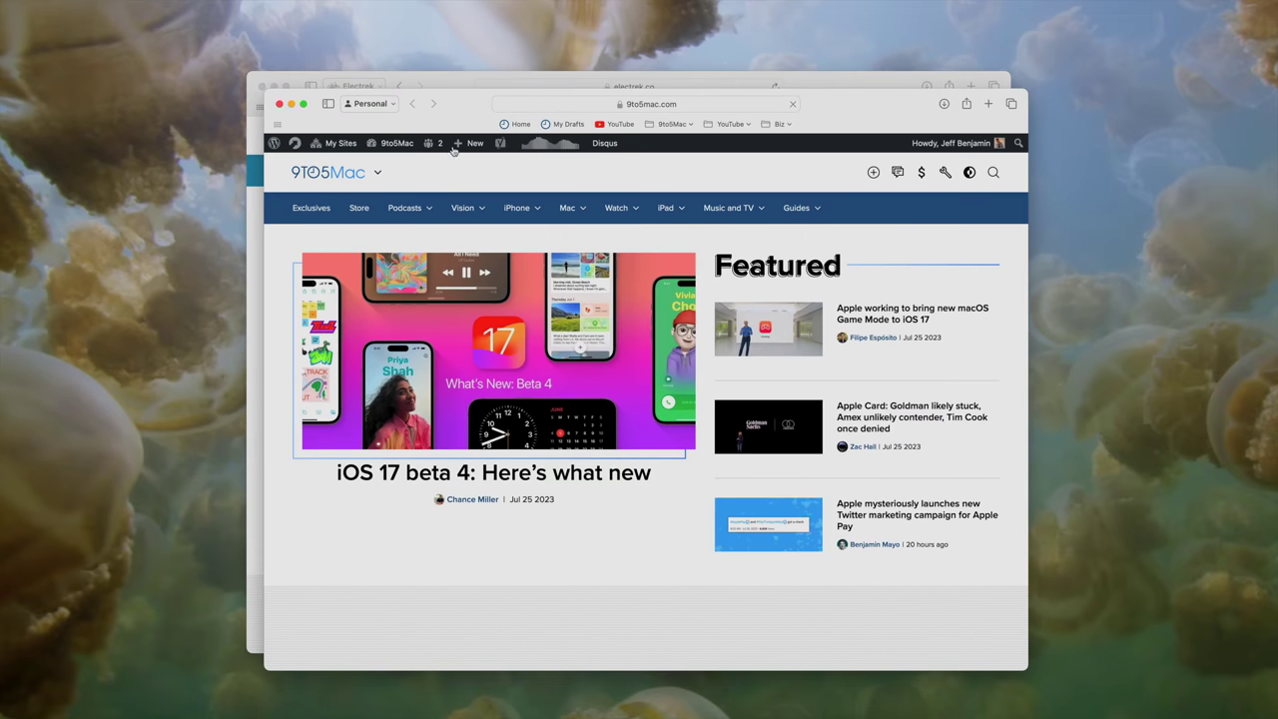
Step: Move the Personal window lower so the Electrek window's toolbar shows, and switch it to the Tech Blogs tab group
left_click_drag(469, 119, 479, 156)
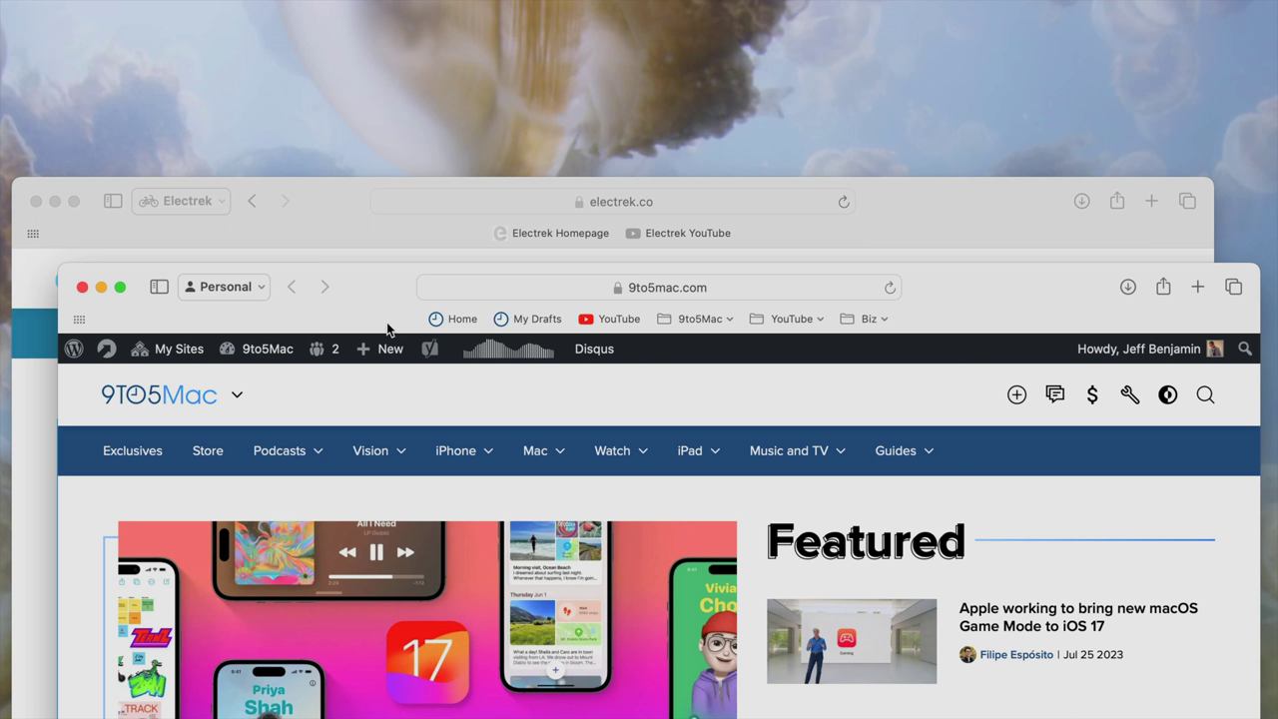
left_click(249, 288)
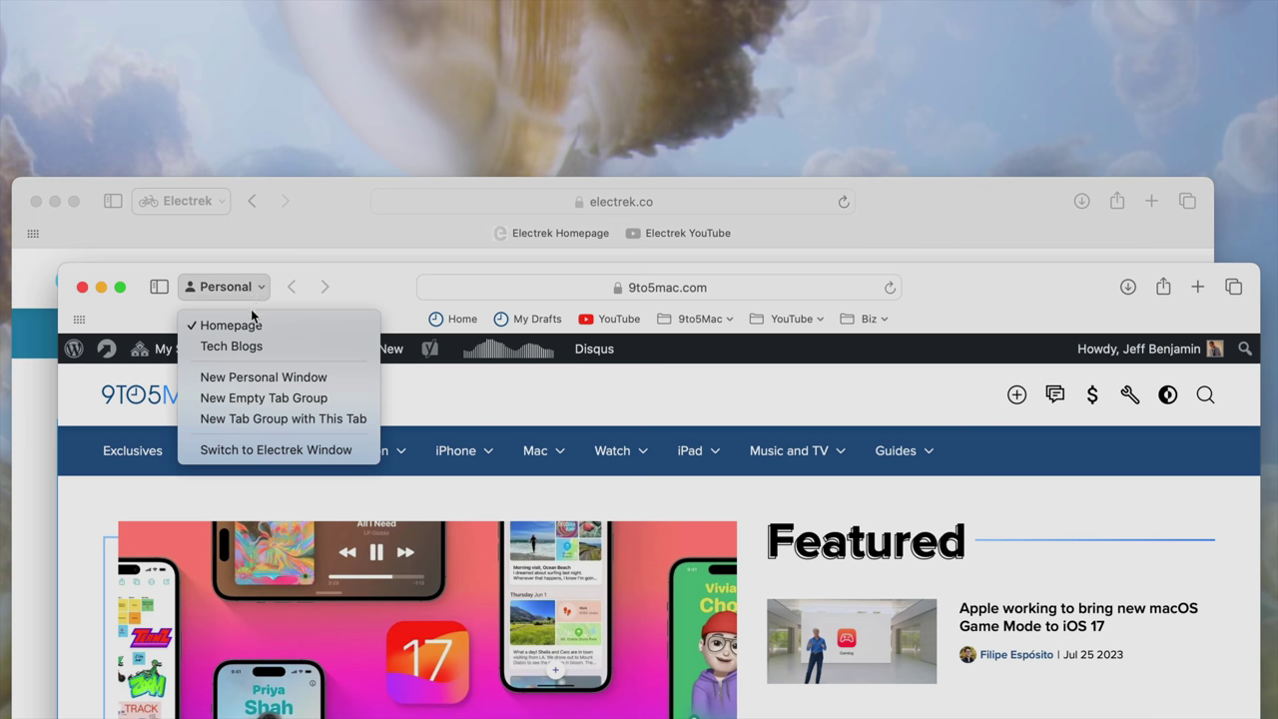
left_click(256, 345)
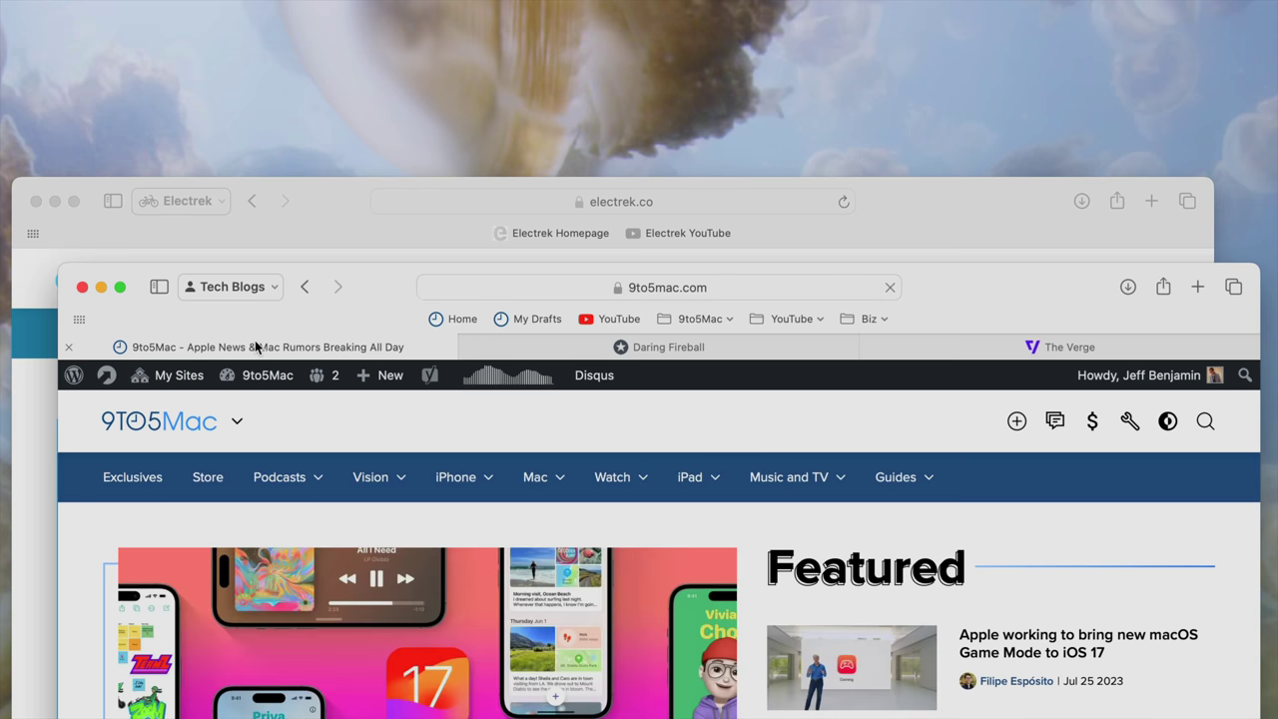
Step: Bring the Electrek window forward, switch it to the EVs tab group and reload the lucidmotors.com page
left_click(321, 200)
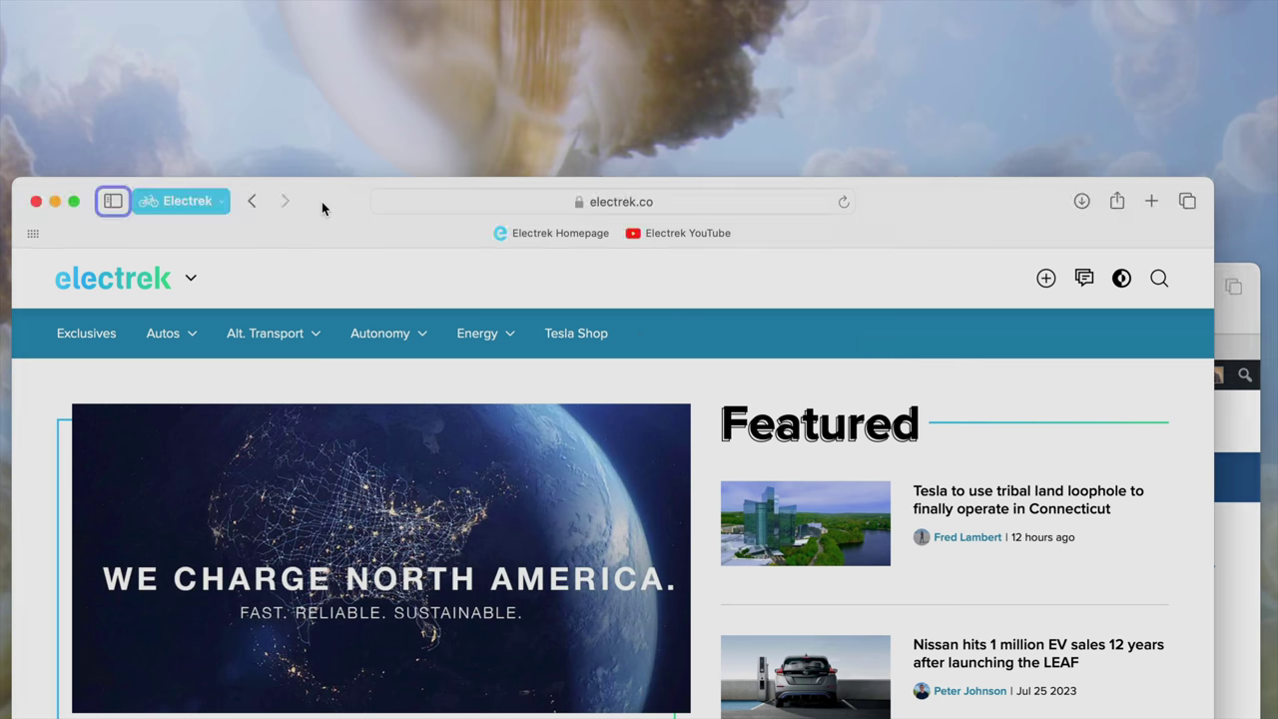
left_click(199, 210)
left_click(204, 258)
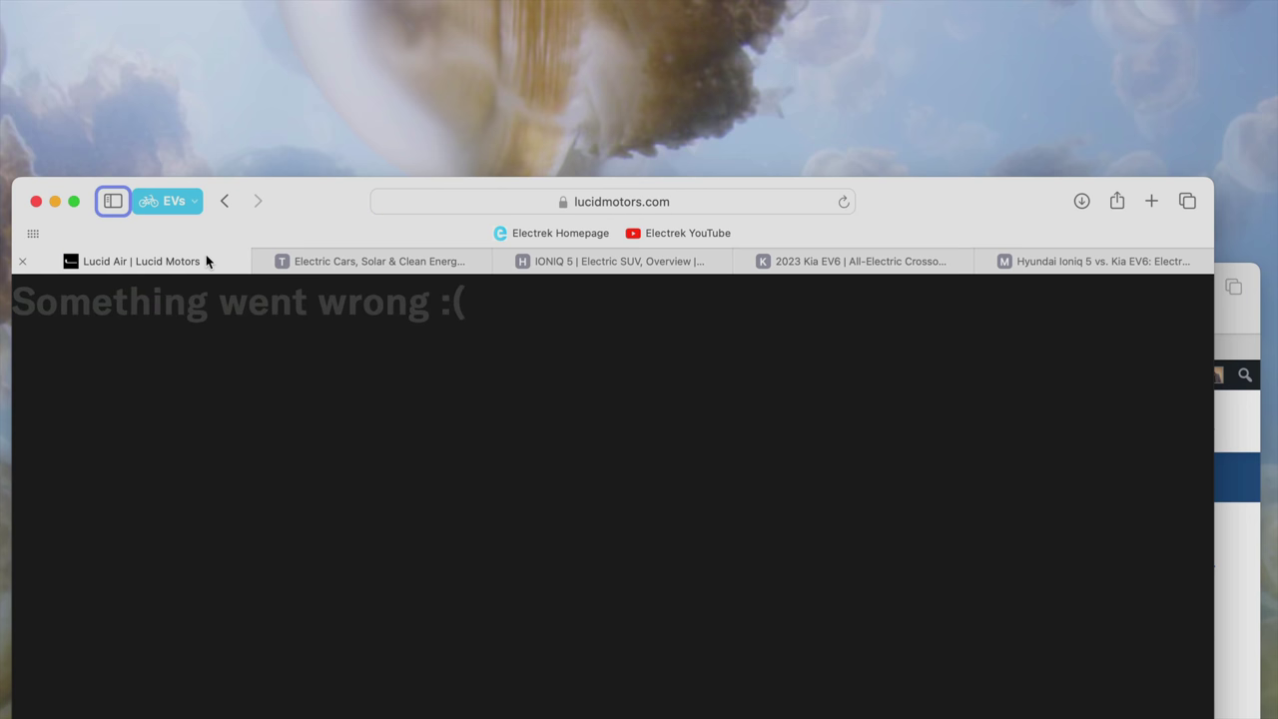
left_click(843, 203)
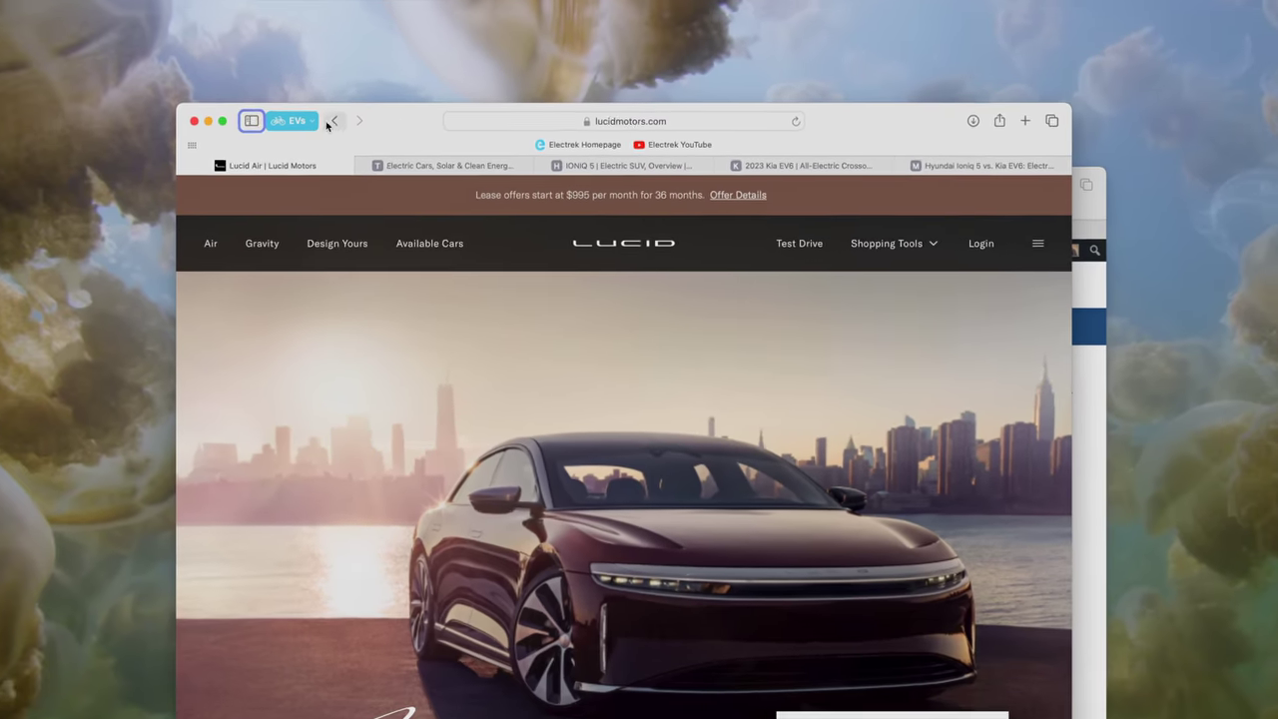
Step: Return the Electrek window to its ungrouped single tab and open the Electrek YouTube favorite there
left_click(195, 201)
left_click(368, 111)
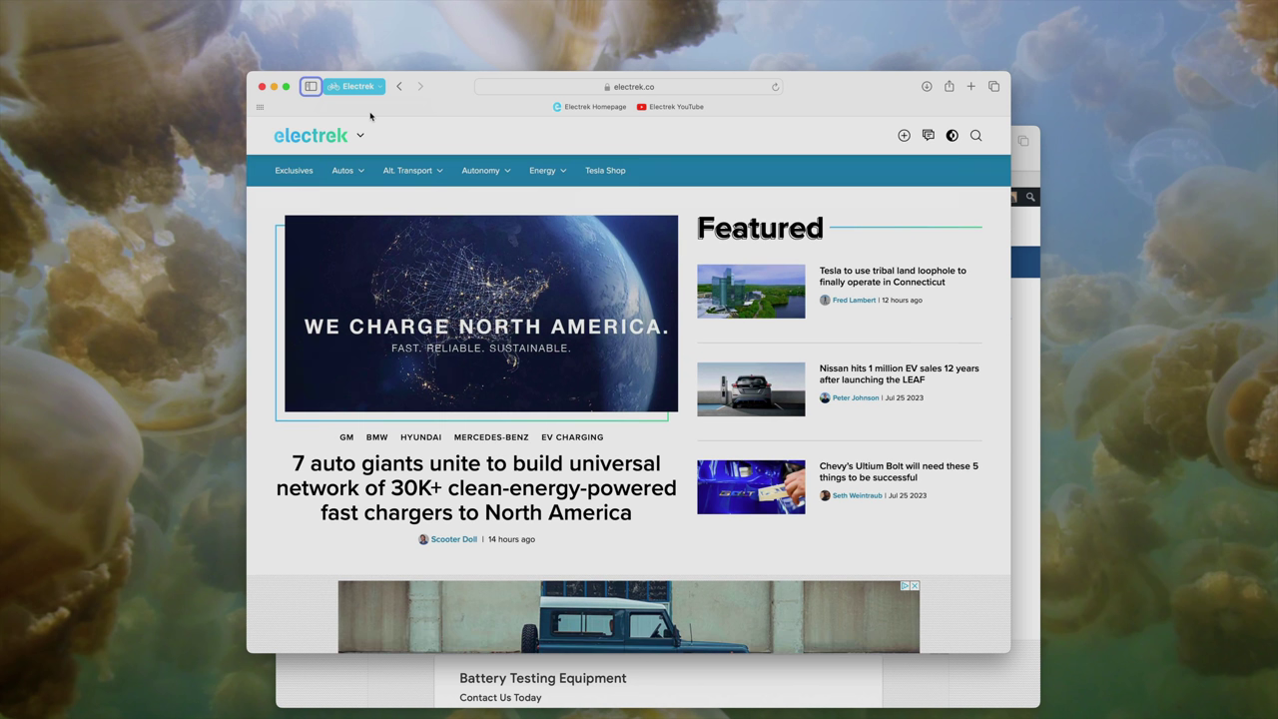
left_click(694, 111)
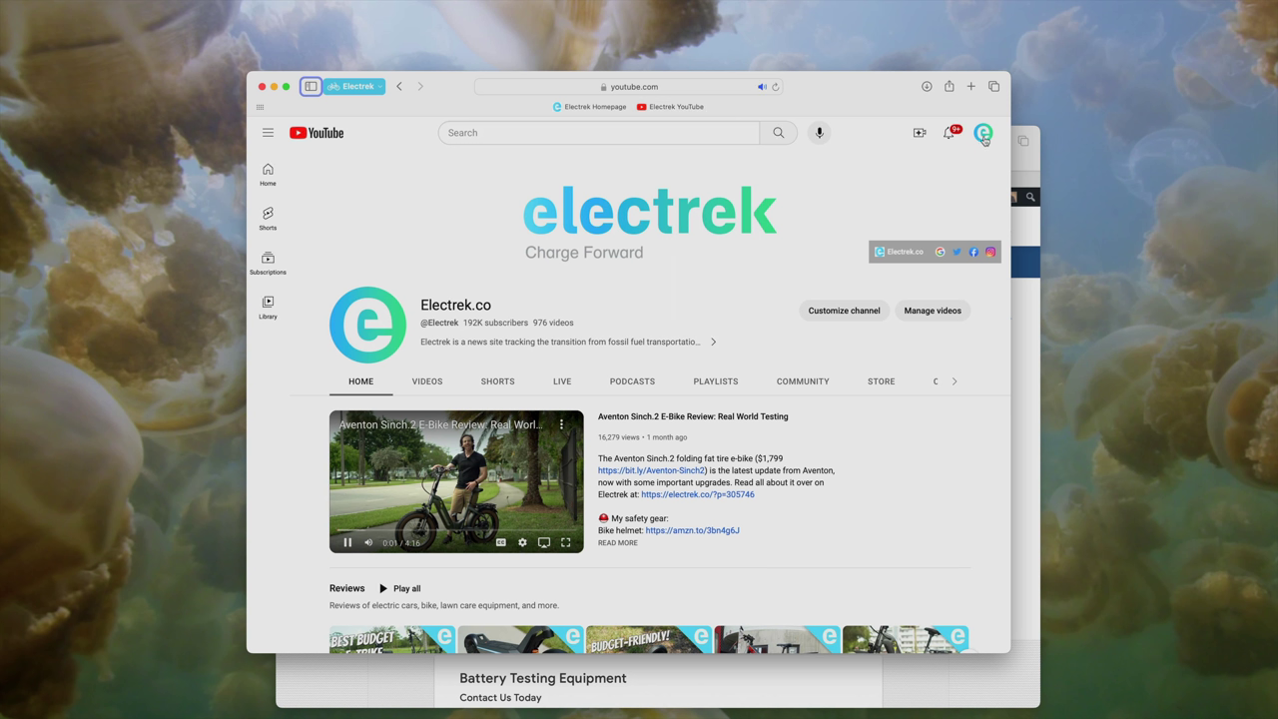
Step: Bring the Personal window forward, switch it to its Homepage tabs and open its YouTube bookmark
left_click(1035, 295)
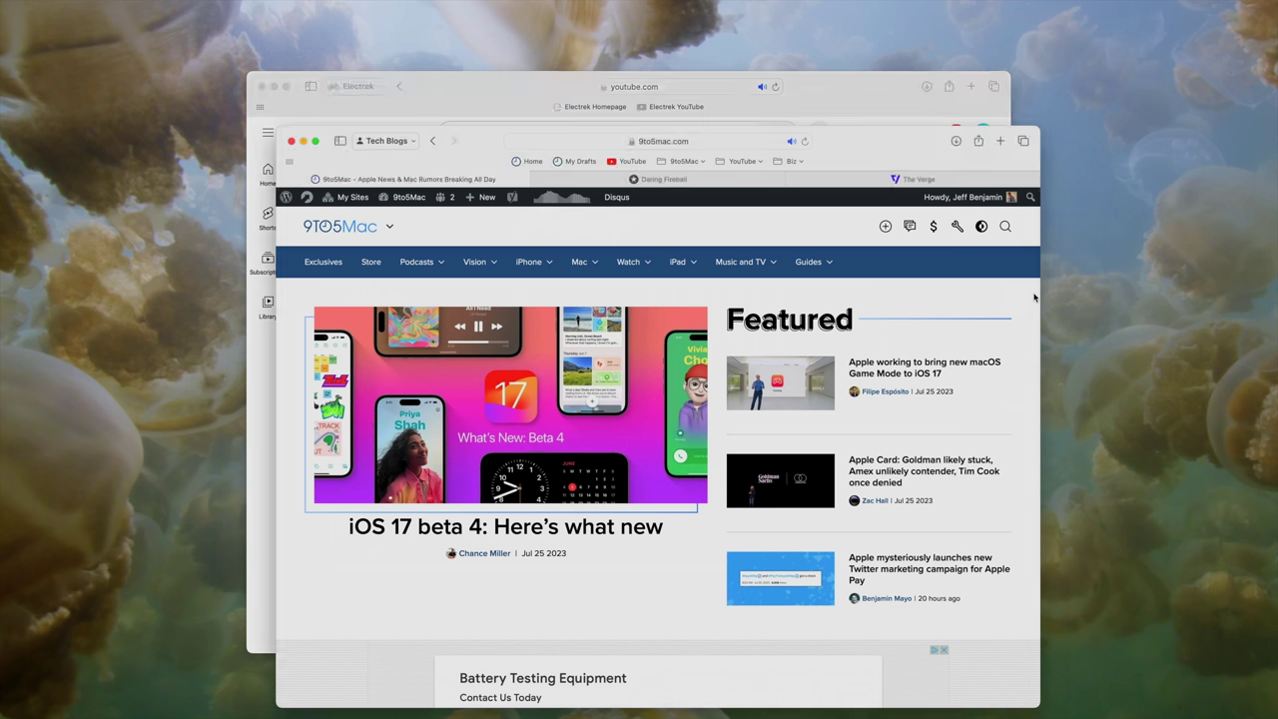
left_click(411, 141)
left_click(409, 166)
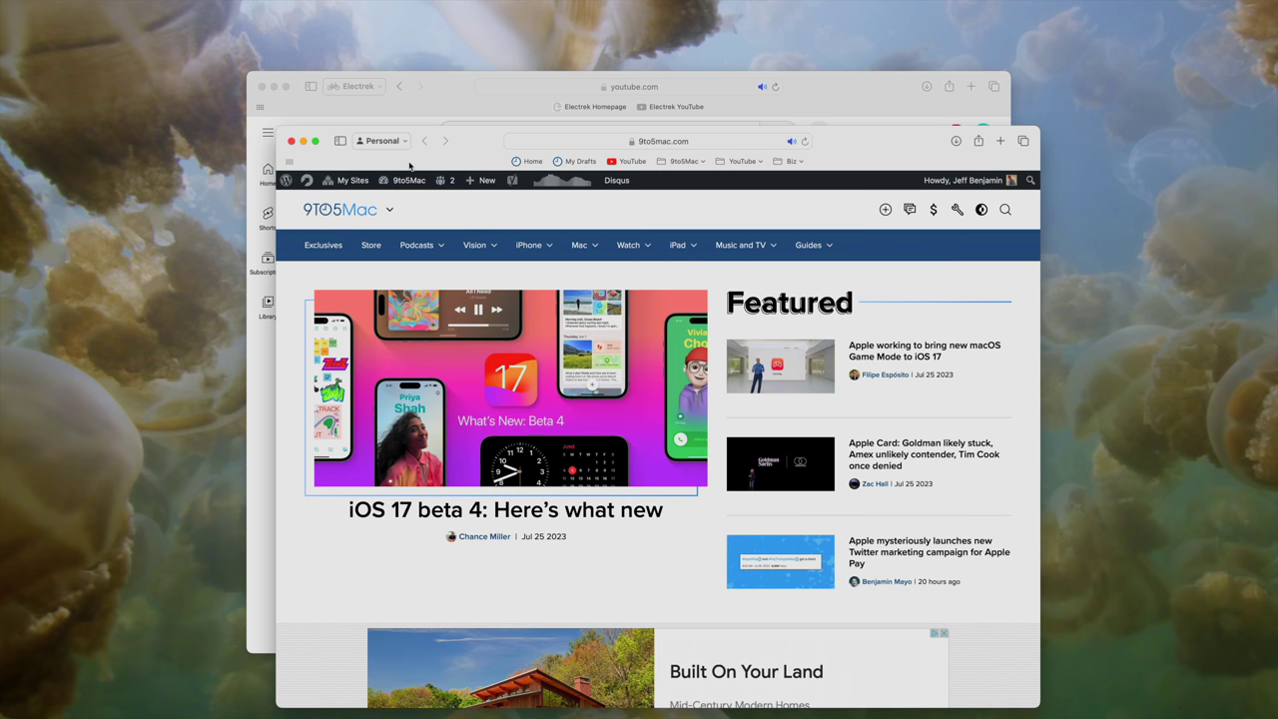
left_click(628, 162)
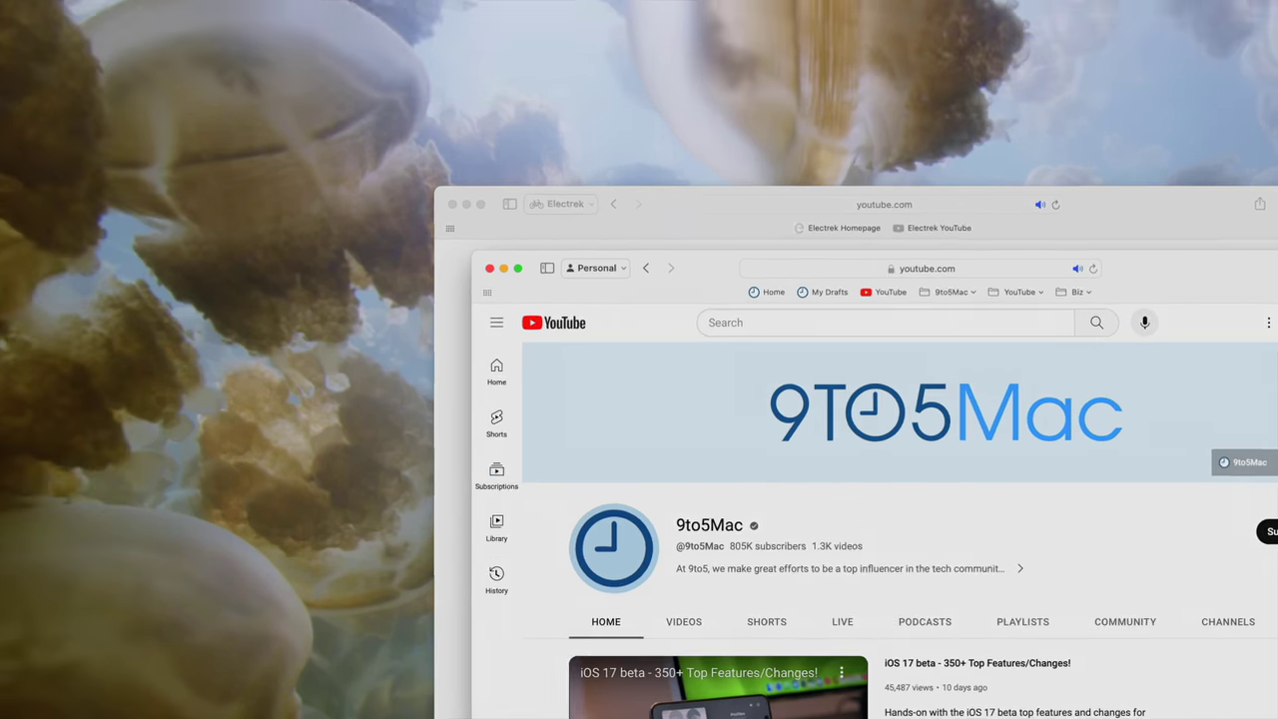
Step: Compare the browsing history of the Personal and Electrek profiles, reloading the Electrek YouTube page in between
left_click(213, 9)
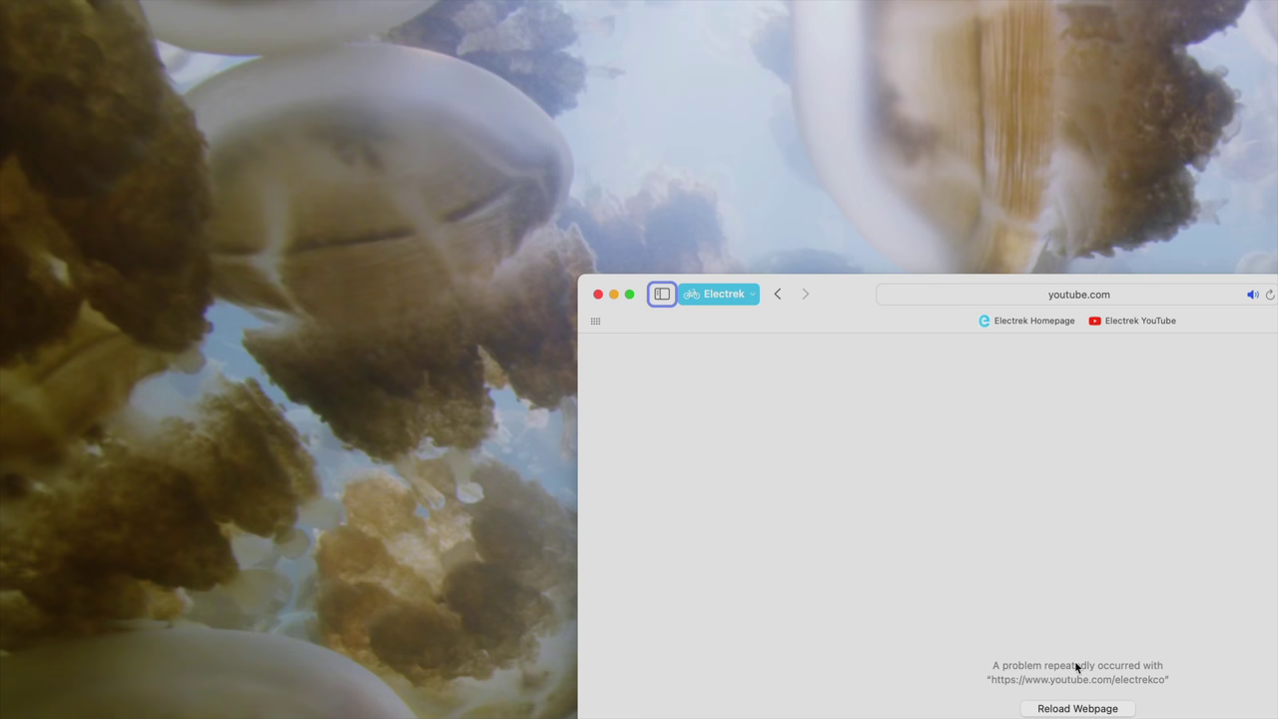
left_click(1077, 708)
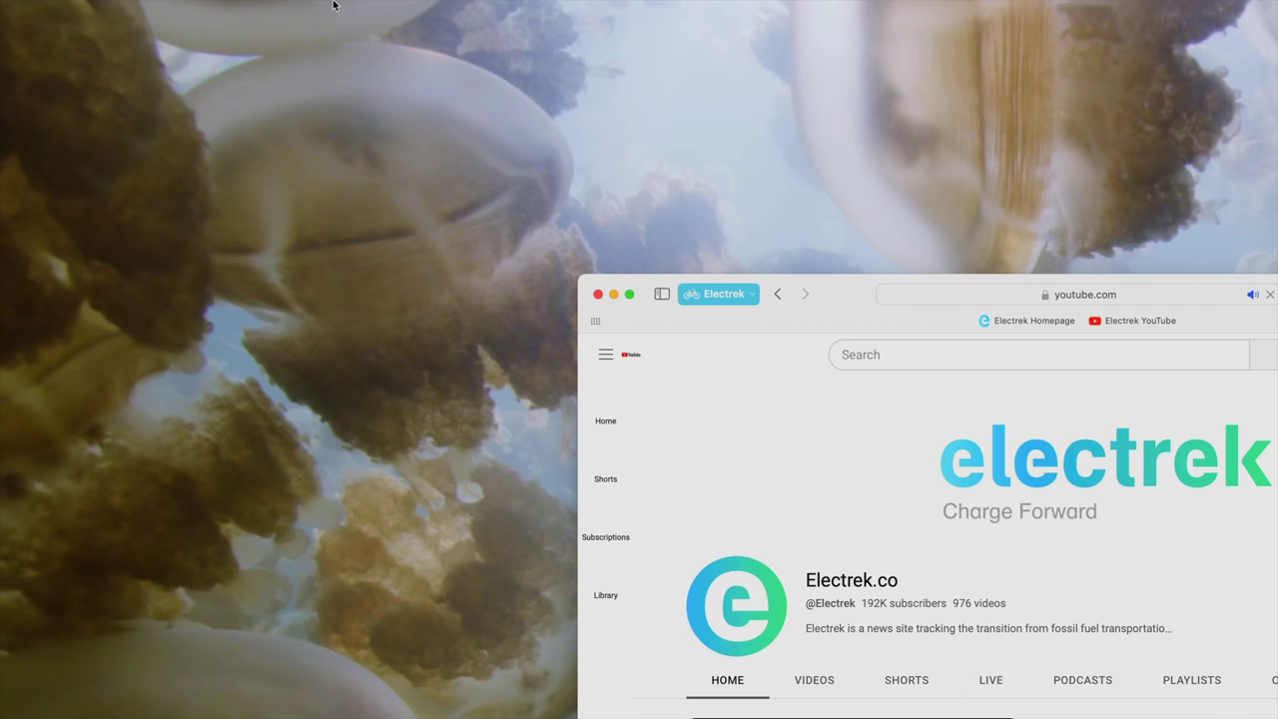
left_click(210, 9)
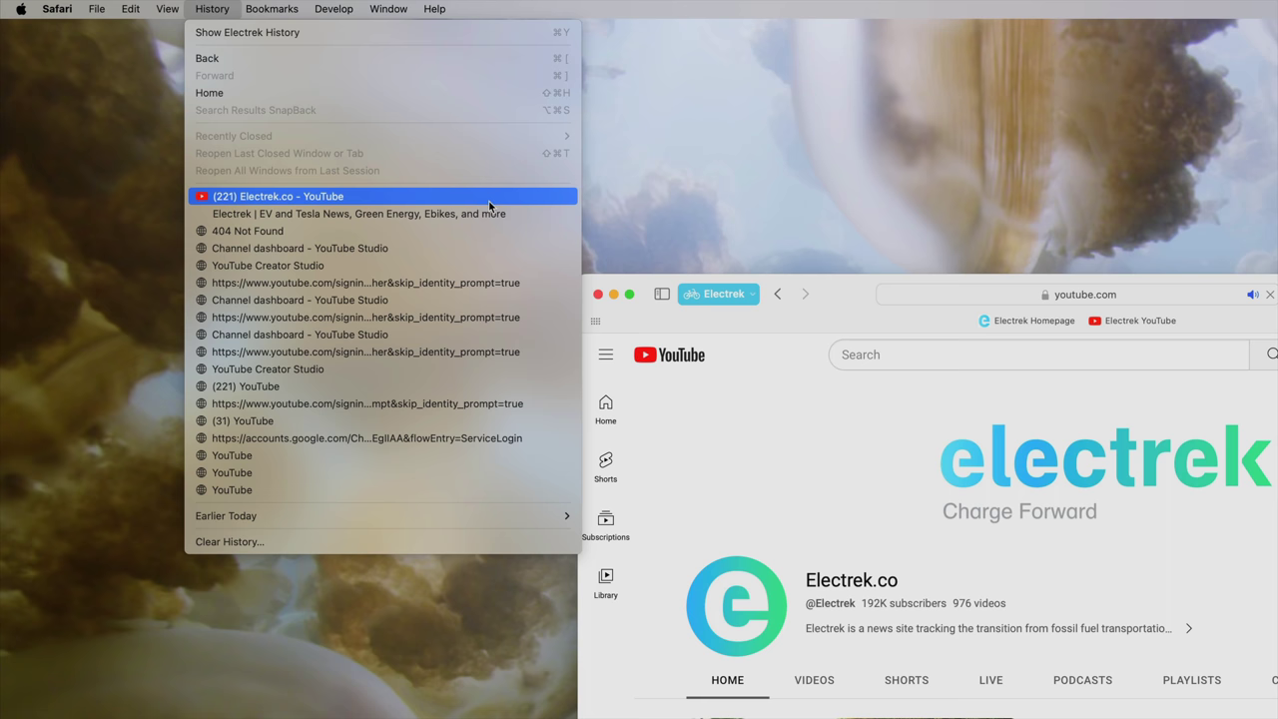
left_click(888, 473)
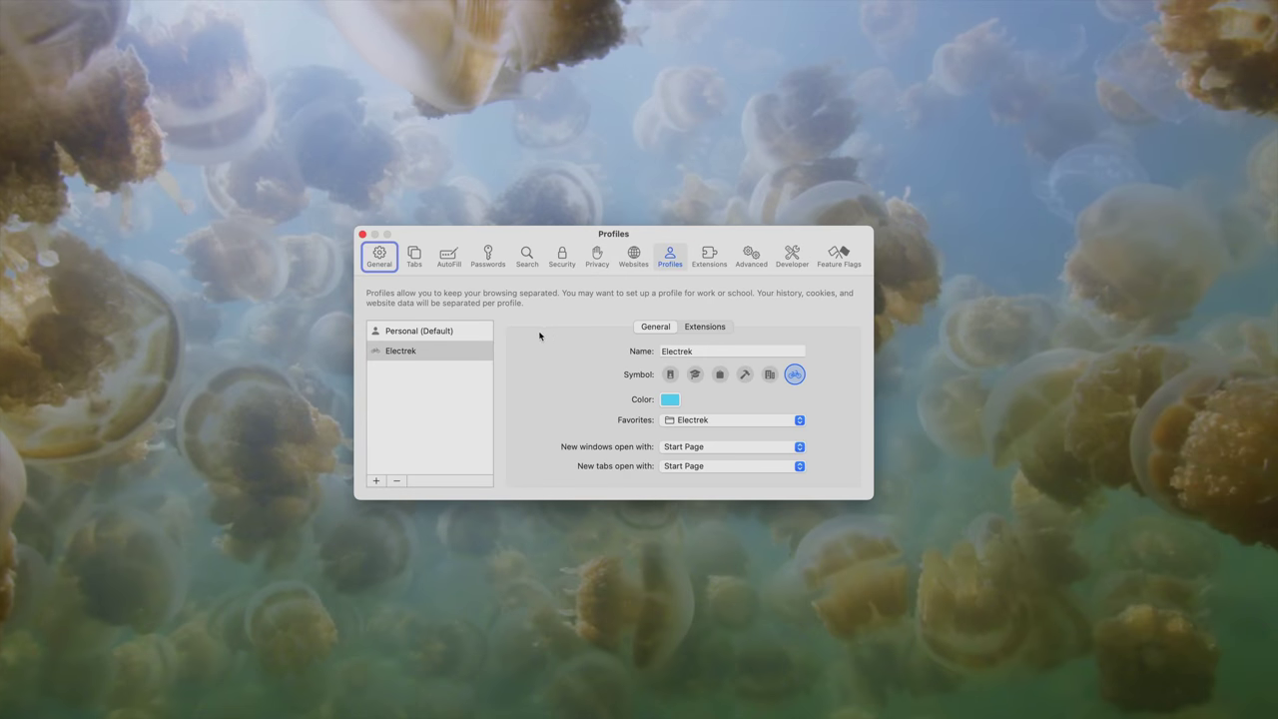
Step: Change the Personal profile's symbol to the building and look through its additional symbol and color choices
left_click(456, 334)
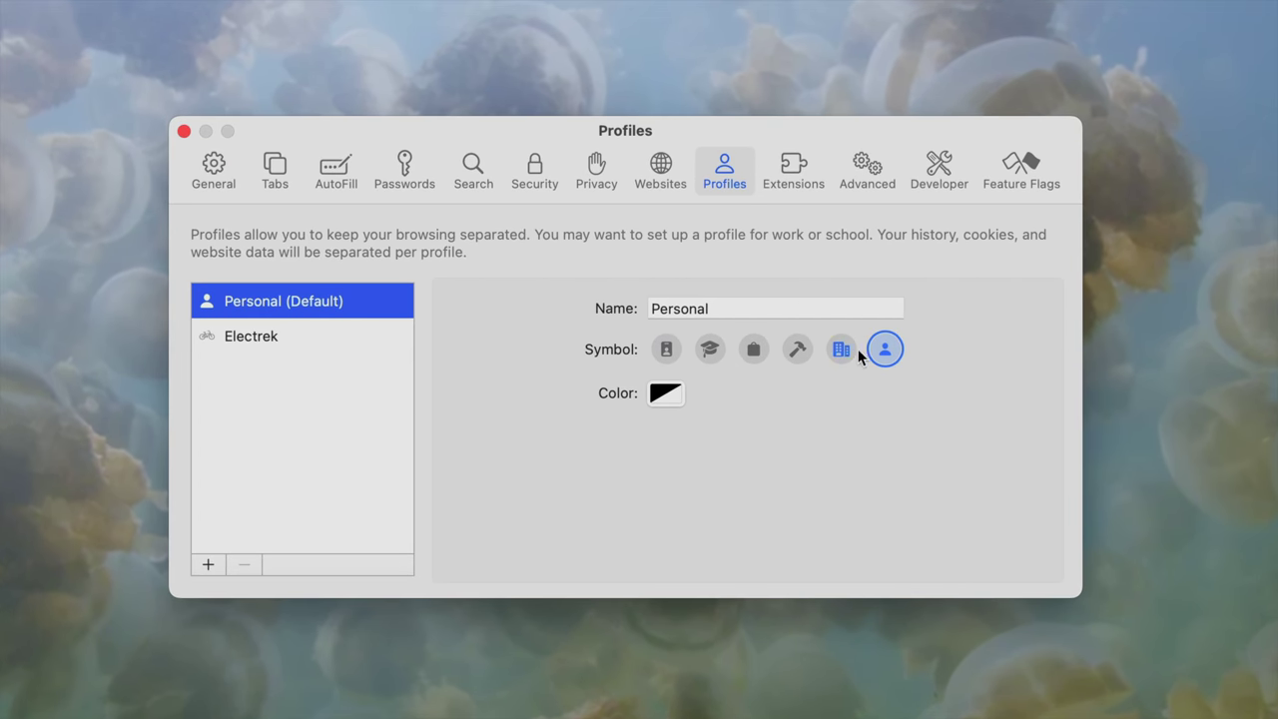
left_click(833, 352)
left_click(883, 350)
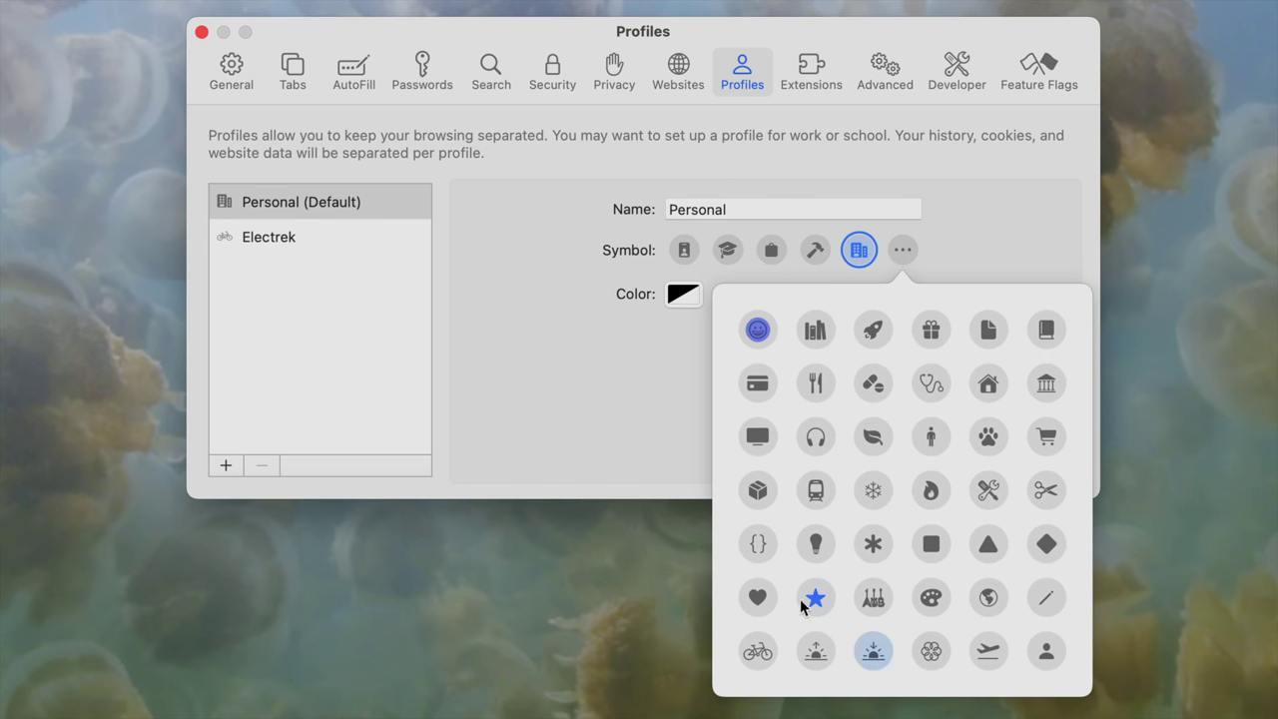
left_click(656, 398)
left_click(682, 294)
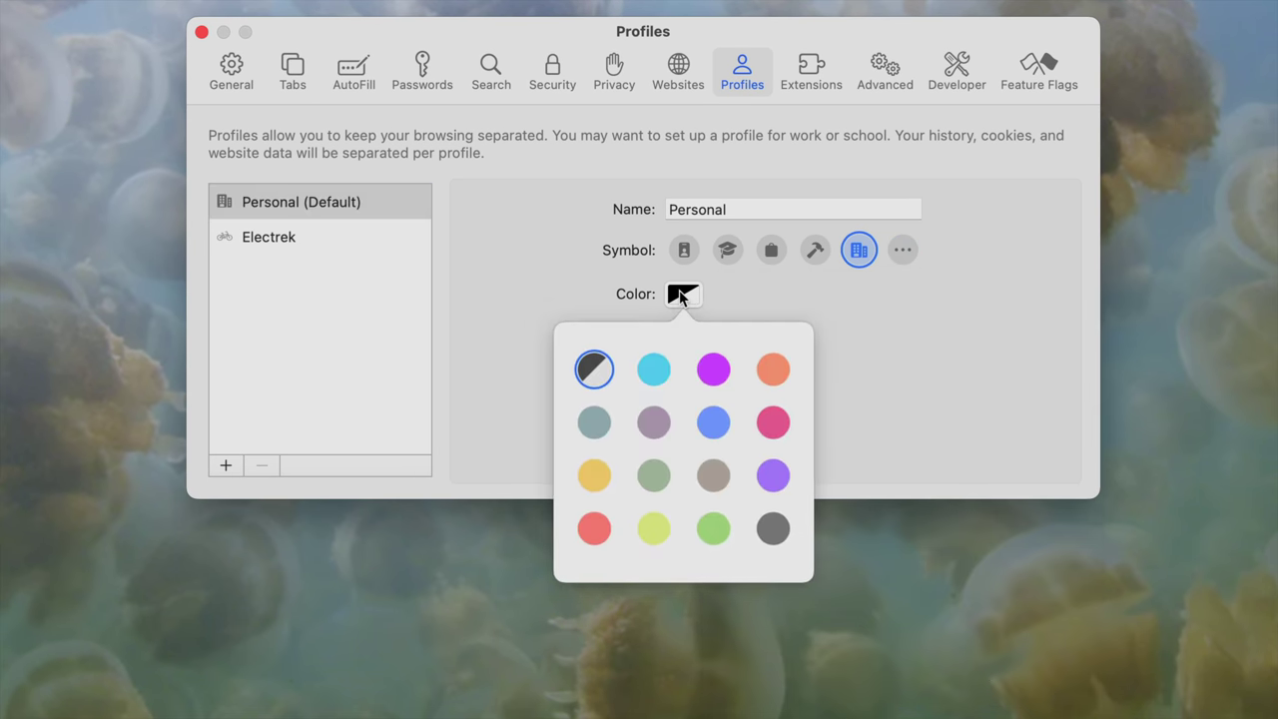
left_click(897, 298)
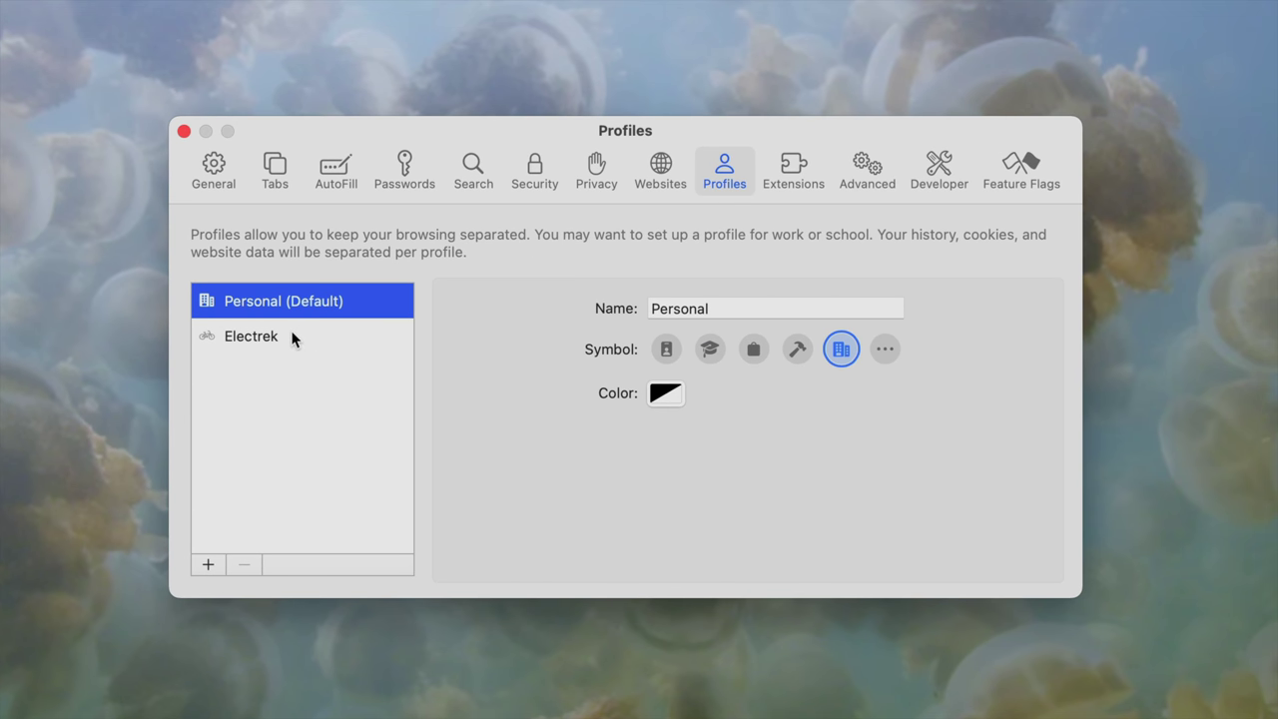
Step: Review the Electrek profile's extensions and general settings, compare them with the Personal profile, and close the settings window
left_click(289, 336)
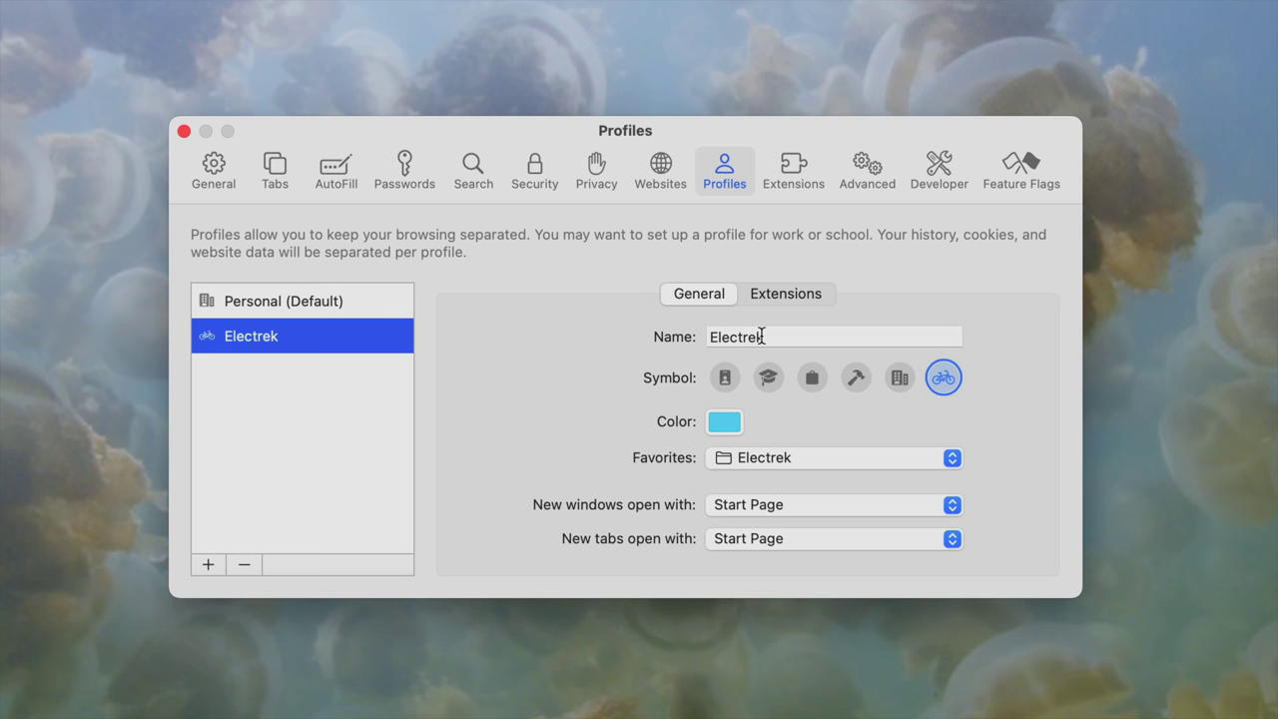
left_click(777, 299)
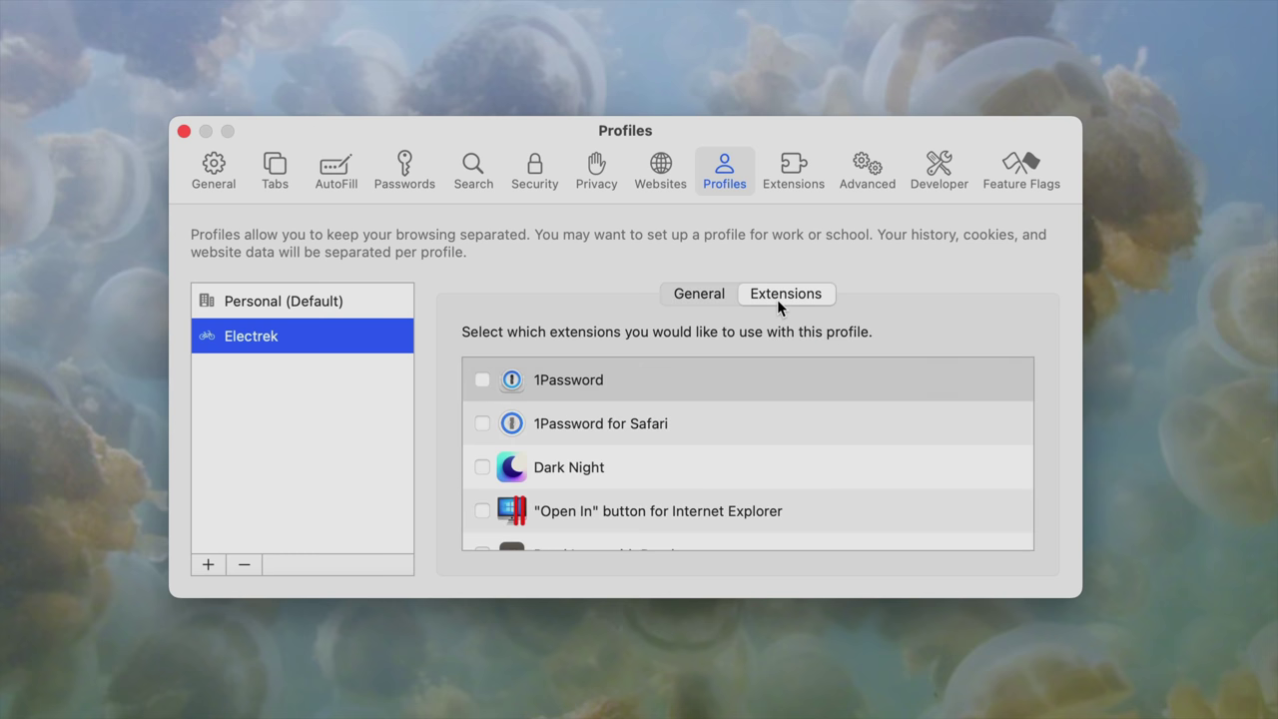
scroll(681, 447, "down", 5)
scroll(678, 452, "up", 3)
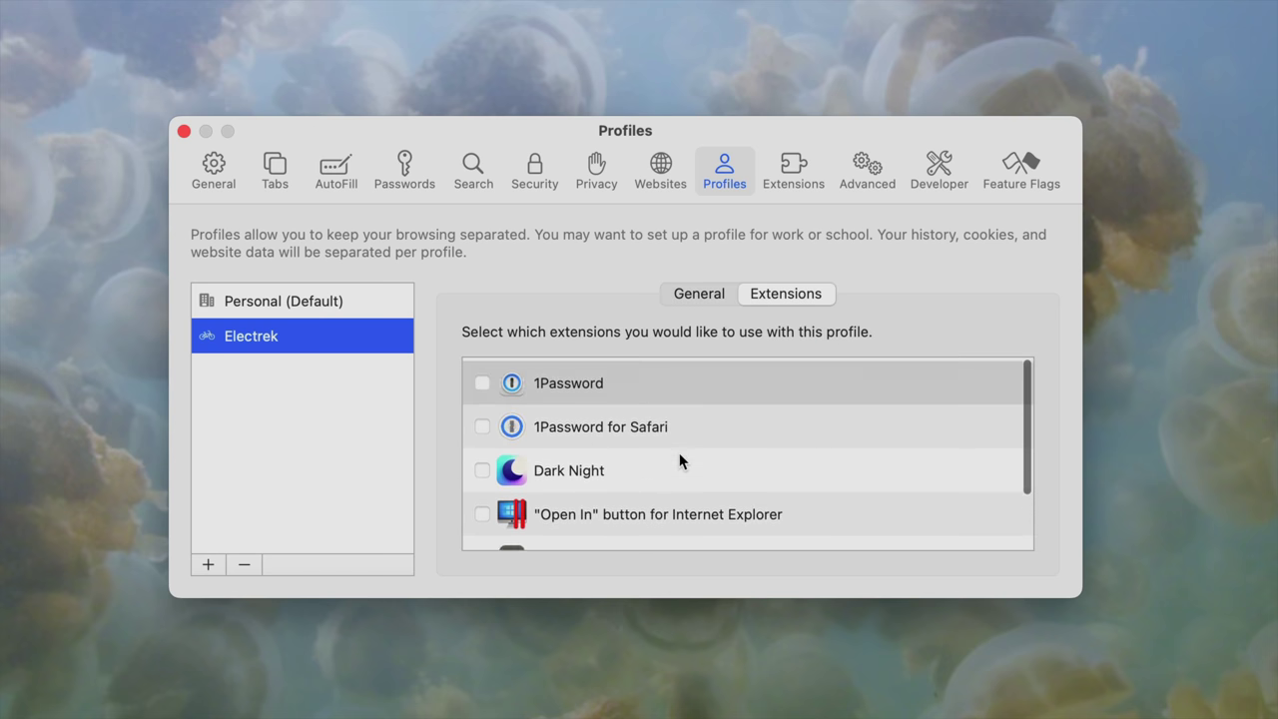
left_click(683, 291)
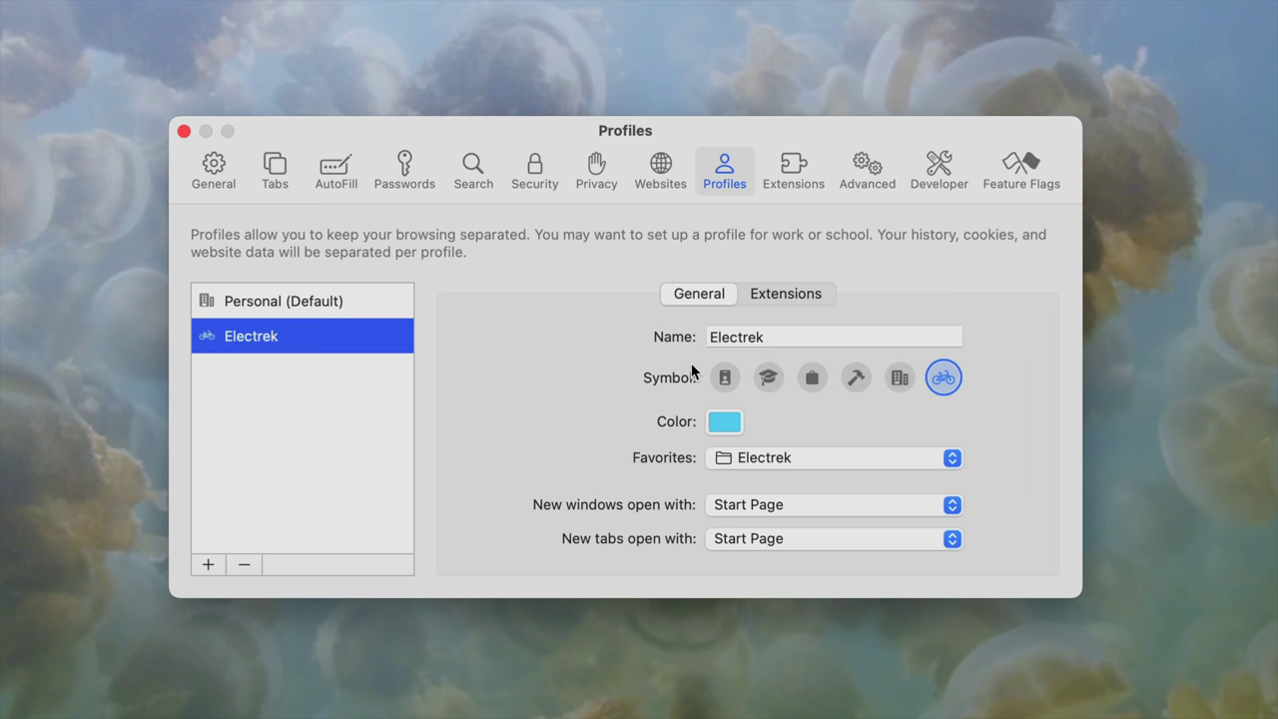
left_click(365, 313)
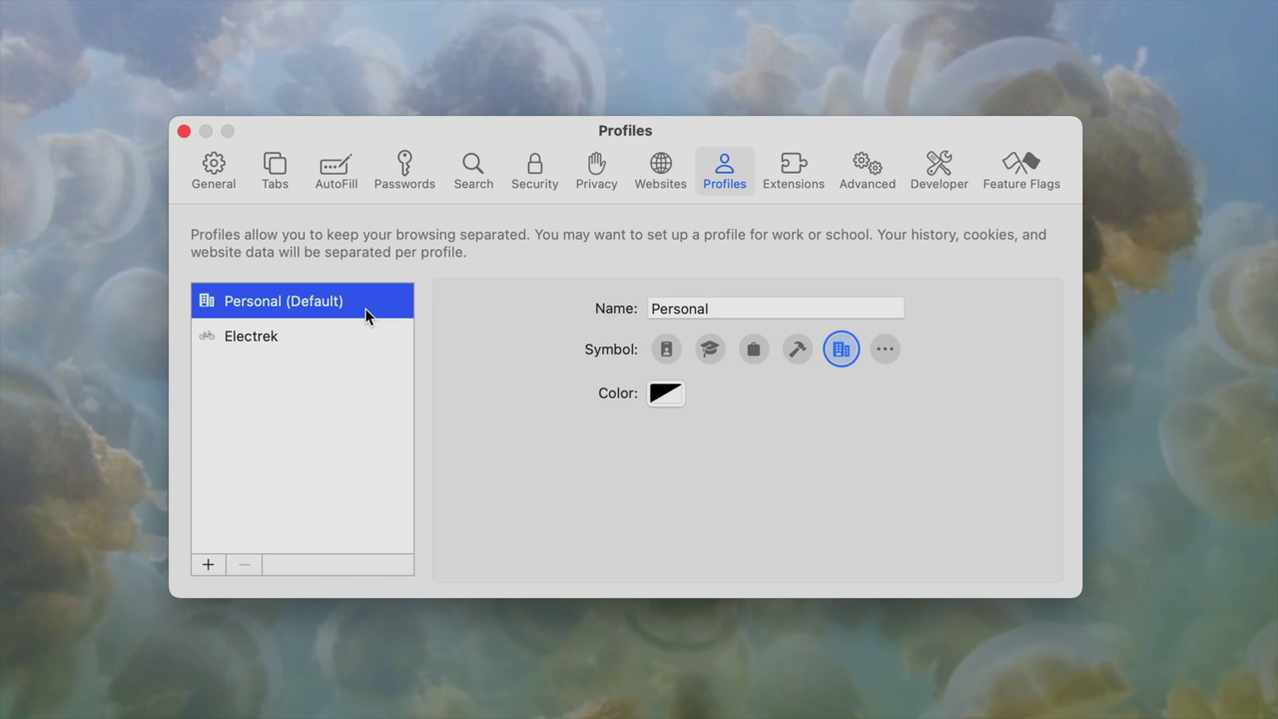
left_click(339, 341)
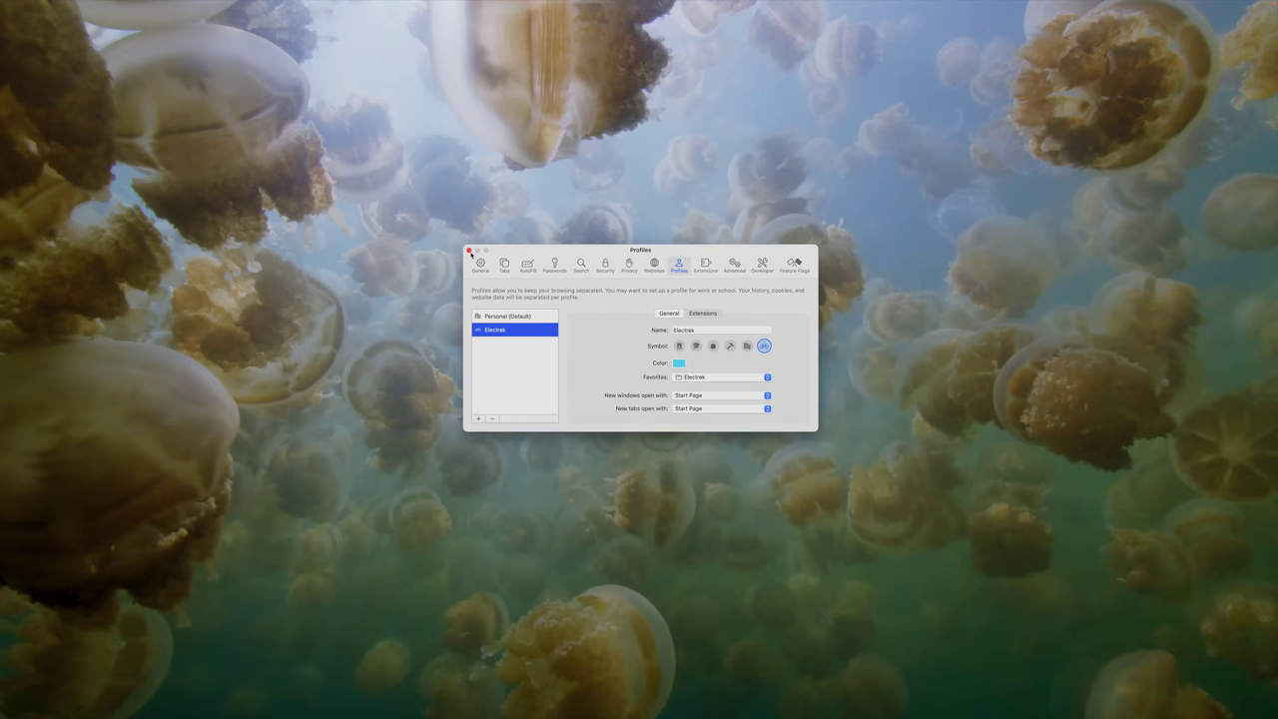
left_click(184, 130)
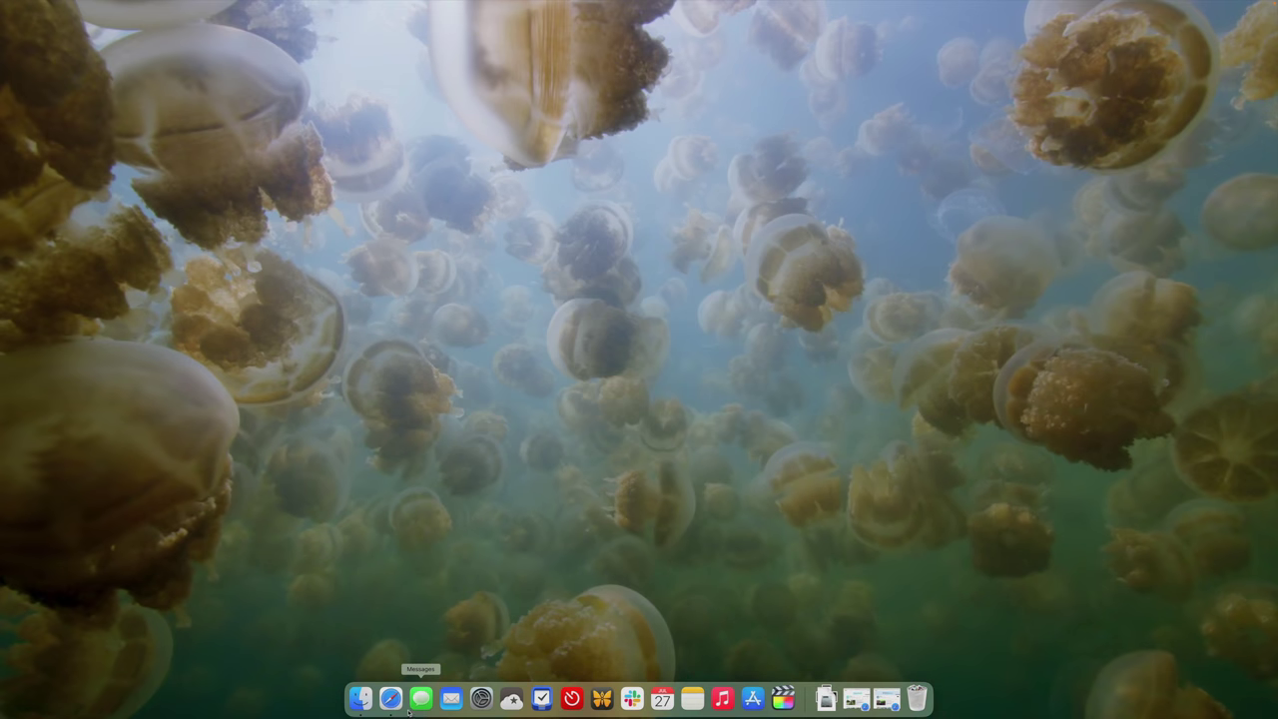
Step: Bring the Personal Safari window back up and open a new Electrek window from its profile options
left_click(392, 715)
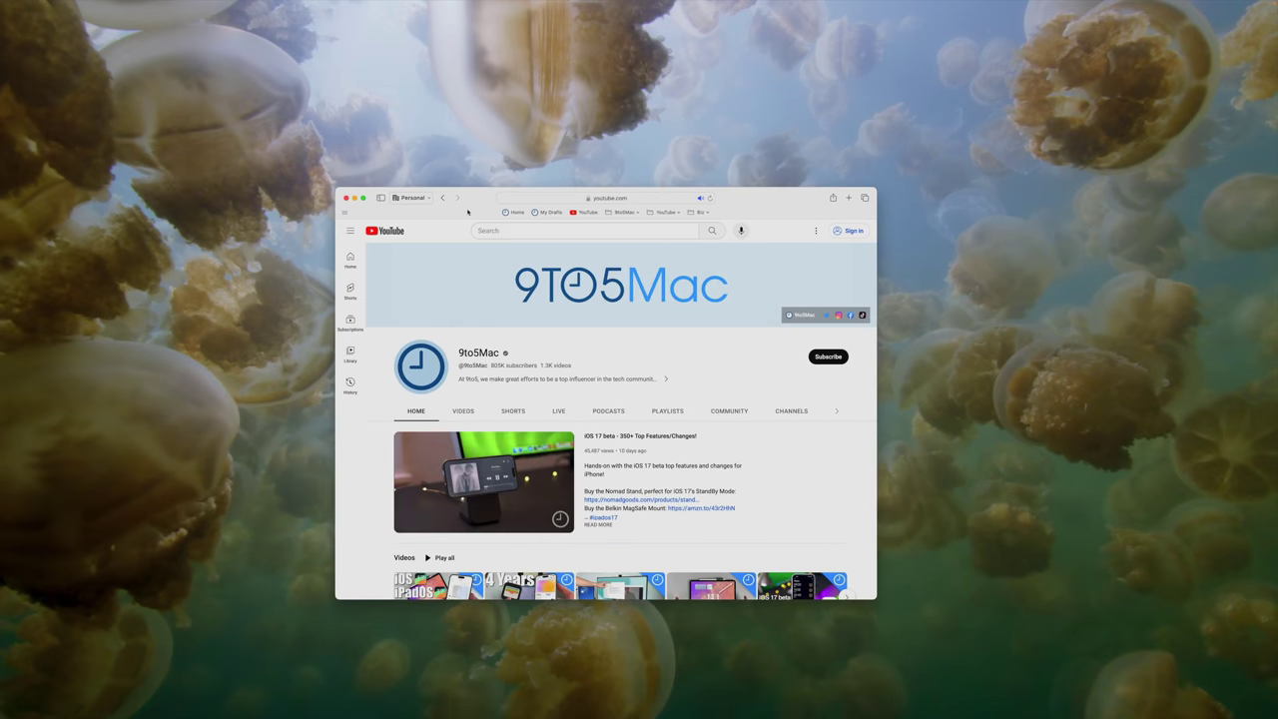
left_click(413, 198)
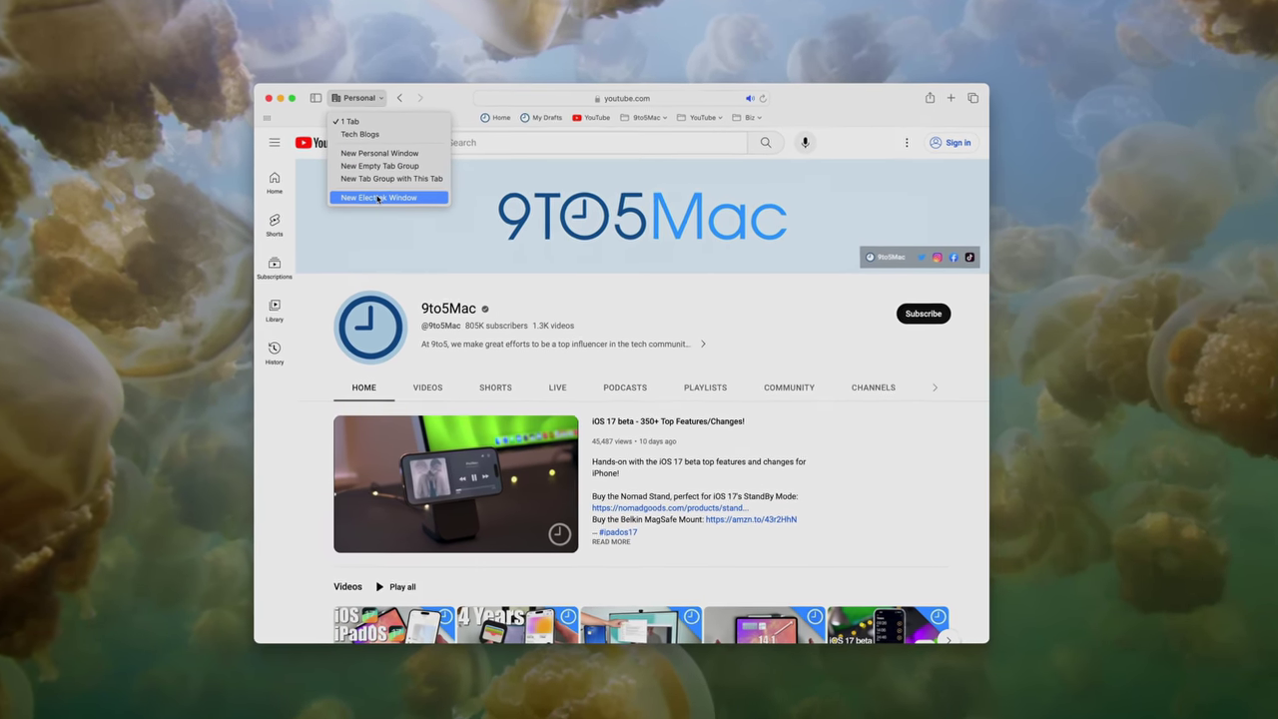
left_click(377, 198)
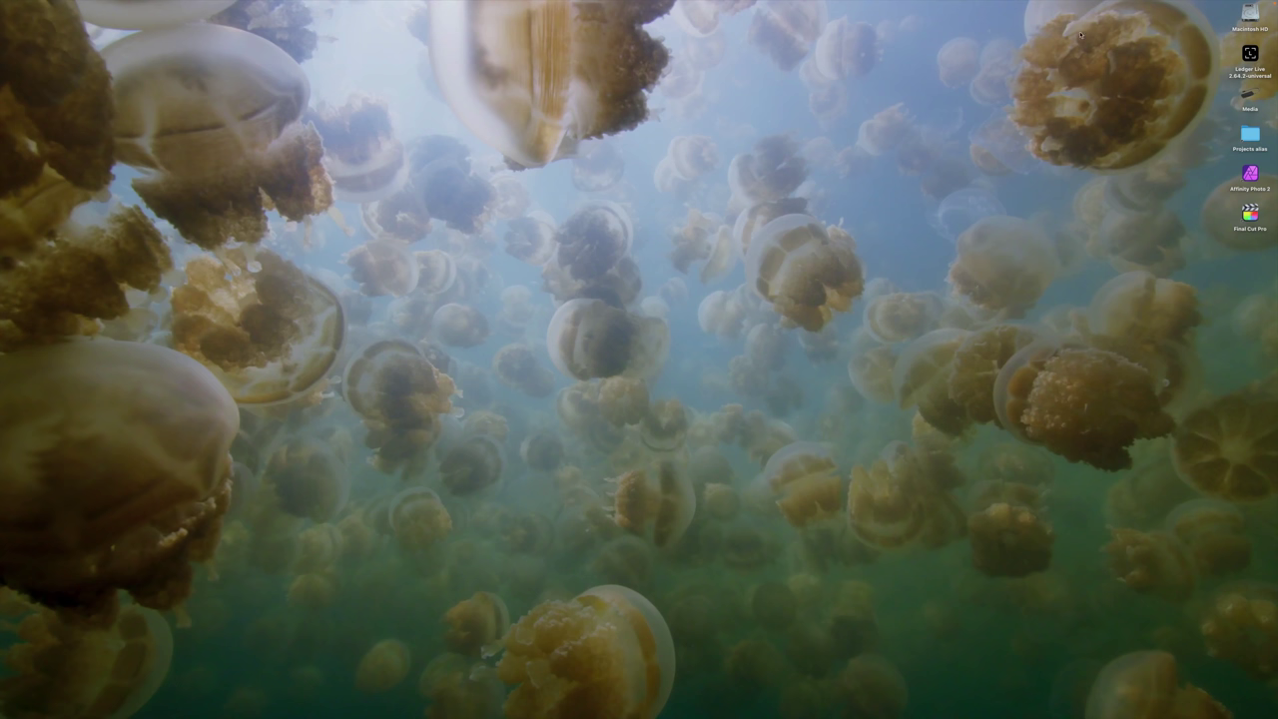
Step: Open the widget gallery from Notification Center and browse the Batteries, Stocks, Things, Weather and Reeder widgets
left_click(1236, 5)
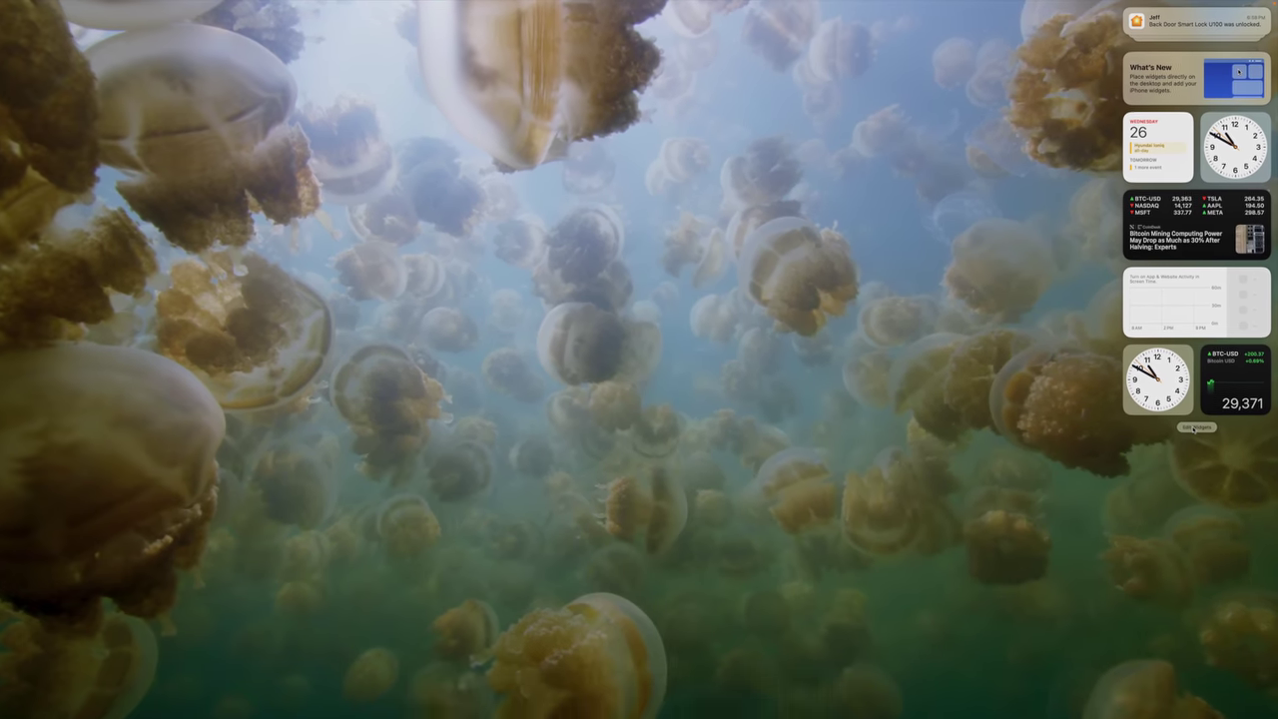
left_click(1195, 427)
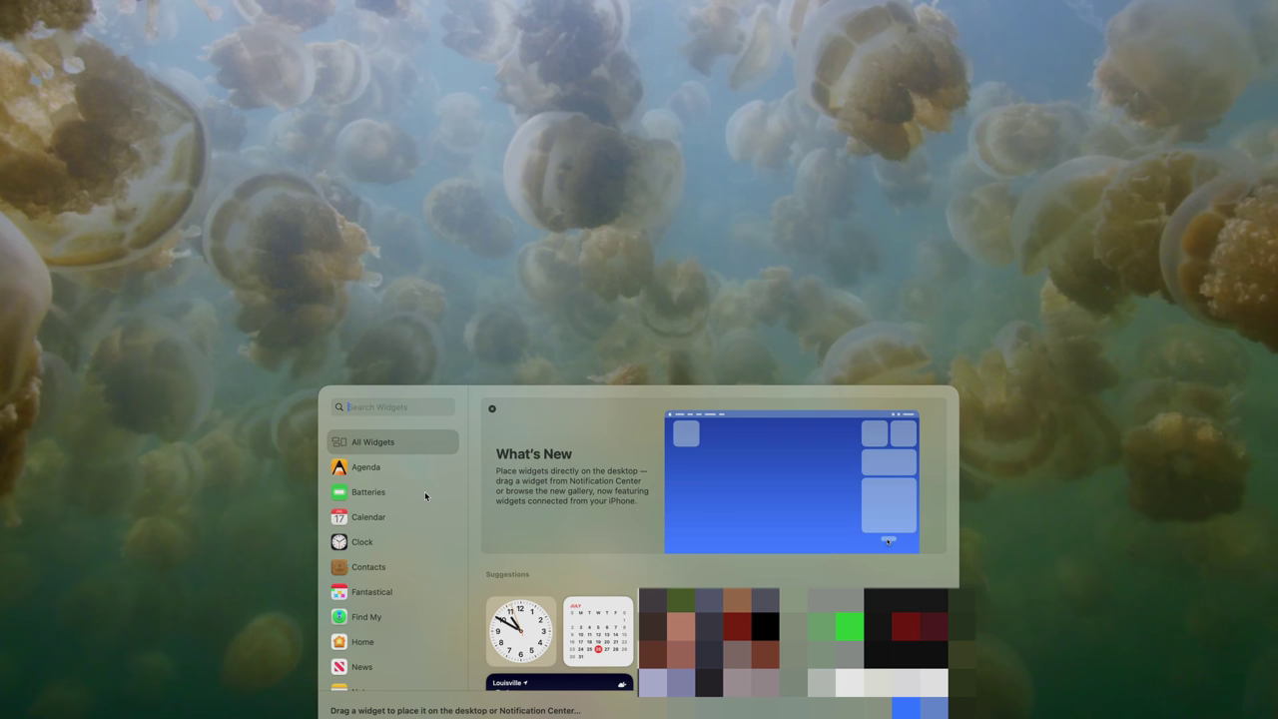
left_click(400, 490)
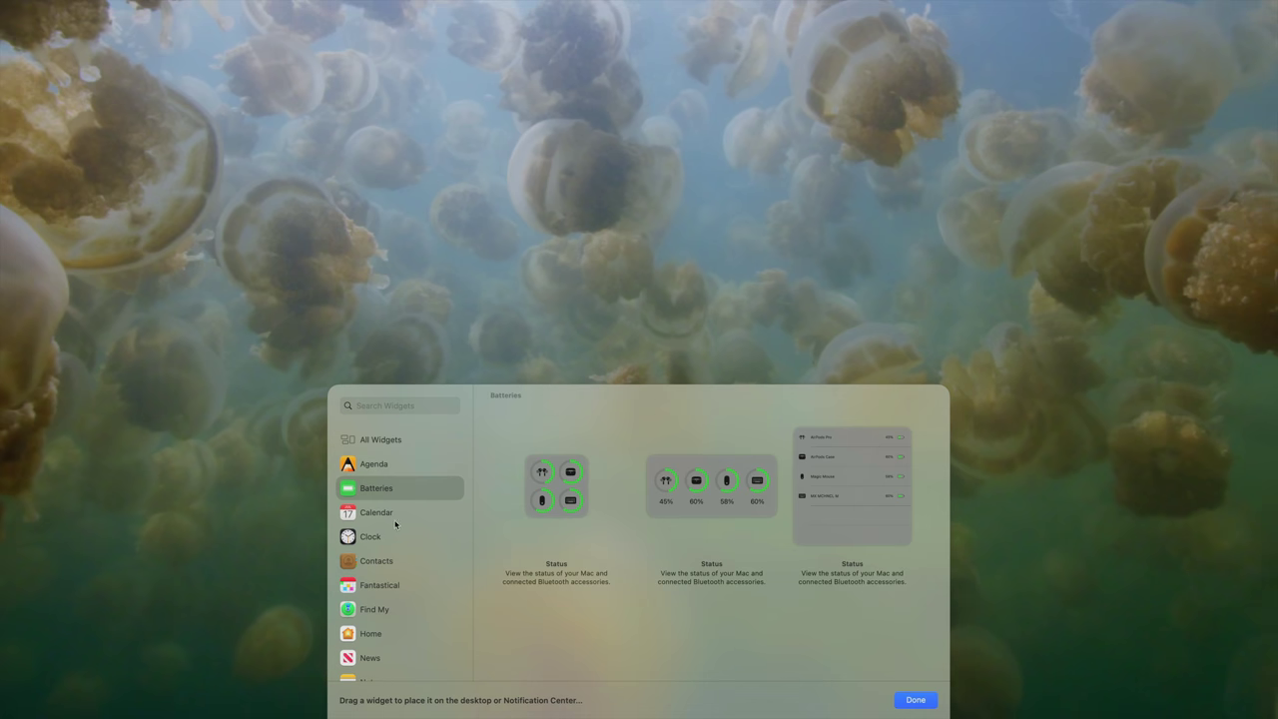
scroll(402, 527, "down", 10)
left_click(390, 536)
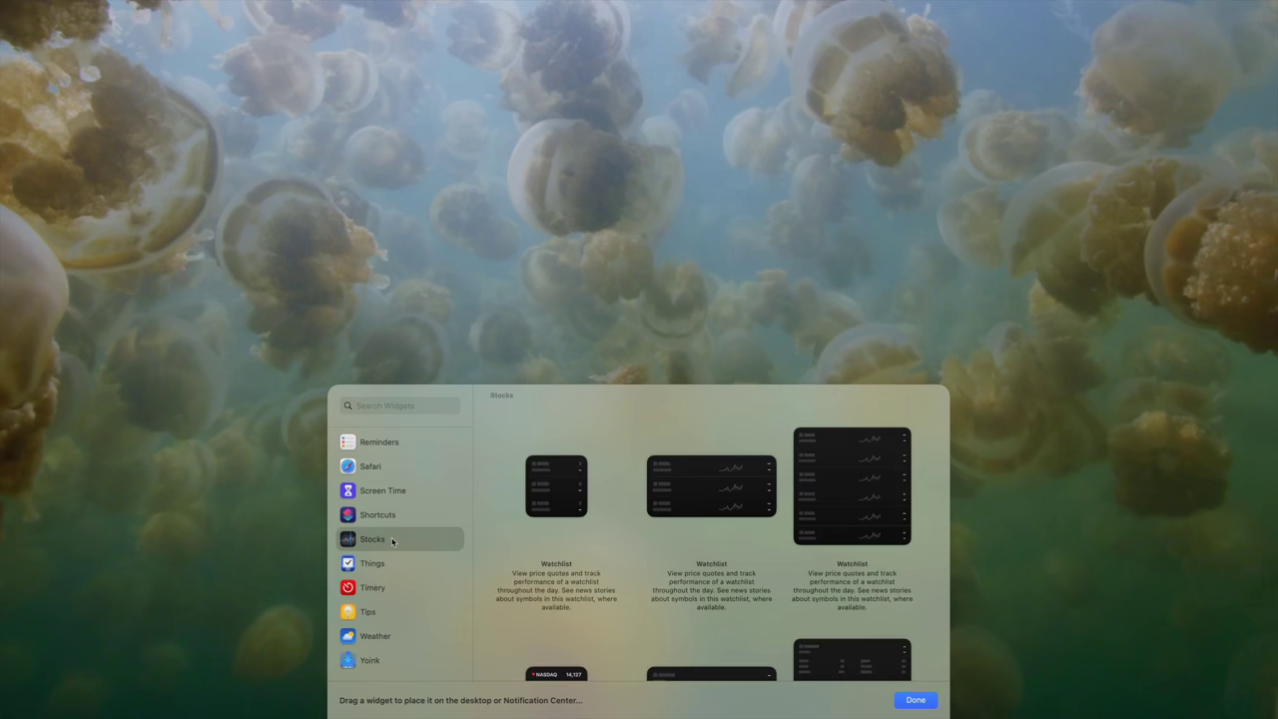
left_click(391, 566)
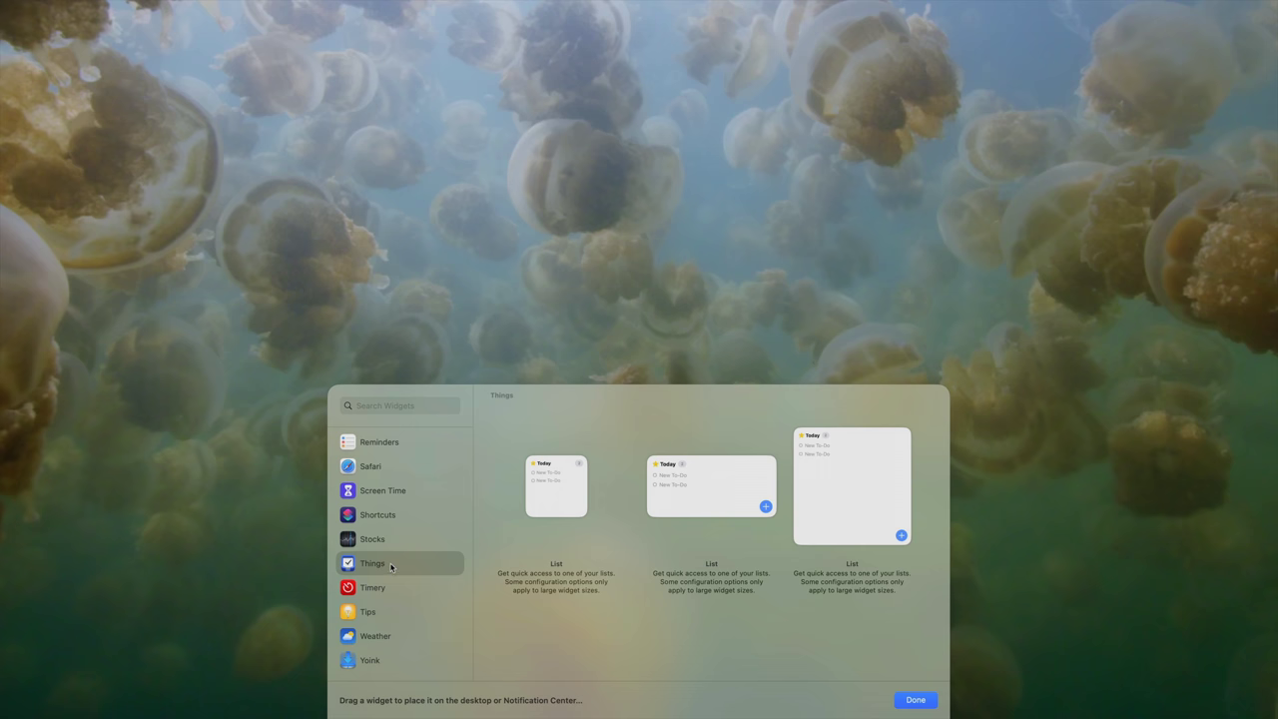
left_click(378, 635)
scroll(380, 609, "up", 4)
left_click(380, 569)
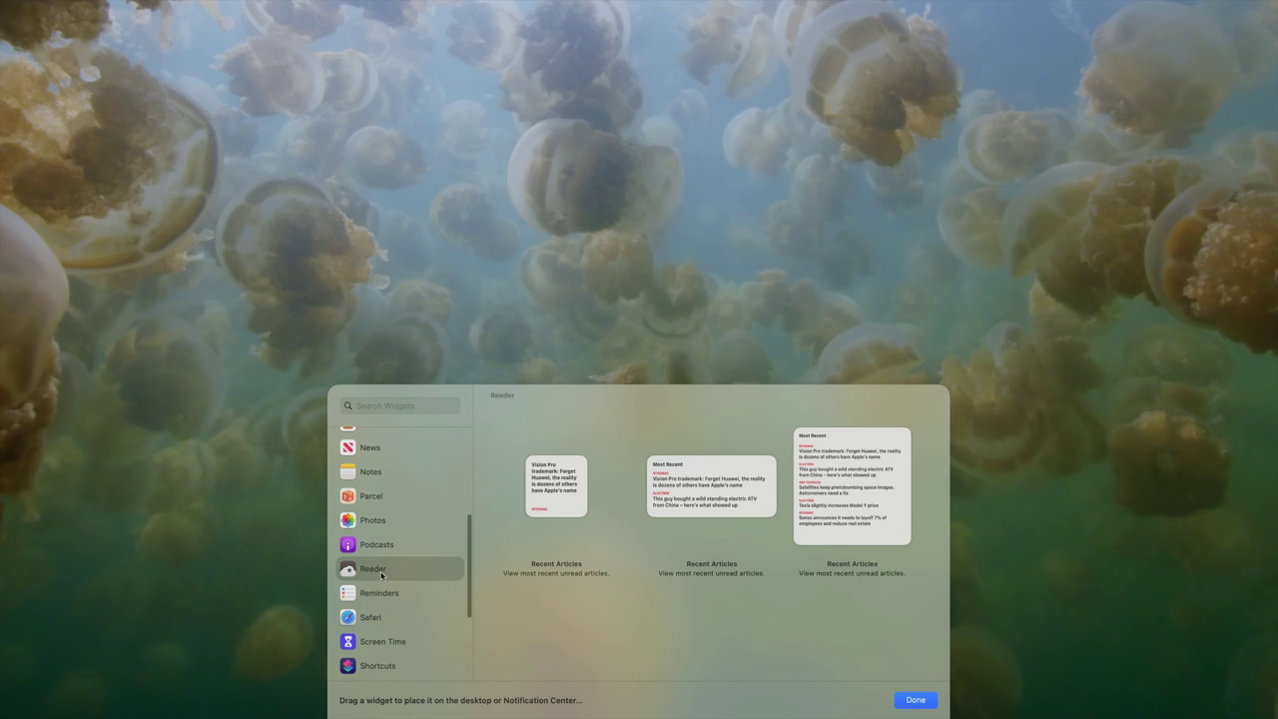
scroll(381, 575, "up", 5)
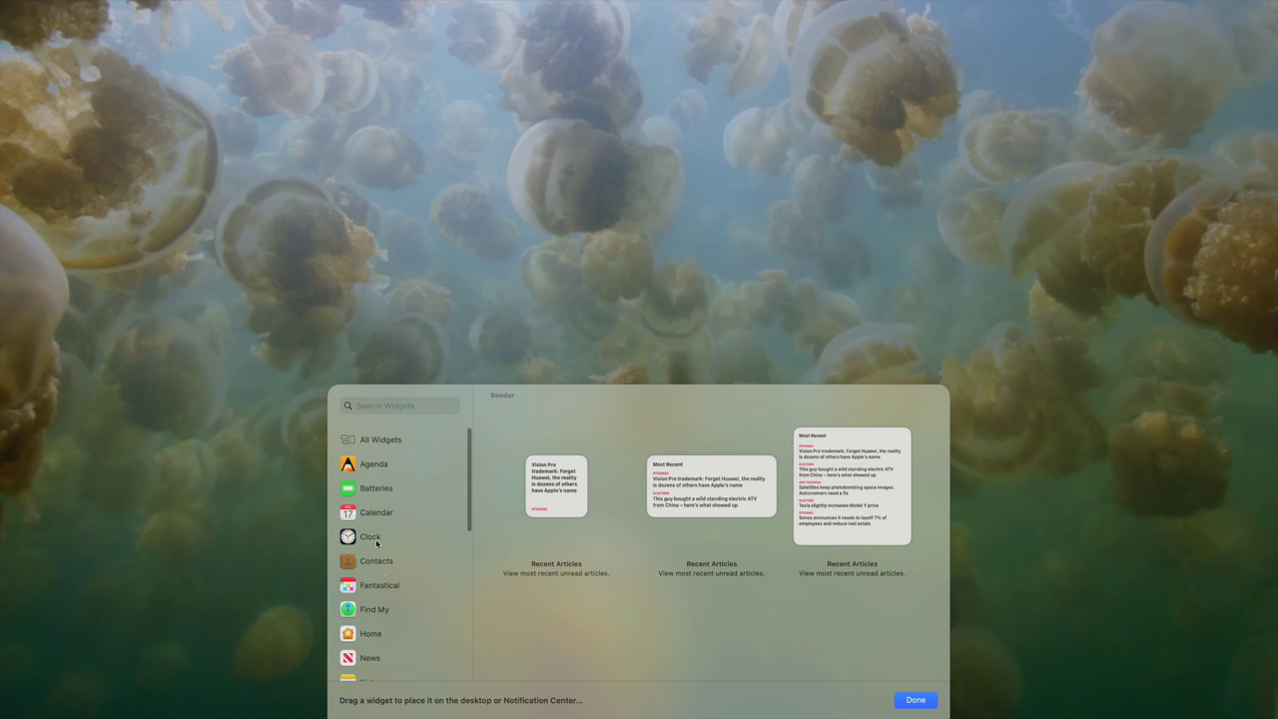
Step: Add the Clock II widget to Notification Center and place another Clock II widget near the center of the desktop
left_click(376, 539)
scroll(599, 500, "up", 1)
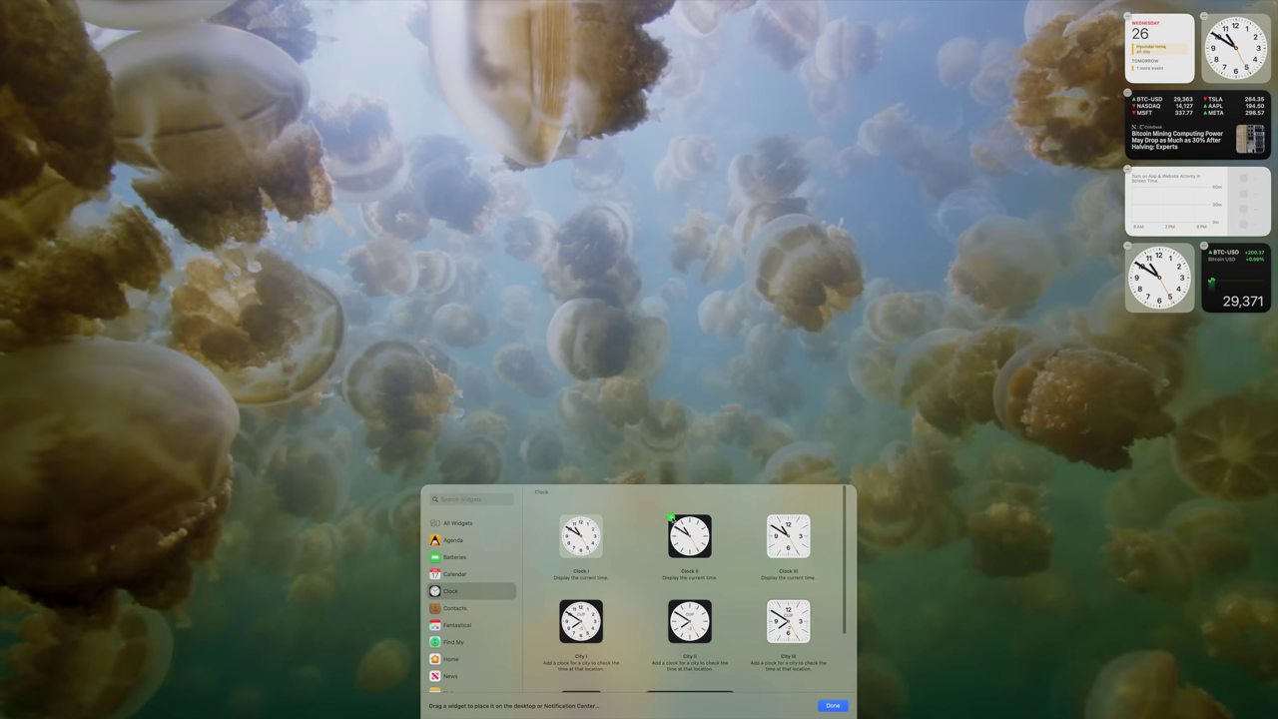
left_click(689, 536)
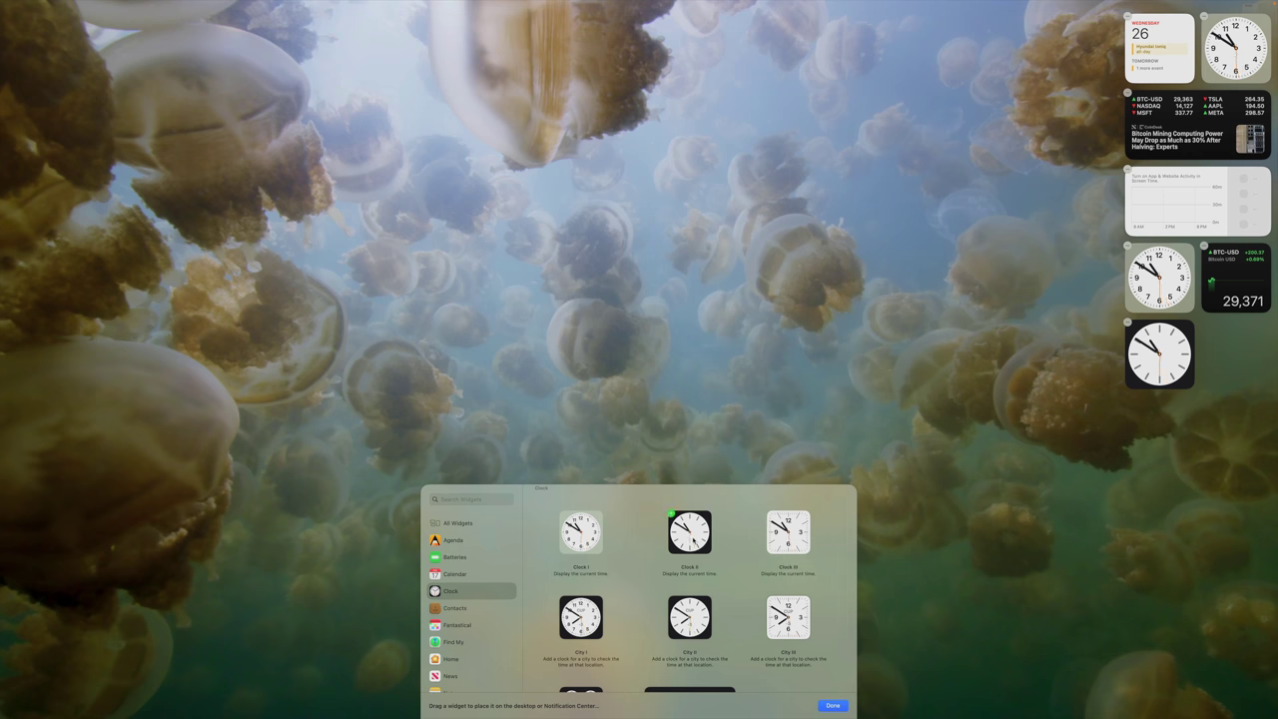
left_click_drag(693, 540, 548, 360)
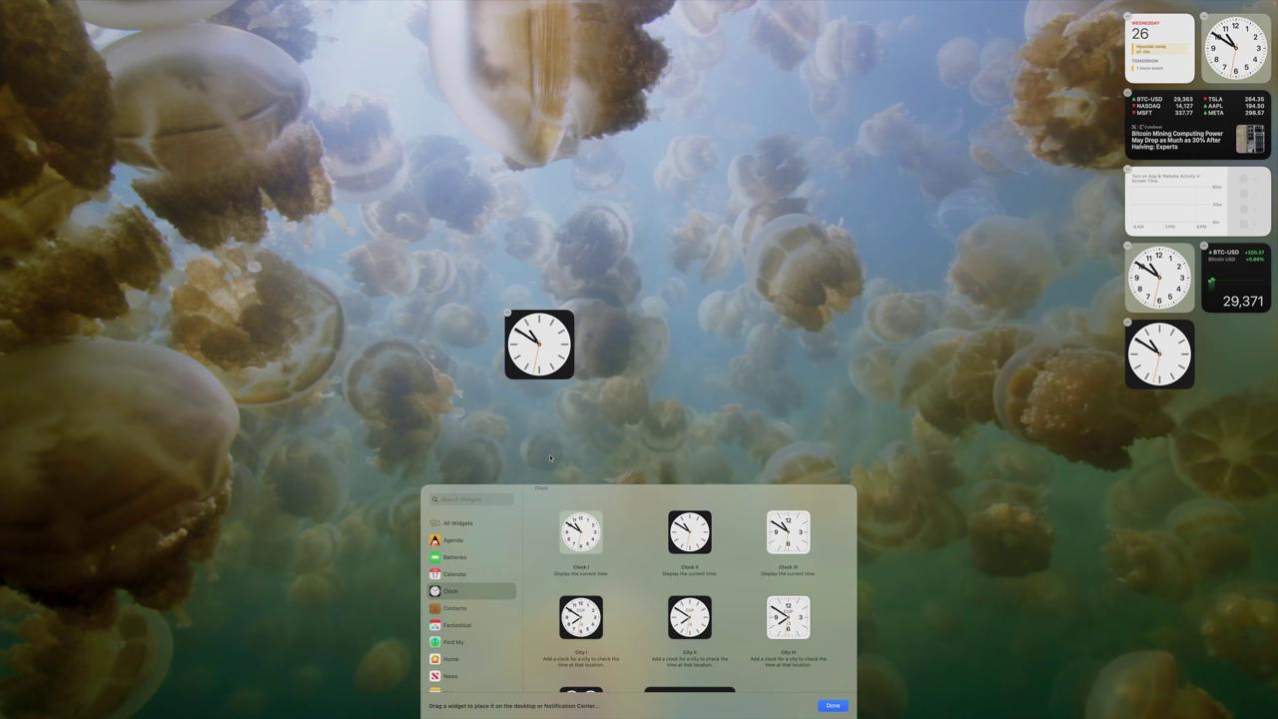
Step: Place the medium Batteries Status widget and the medium Home Accessories widget on either side of the desktop clock, and close the gallery
left_click(465, 558)
left_click_drag(689, 539, 753, 289)
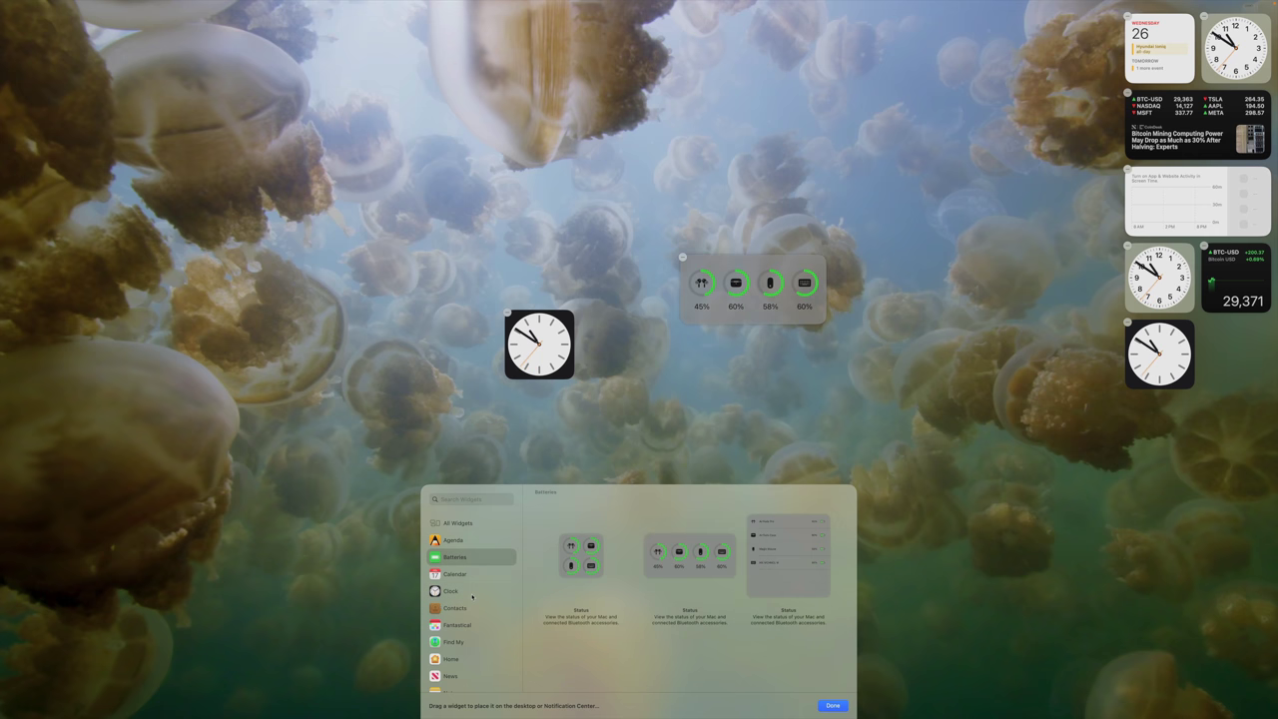
scroll(469, 599, "down", 2)
left_click(447, 570)
left_click_drag(688, 536, 375, 421)
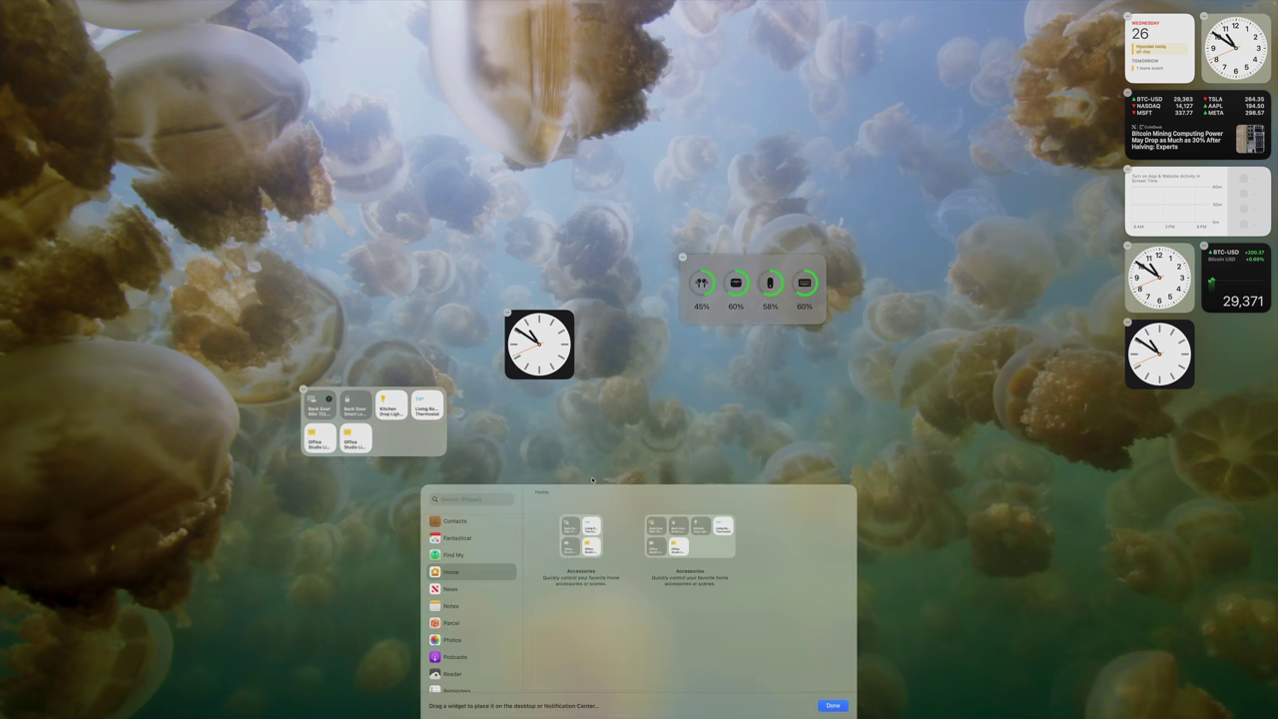
left_click(631, 465)
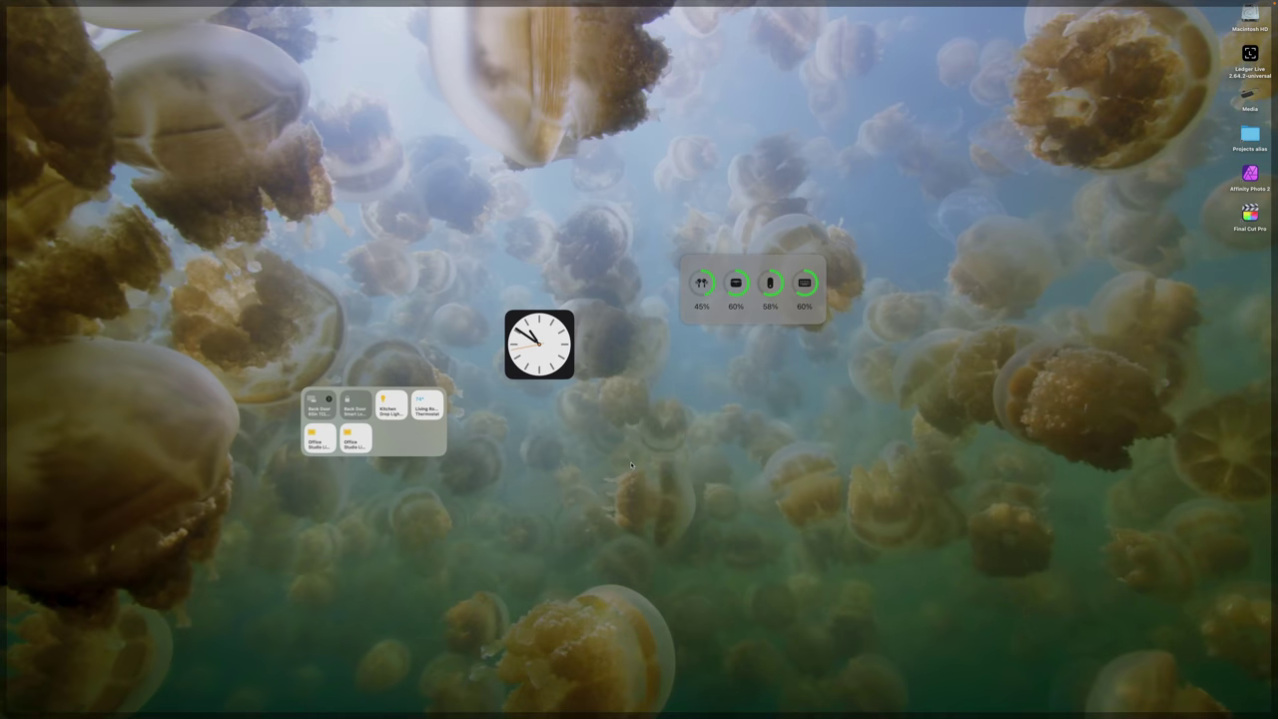
Step: Reopen the widget gallery from the desktop and add one large and two medium News Topic widgets to the desktop
right_click(658, 448)
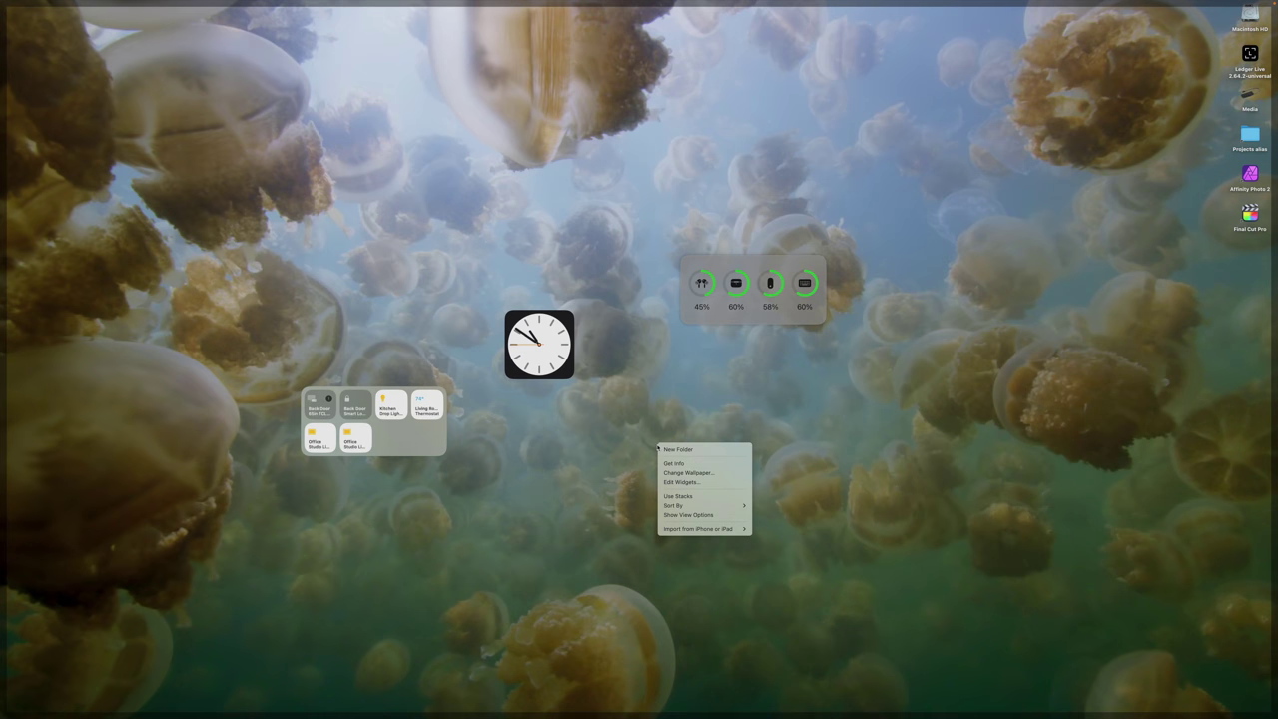
left_click(665, 483)
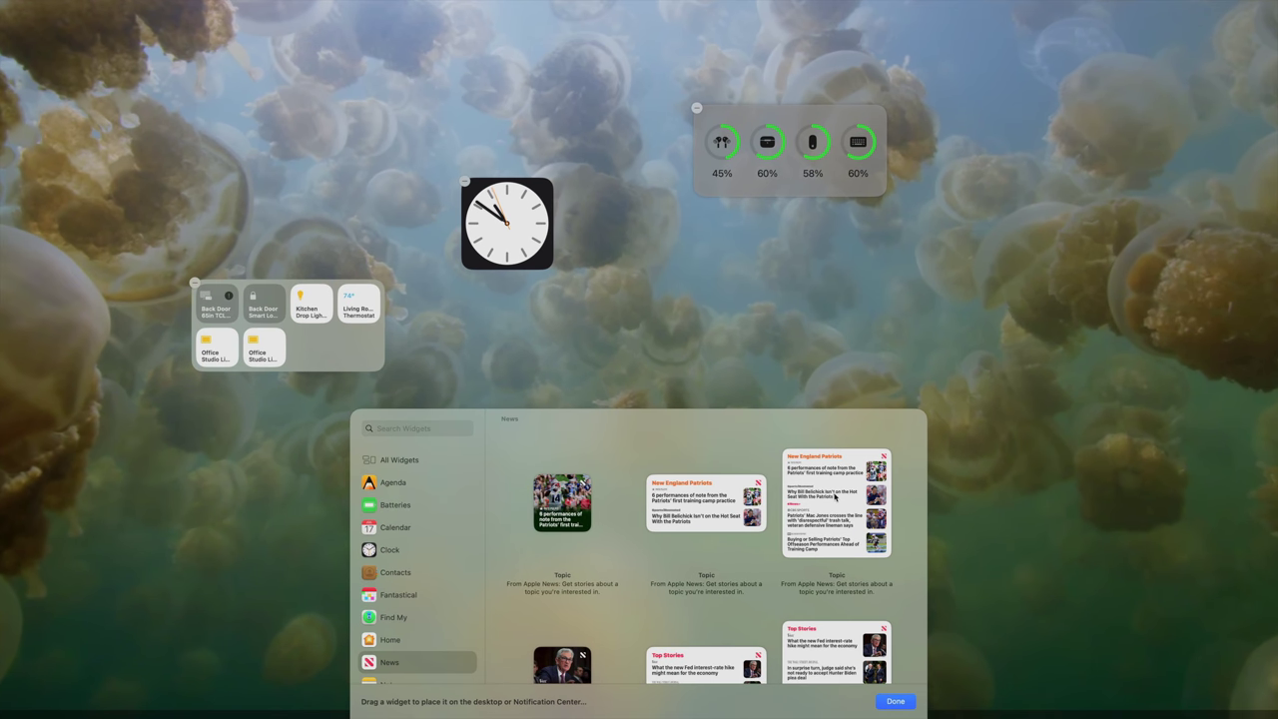
left_click_drag(788, 555, 758, 473)
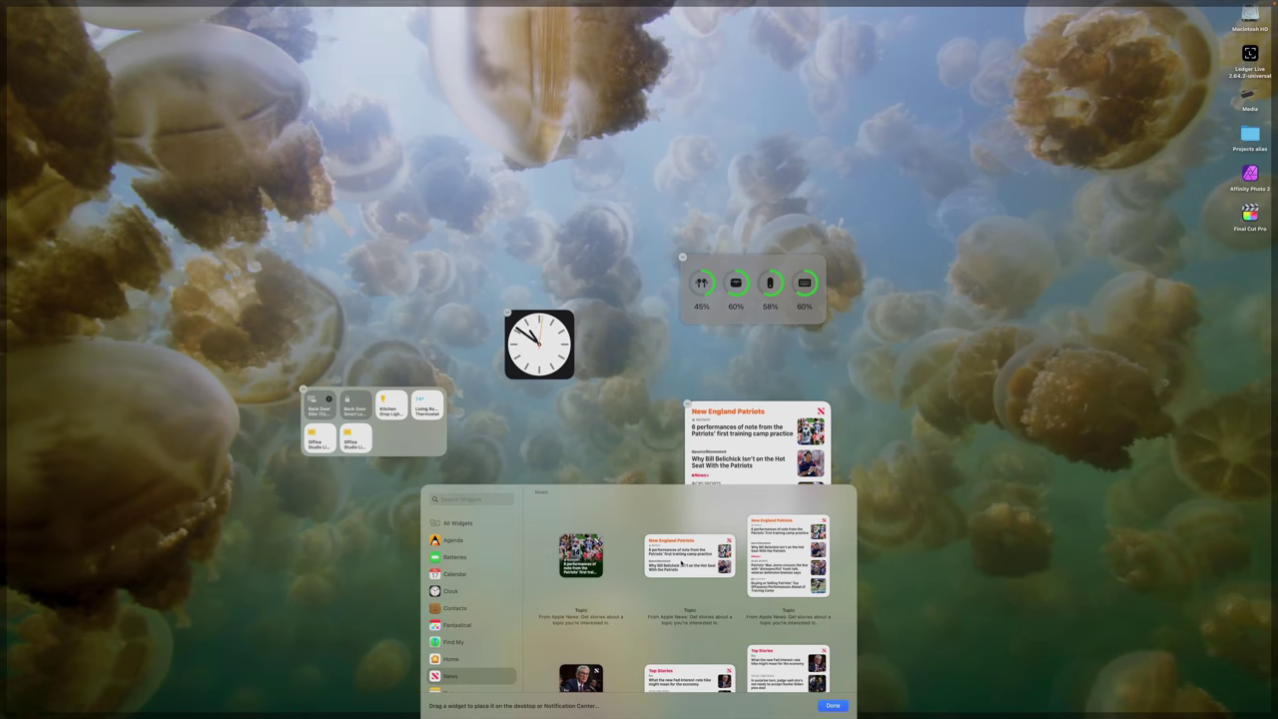
left_click(682, 564)
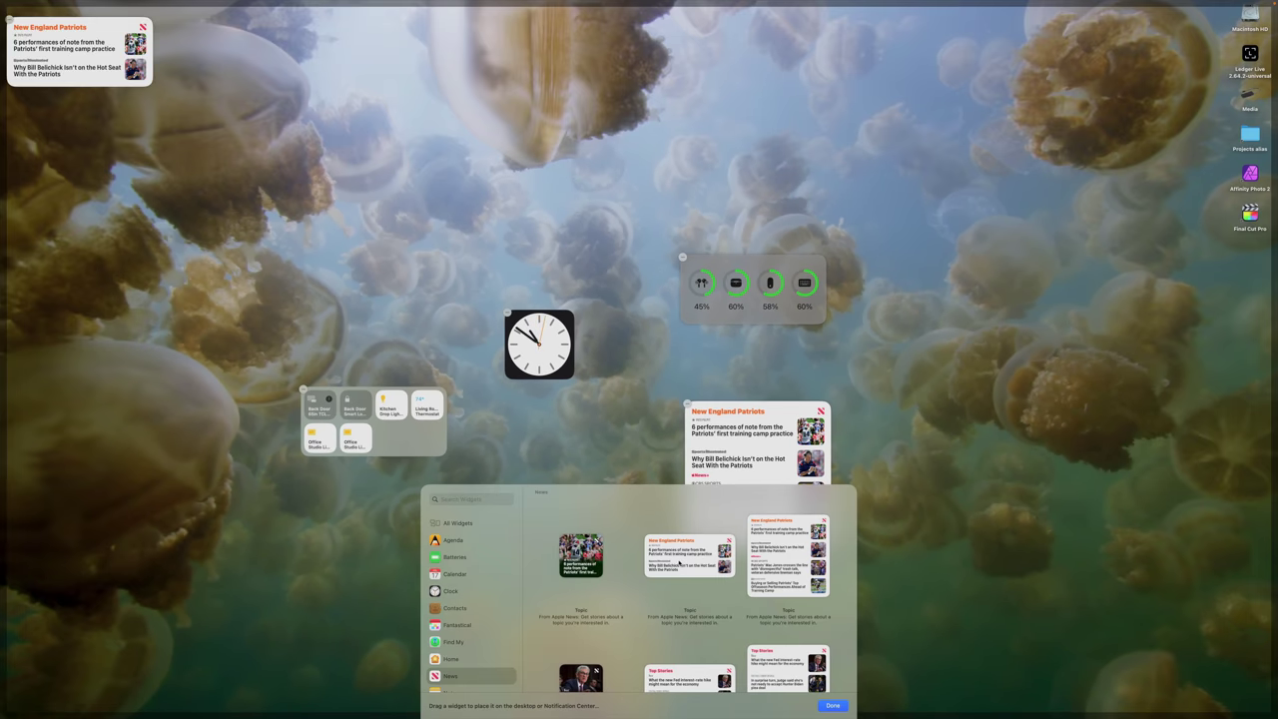
left_click(676, 561)
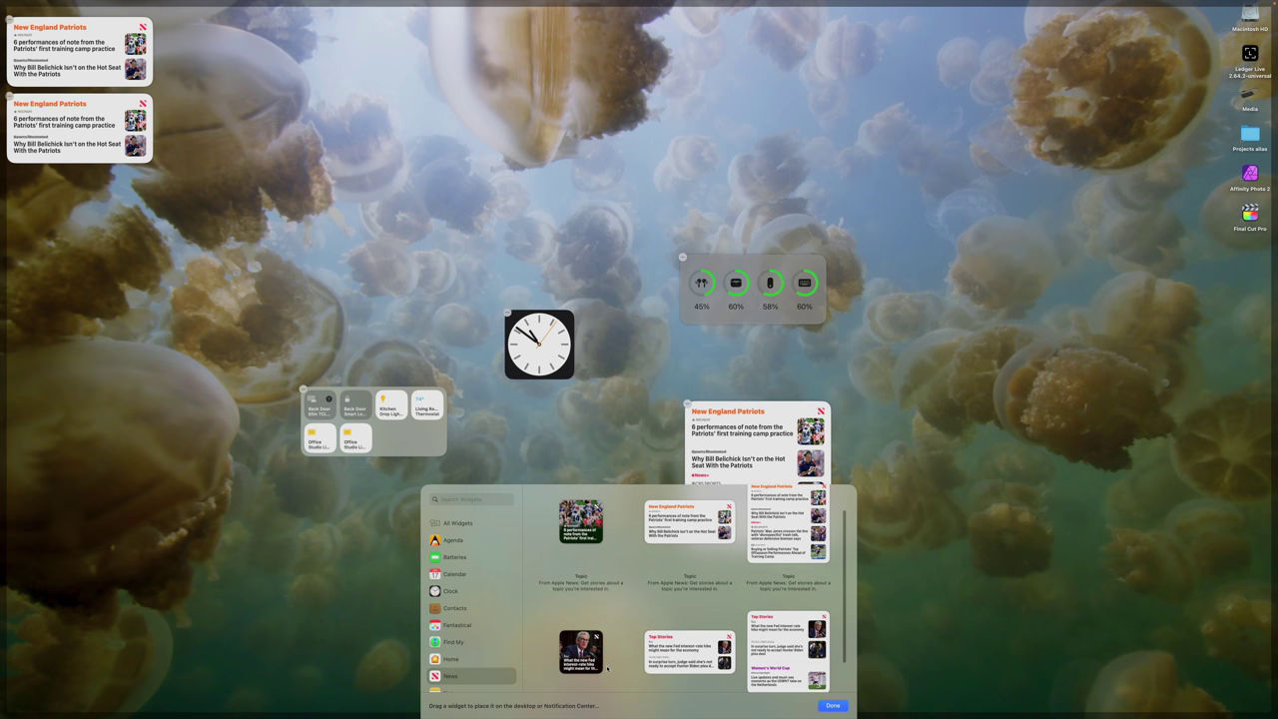
Step: Add the medium Parcel Your Deliveries widget to the desktop
scroll(469, 609, "down", 3)
left_click(459, 629)
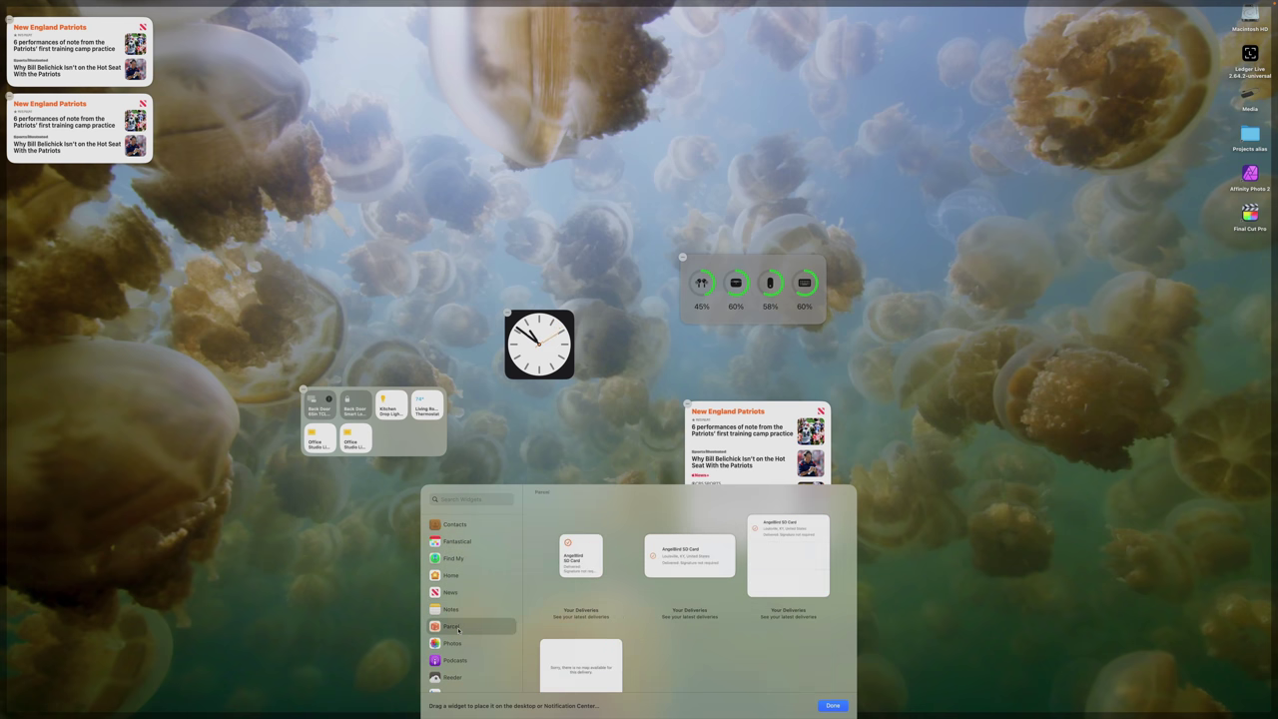
left_click(697, 552)
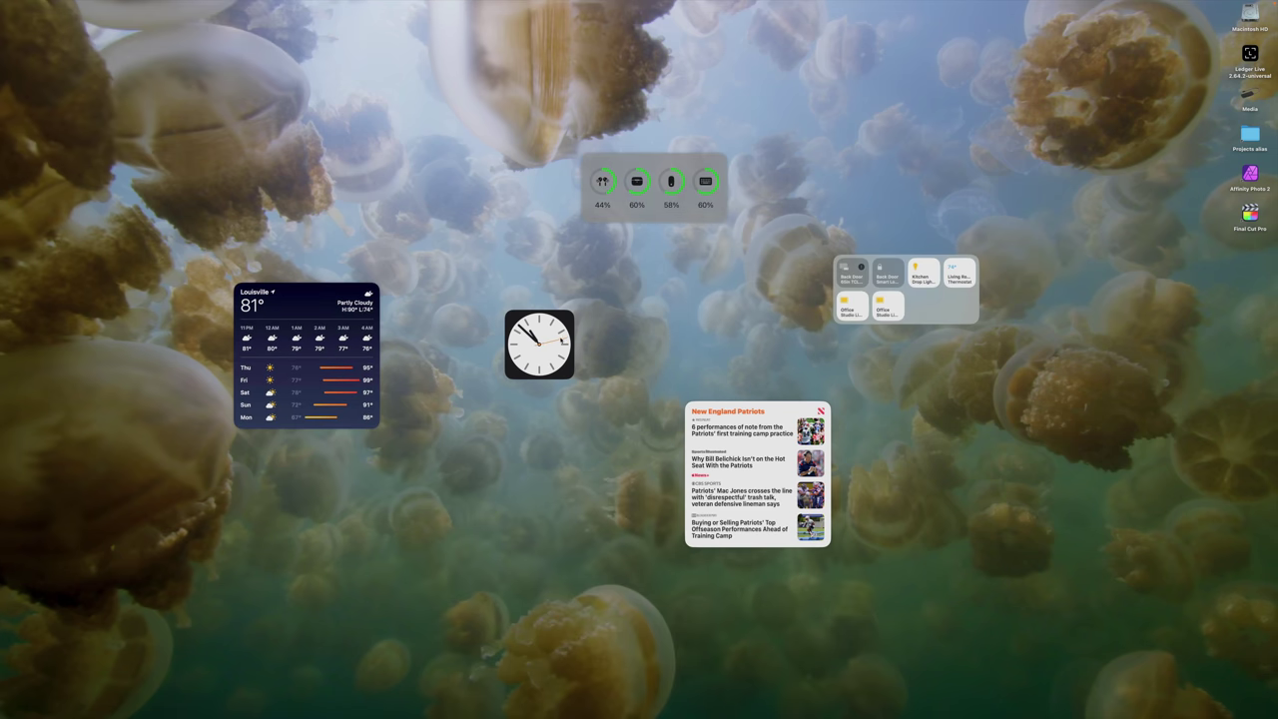
Step: Move the clock widget directly below the batteries widget and the large News widget beside the weather widget
left_click_drag(539, 344, 691, 263)
left_click_drag(746, 445, 447, 322)
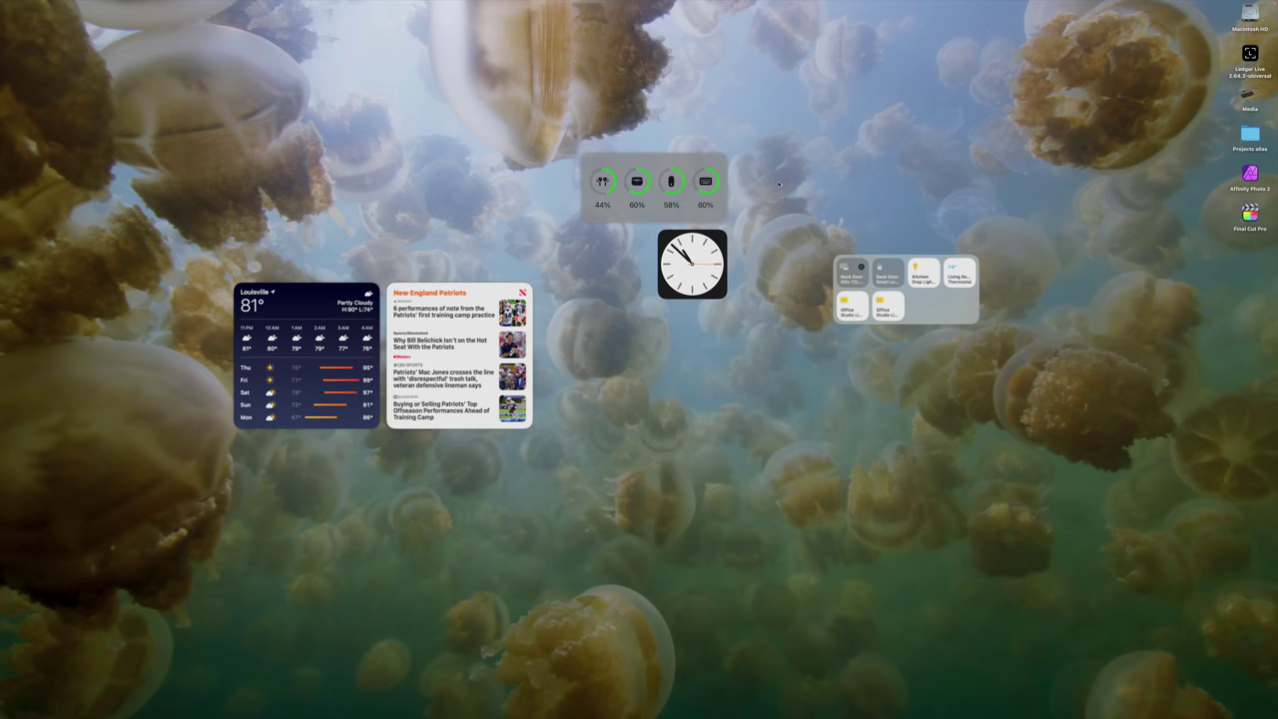
Step: Move the batteries widget above the News widget, the clock beside the batteries, and the Home widget above the weather widget
left_click_drag(672, 177, 479, 231)
left_click_drag(717, 260, 600, 237)
left_click_drag(927, 282, 327, 237)
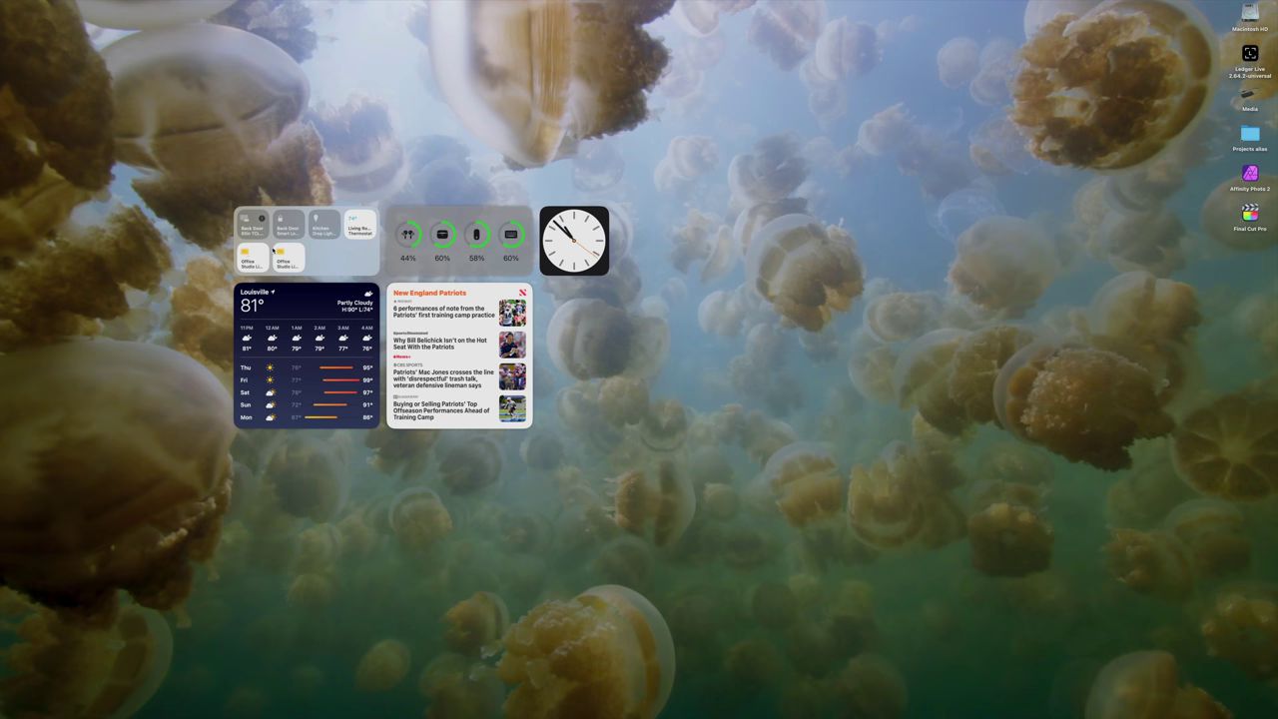
Step: Resize the weather widget to Medium, to Small, and back to Large
right_click(320, 298)
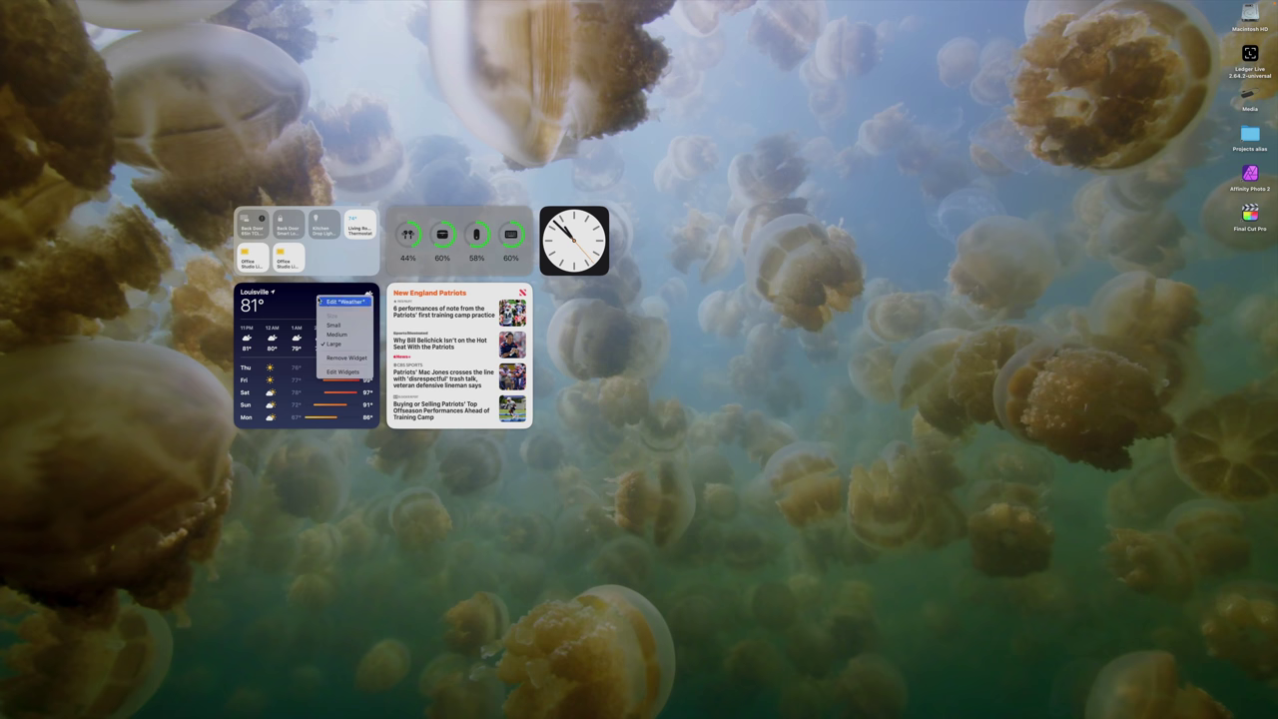
left_click(335, 333)
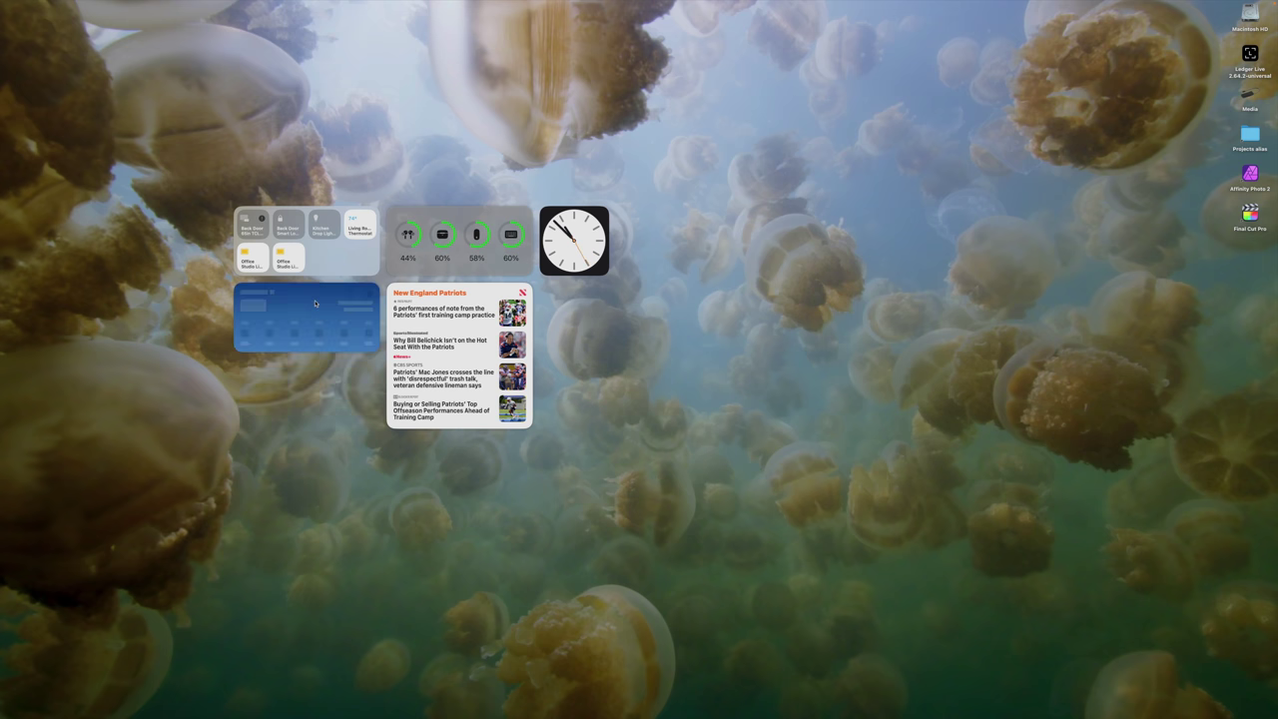
right_click(317, 301)
left_click(332, 328)
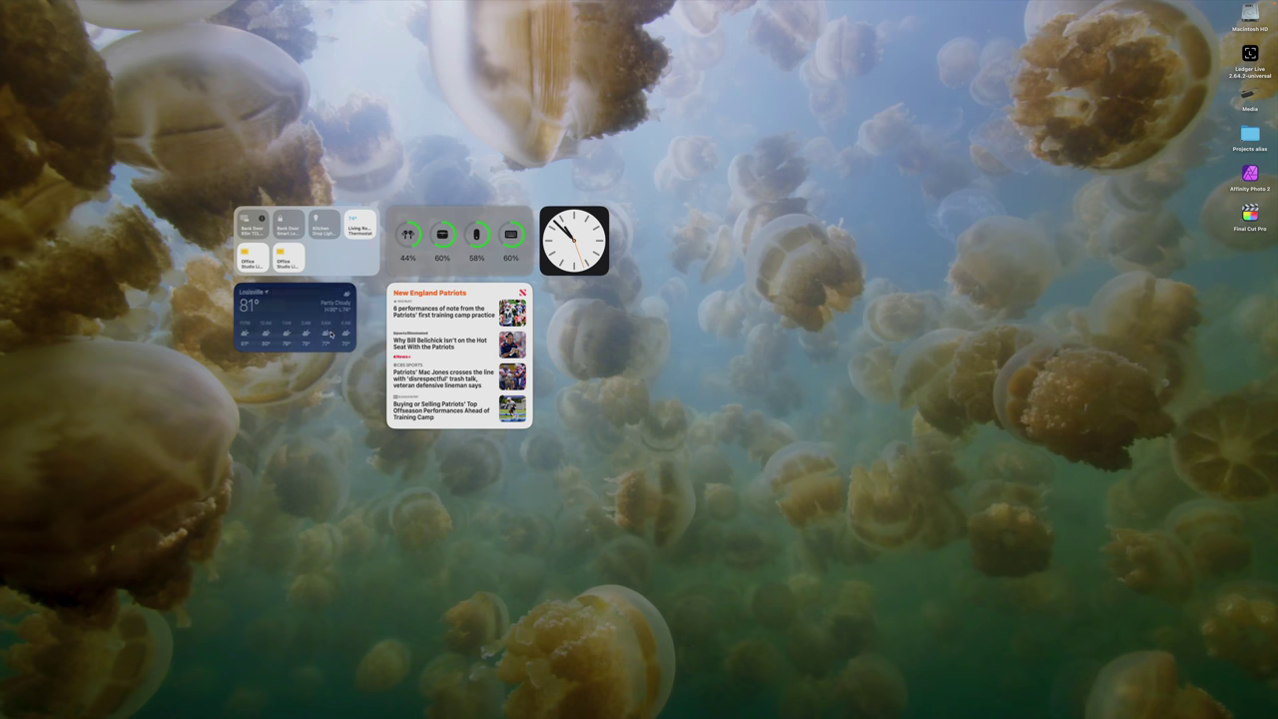
right_click(262, 309)
left_click(289, 358)
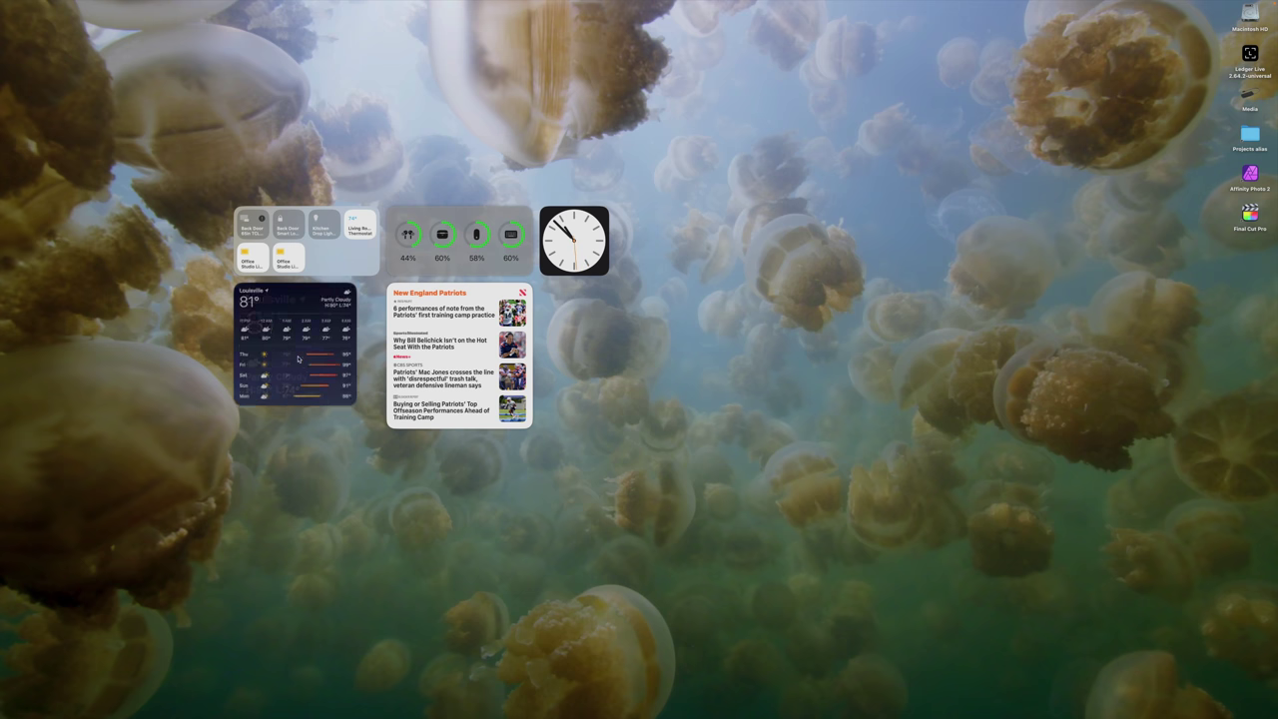
Step: Set the weather widget's location to Las Vegas
right_click(324, 380)
left_click(338, 382)
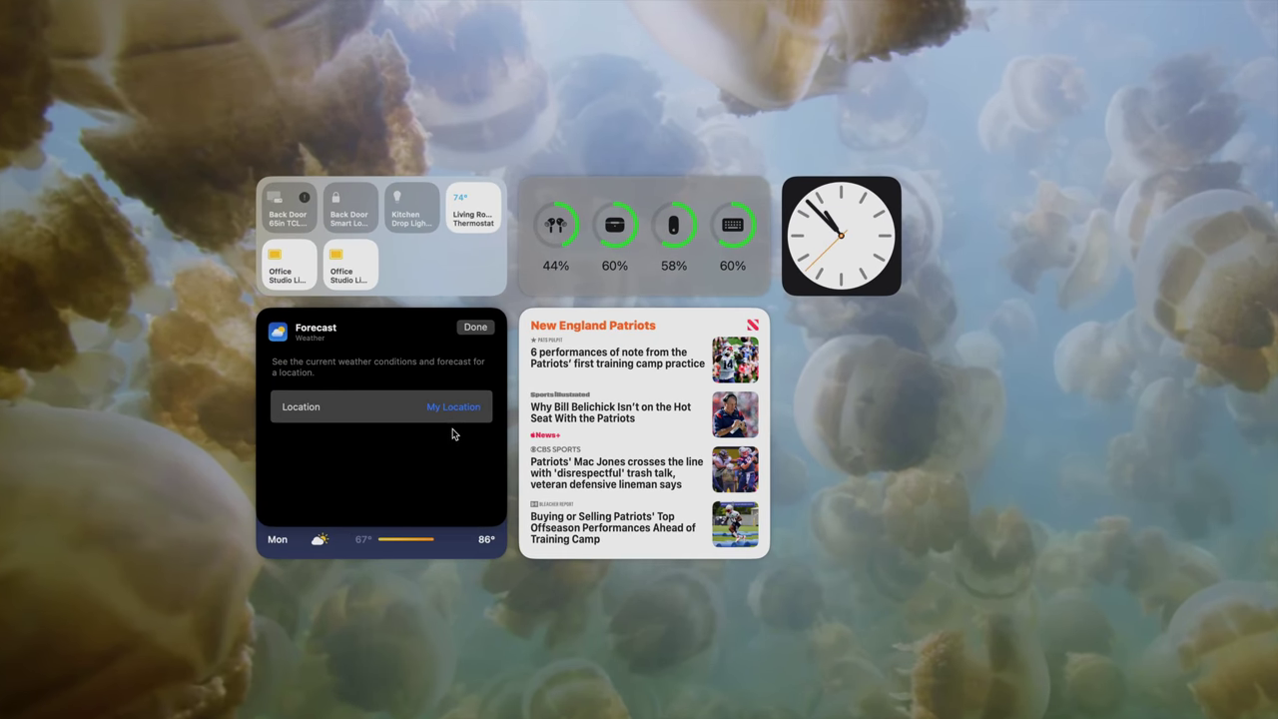
left_click(456, 408)
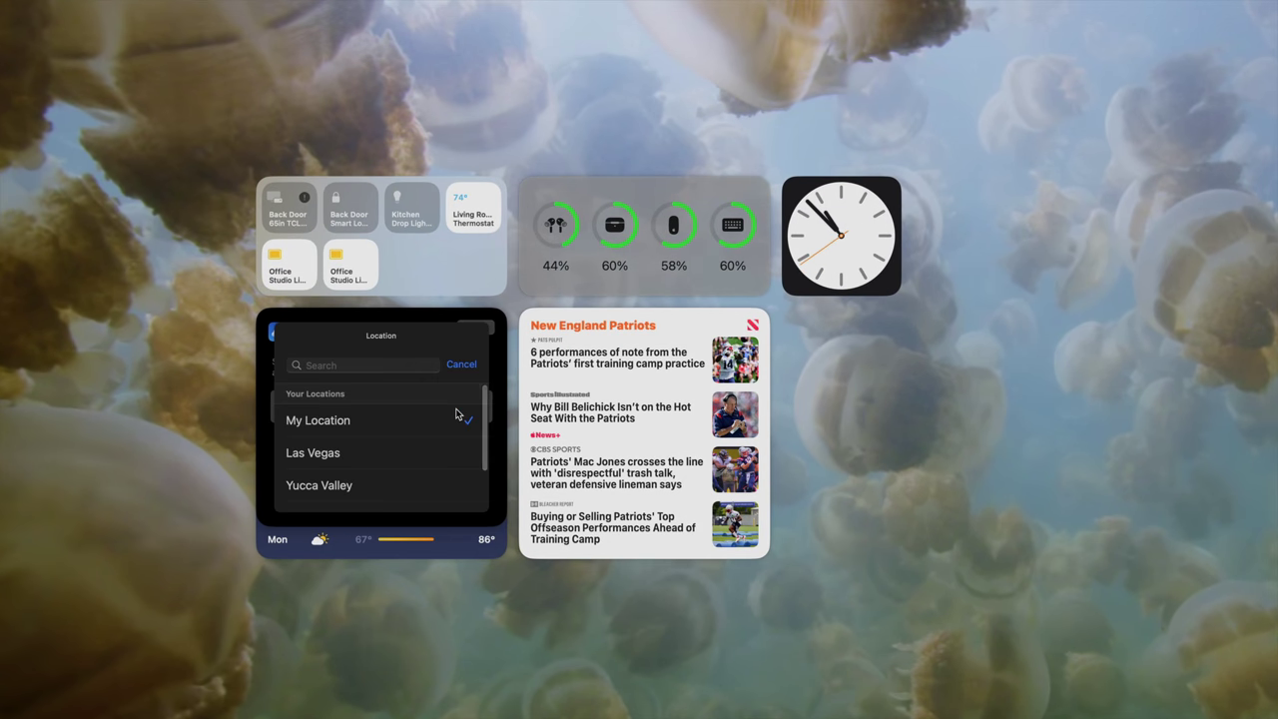
left_click(389, 455)
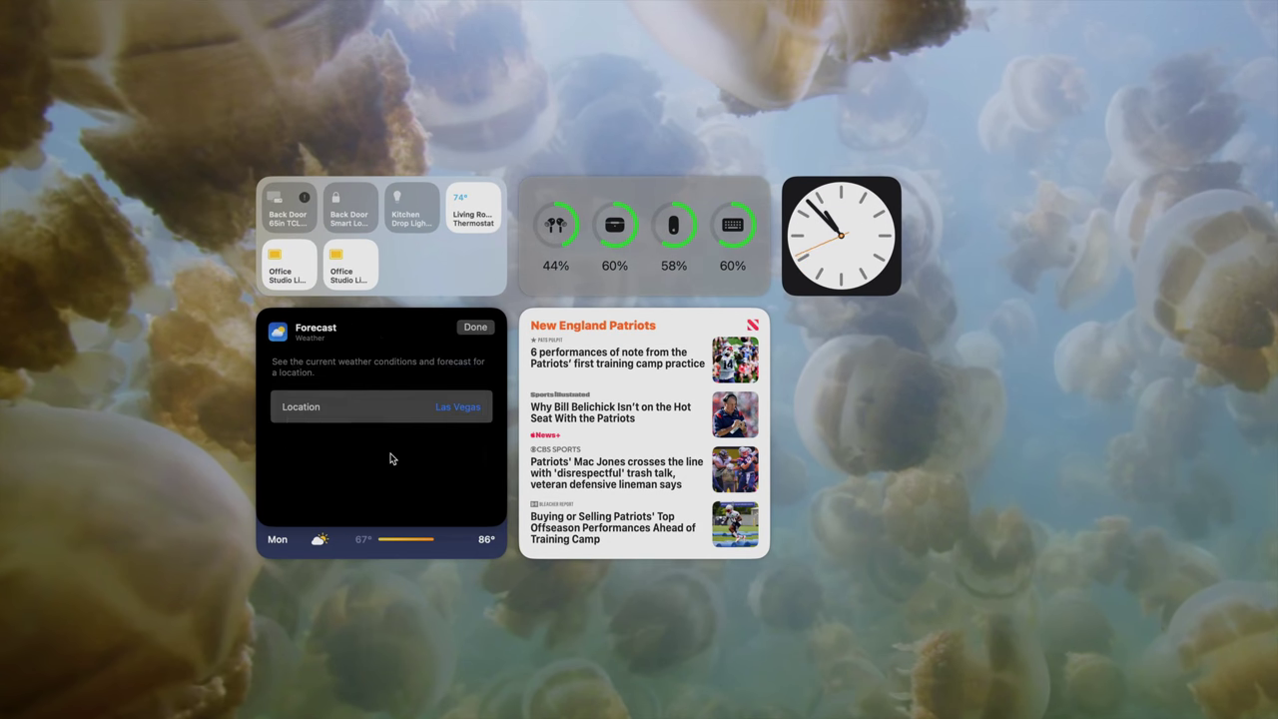
left_click(475, 326)
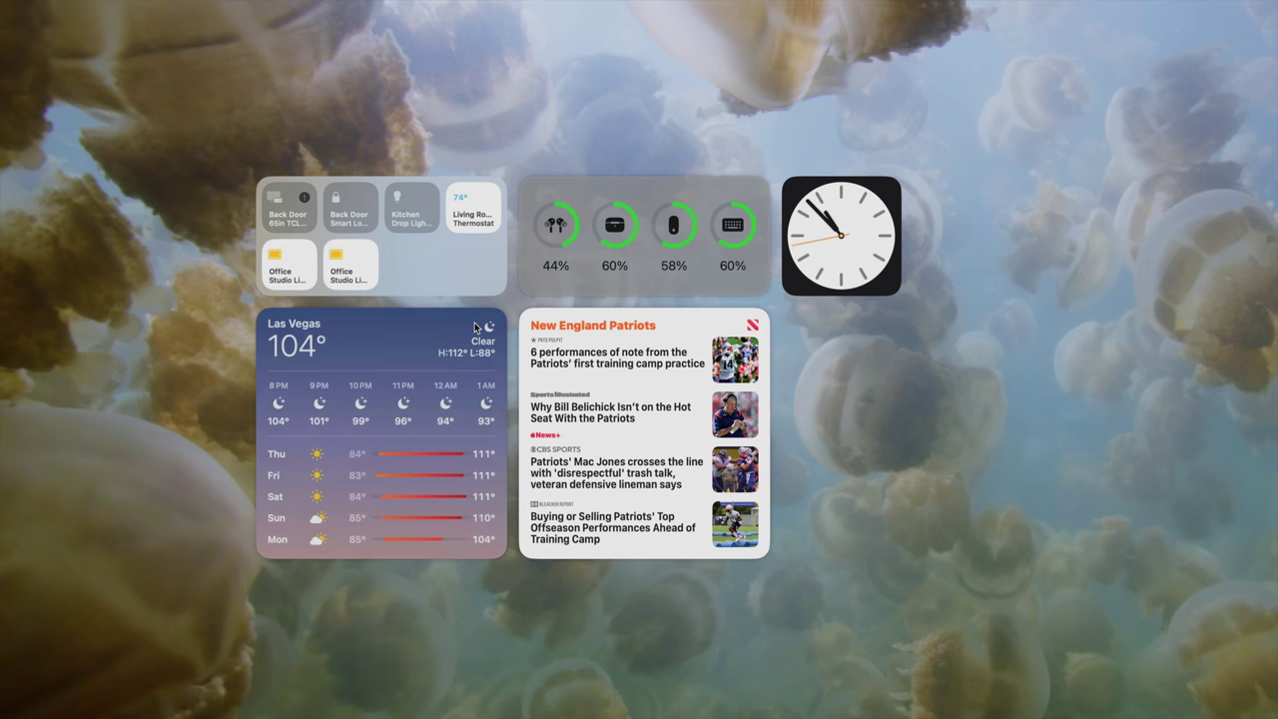
Step: Set the News widget's size to Small and the batteries widget's size to Large
right_click(635, 381)
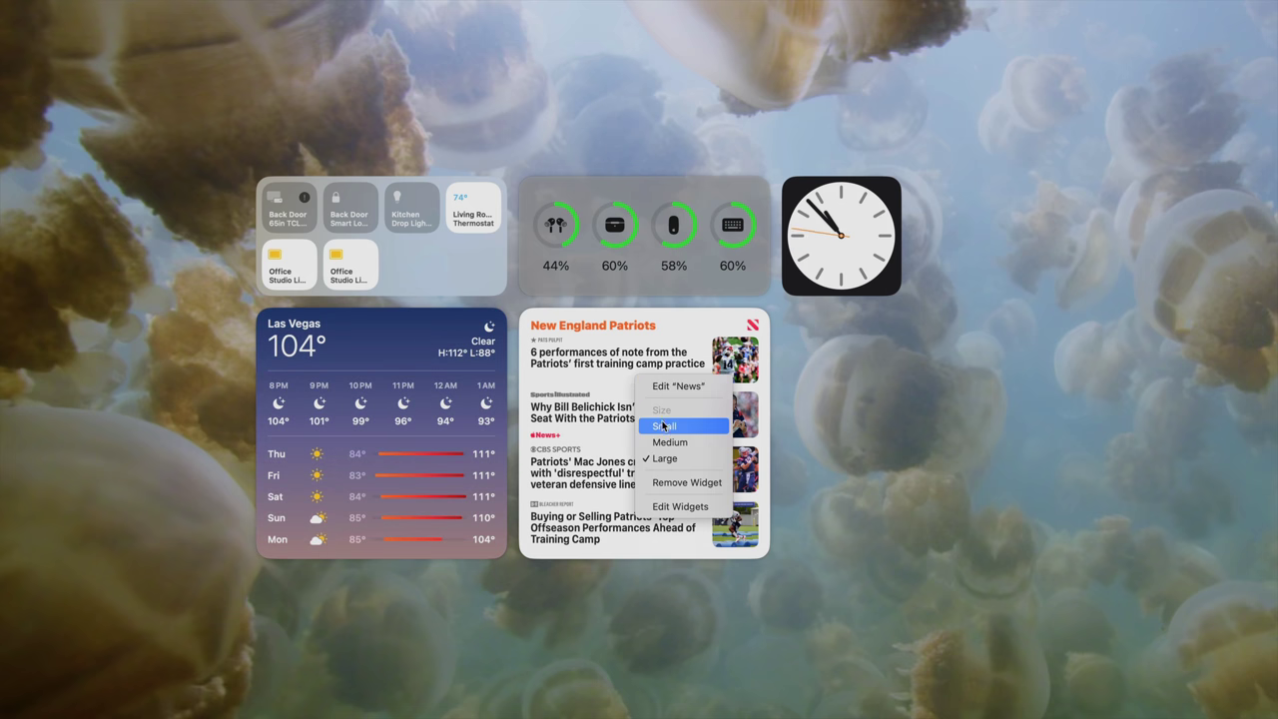
left_click(661, 427)
right_click(587, 244)
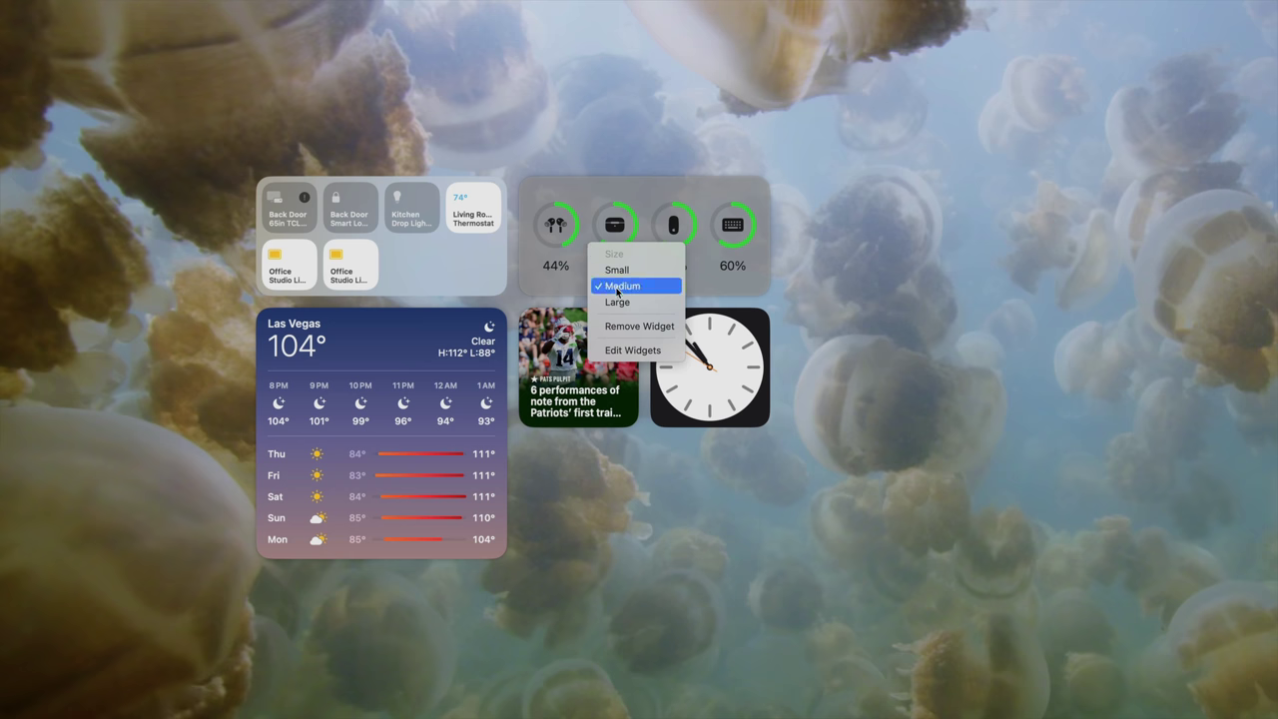
left_click(613, 296)
Step: Rearrange the widgets with News and the clock beside the Home widget and the large batteries widget beside the weather widget
left_click_drag(624, 184, 642, 557)
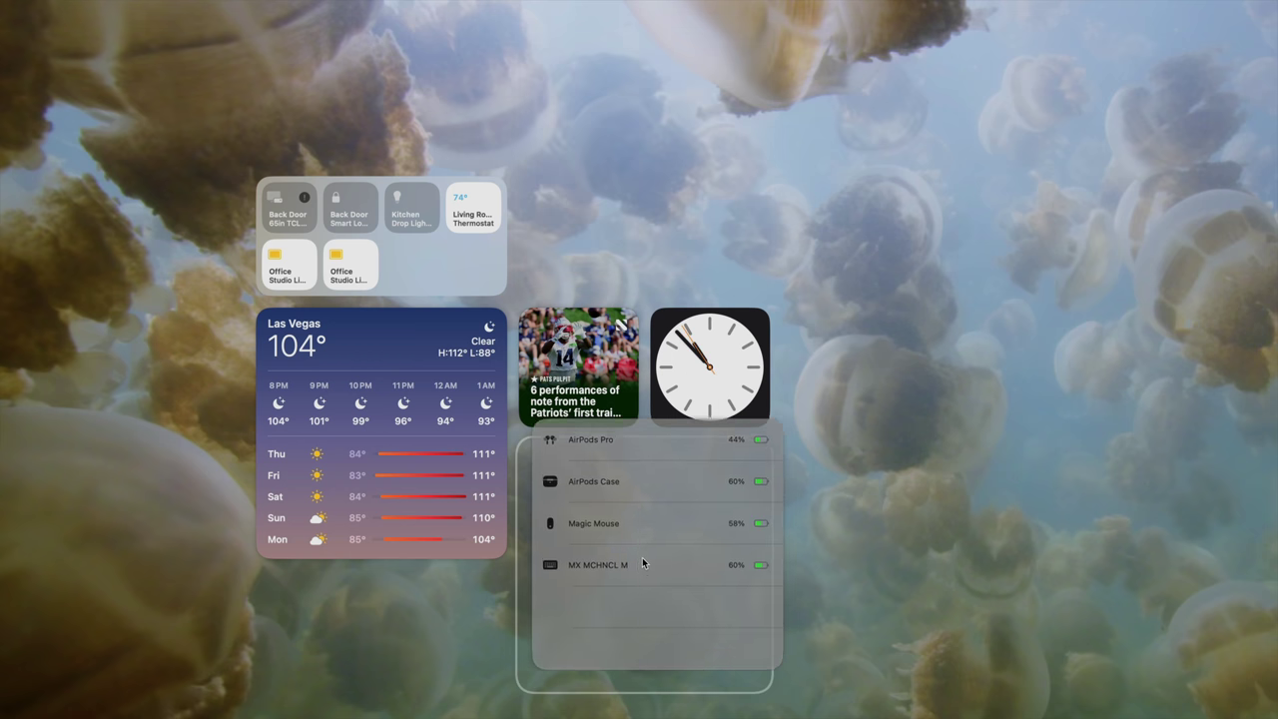
left_click_drag(682, 385, 673, 243)
left_click_drag(595, 350, 599, 198)
left_click_drag(727, 556, 642, 396)
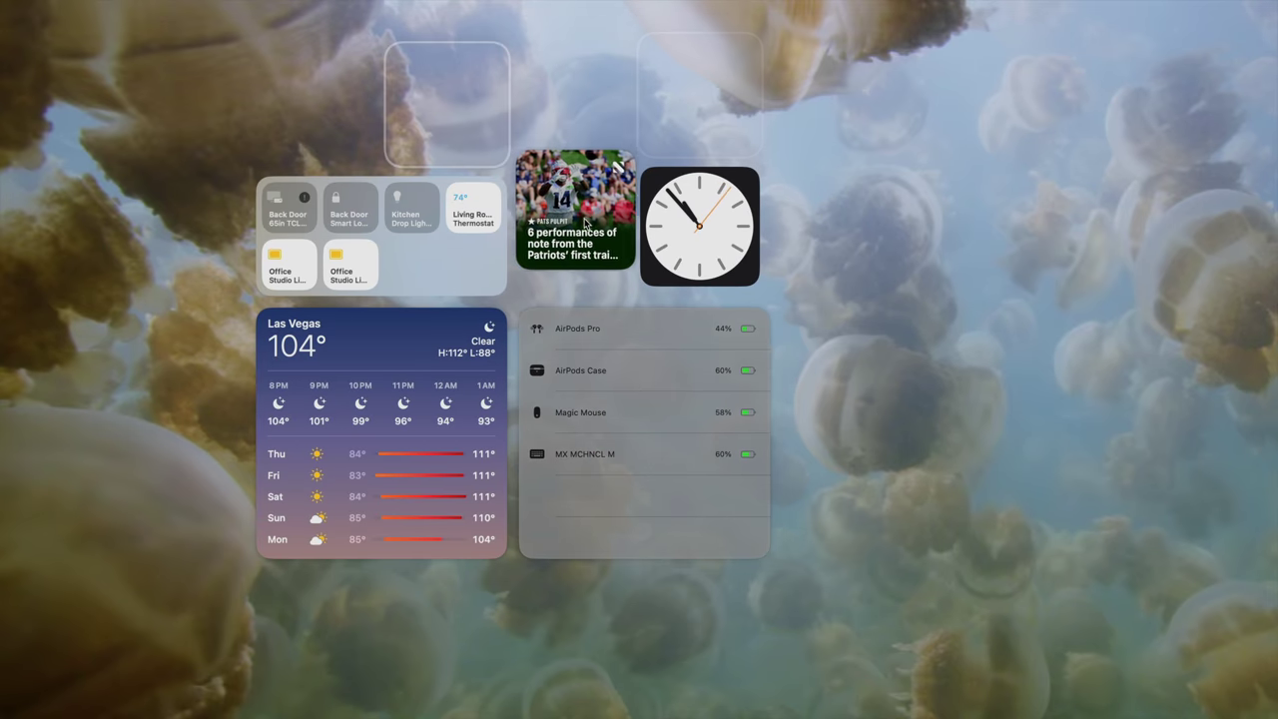
left_click_drag(718, 235, 917, 242)
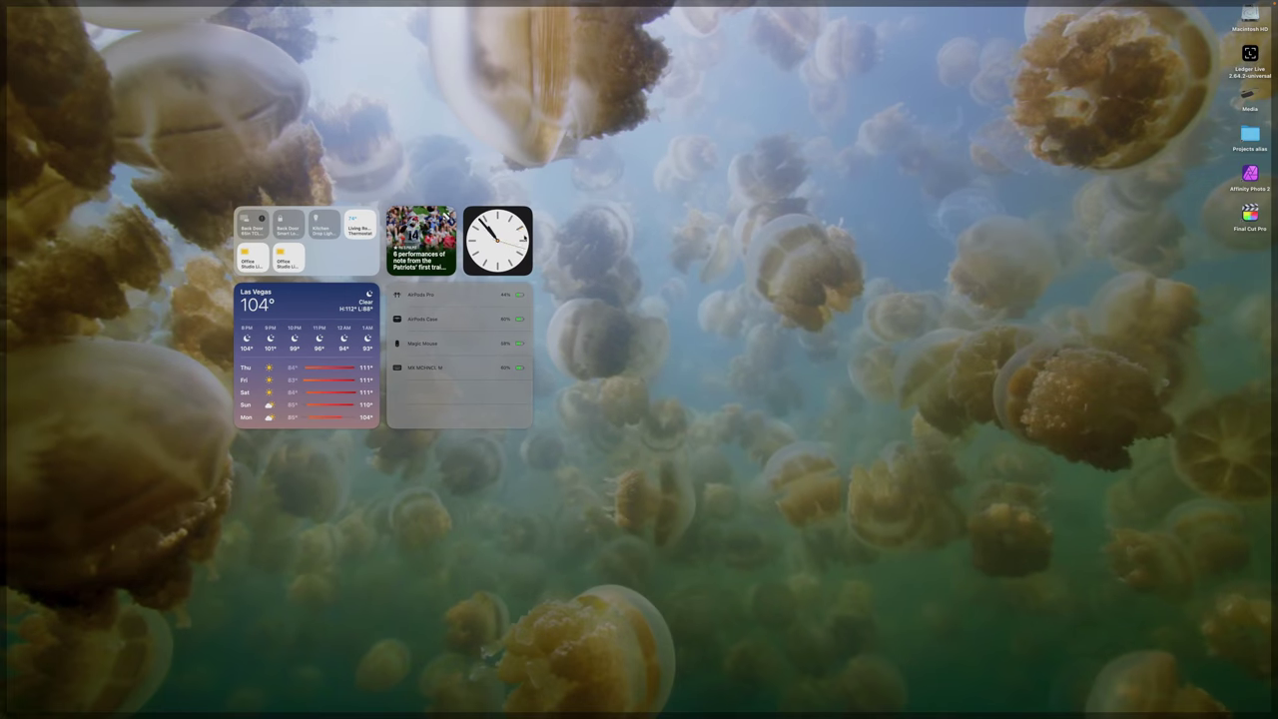
Step: Move the clock widget into the column of desktop icons and shift it between spots there
left_click_drag(522, 237, 1237, 257)
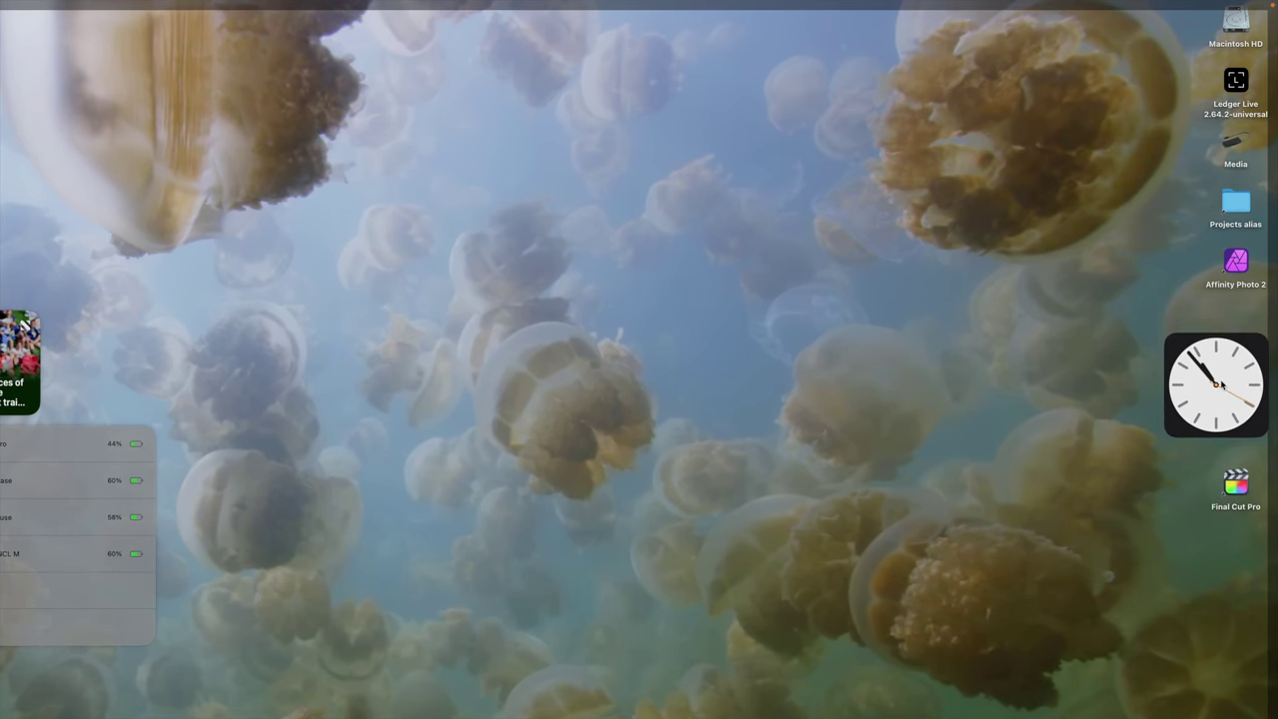
left_click_drag(1222, 384, 1211, 279)
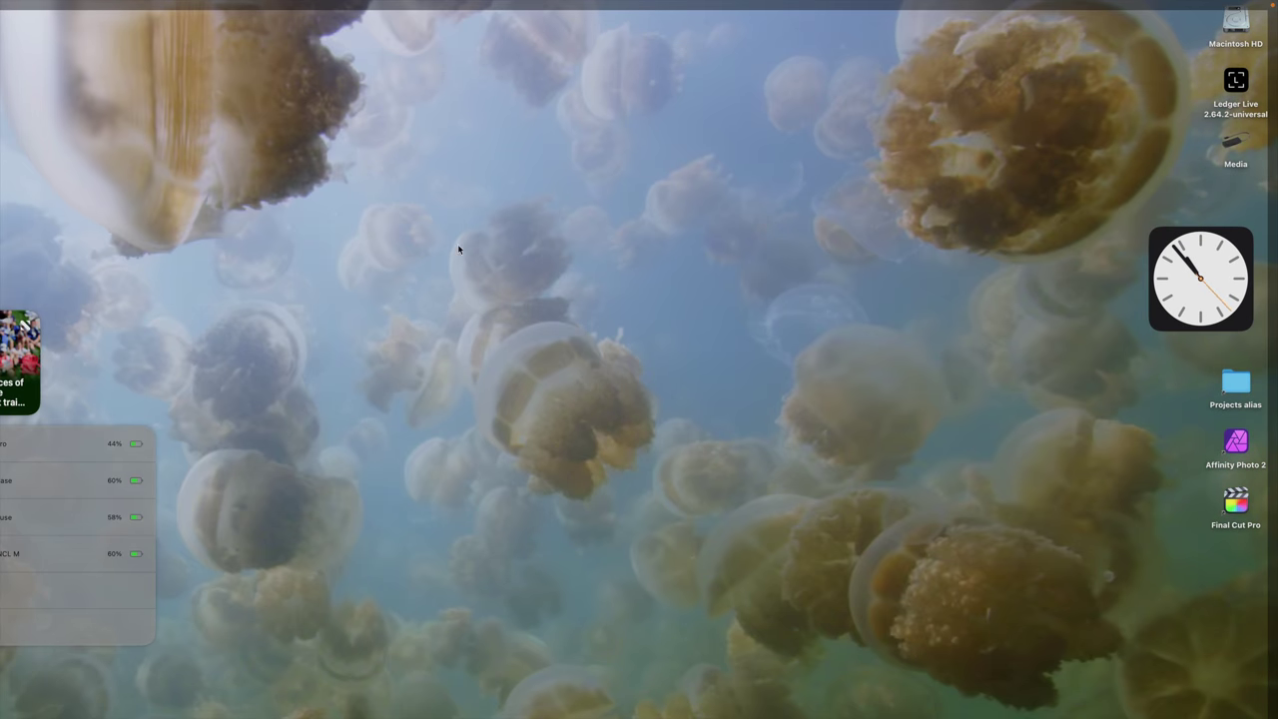
left_click_drag(1160, 273, 1141, 292)
Step: Check the desktop's sorting options, and move the clock up among the topmost icons and the News widget toward the icon column
right_click(1061, 316)
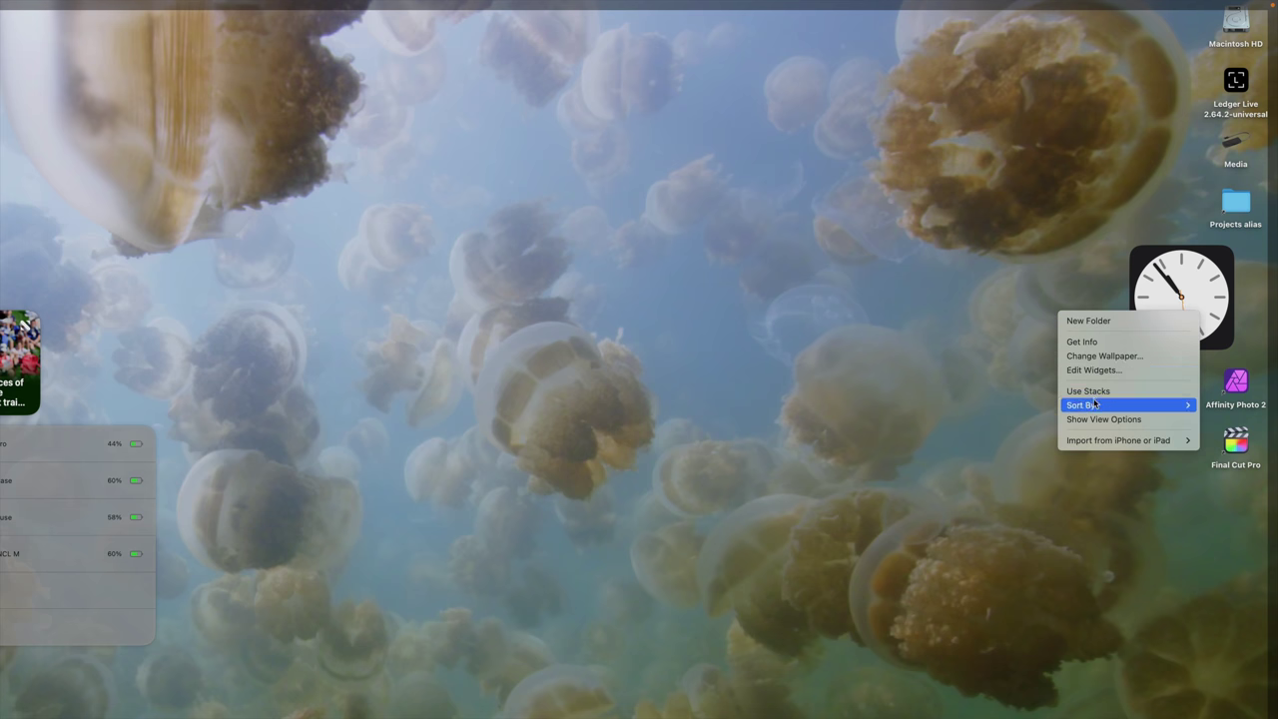
mouse_move(1094, 405)
left_click(990, 405)
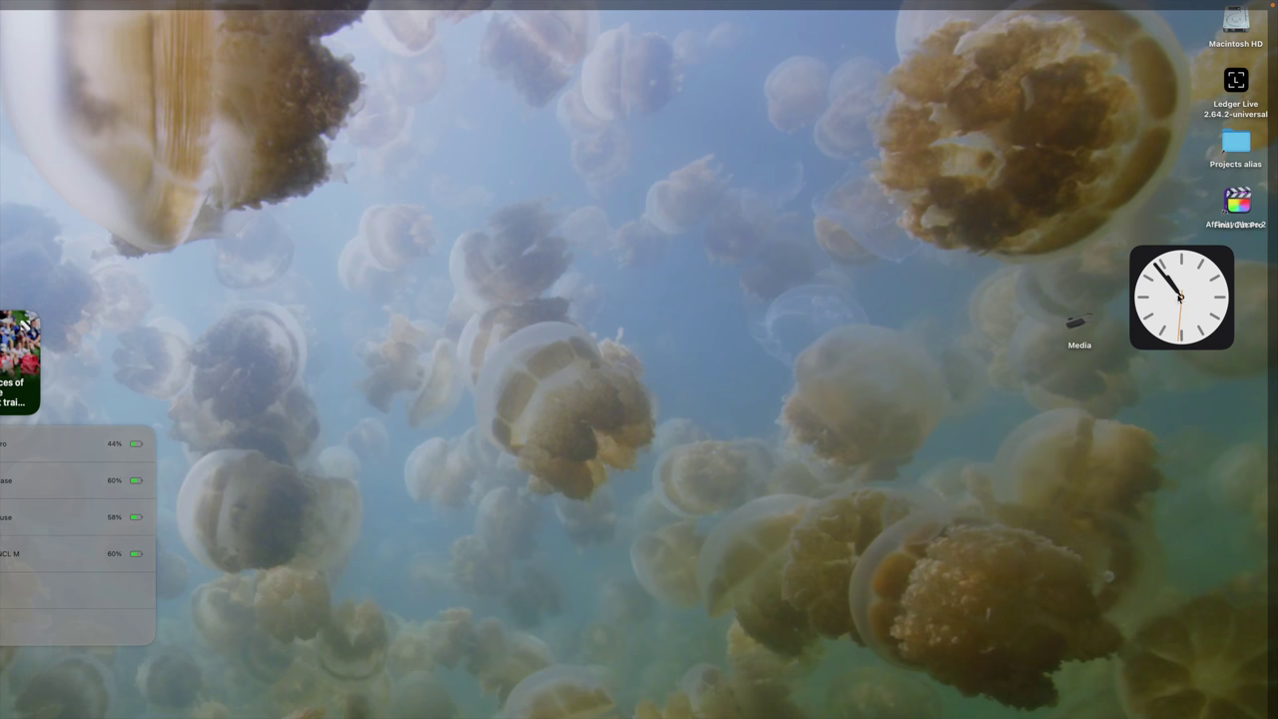
left_click_drag(1224, 241, 1191, 133)
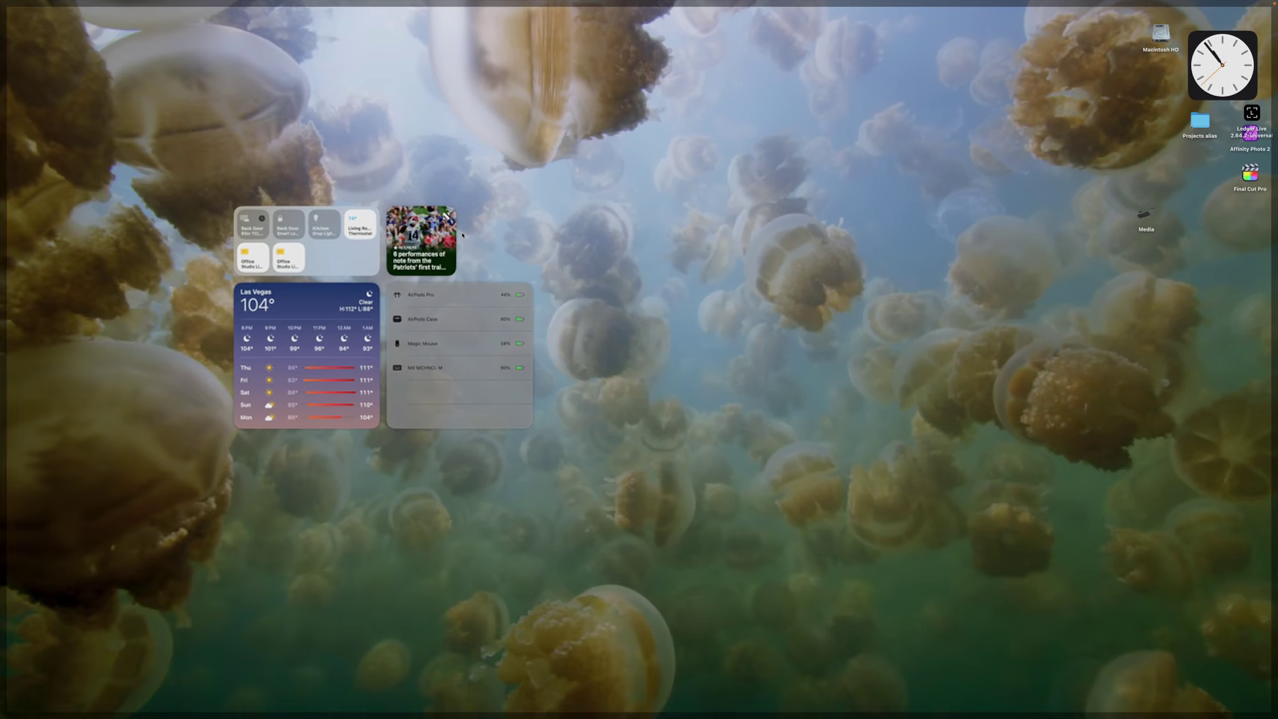
left_click_drag(20, 369, 1119, 339)
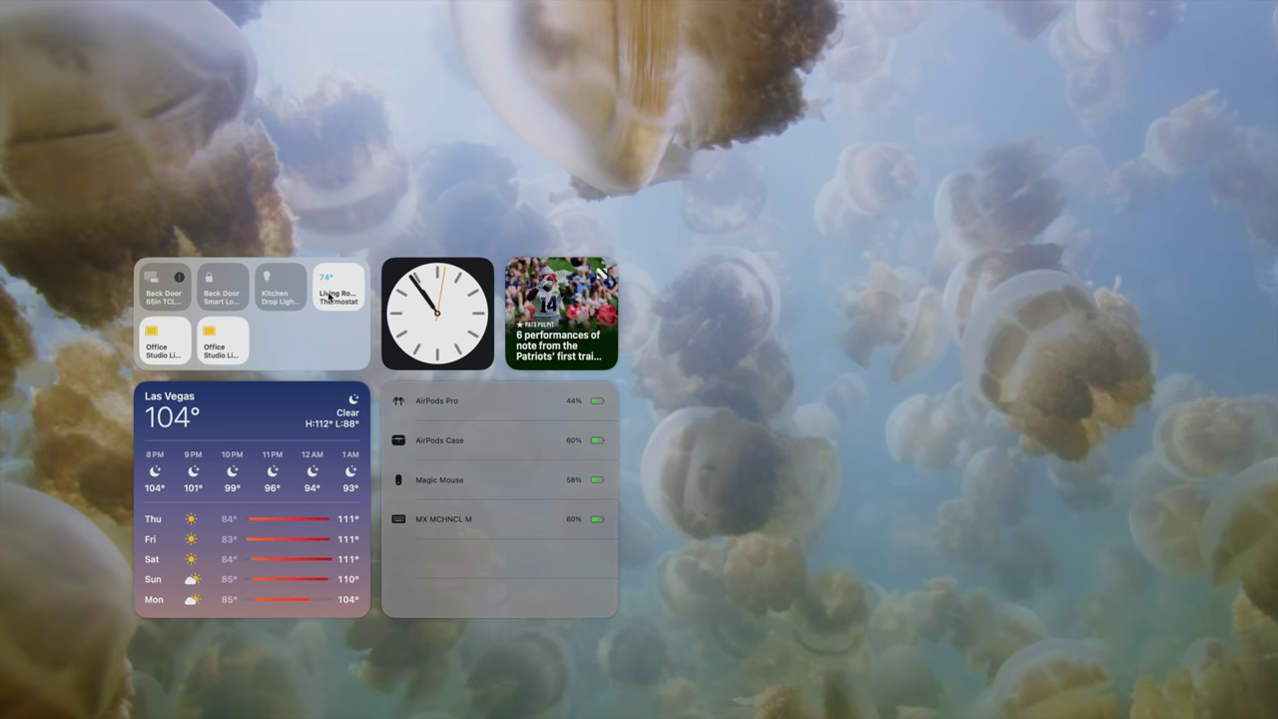
Step: Open the Living Room Thermostat from the Home widget and close the Home window
left_click(329, 294)
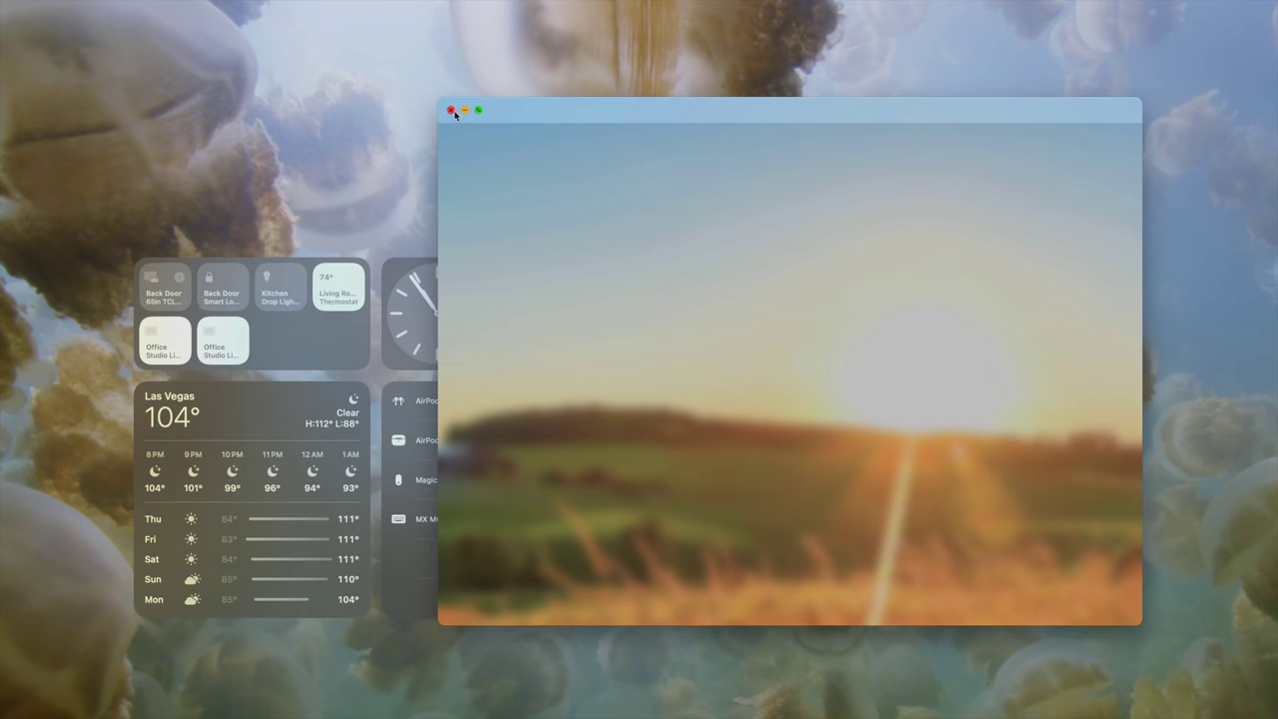
left_click(452, 112)
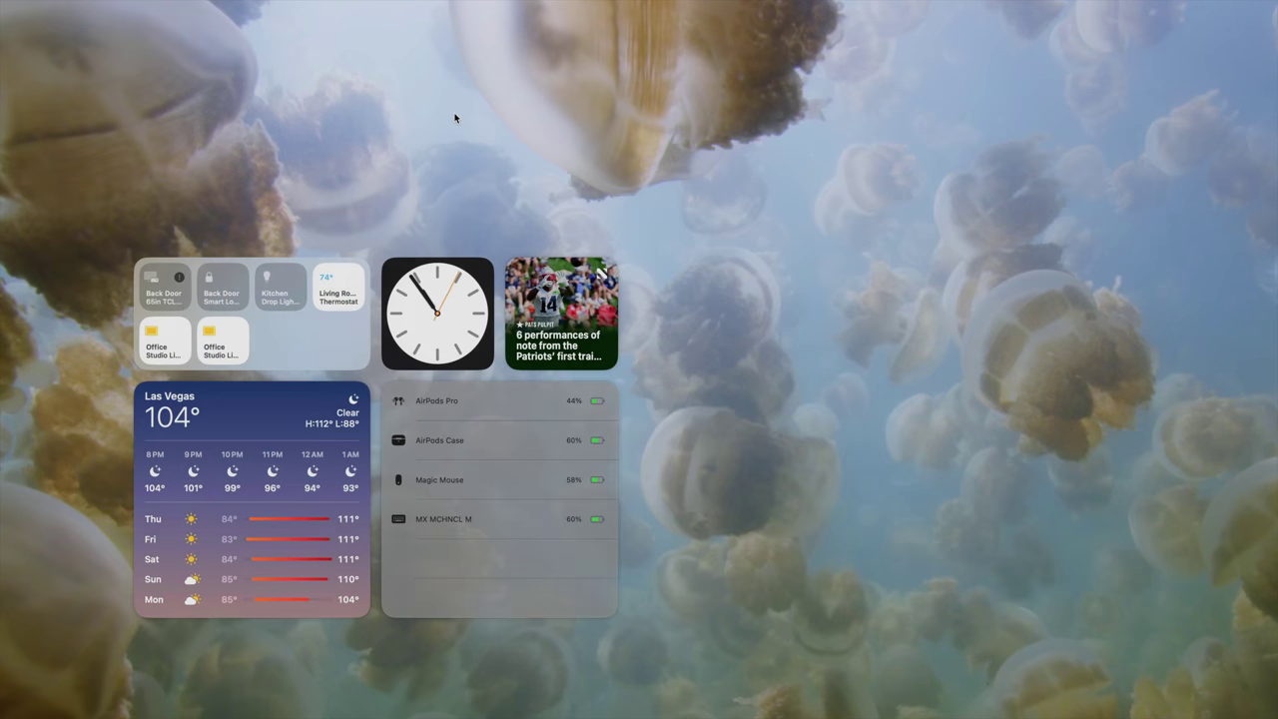
Step: Toggle the two Office Studio lights off and back on from the Home widget
left_click(226, 337)
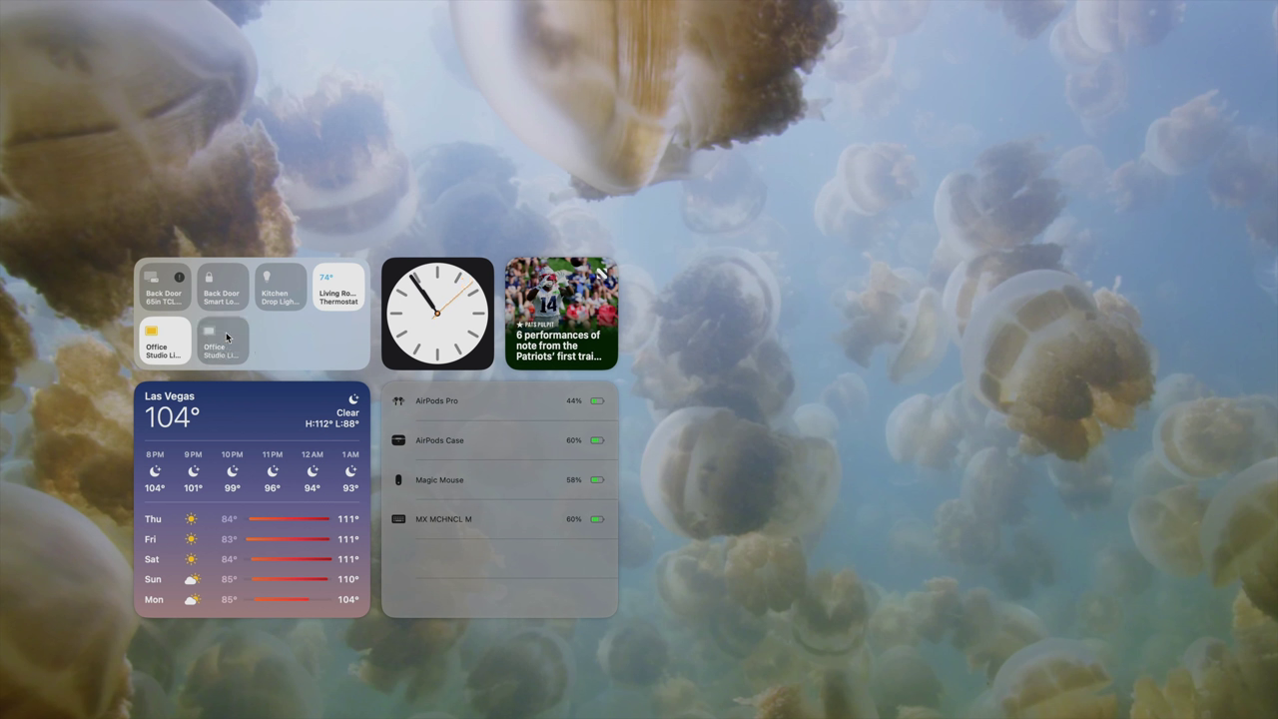
left_click(231, 343)
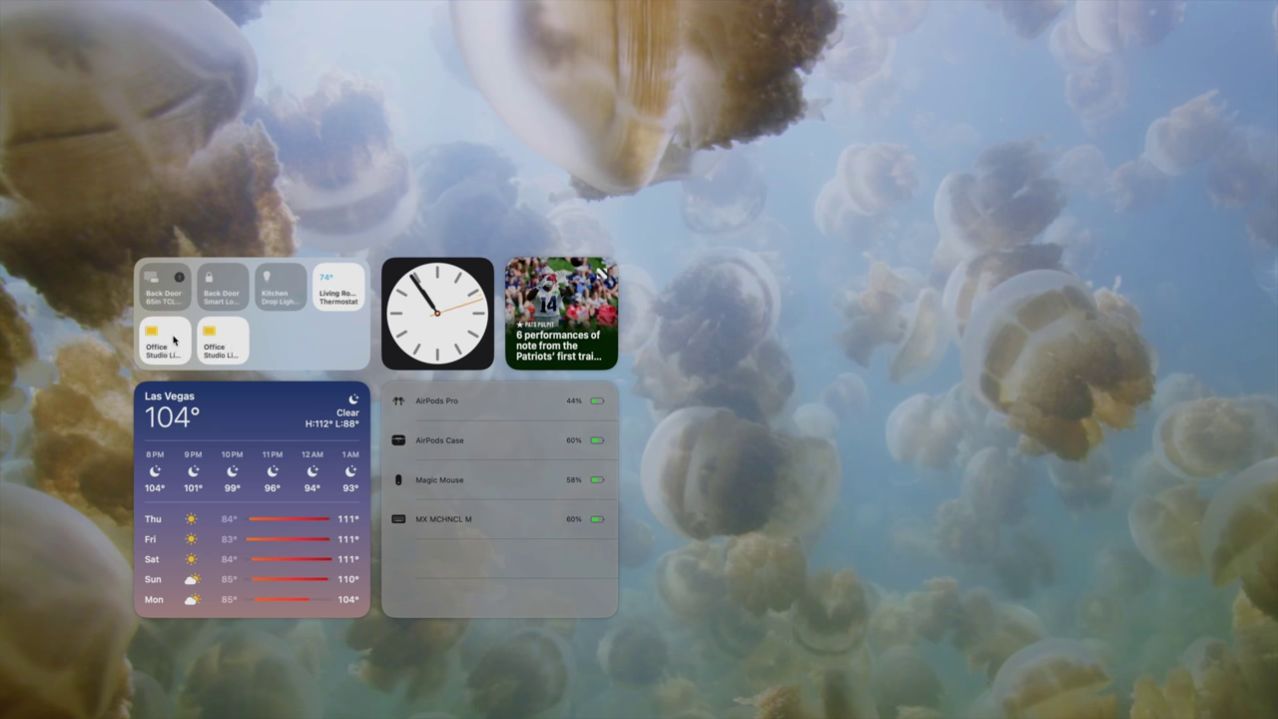
left_click(177, 337)
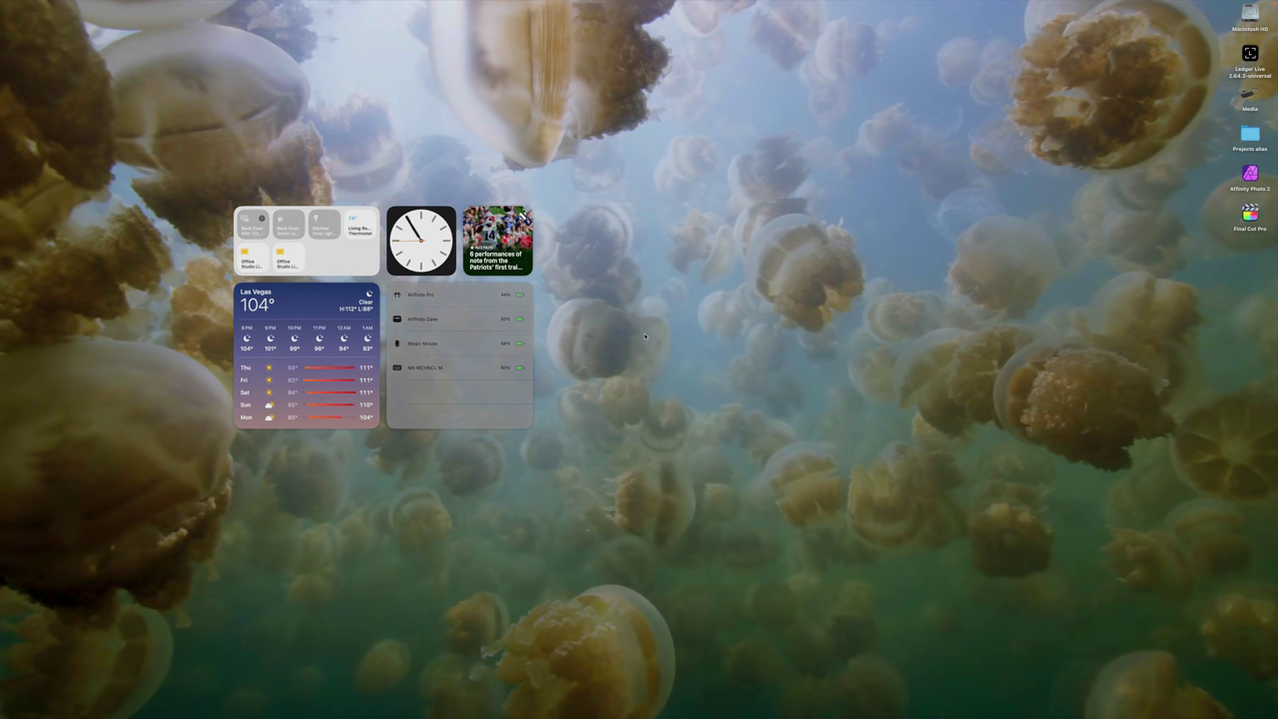
Step: Open the Weather app from the Las Vegas widget and reposition its window on the desktop
left_click(304, 350)
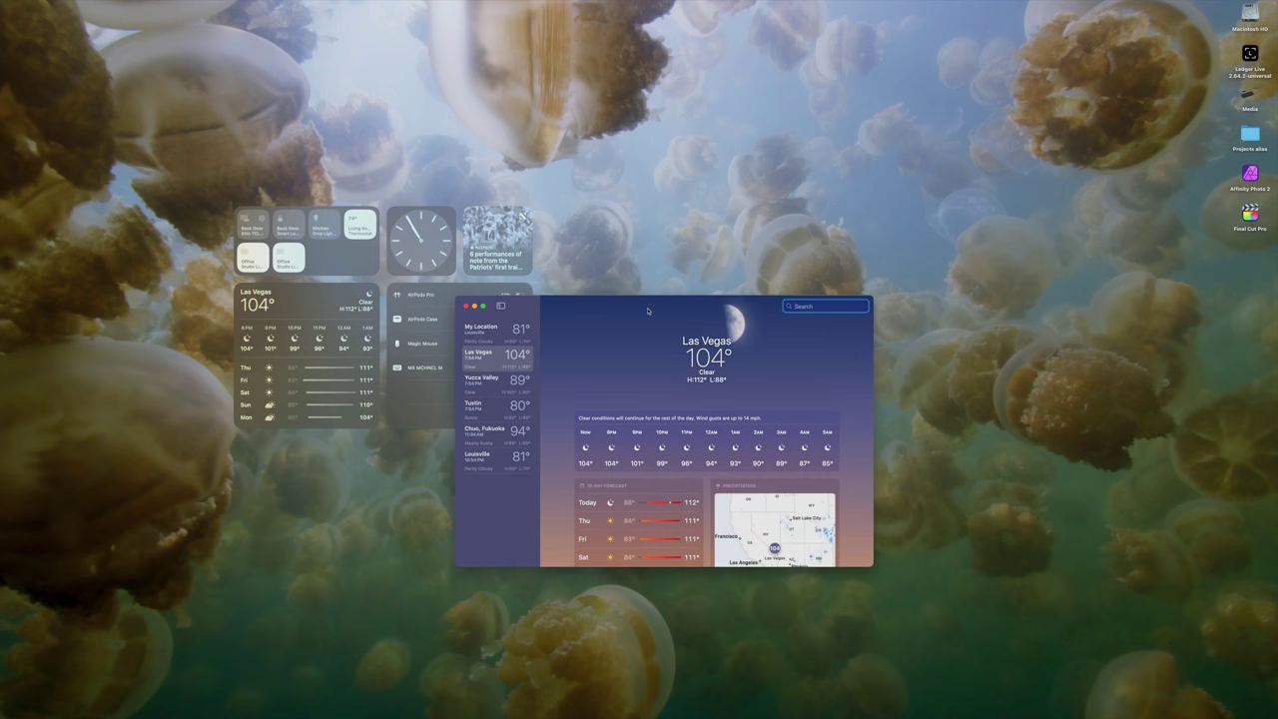
left_click_drag(661, 307, 581, 325)
Step: Reveal the desktop and bring the Weather window back, twice in a row
left_click(588, 291)
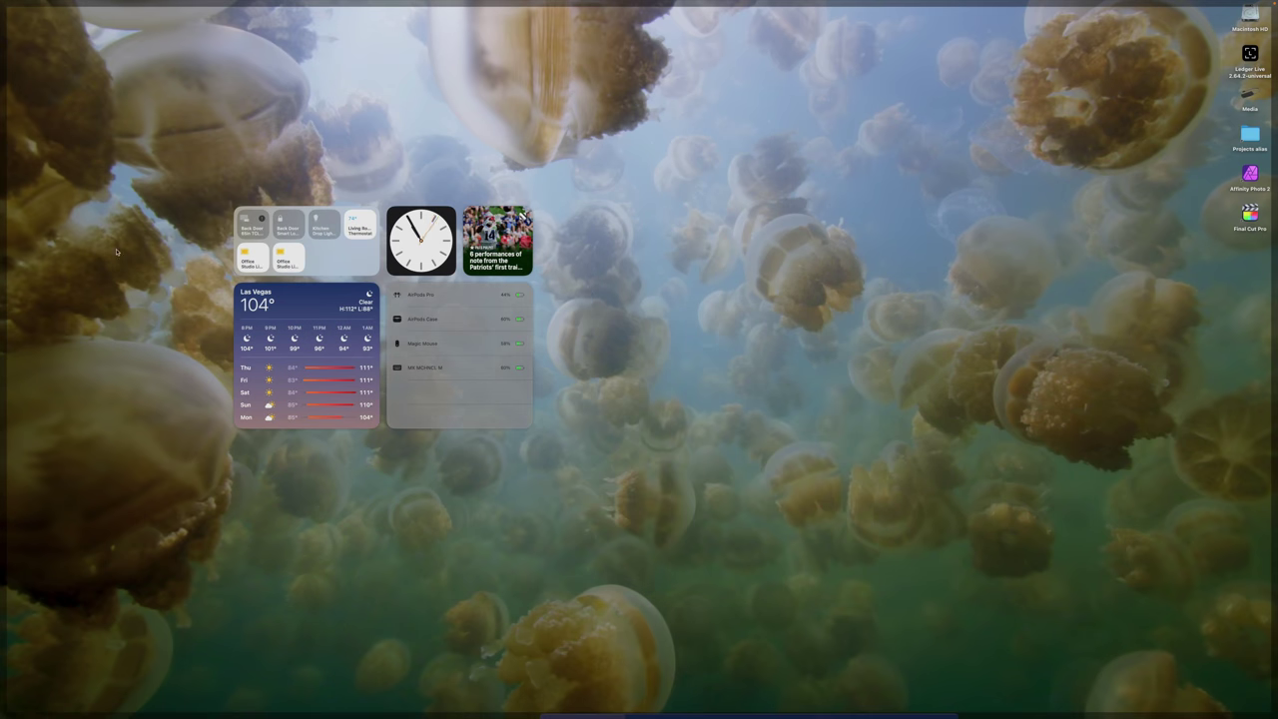
left_click(630, 189)
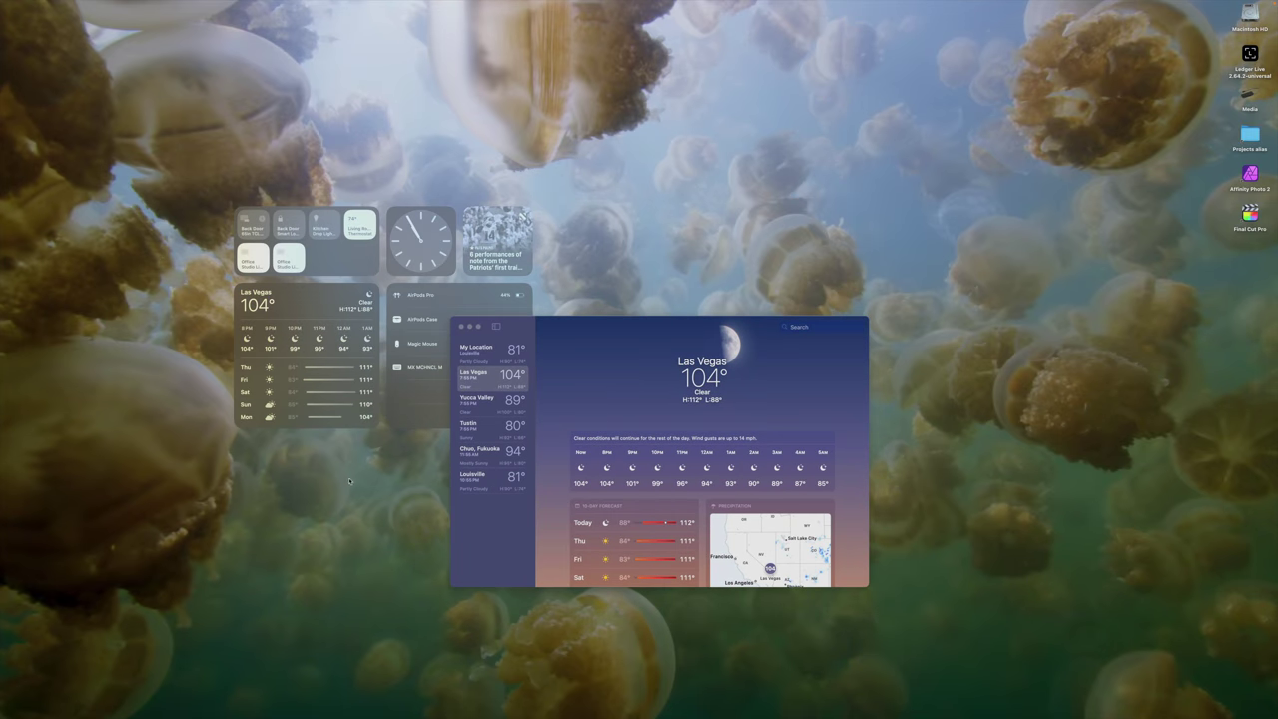
left_click(359, 460)
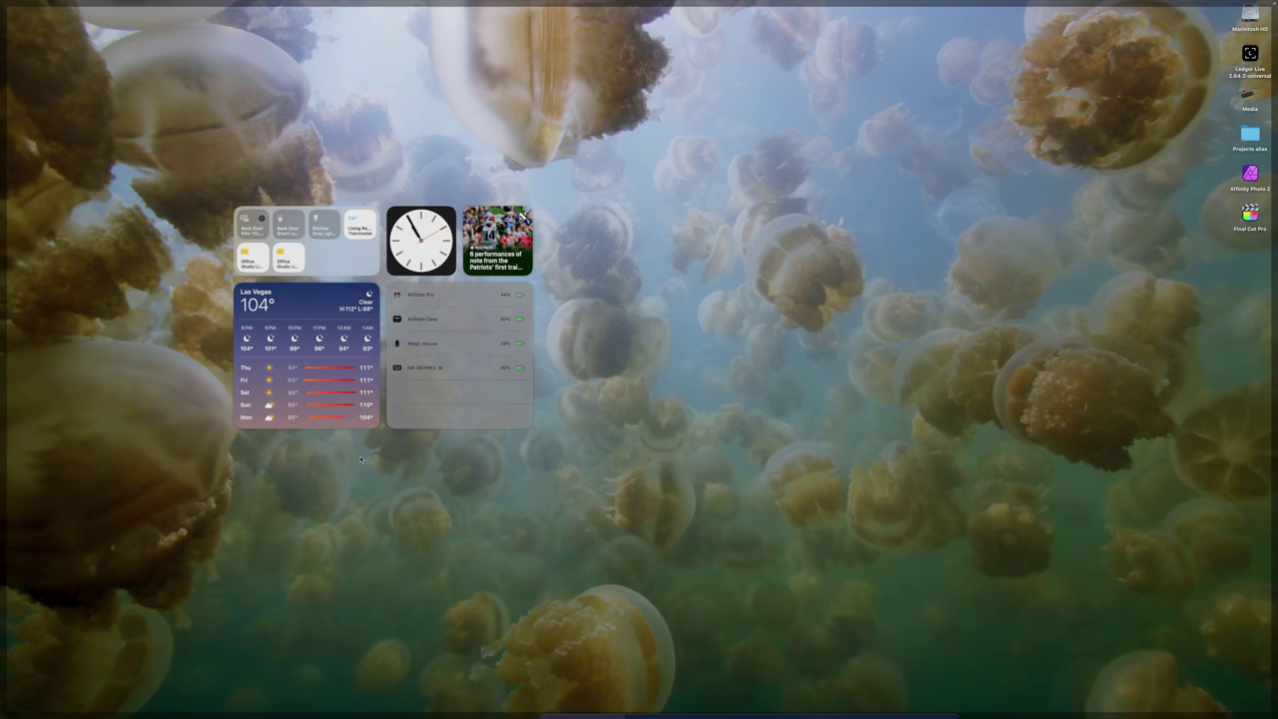
left_click(362, 459)
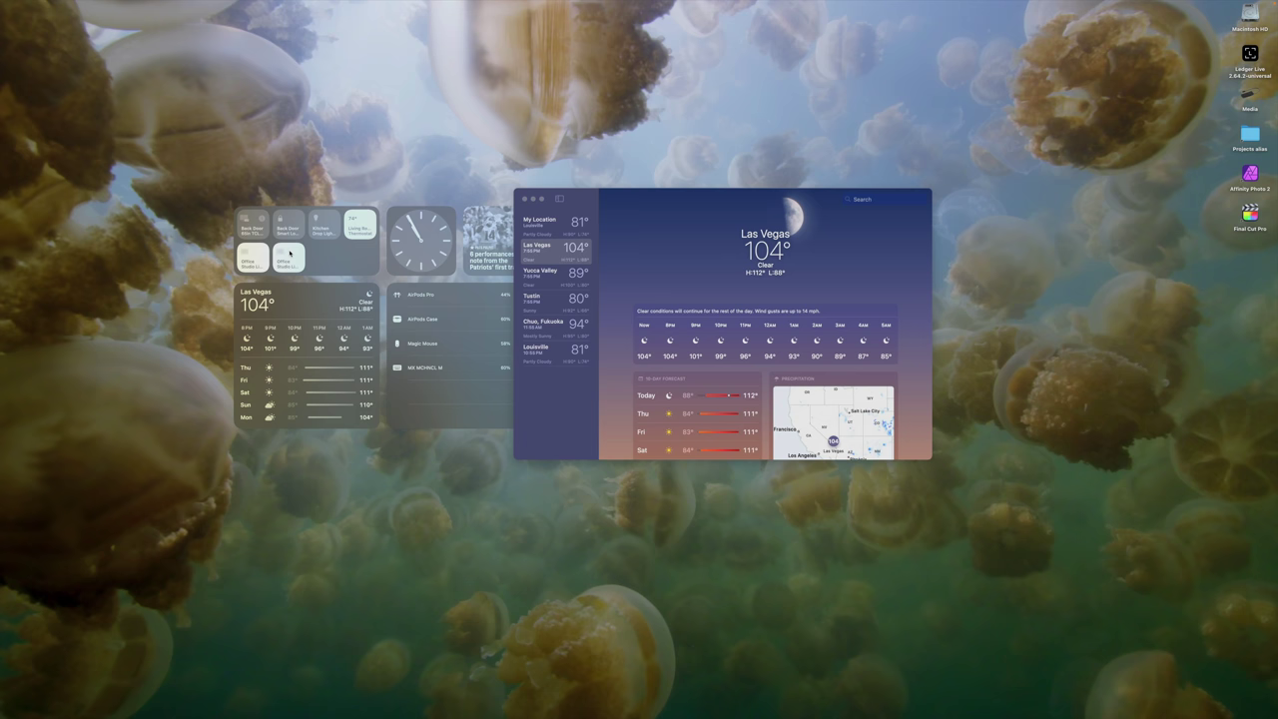
Step: Toggle the first Office Studio light off and on with Weather open, and move the Weather window clear of the widgets
left_click(265, 258)
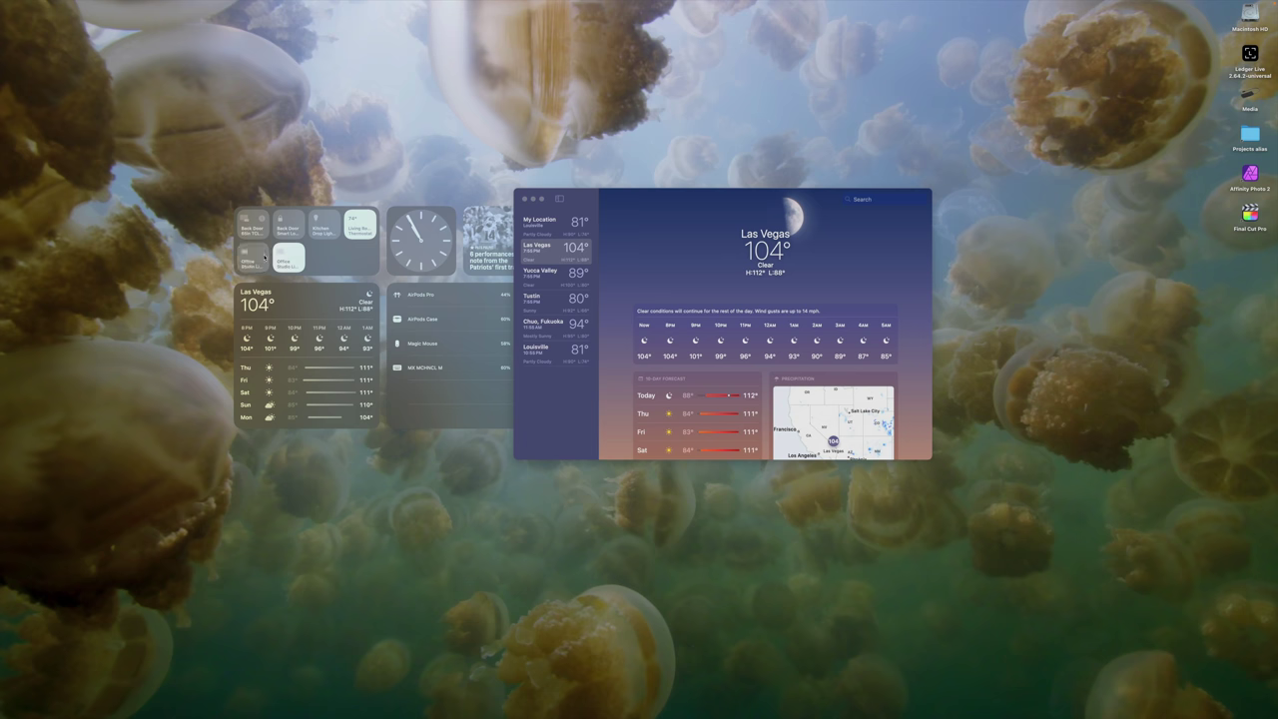
left_click(264, 258)
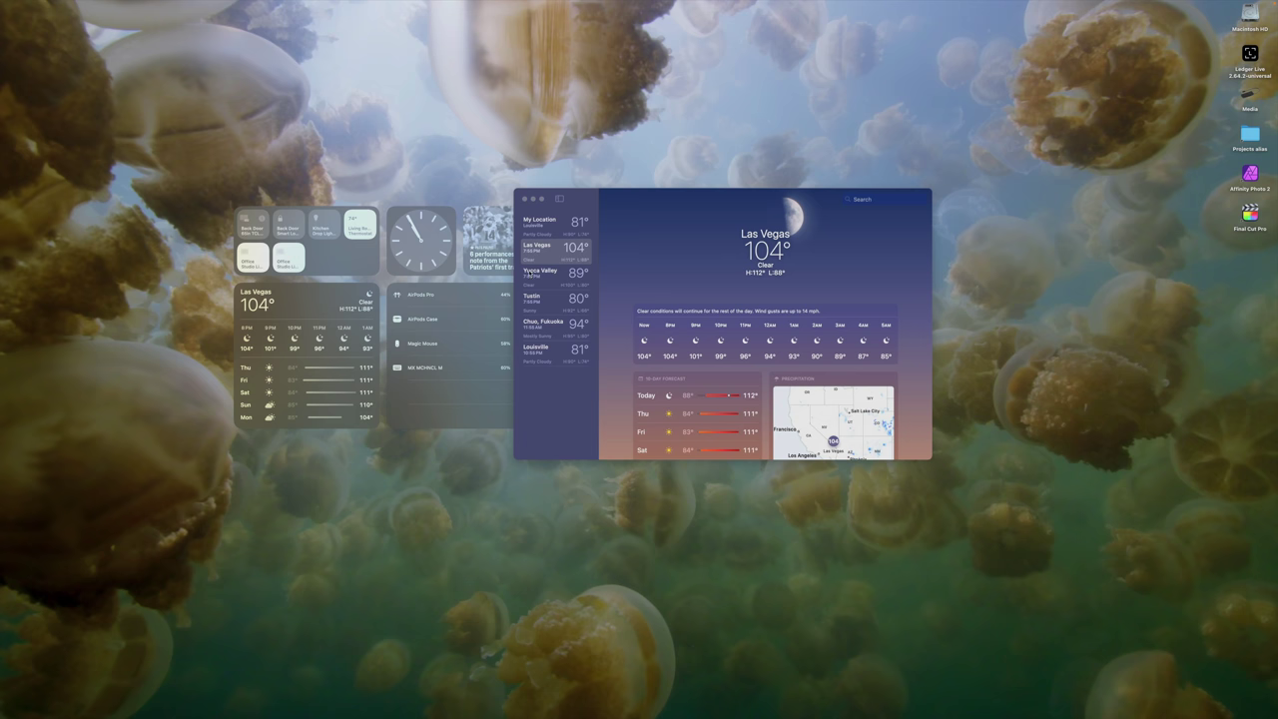
left_click_drag(634, 204, 690, 262)
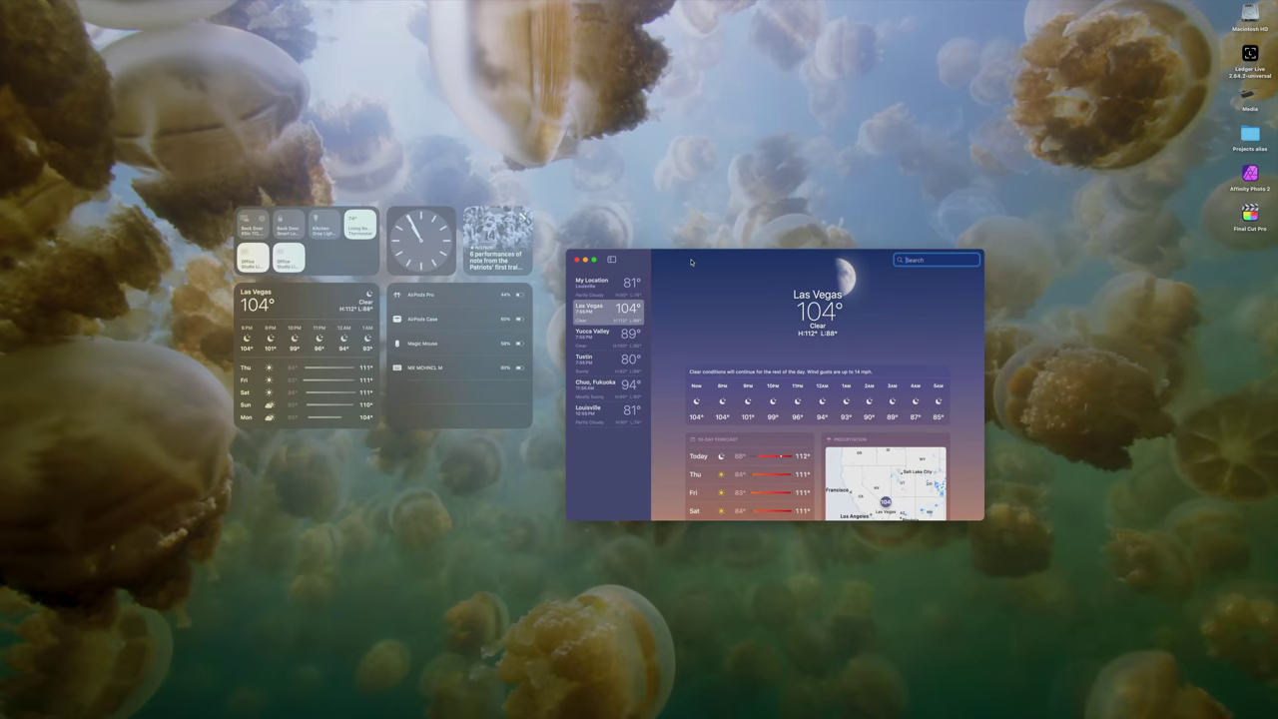
Step: Reveal the desktop once more, bring the Weather window back, and close it
left_click(672, 199)
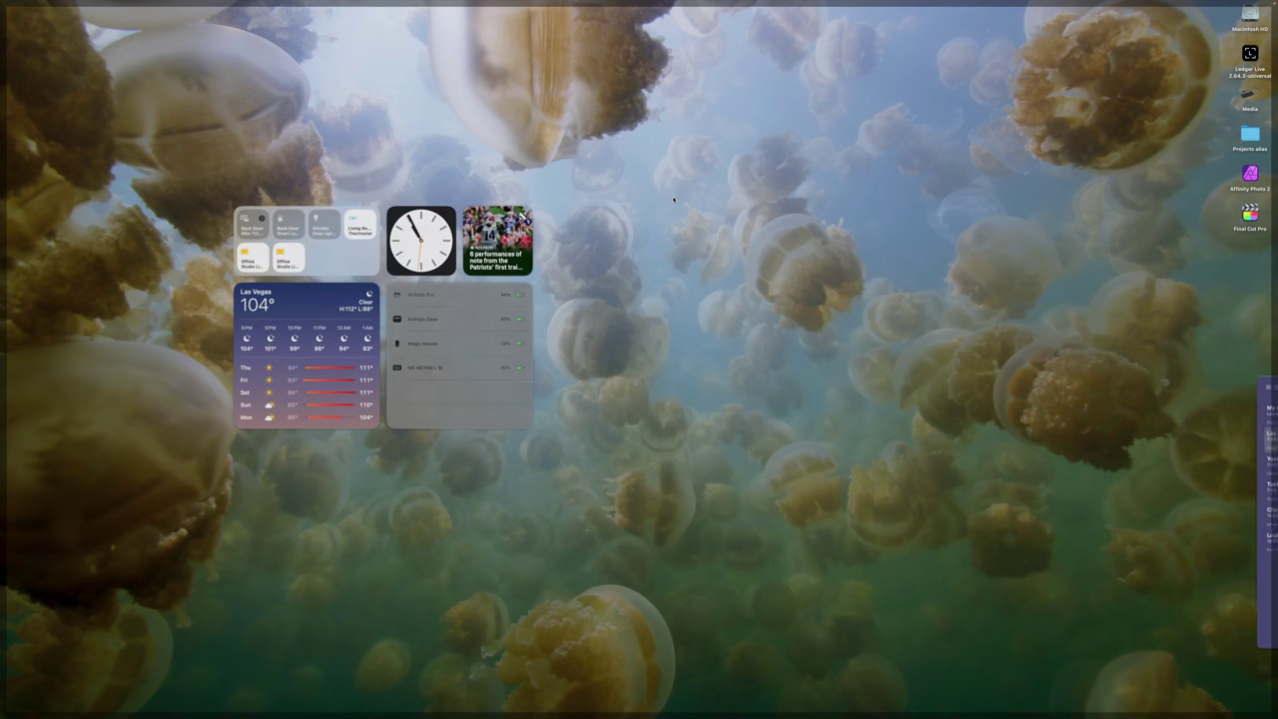
left_click(672, 199)
left_click(576, 260)
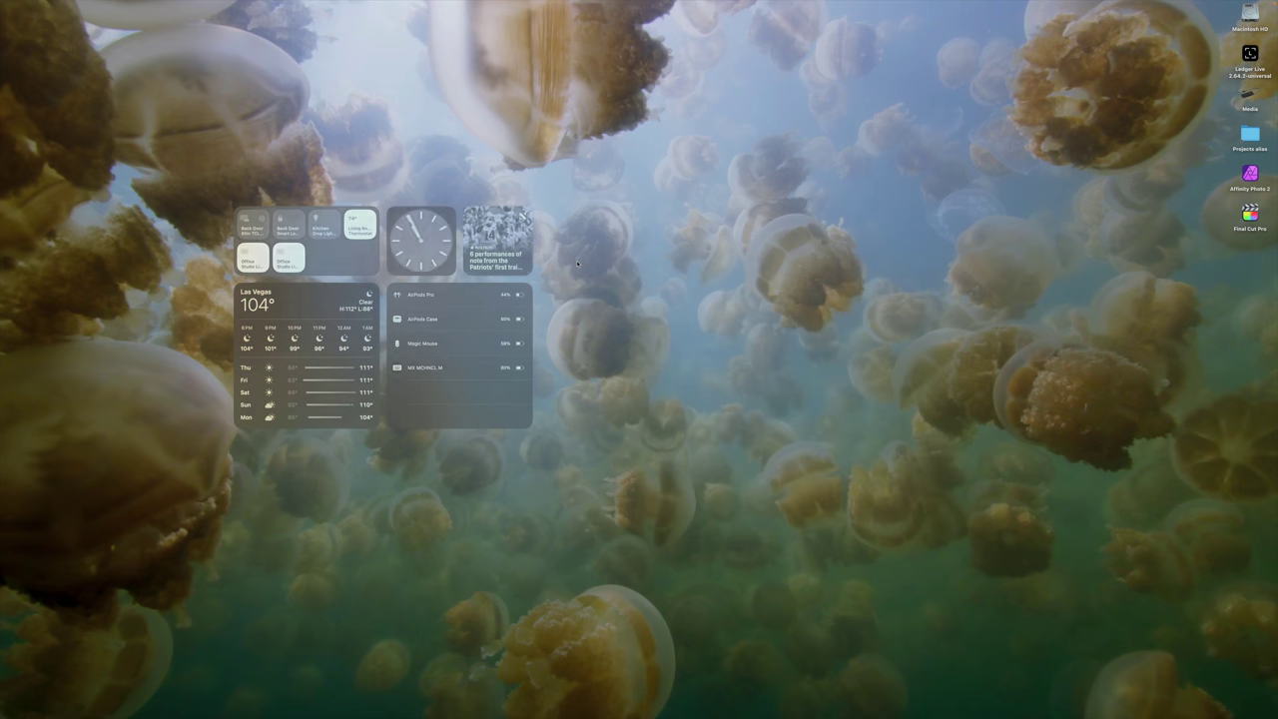
Step: Switch to System Settings and open the Desktop & Dock settings
mouse_move(587, 698)
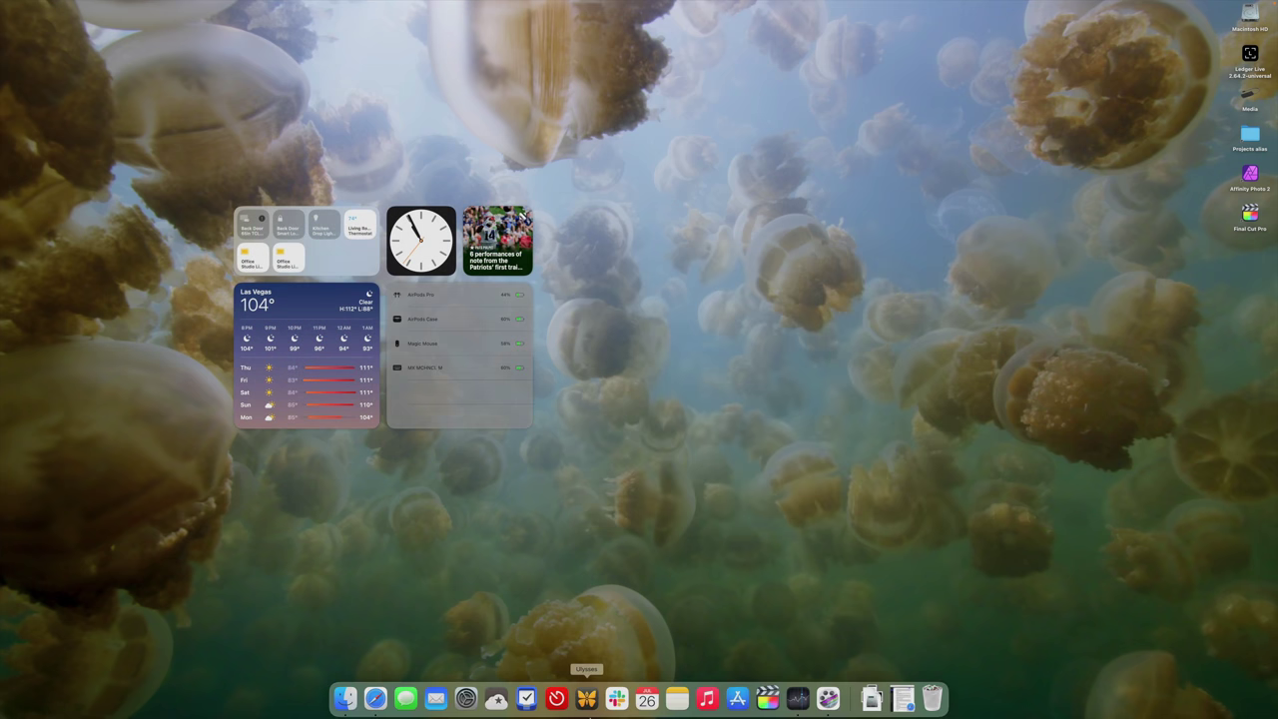
left_click(465, 698)
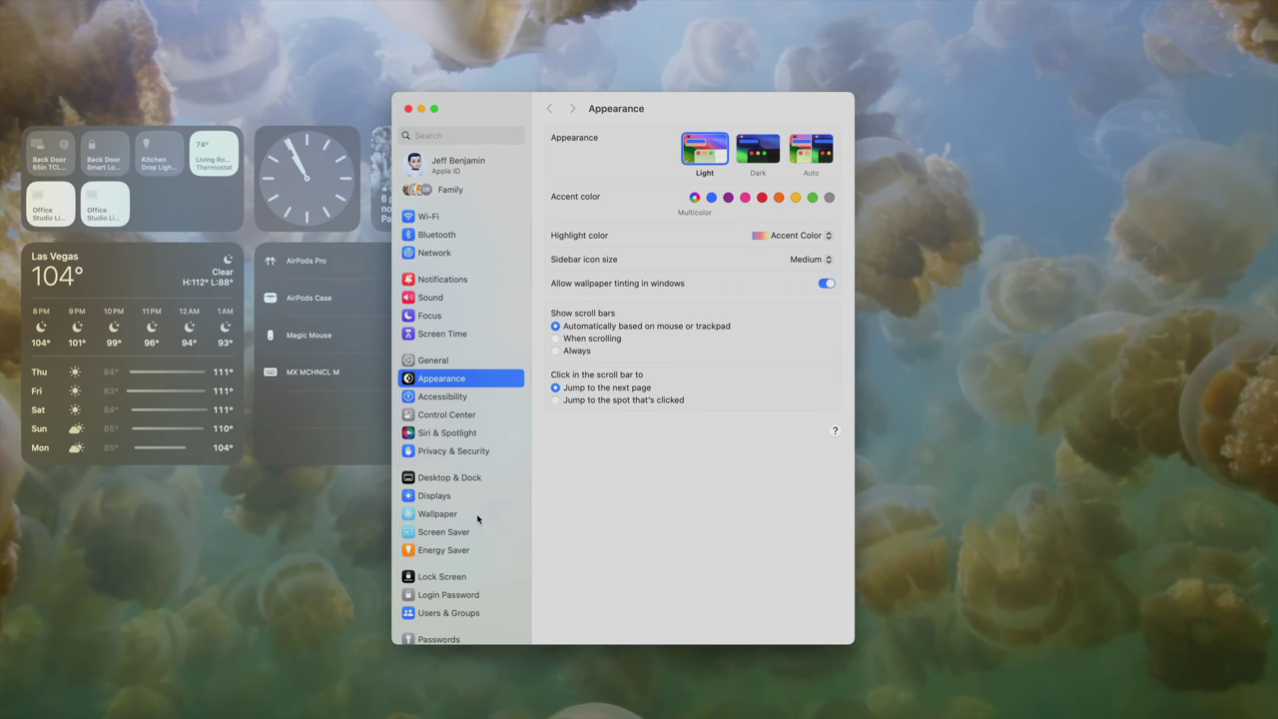
left_click(470, 477)
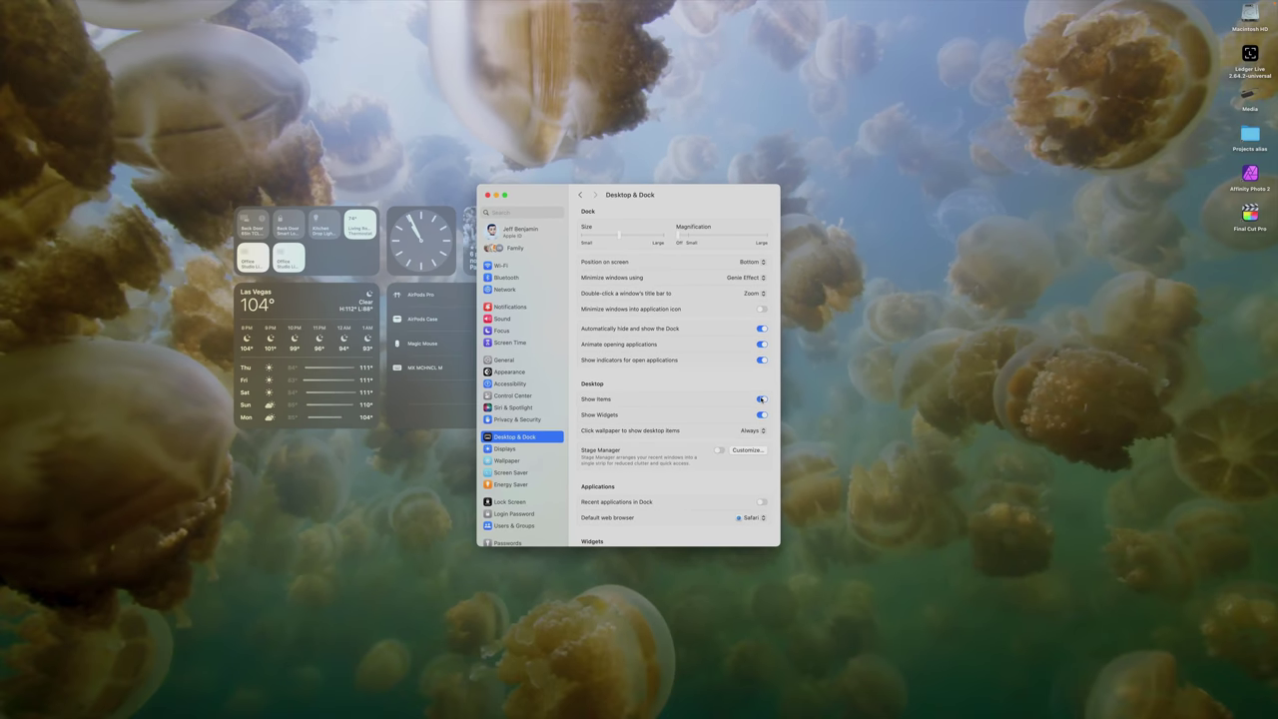
Step: Turn off Show Items for the desktop, then reveal the desktop and bring the settings window back
left_click(827, 419)
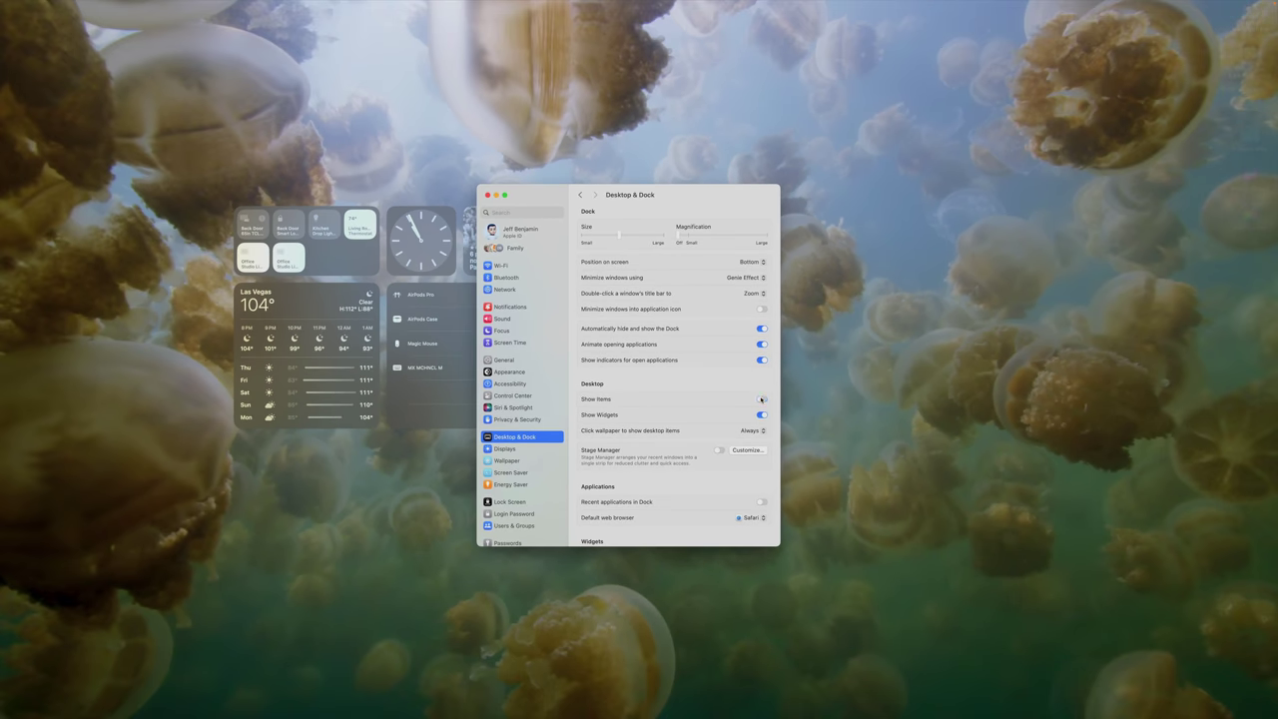
left_click(833, 392)
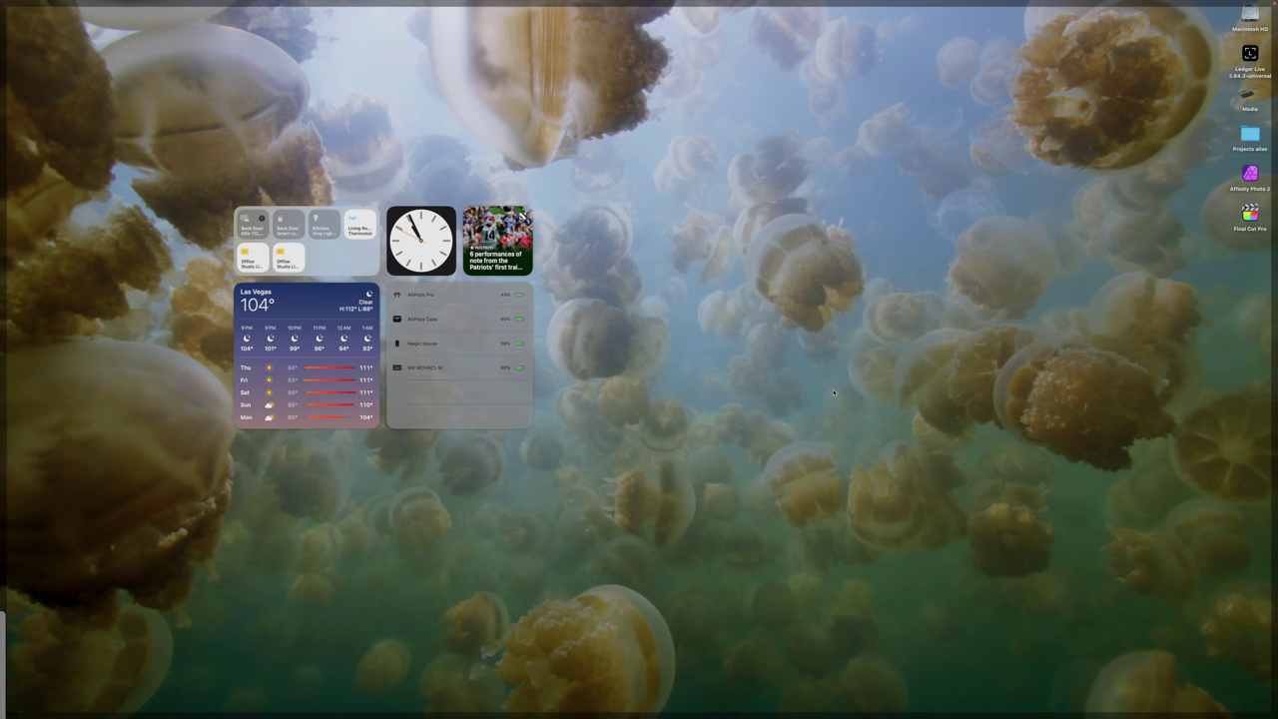
left_click(834, 391)
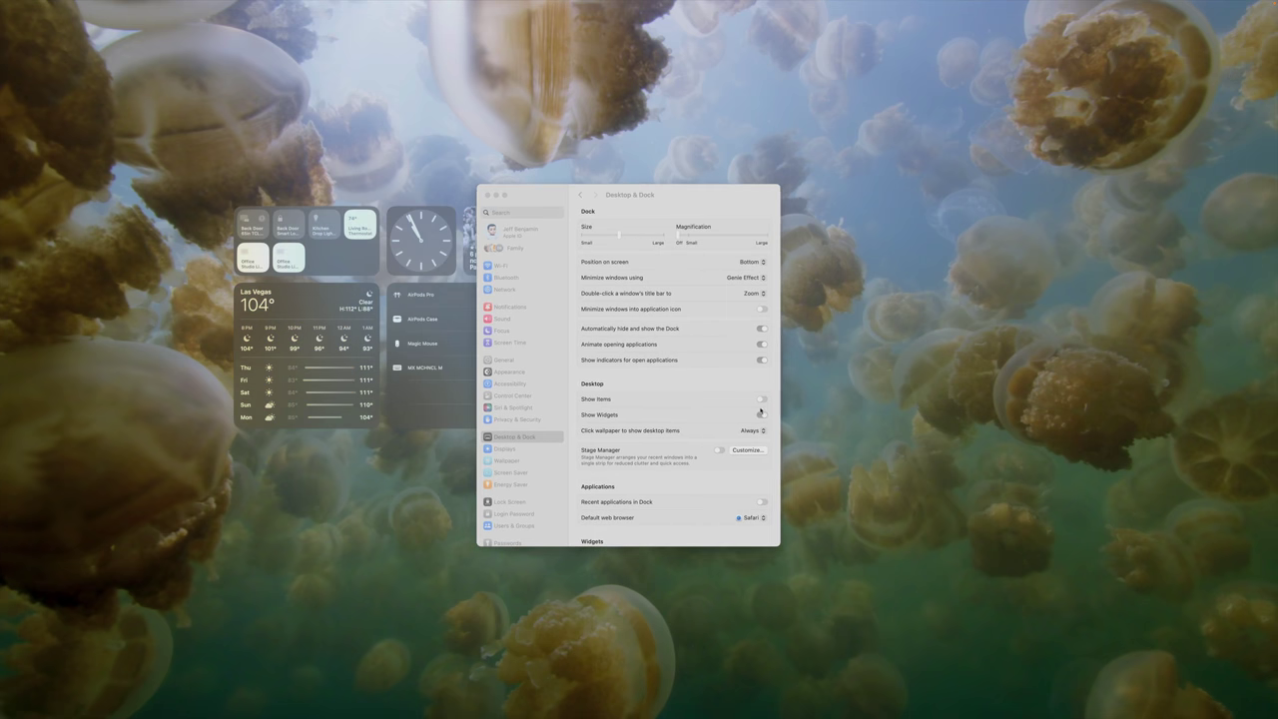
Step: Turn off Show Widgets for the desktop, then reveal the desktop and bring the settings window back
left_click(761, 413)
left_click(762, 415)
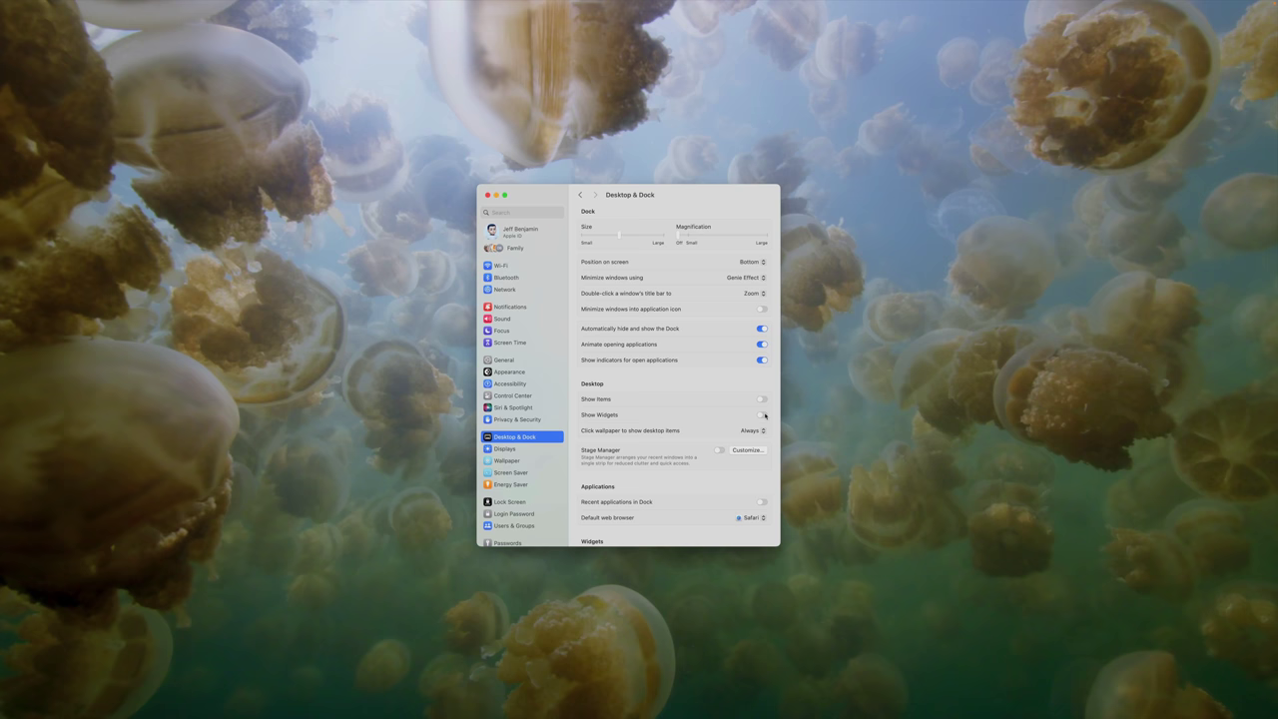
left_click(837, 372)
left_click(836, 370)
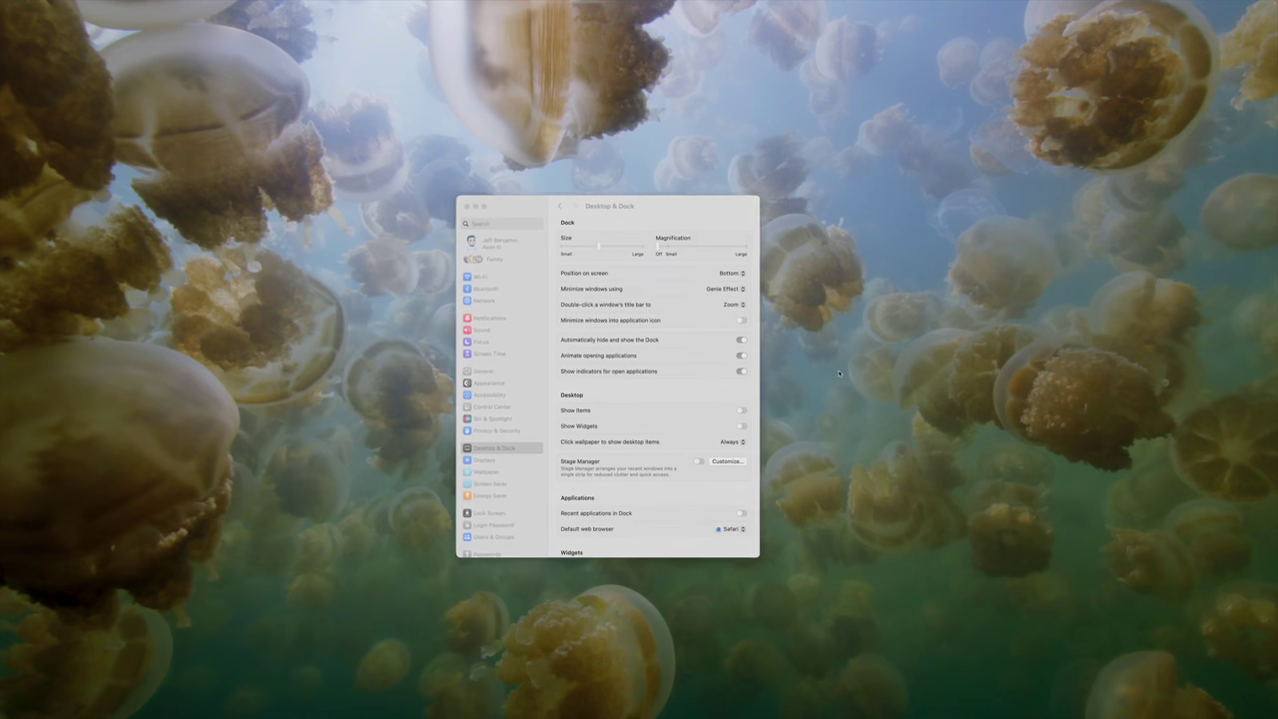
Step: Turn Show Items and Show Widgets back on for the desktop
left_click(757, 403)
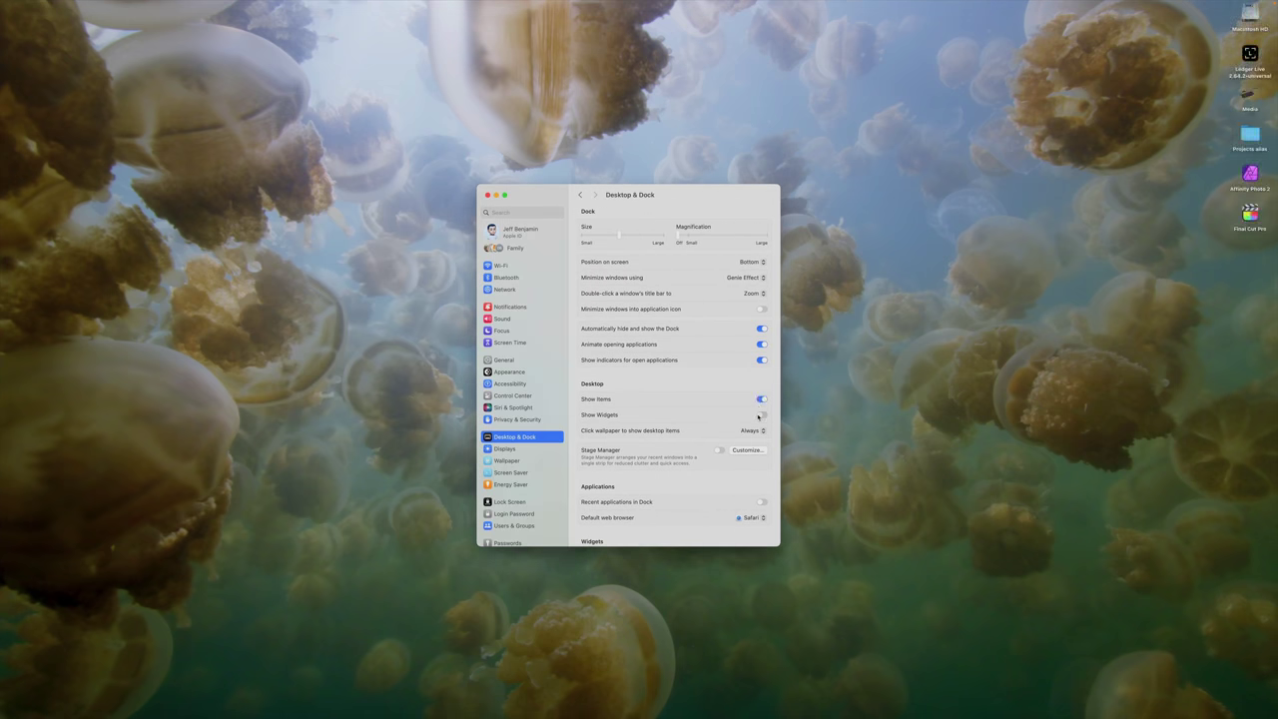
left_click(761, 414)
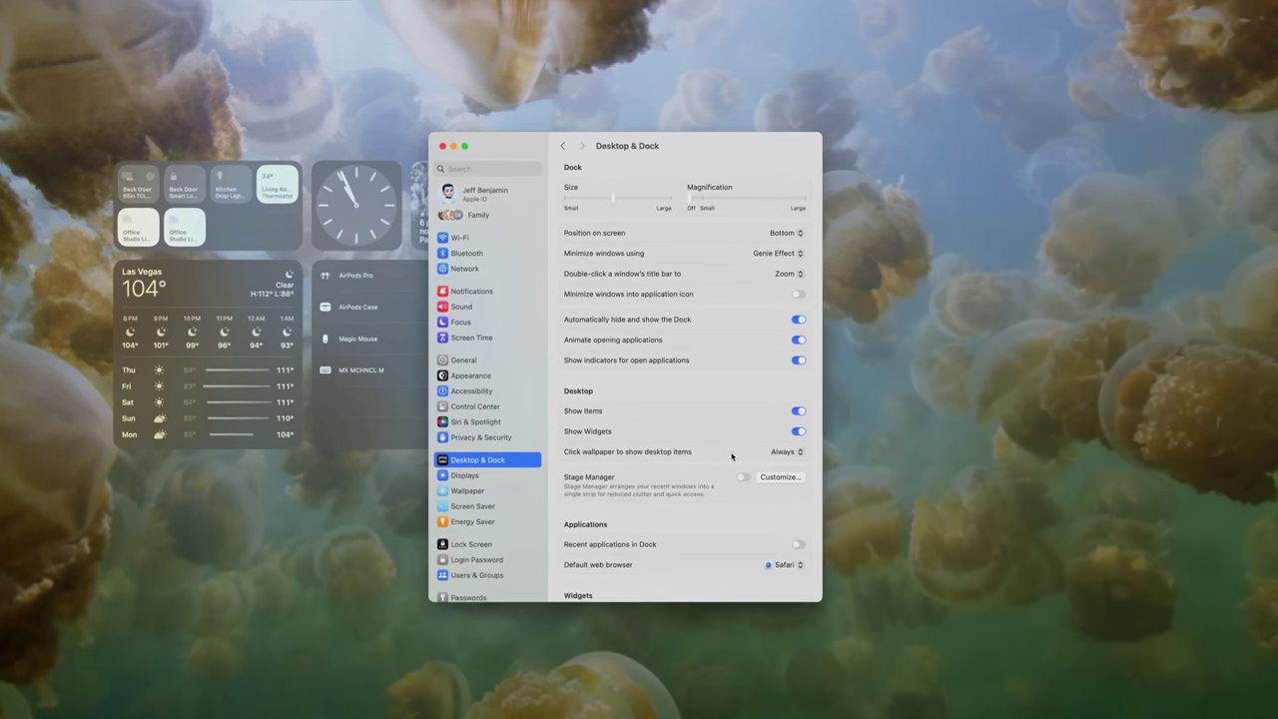
Step: Set the wallpaper-click option for showing desktop items to Only in Stage Manager and try it on the wallpaper
left_click(751, 430)
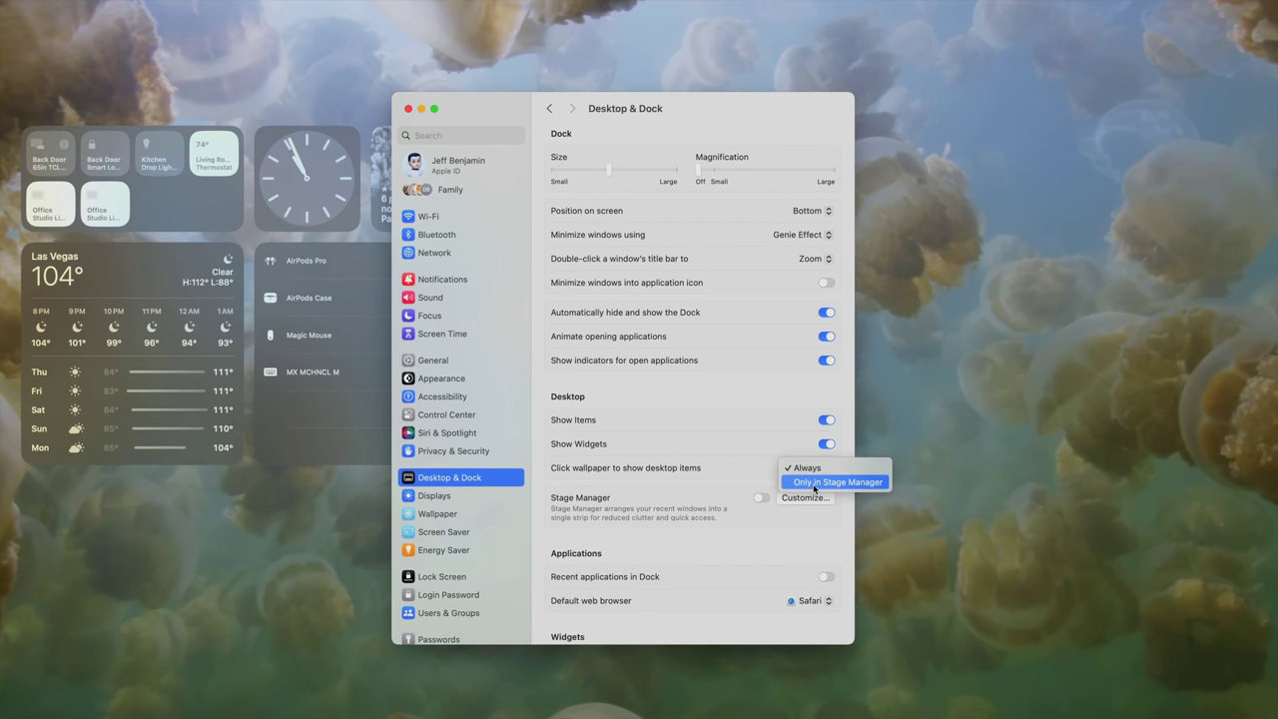
left_click(813, 482)
left_click(924, 418)
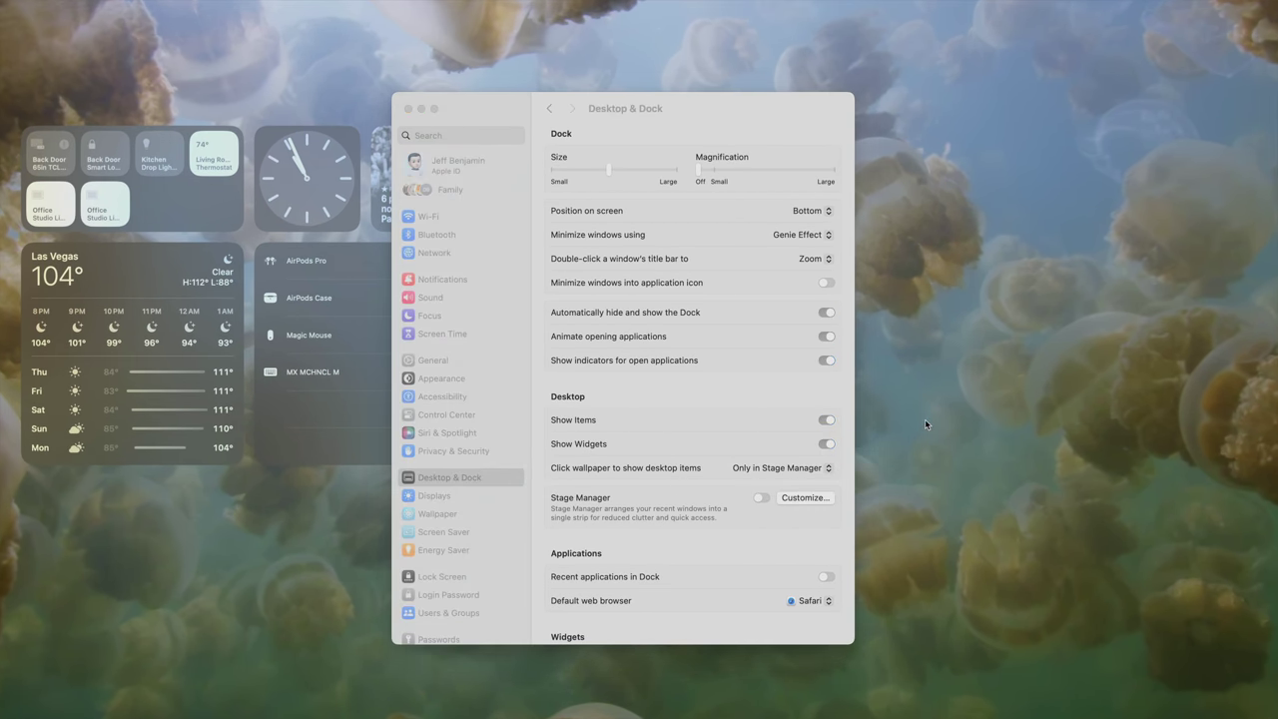
Step: Set the wallpaper-click option back to Always, then reveal the desktop and return to the settings window
left_click(796, 474)
left_click(763, 448)
left_click(985, 367)
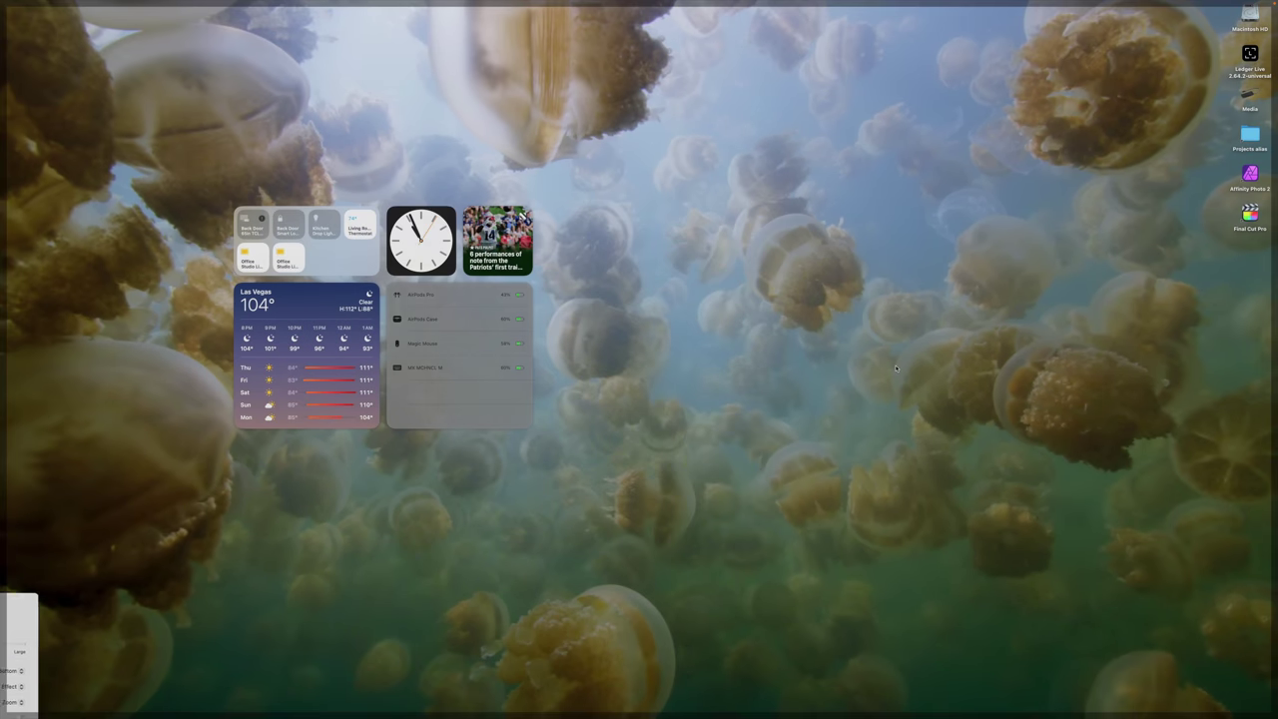
left_click(896, 368)
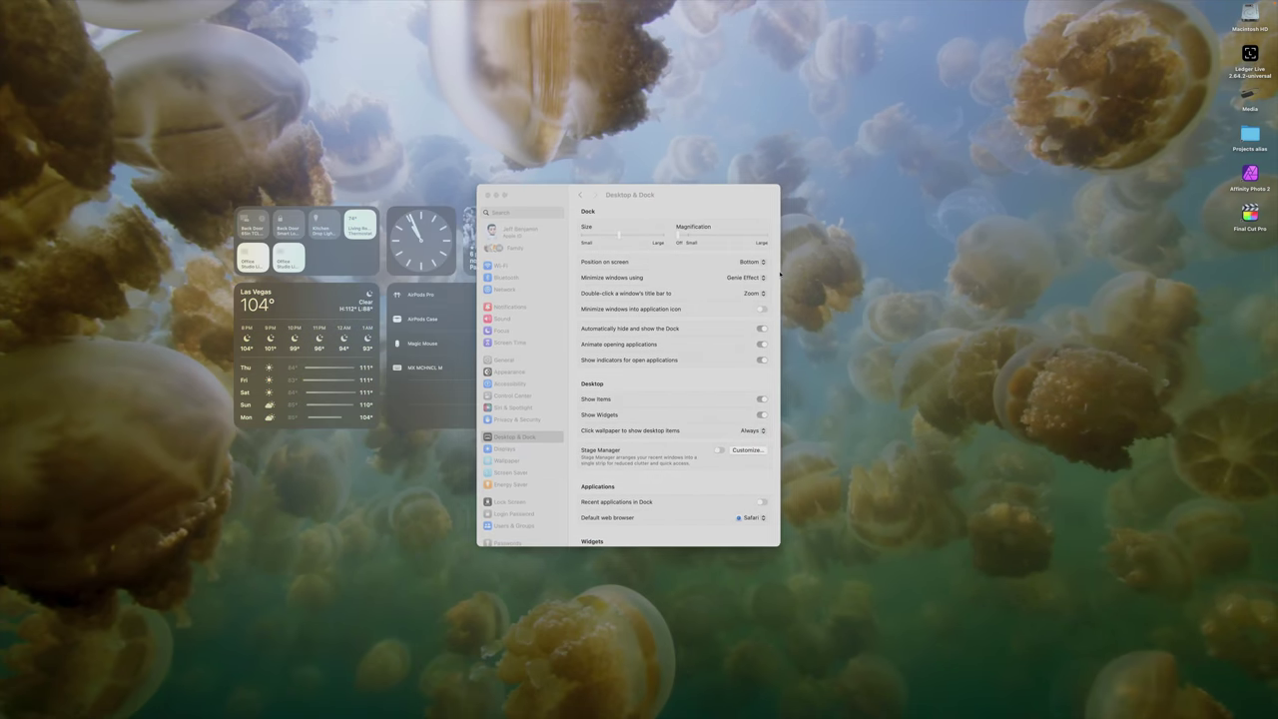
left_click(666, 183)
left_click(665, 190)
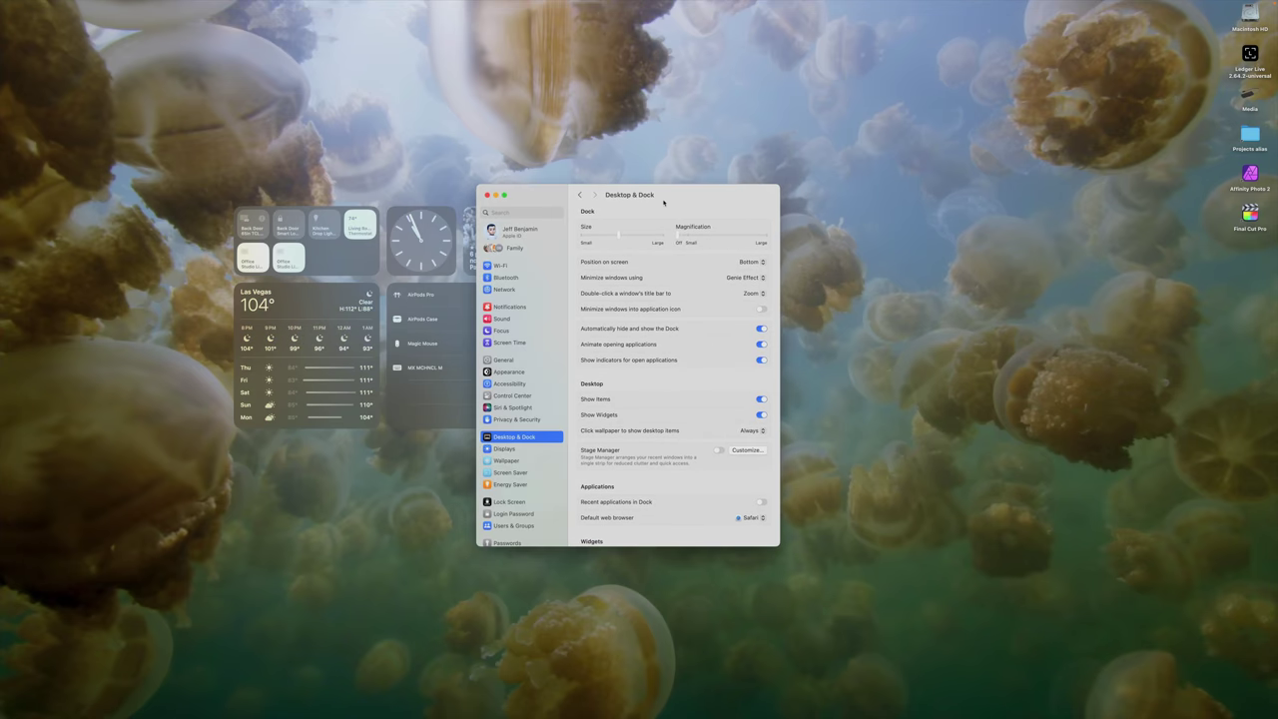
Step: Set the widget style to Full-color, then reveal the desktop and bring the settings window back
scroll(650, 445, "down", 5)
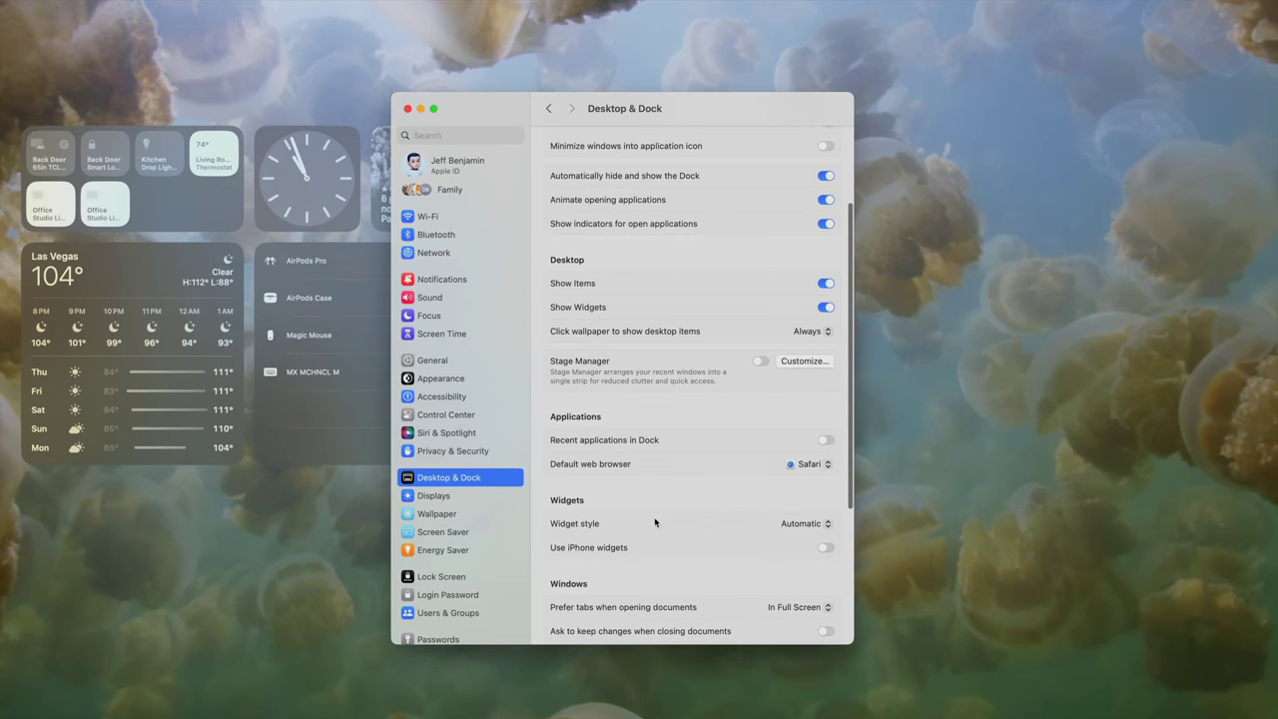
left_click(760, 469)
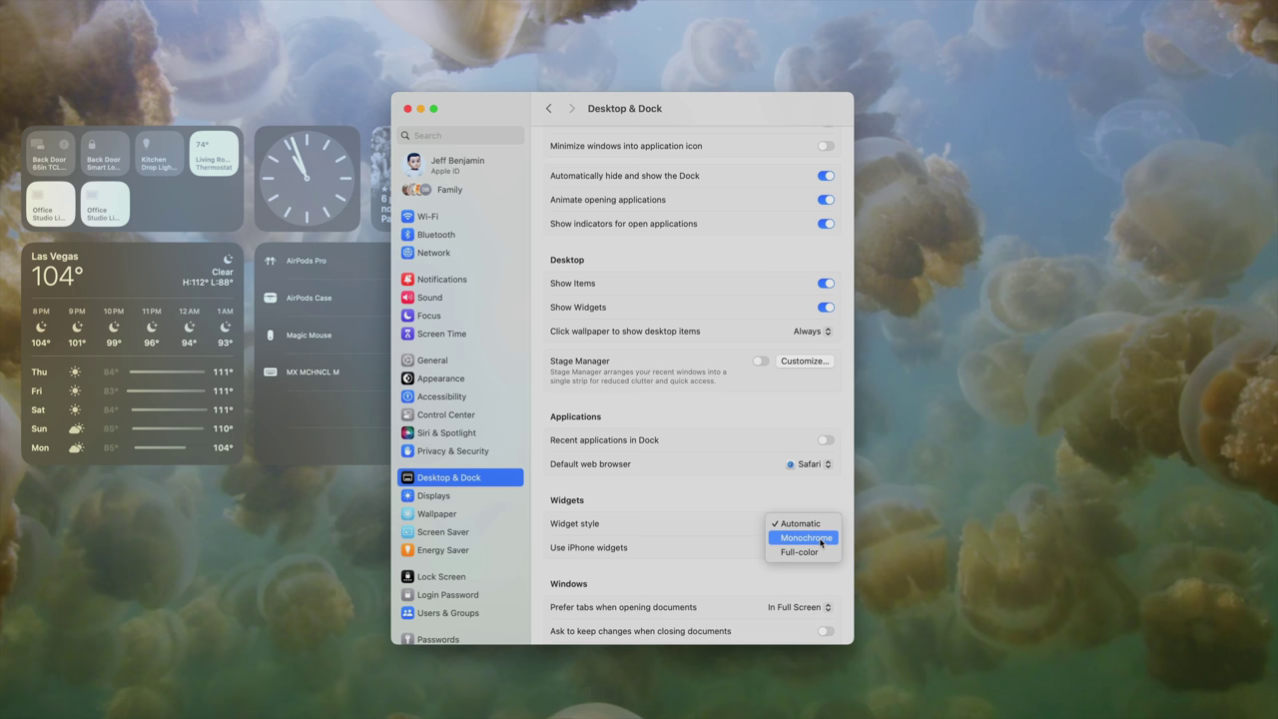
left_click(807, 537)
left_click(816, 527)
left_click(805, 537)
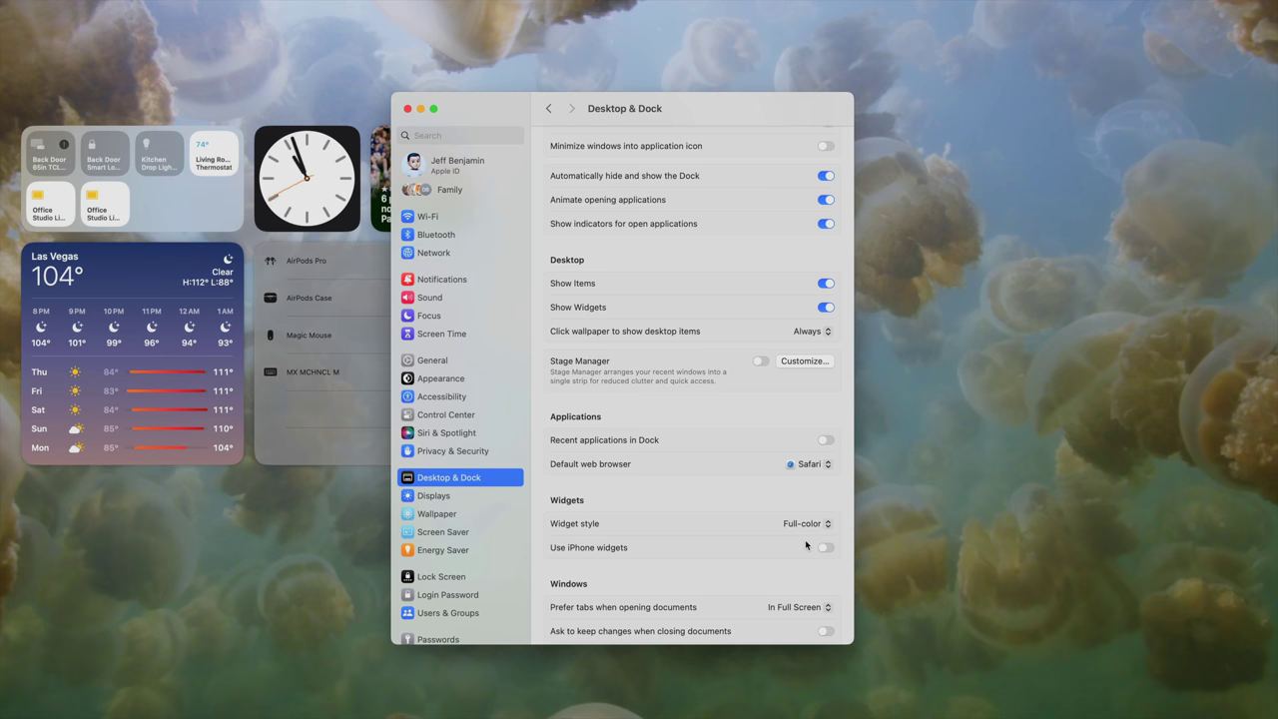
left_click(910, 513)
left_click(816, 532)
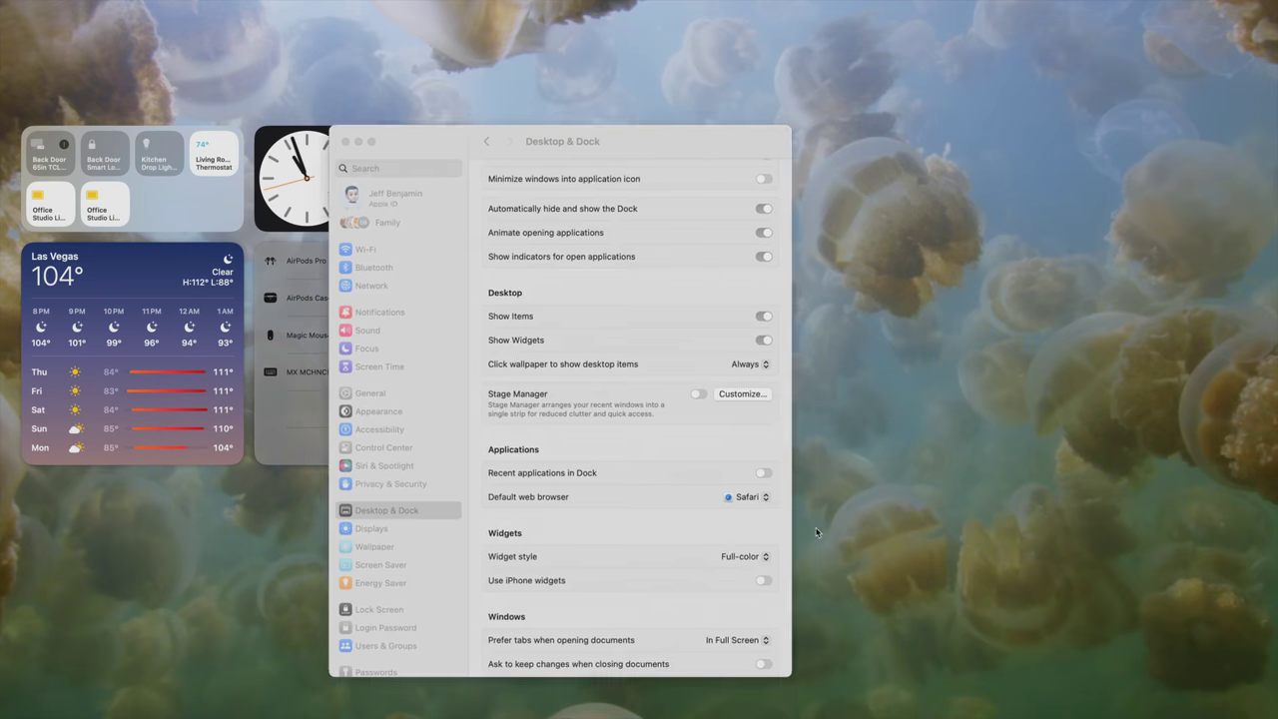
Step: Set the widget style to Monochrome, then reveal the desktop and bring the settings window back
left_click(799, 523)
left_click(805, 507)
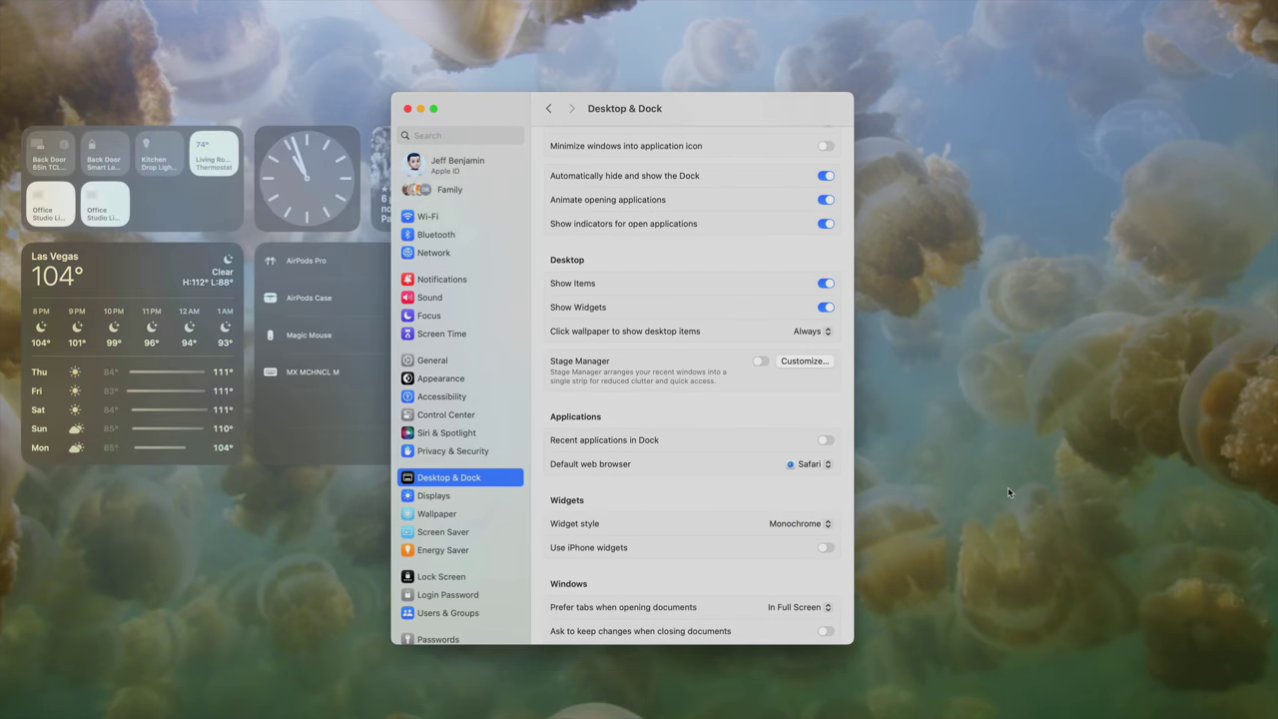
left_click(1008, 486)
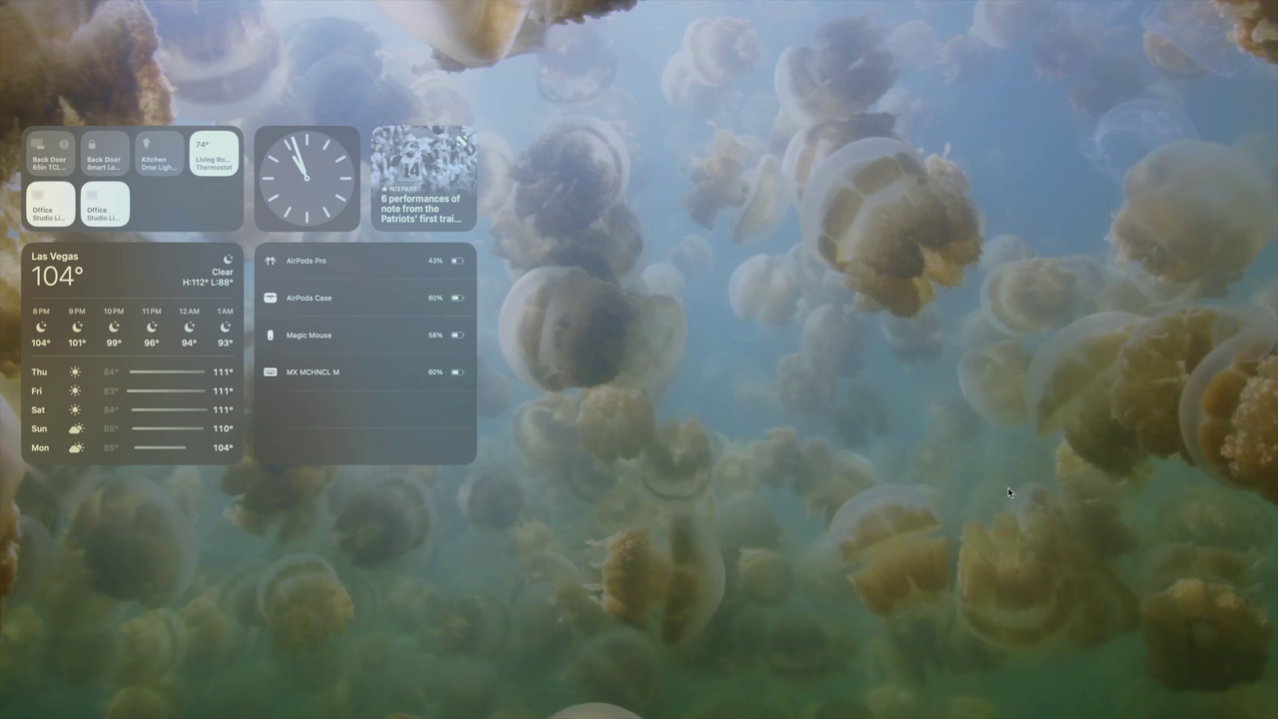
left_click(1008, 486)
Step: Set the widget style back to Automatic, then reveal the desktop and bring the settings window back
left_click(795, 523)
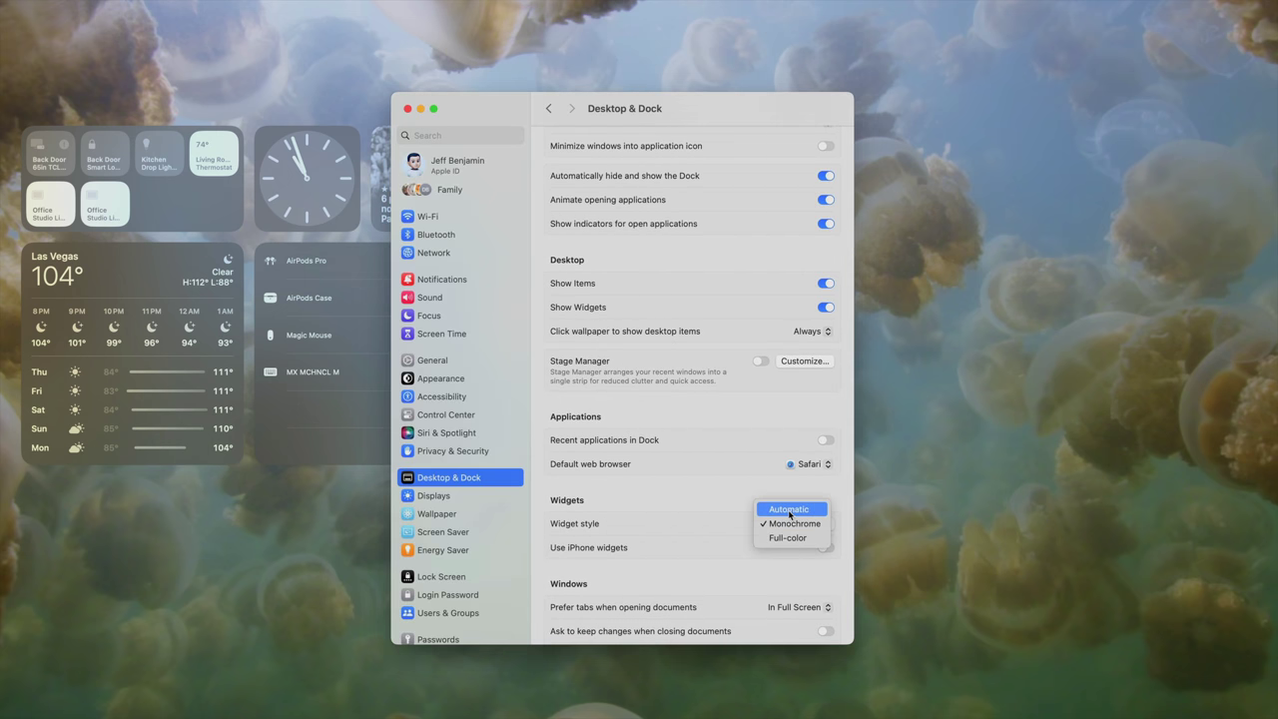
left_click(788, 509)
left_click(973, 500)
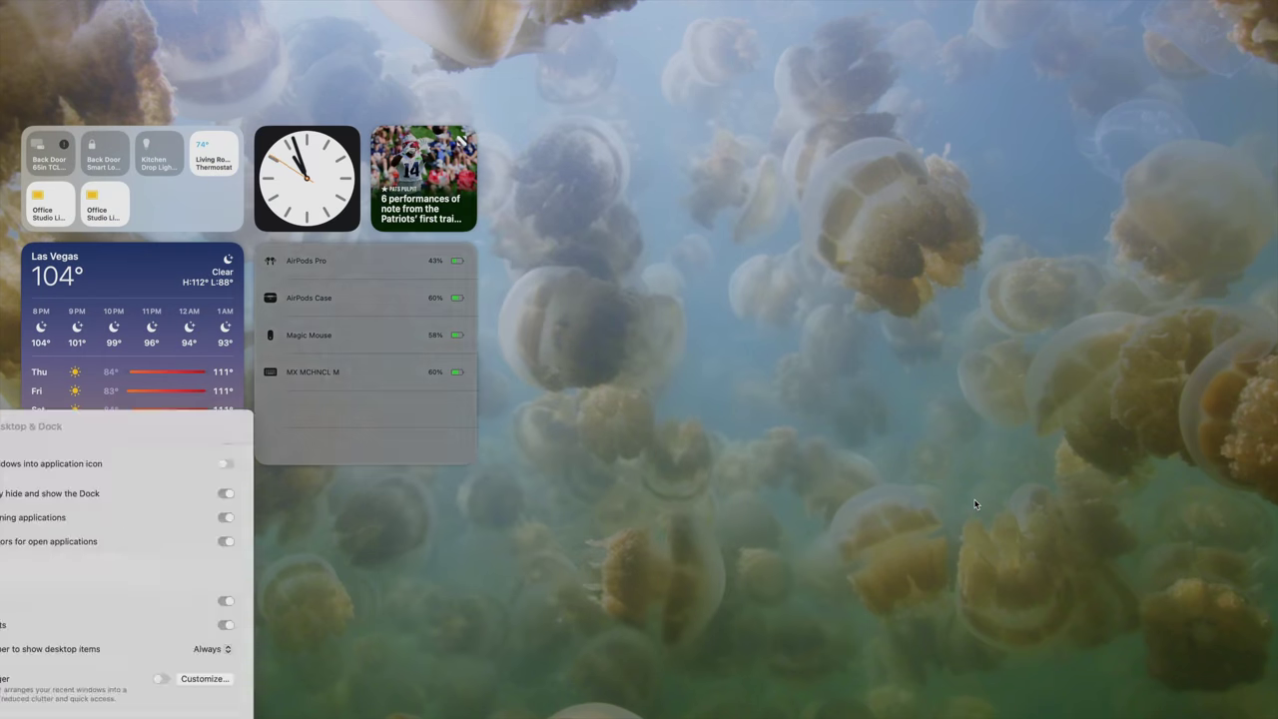
left_click(975, 505)
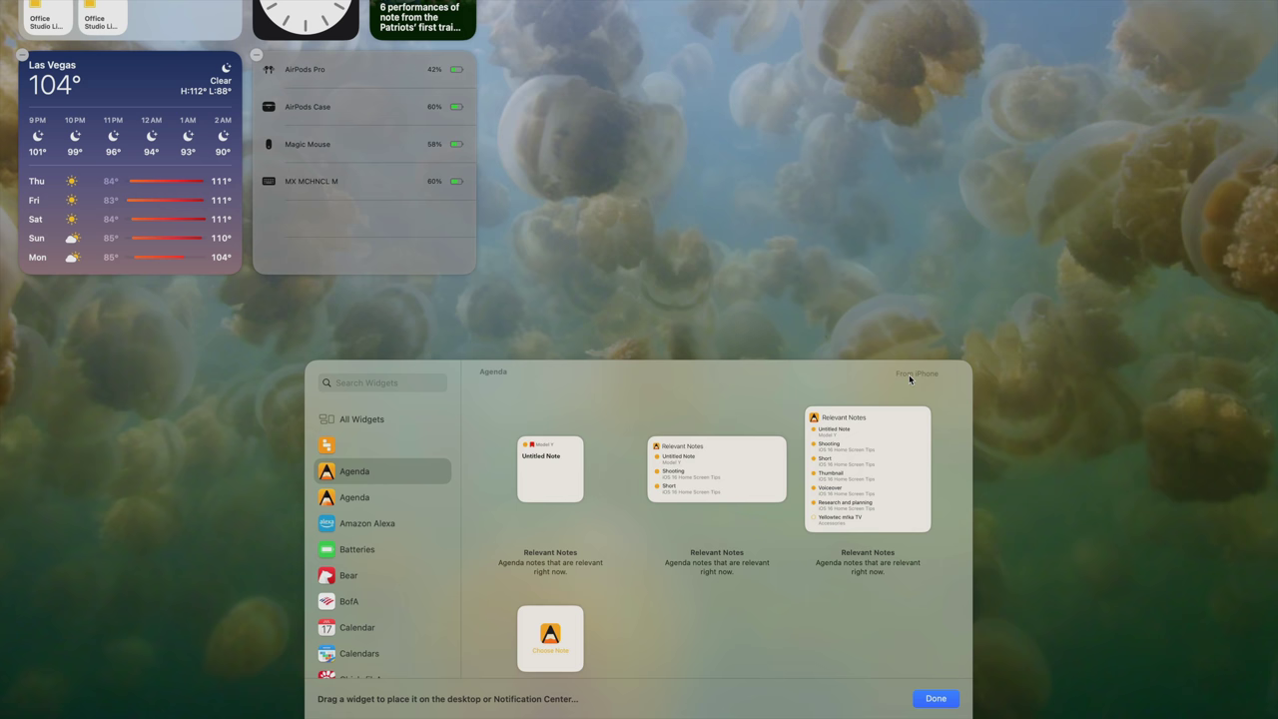
Step: Compare the widgets of the two Agenda entries, Mac and iPhone, in the widget gallery
left_click(379, 498)
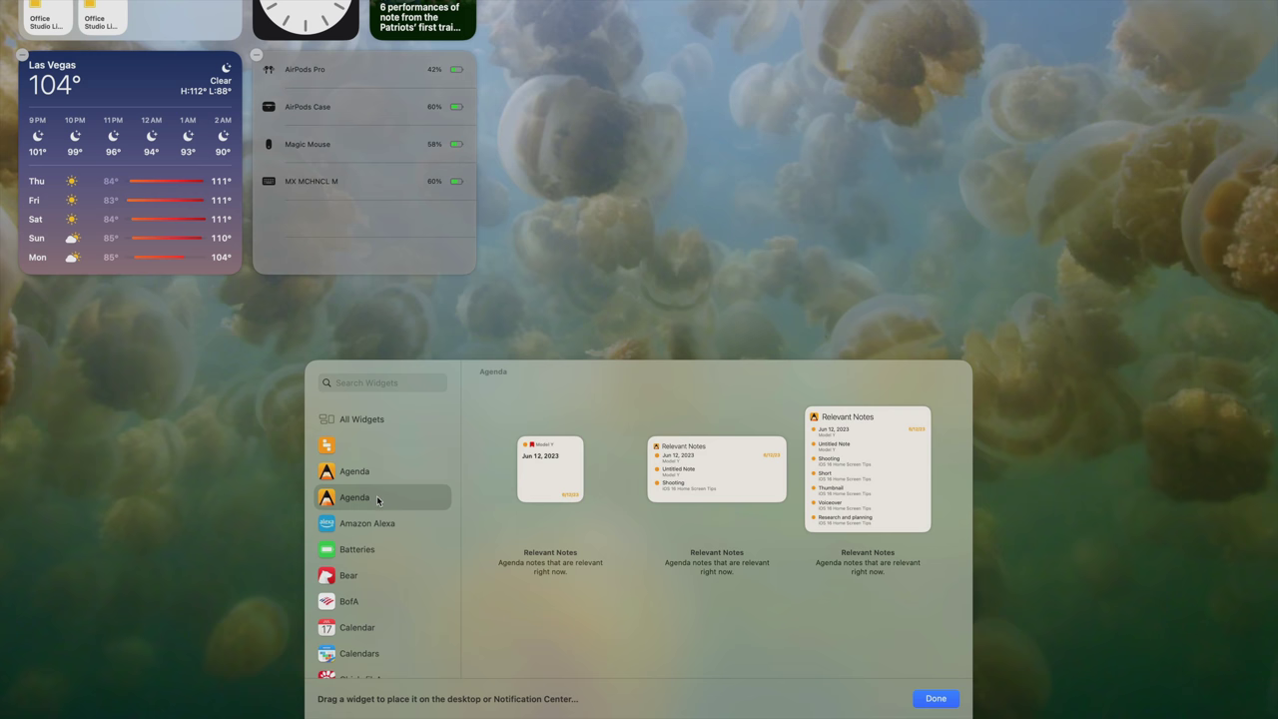
left_click(372, 474)
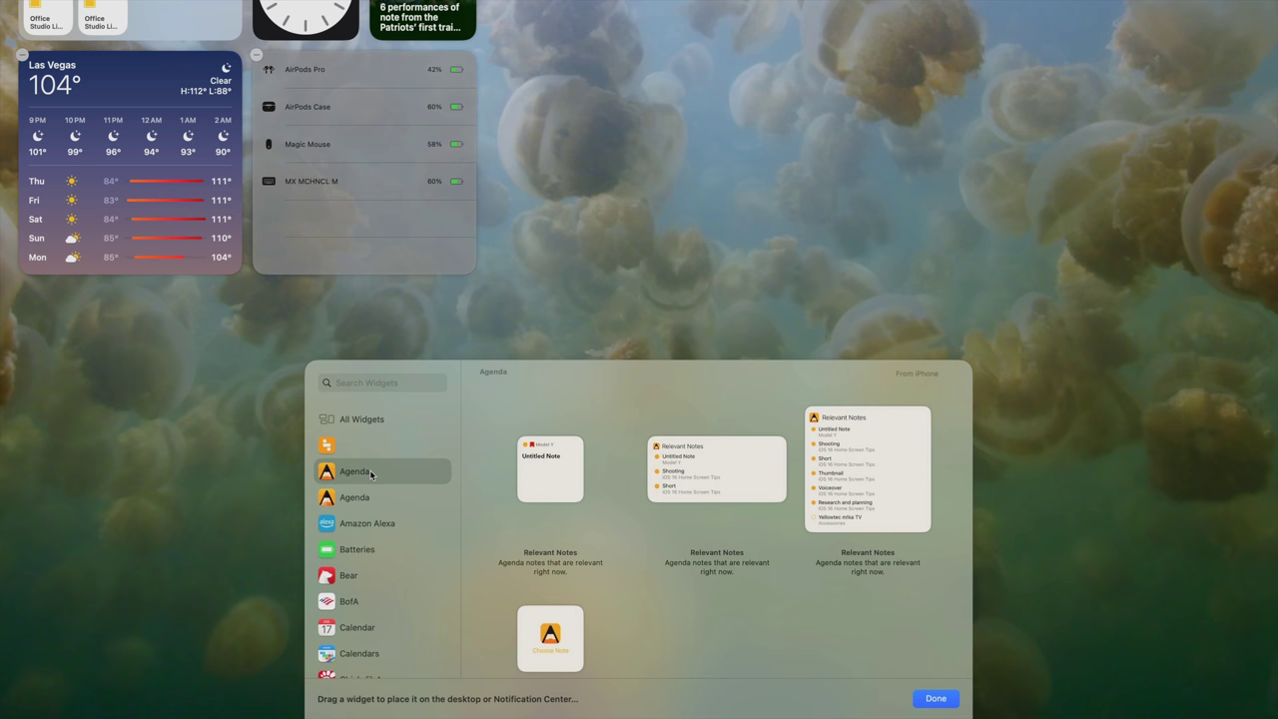
Step: Place the large Coinbase Watchlist widget from the iPhone on the desktop beside the batteries widget
scroll(370, 474, "down", 5)
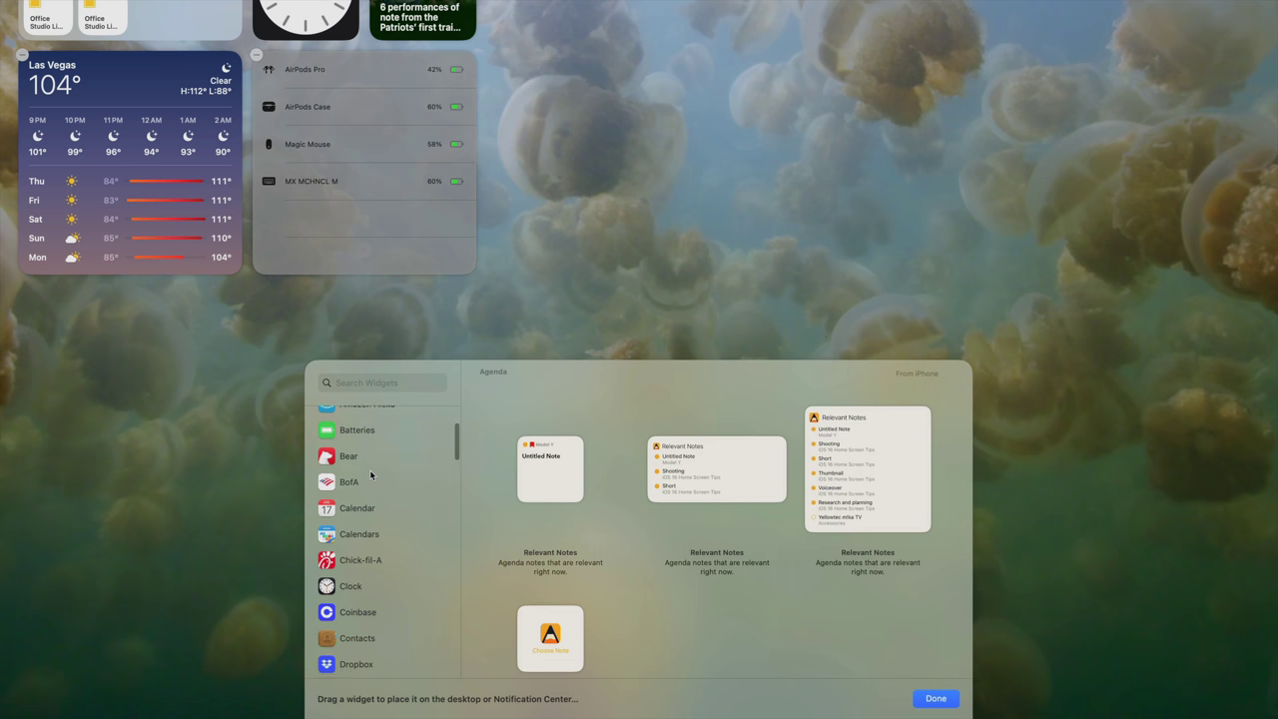
scroll(371, 475, "down", 7)
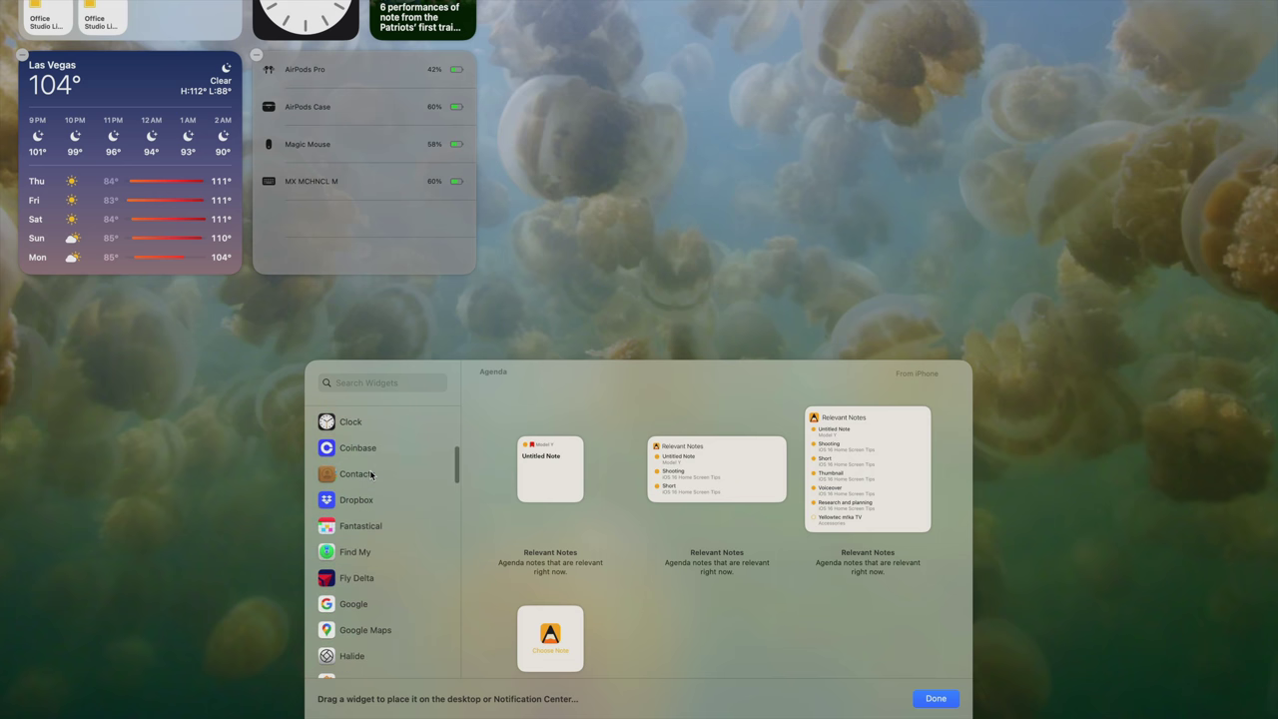
scroll(371, 475, "up", 2)
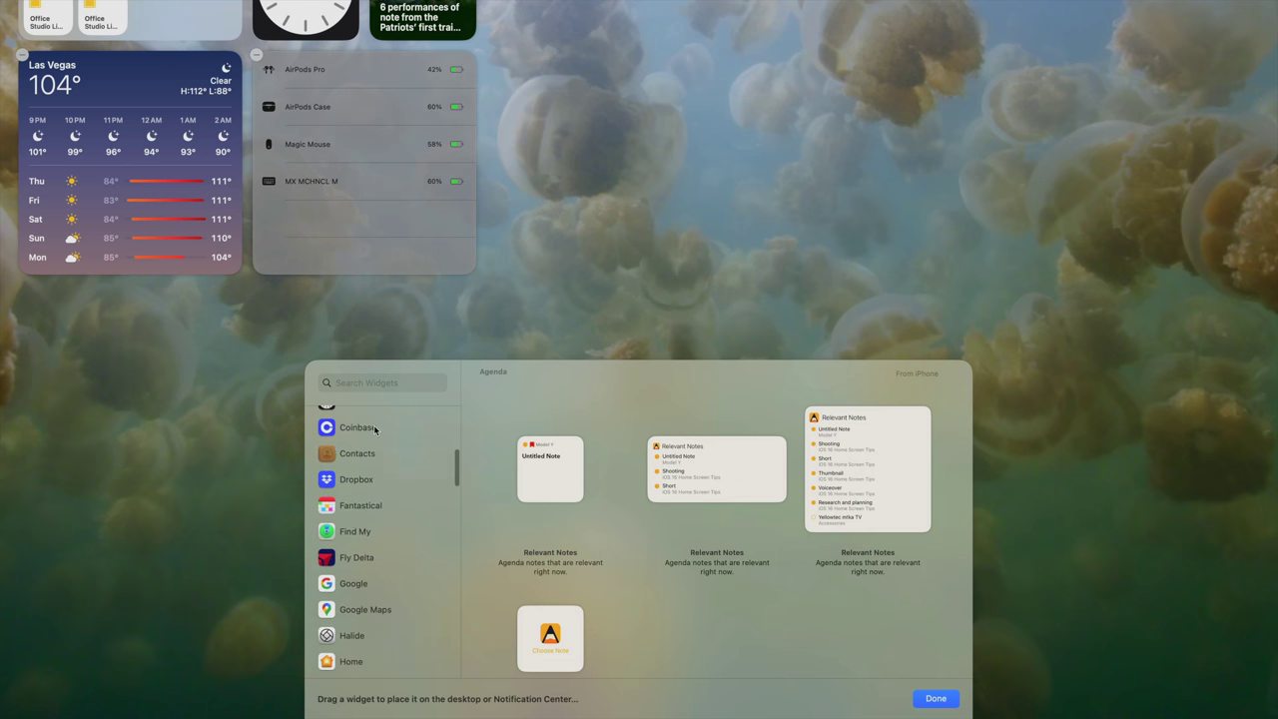
left_click(375, 429)
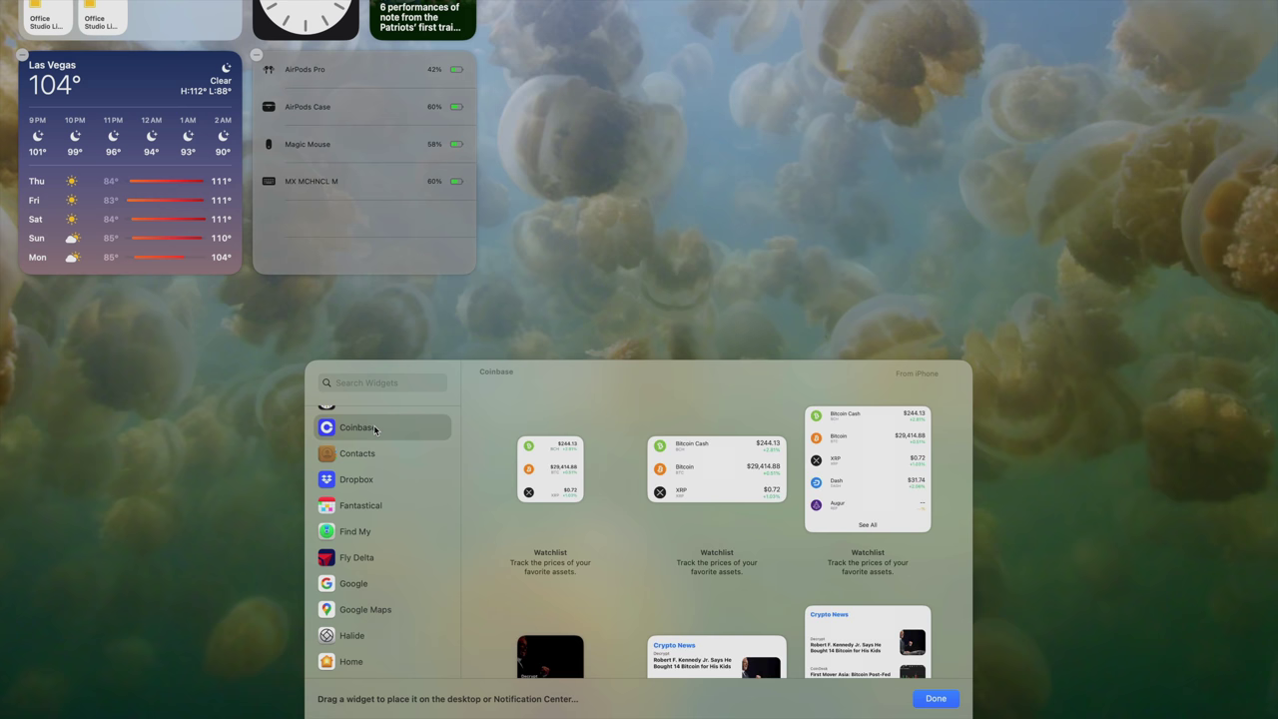
left_click_drag(831, 508, 587, 196)
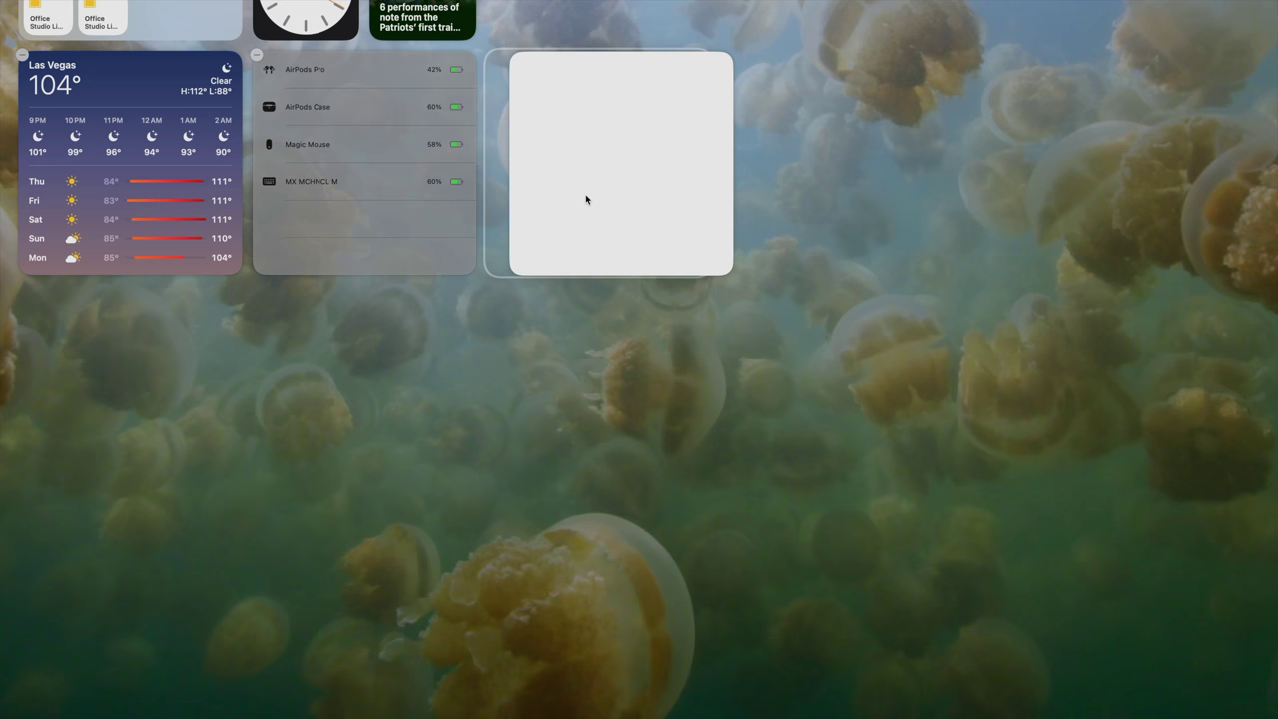
left_click(589, 299)
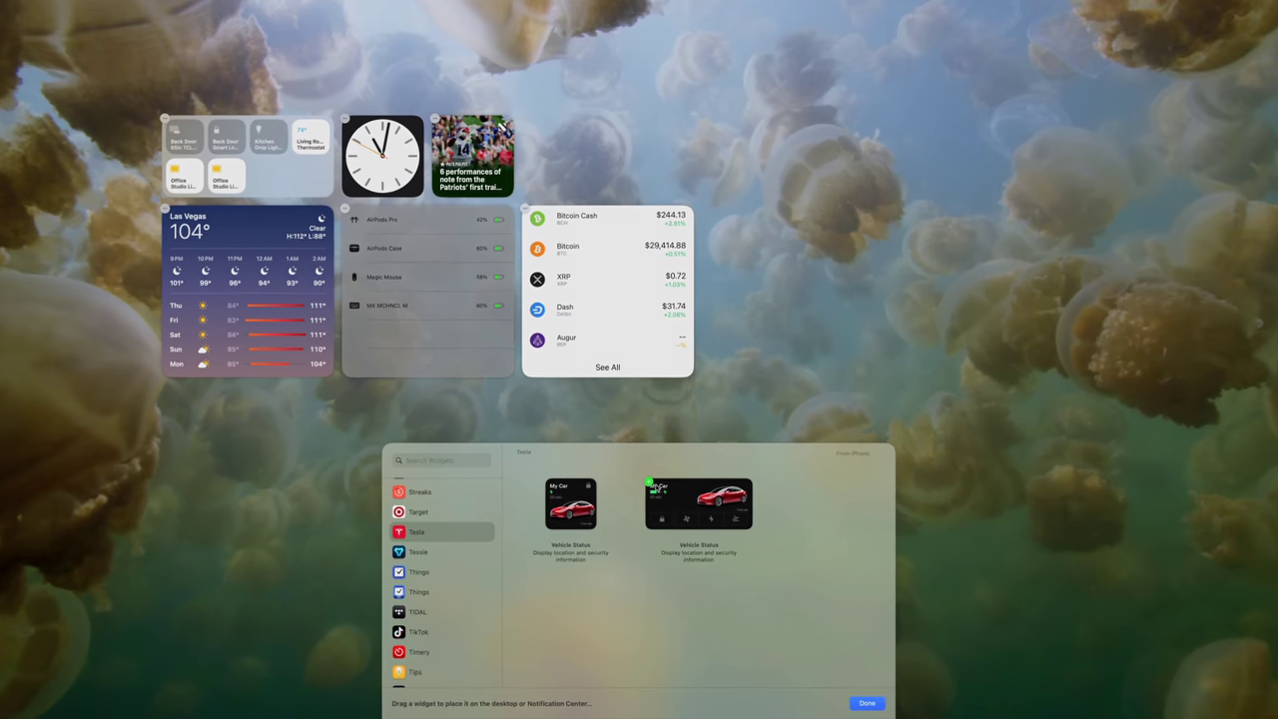
Step: Place the medium Tesla Vehicle Status widget on the desktop directly above the Coinbase widget
left_click_drag(693, 429, 593, 221)
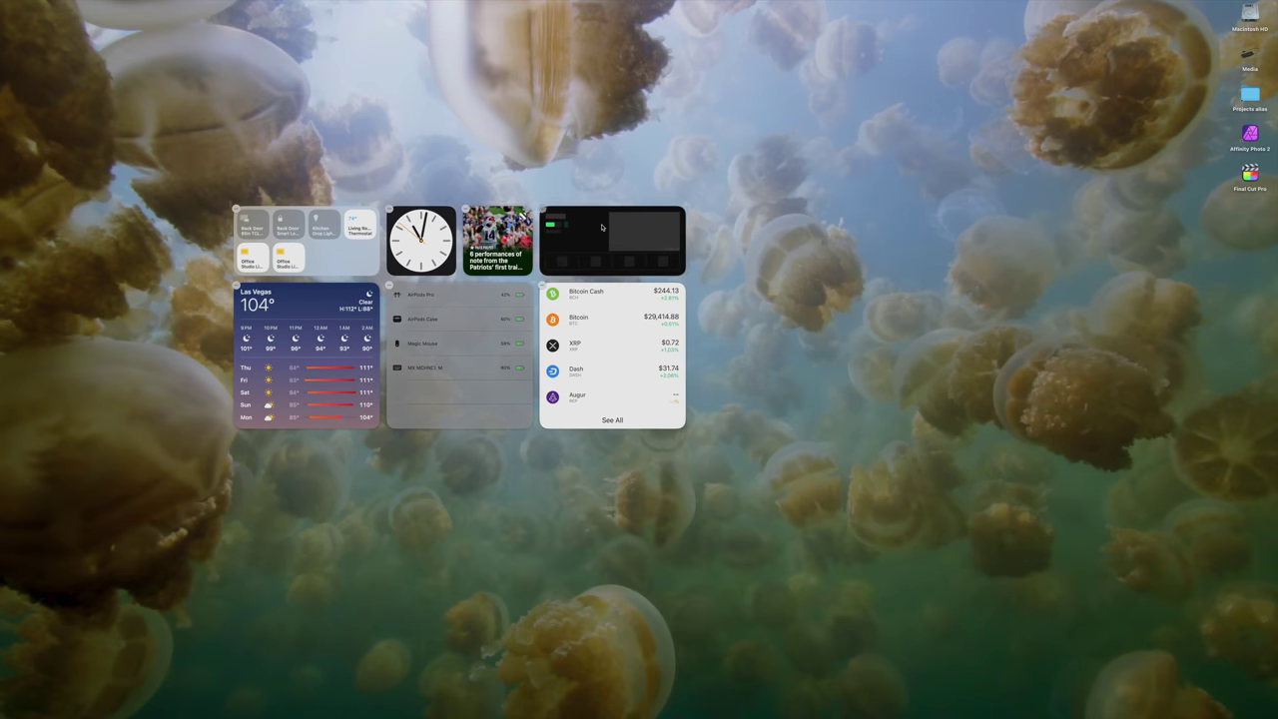
left_click(677, 182)
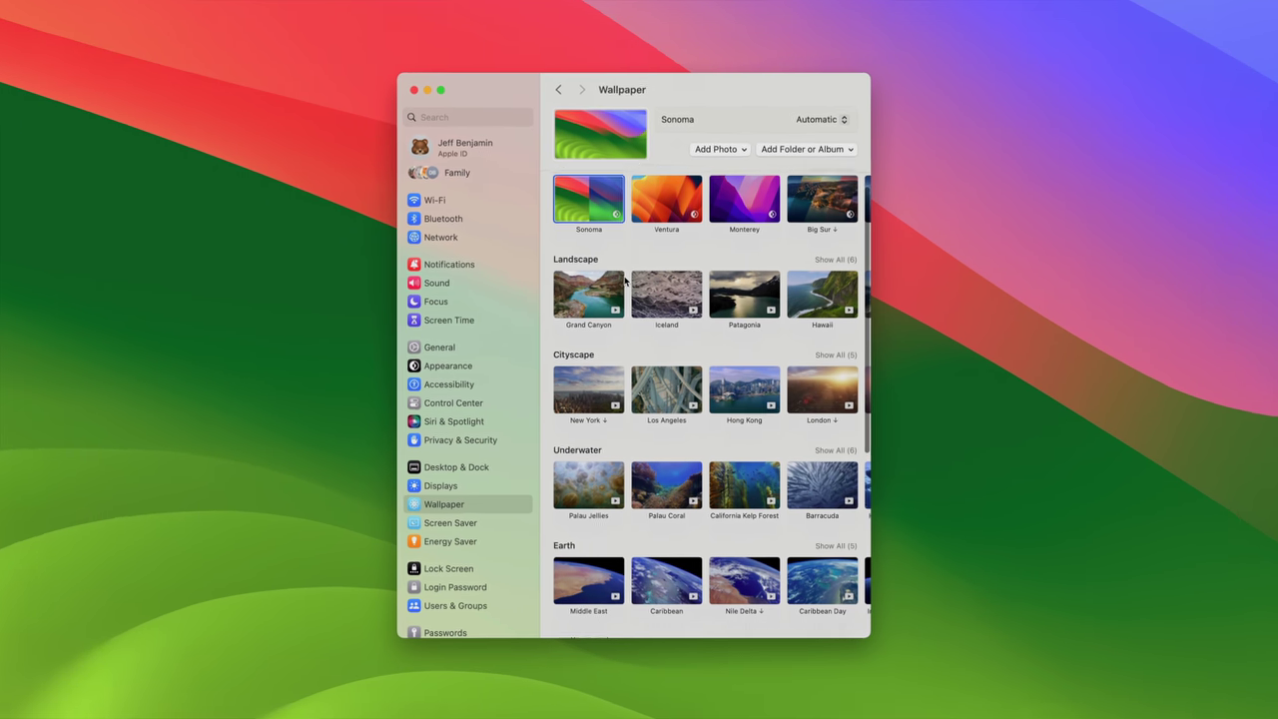
Step: Browse the wallpaper categories and apply the Iceland landscape aerial as the wallpaper
scroll(620, 313, "down", 5)
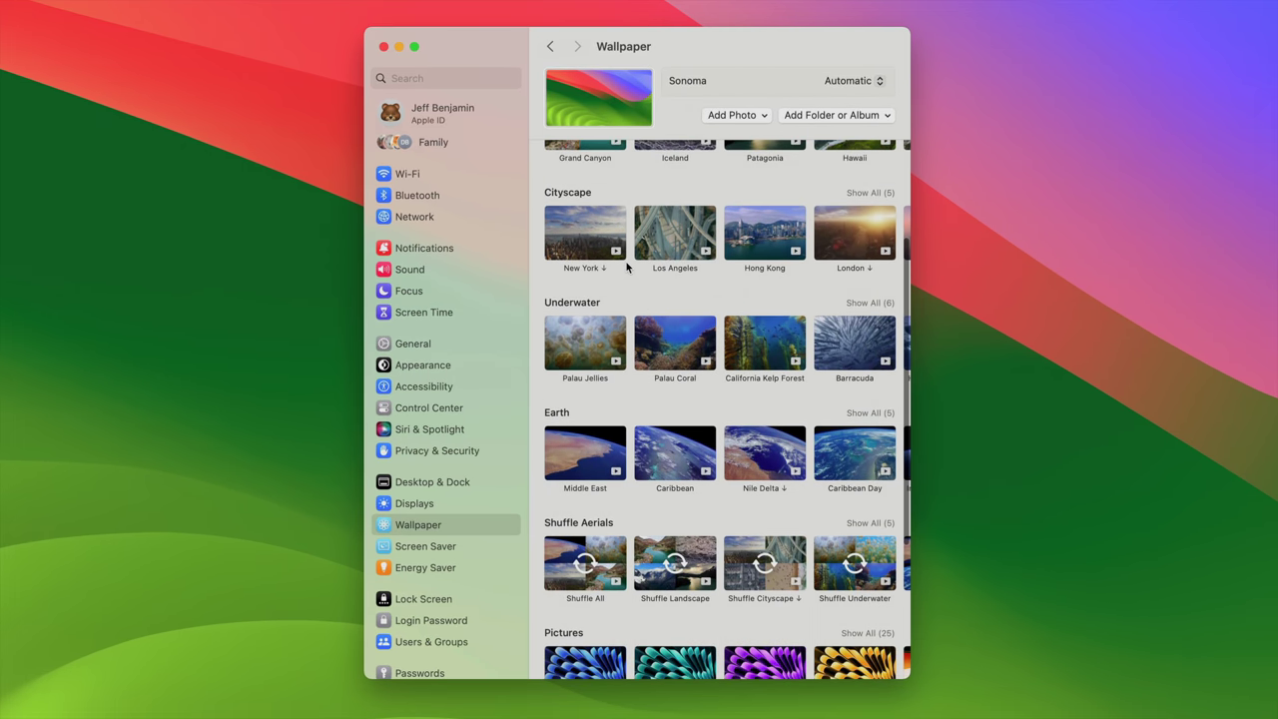
scroll(627, 266, "up", 5)
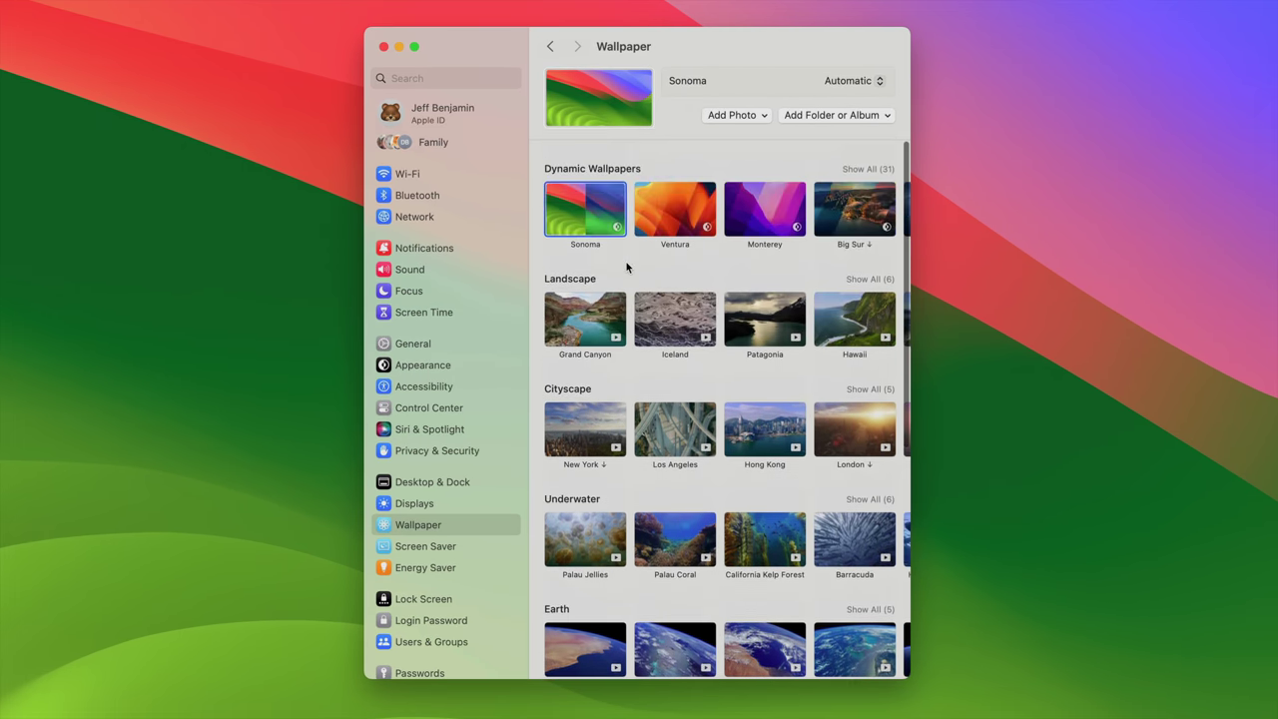
scroll(627, 267, "down", 1)
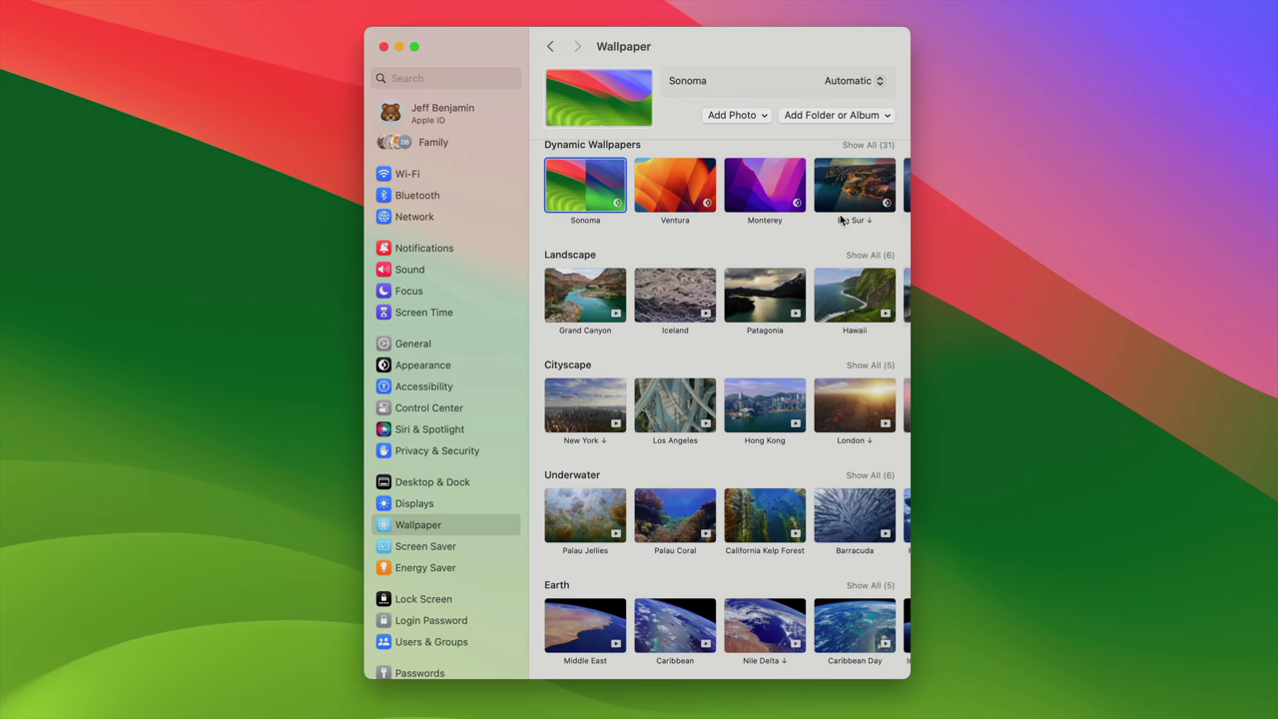
scroll(798, 296, "right", 5)
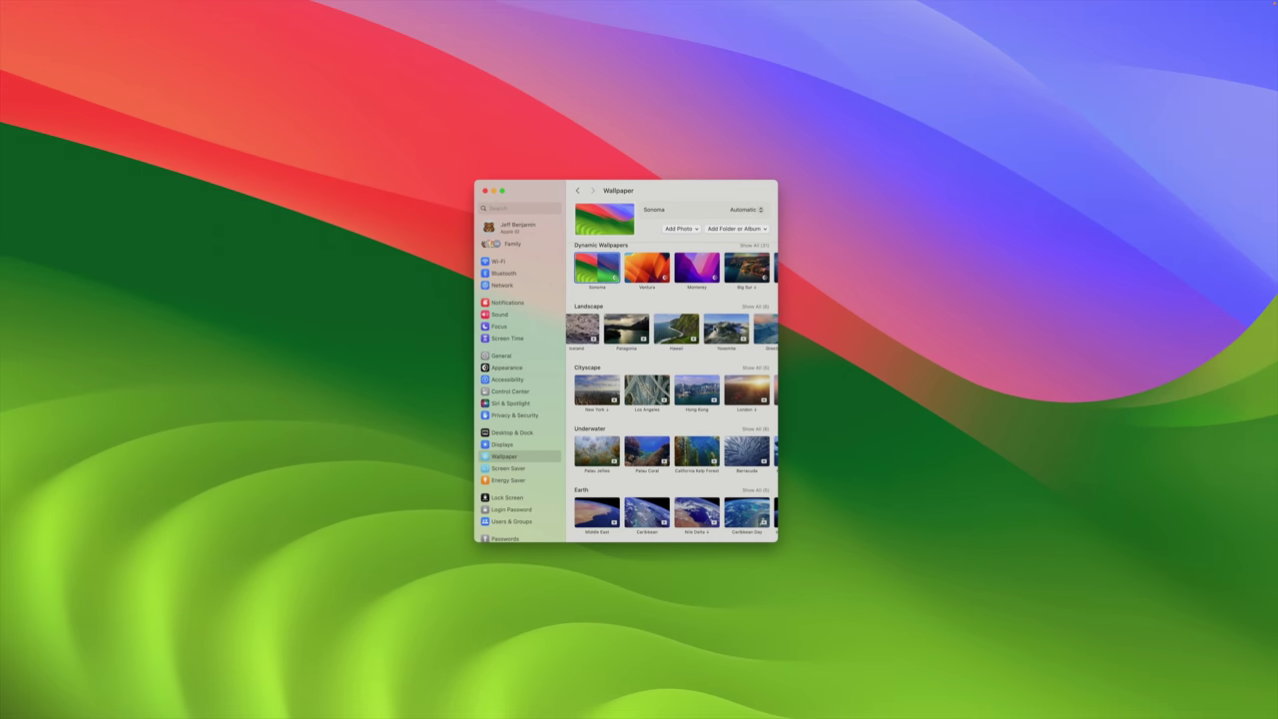
scroll(671, 329, "left", 5)
left_click(597, 329)
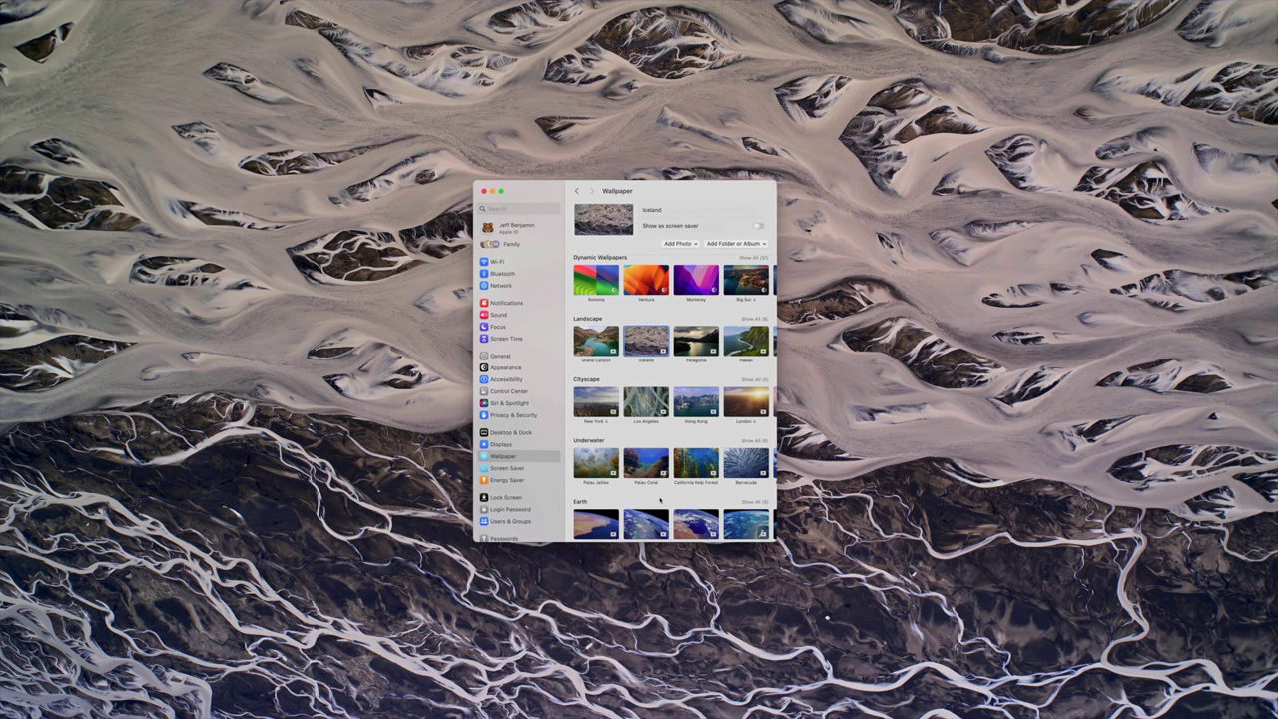
Step: Apply the Patagonia landscape aerial and check its rotation interval options
left_click(695, 340)
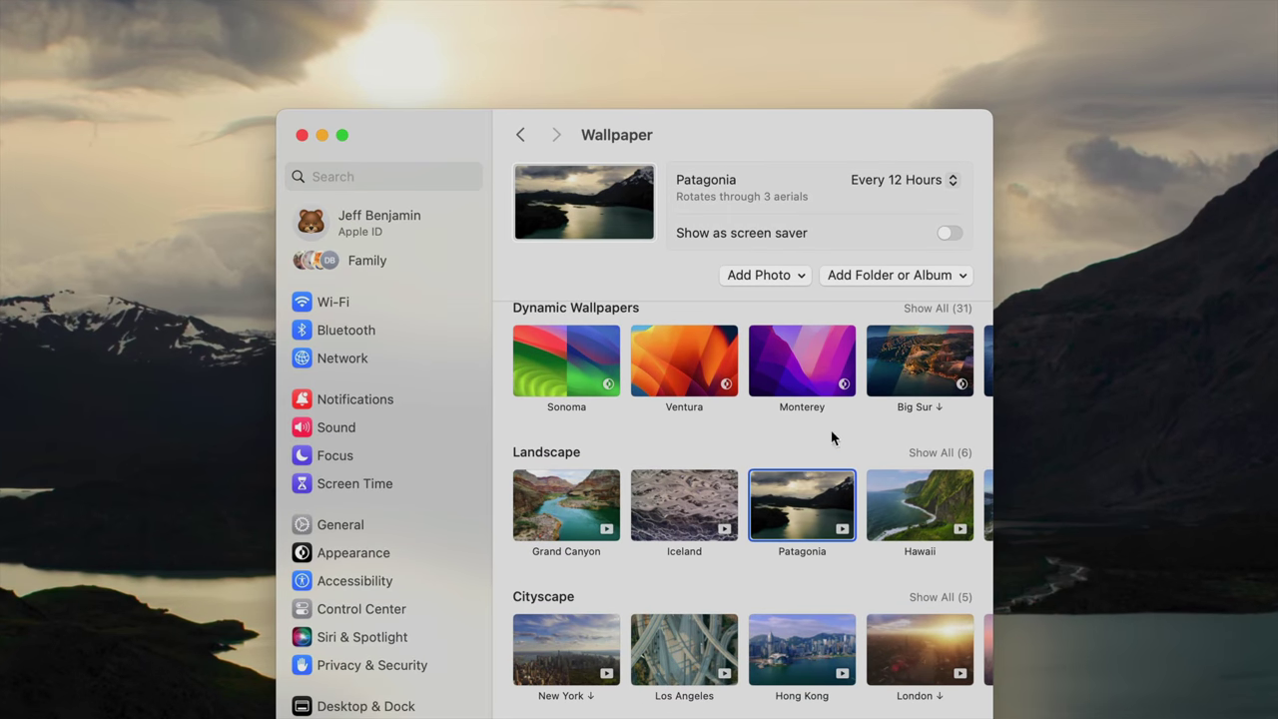
left_click(889, 181)
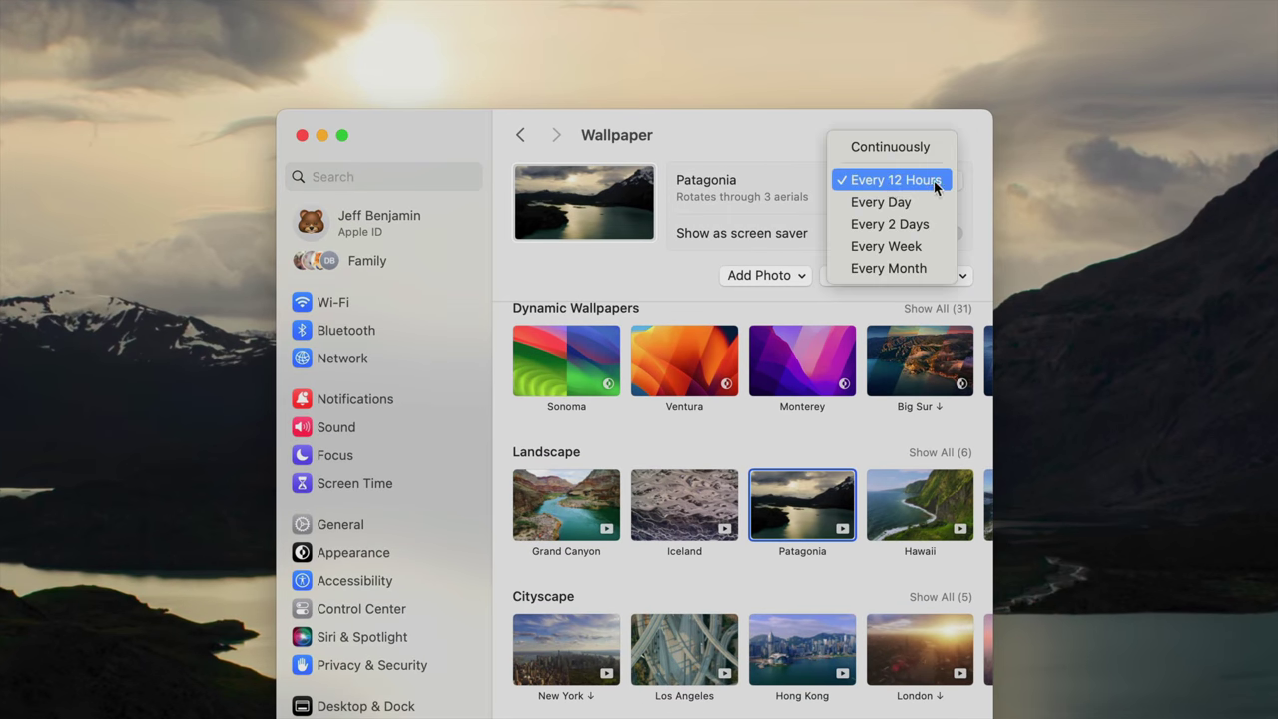
left_click(987, 200)
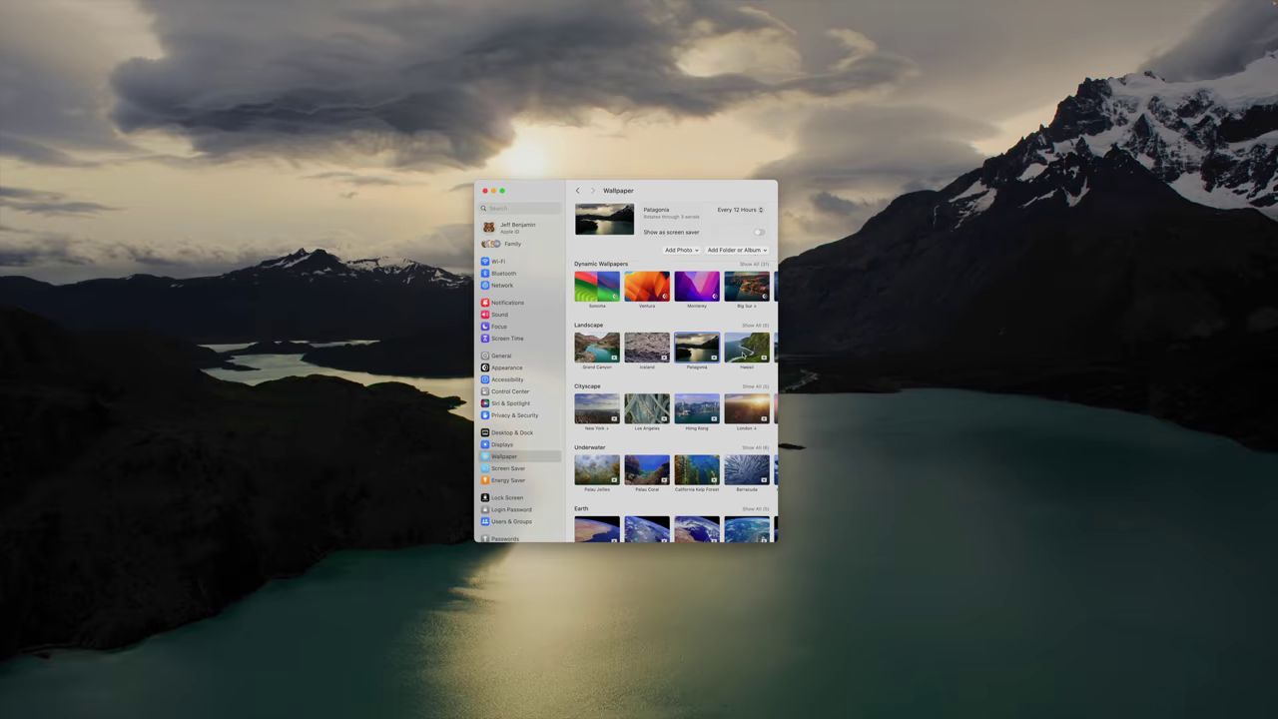
Step: Try the Hawaii, Yosemite and Greenland landscape aerials as wallpaper one after another
left_click(744, 349)
scroll(738, 341, "right", 2)
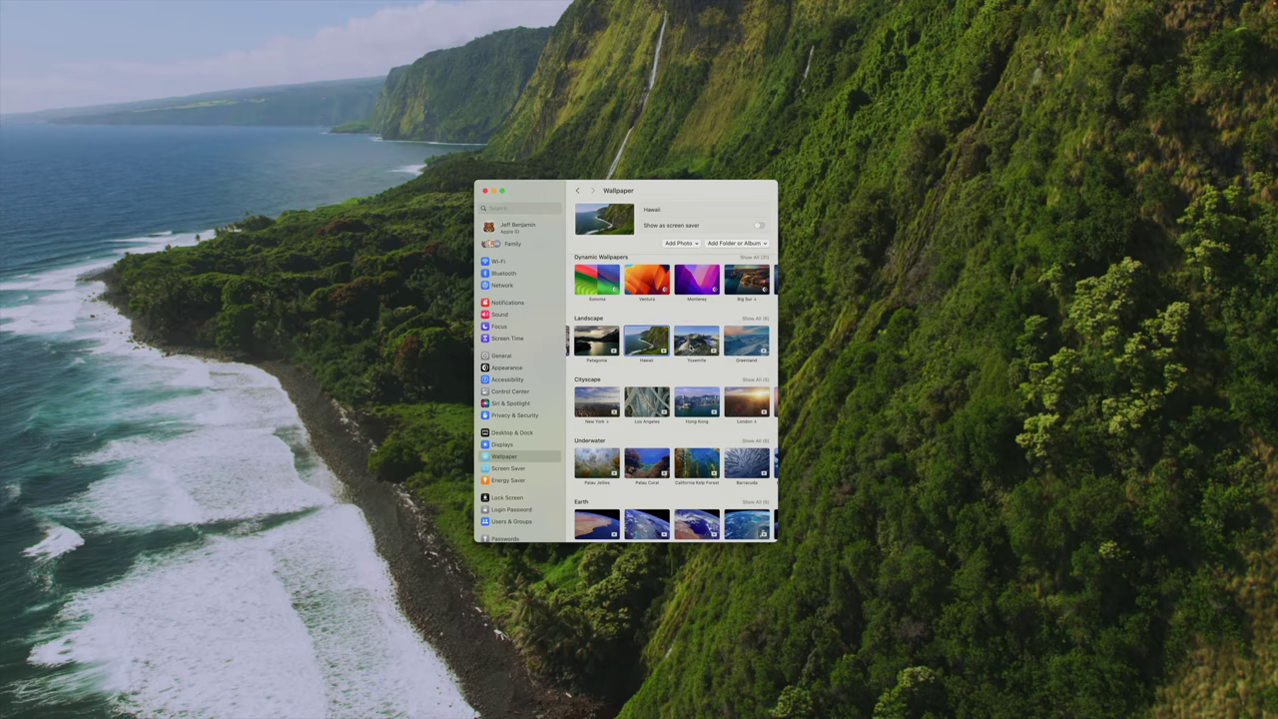
left_click(693, 346)
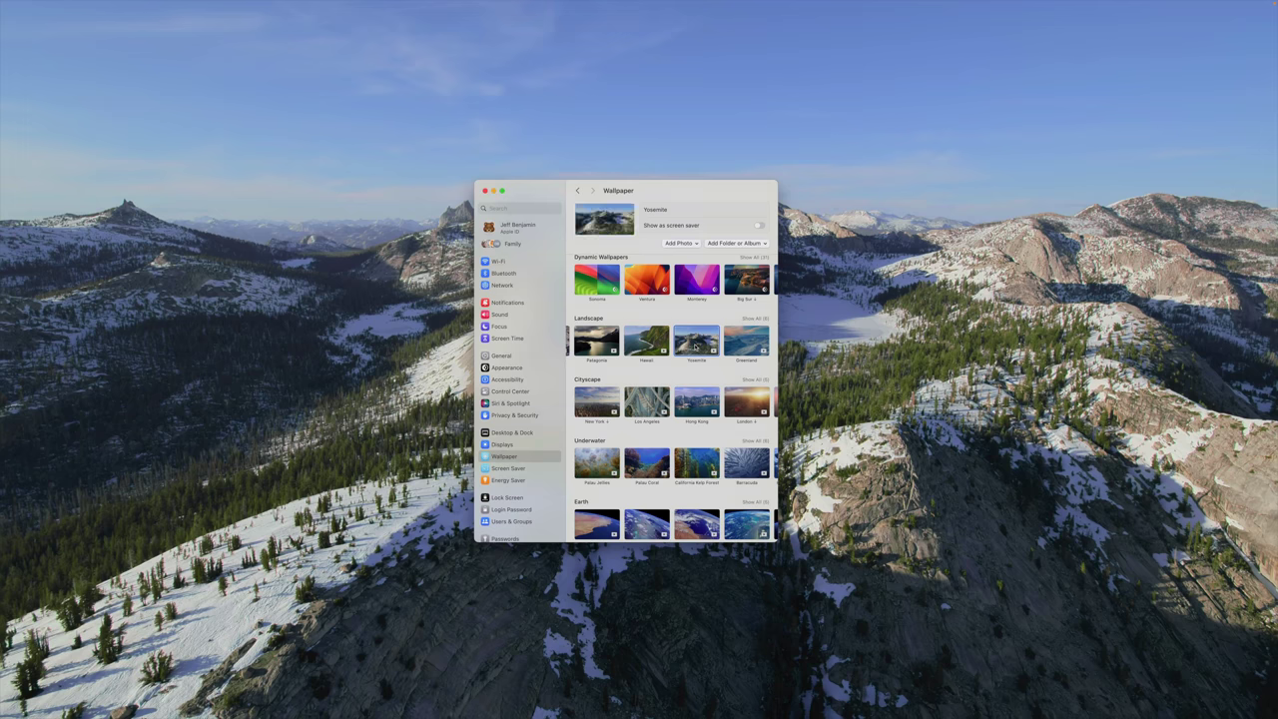
left_click(737, 343)
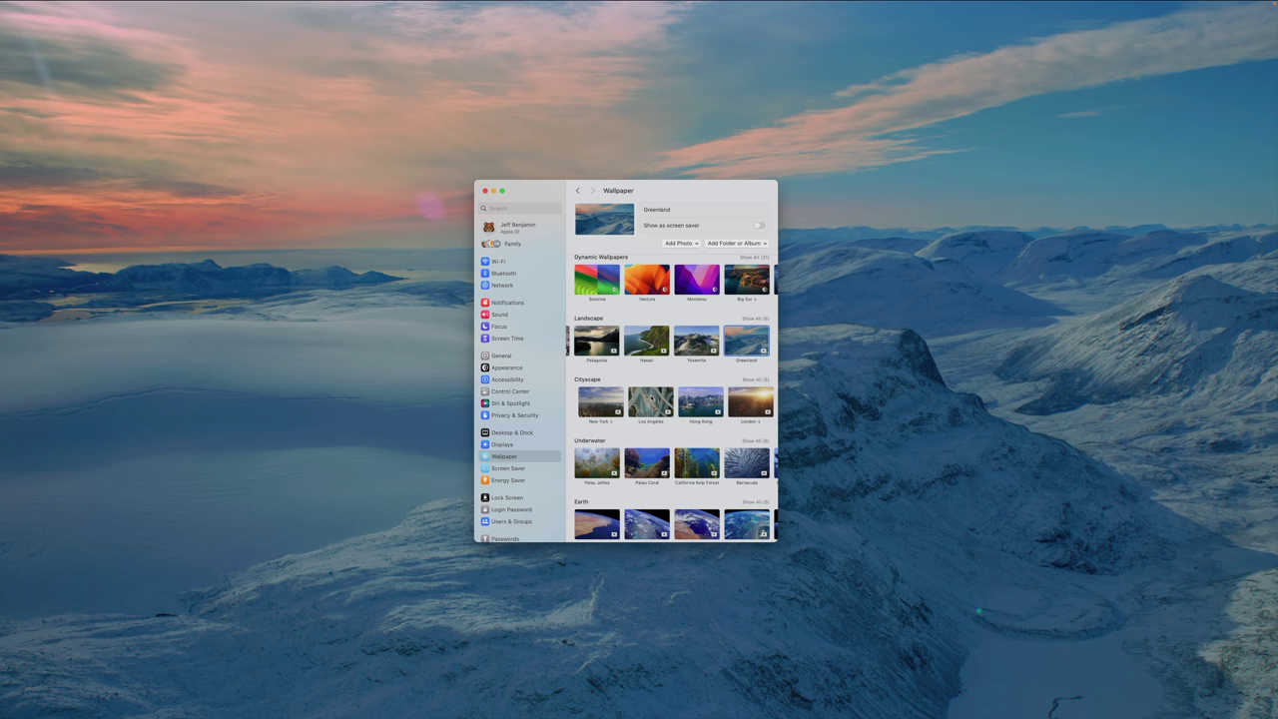
Step: Try the New York and Los Angeles cityscape aerials and check the rotation intervals offered for Los Angeles
left_click(603, 402)
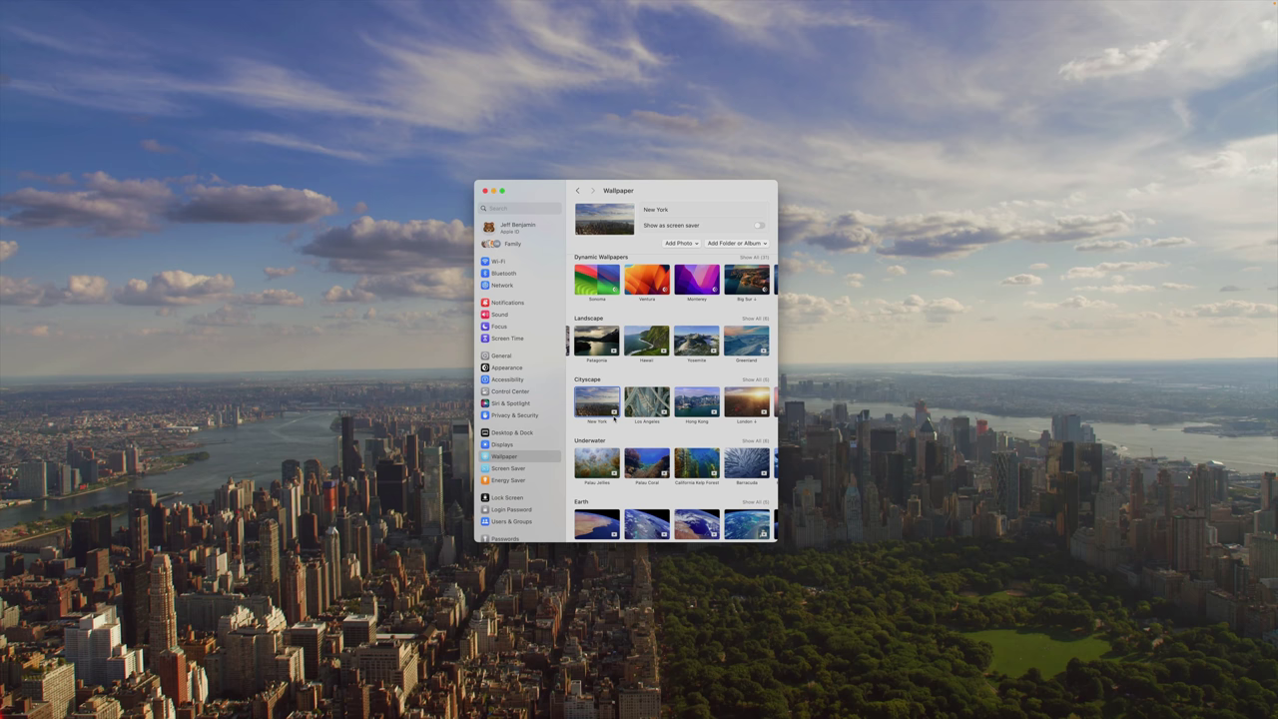
left_click(646, 401)
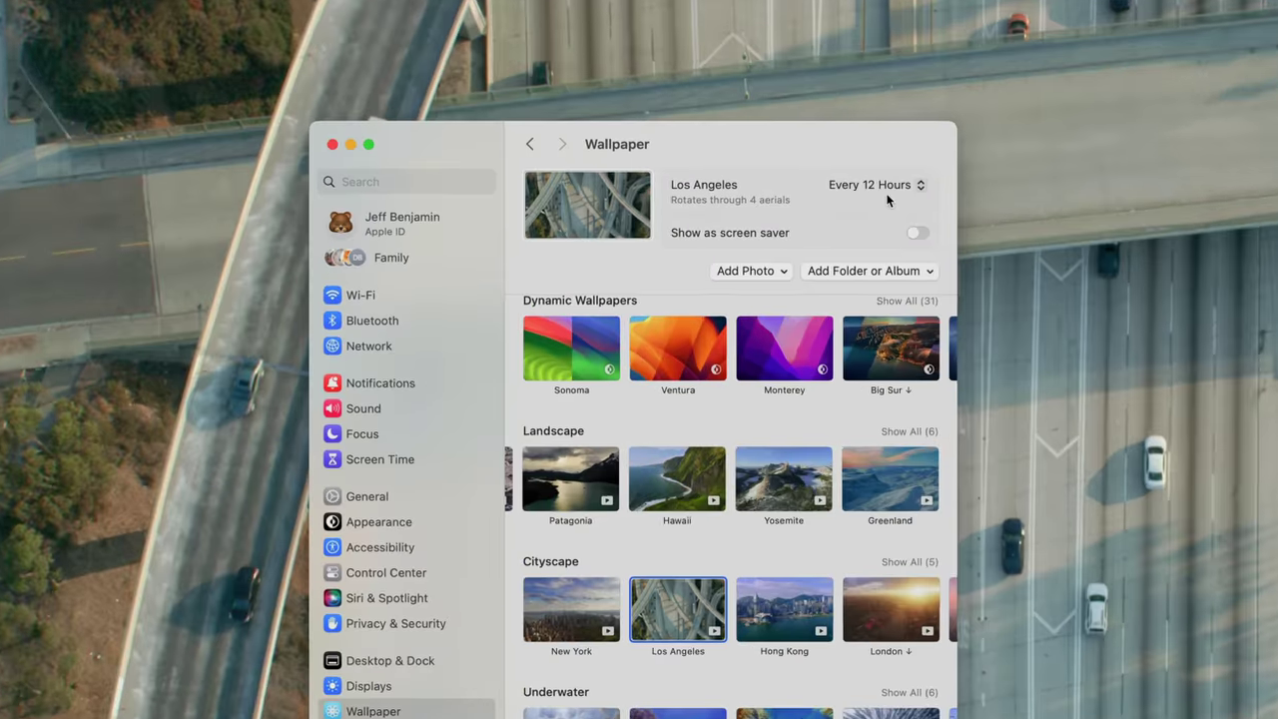
left_click(746, 211)
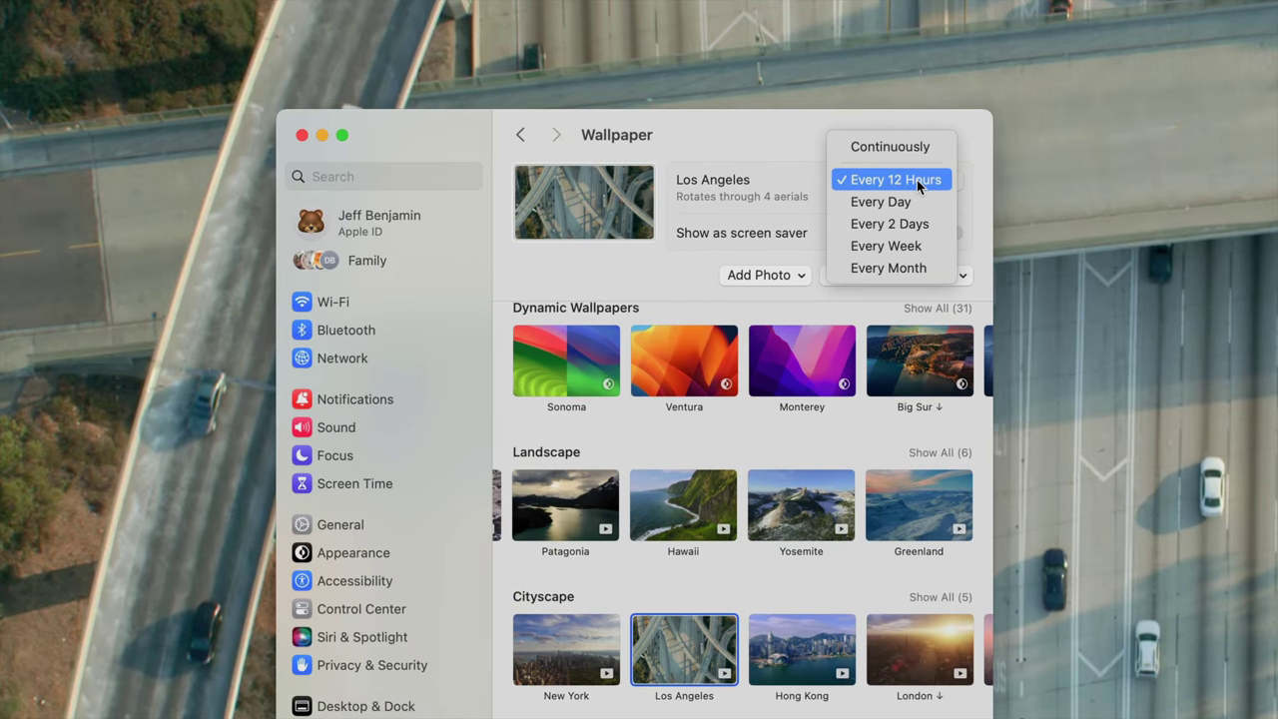
left_click(920, 187)
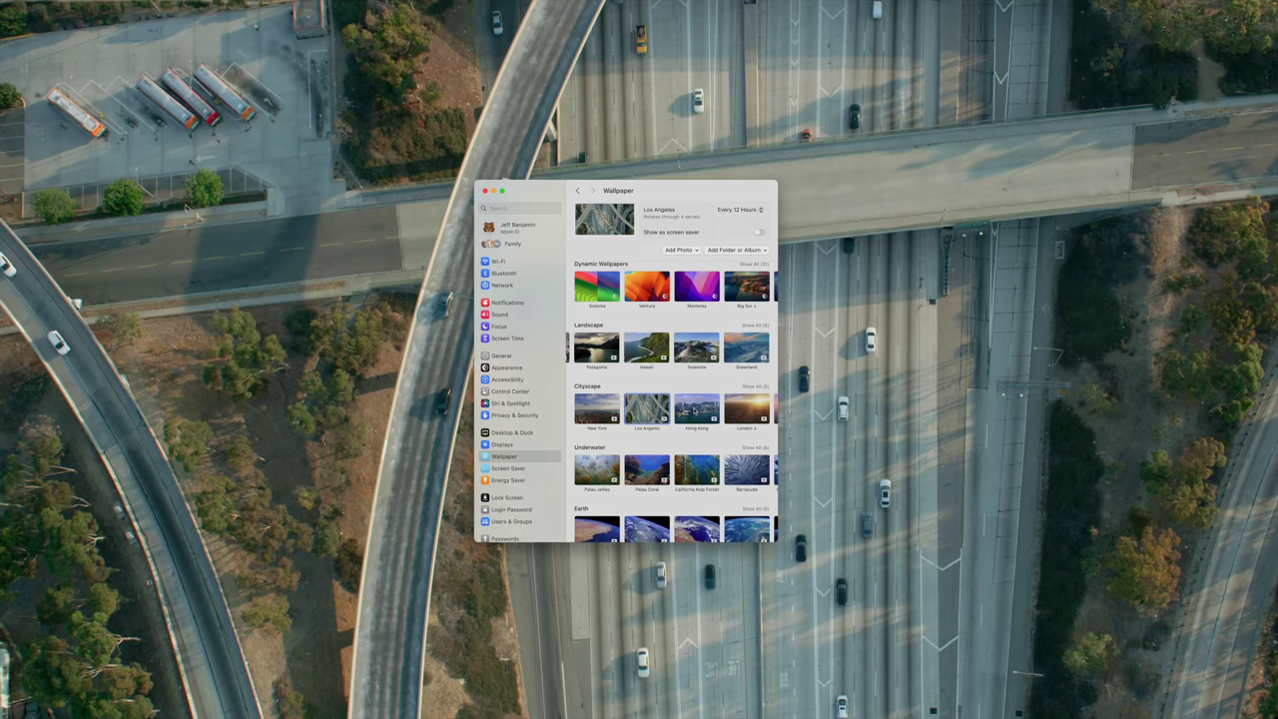
Step: Try the remaining cityscape aerials as wallpaper, from Hong Kong through to Dubai
left_click(695, 407)
scroll(695, 407, "right", 2)
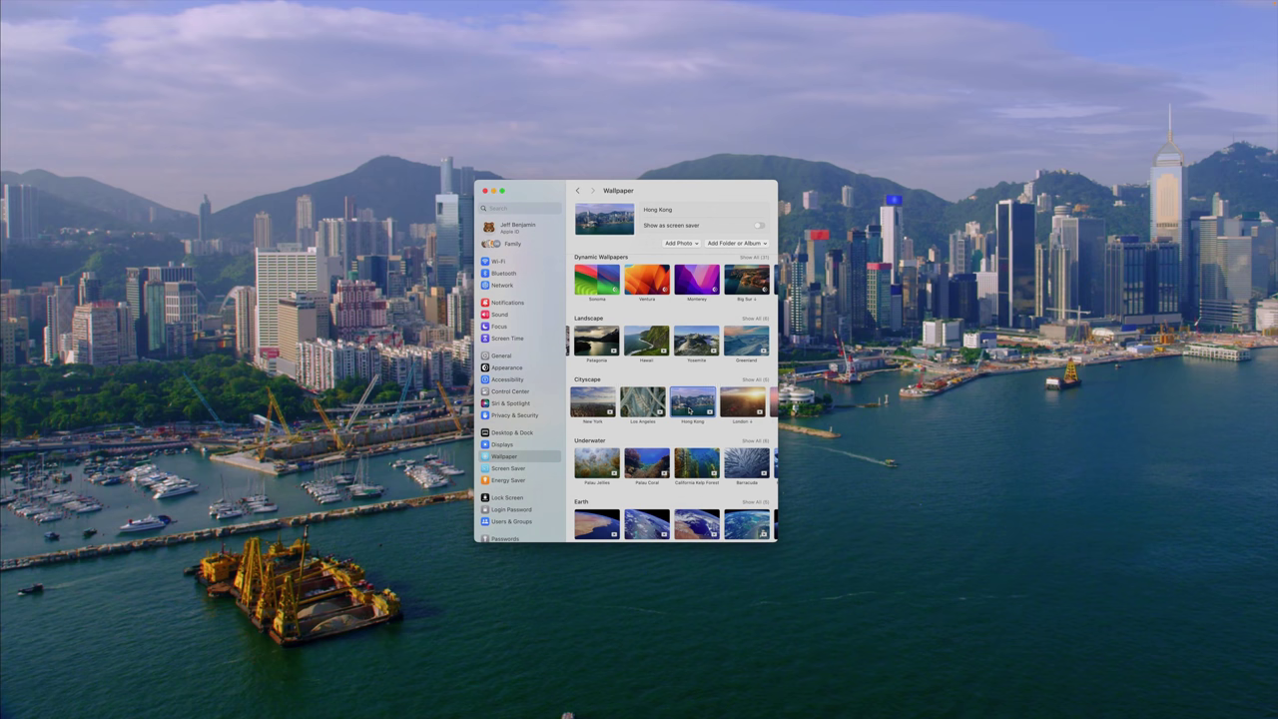
left_click(691, 403)
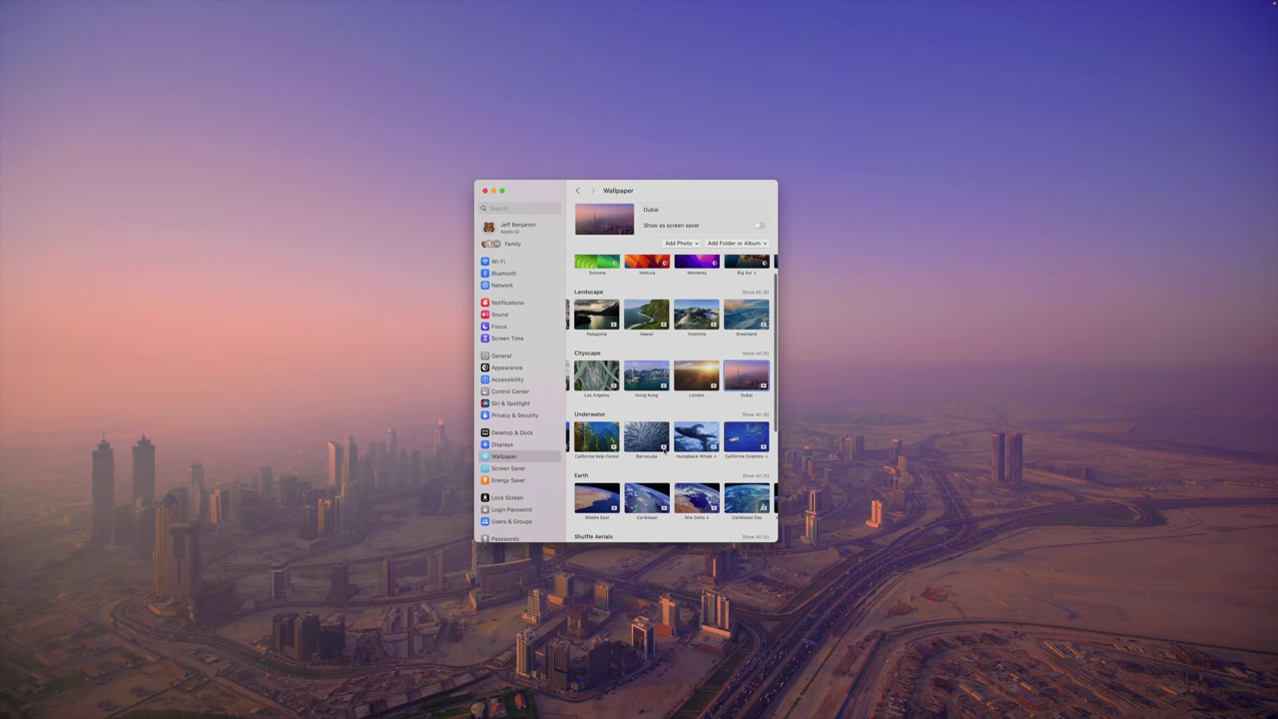
Step: Try the Earth aerials as wallpaper, including Caribbean Day and Iran and Afghanistan
scroll(664, 450, "down", 2)
left_click(647, 451)
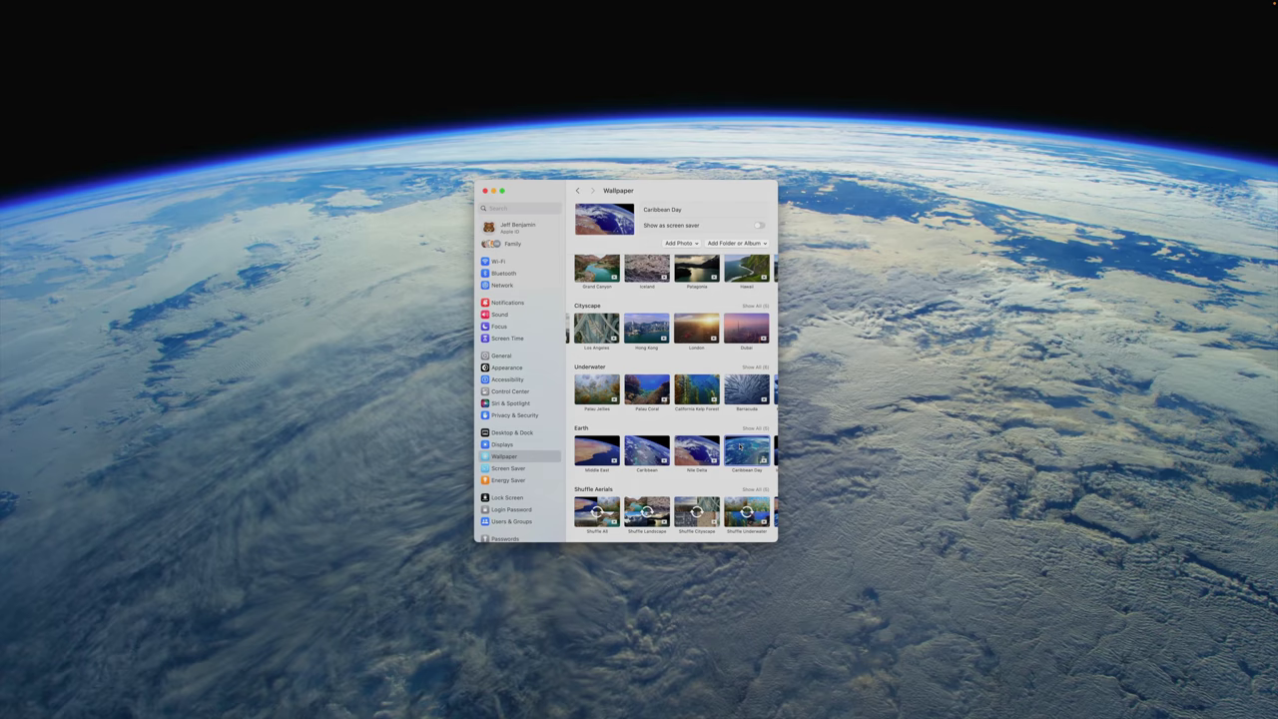
scroll(699, 449, "right", 2)
left_click(735, 446)
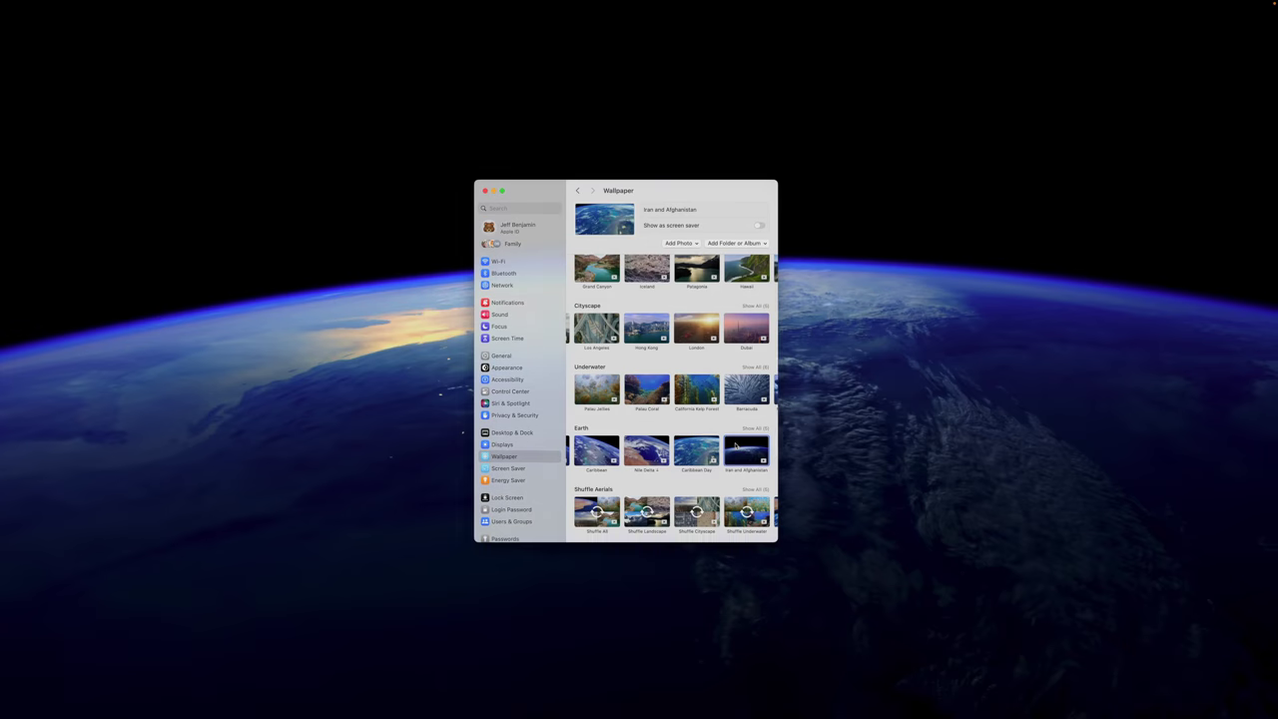
Step: Try the underwater aerials Barracuda, California Kelp Forest, Palau Coral and Palau Jellies as wallpaper
left_click(746, 389)
left_click(700, 389)
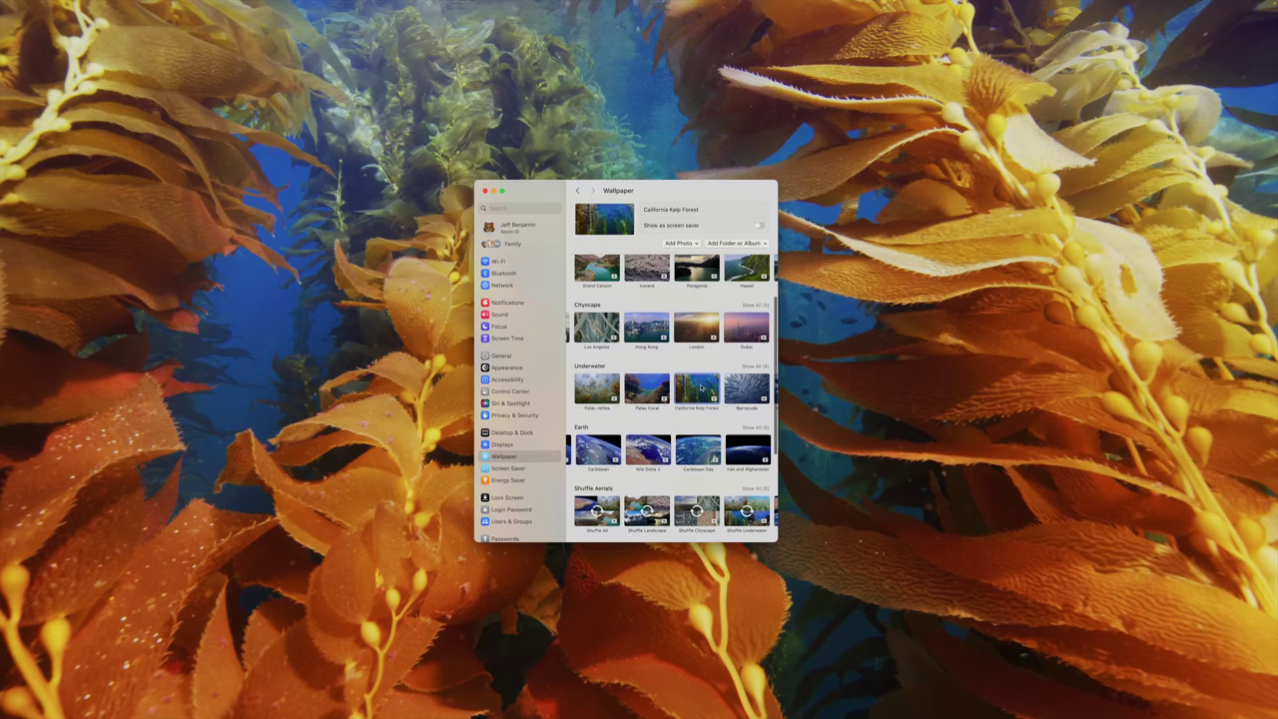
left_click(647, 390)
left_click(595, 389)
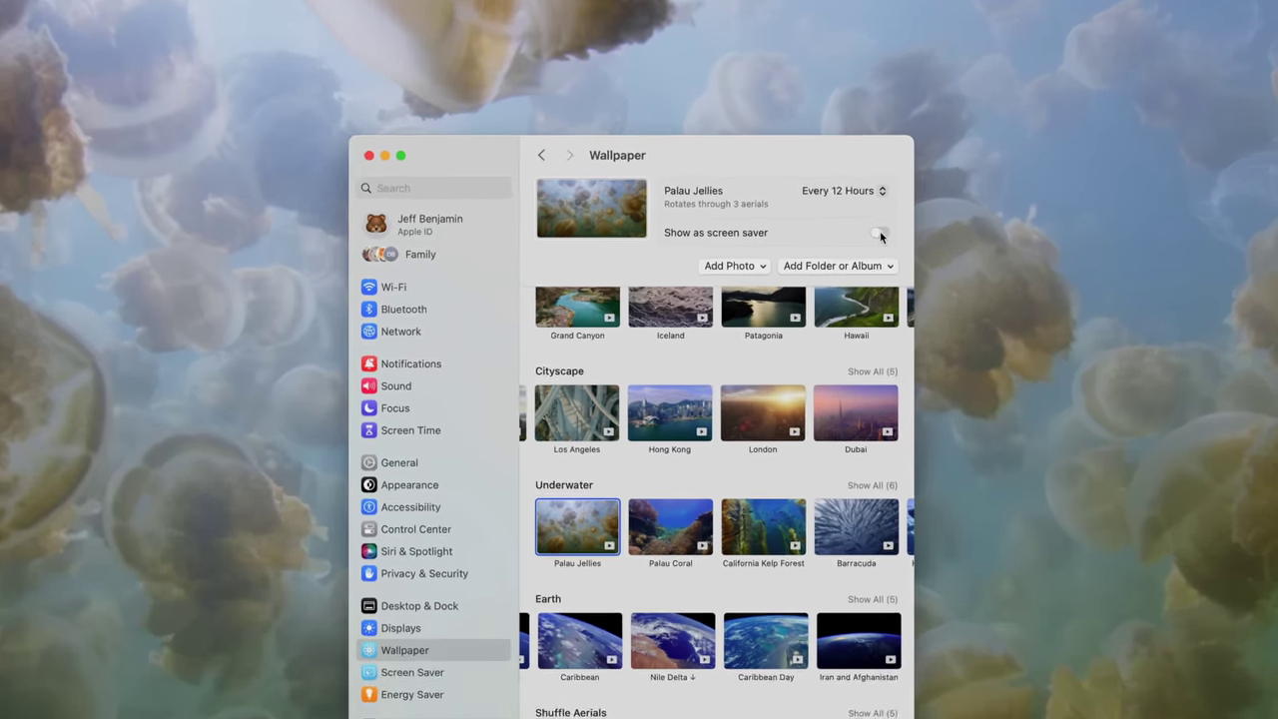
Step: Turn on showing the aerial as screen saver and set the wallpaper to the Grand Canyon landscape
left_click(760, 233)
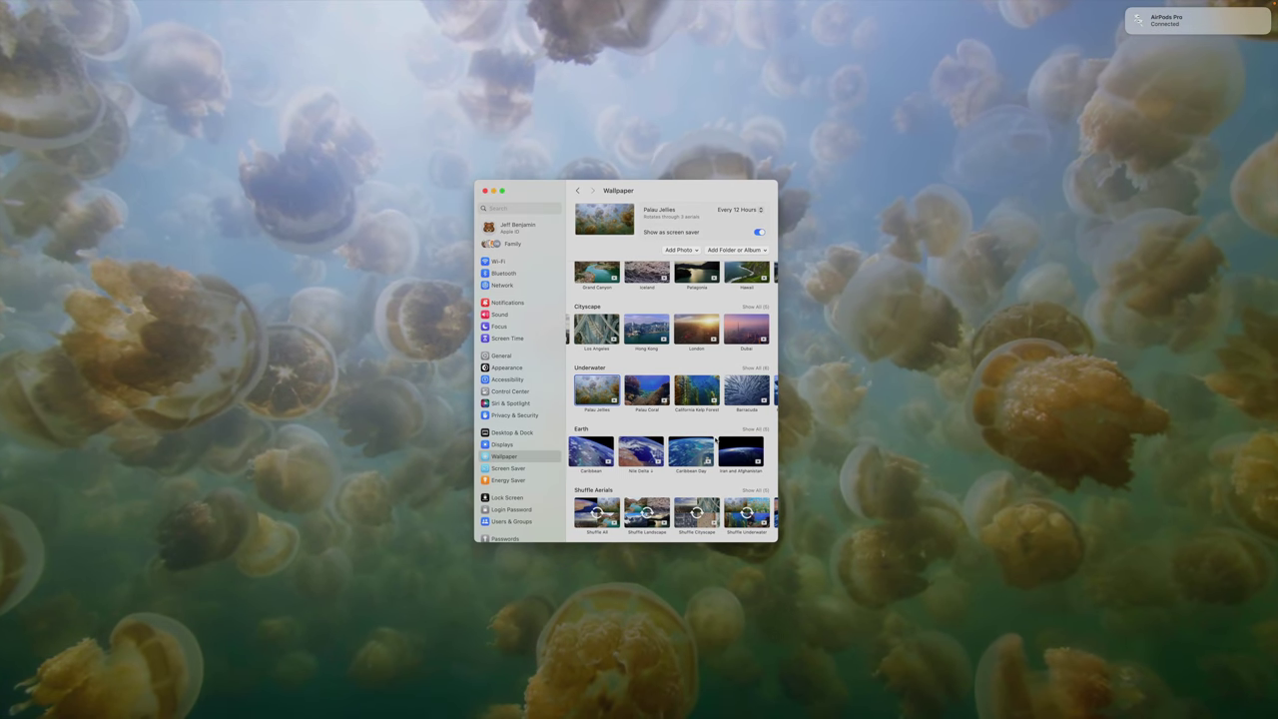
scroll(719, 391, "right", 5)
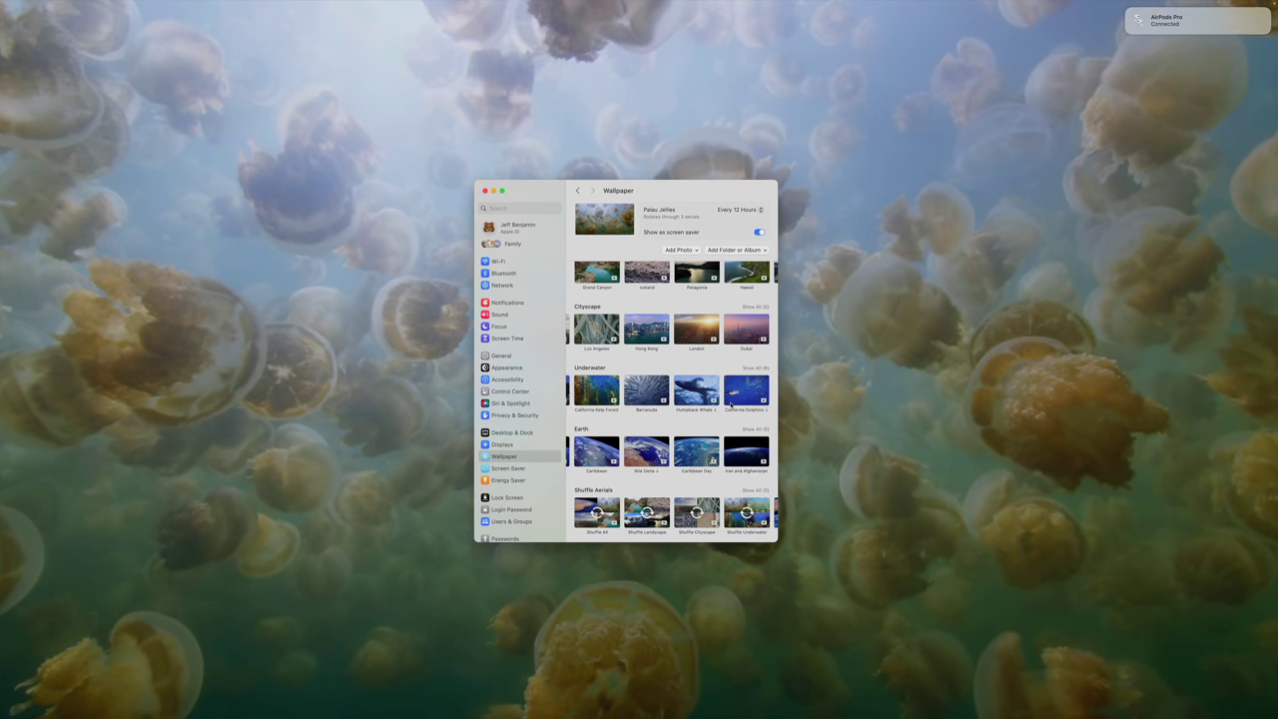
left_click(735, 338)
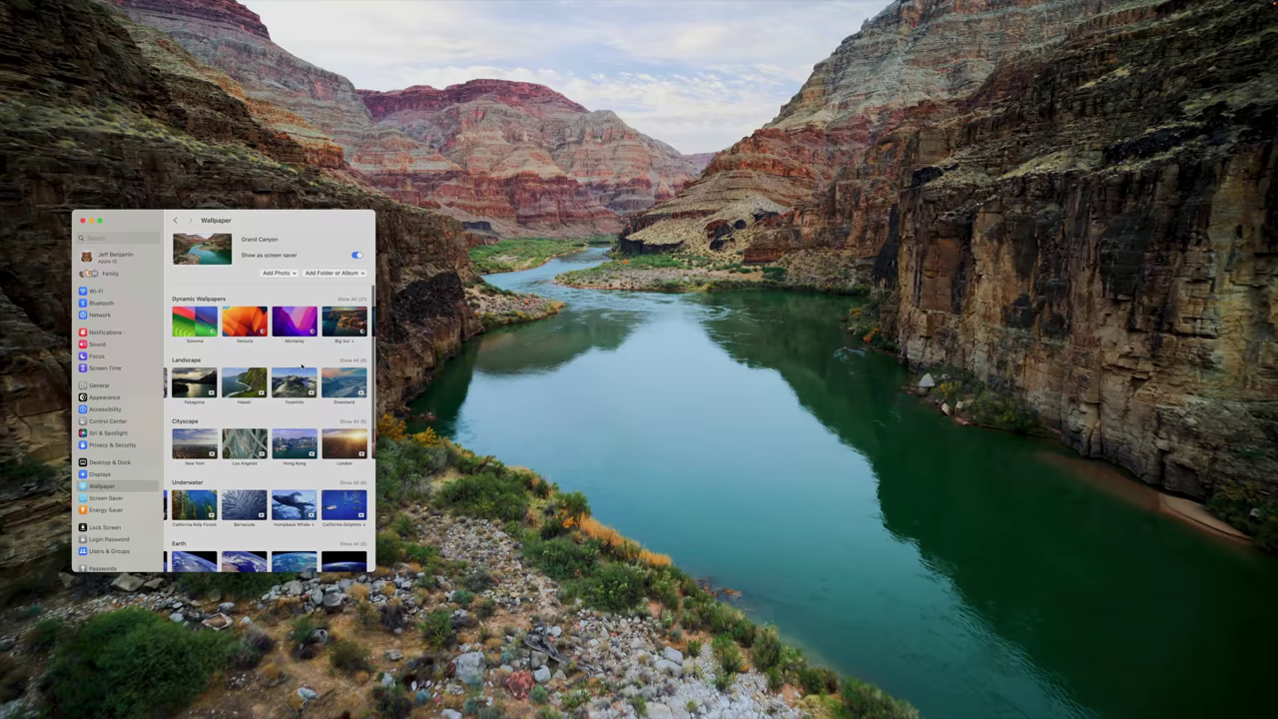
Step: Lock the screen to show the Grand Canyon aerial, and unlock it with the account password
left_click(20, 4)
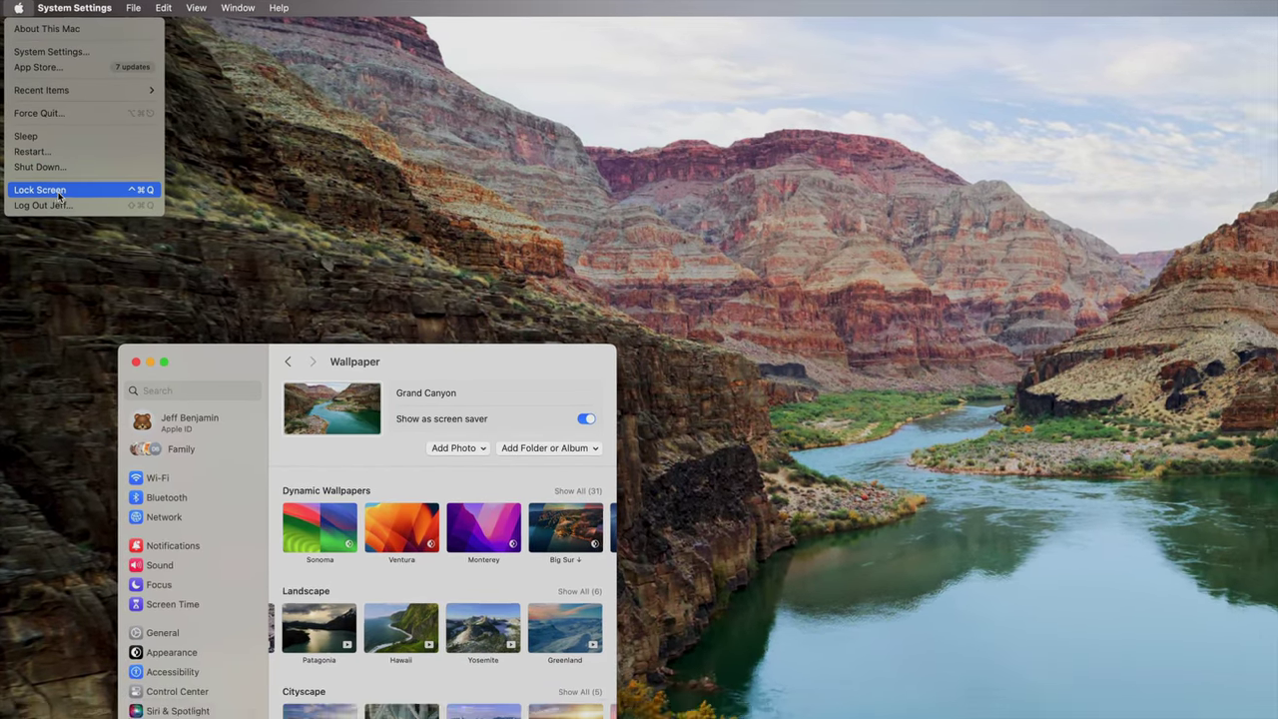
left_click(54, 192)
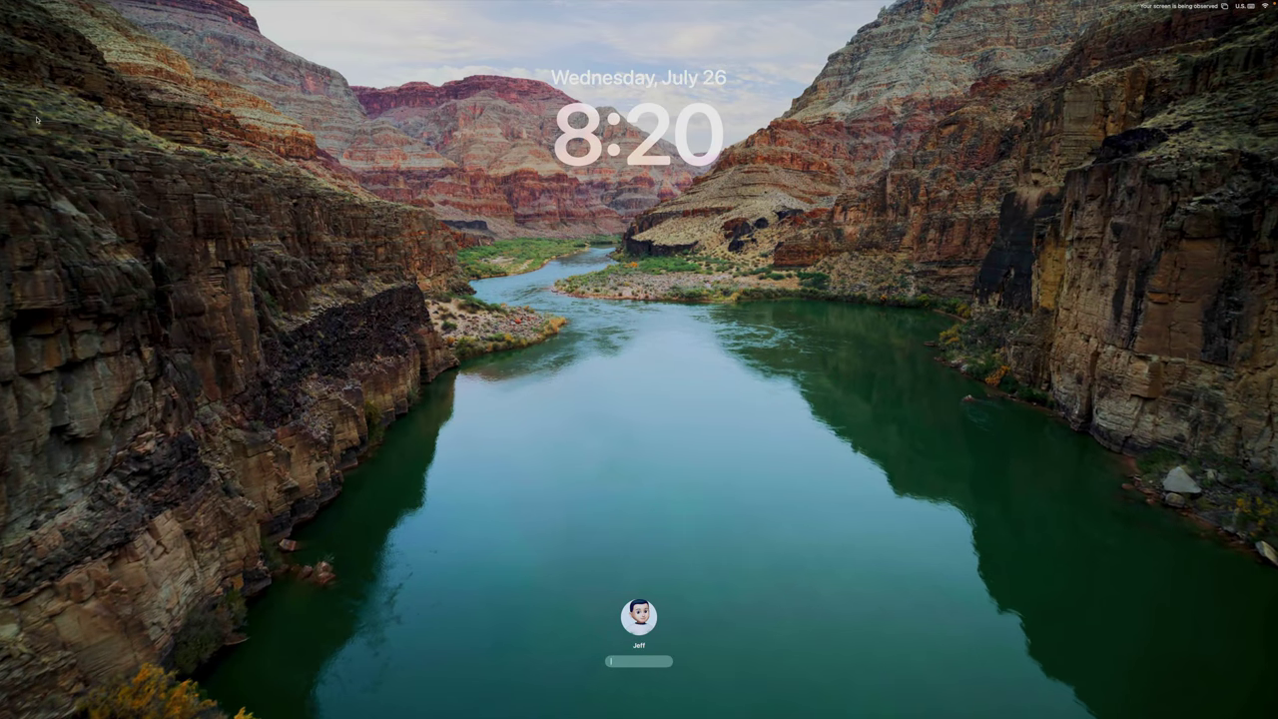
type("********")
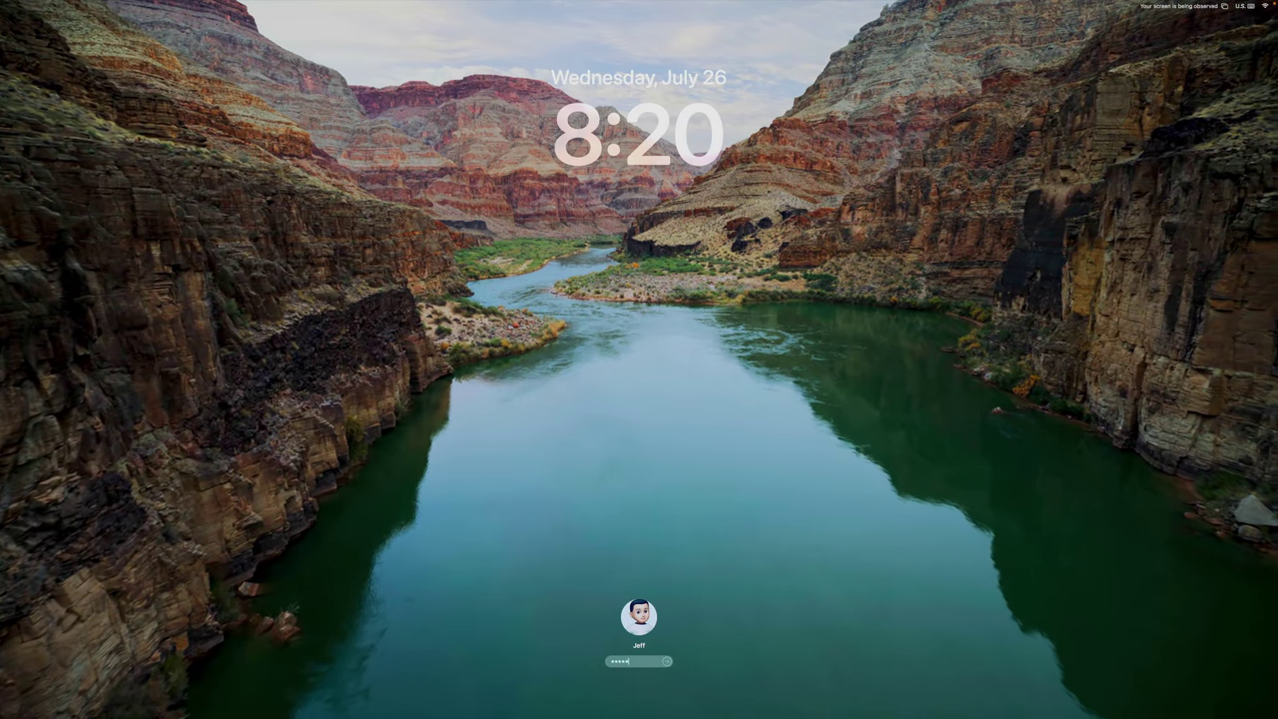
key("Return")
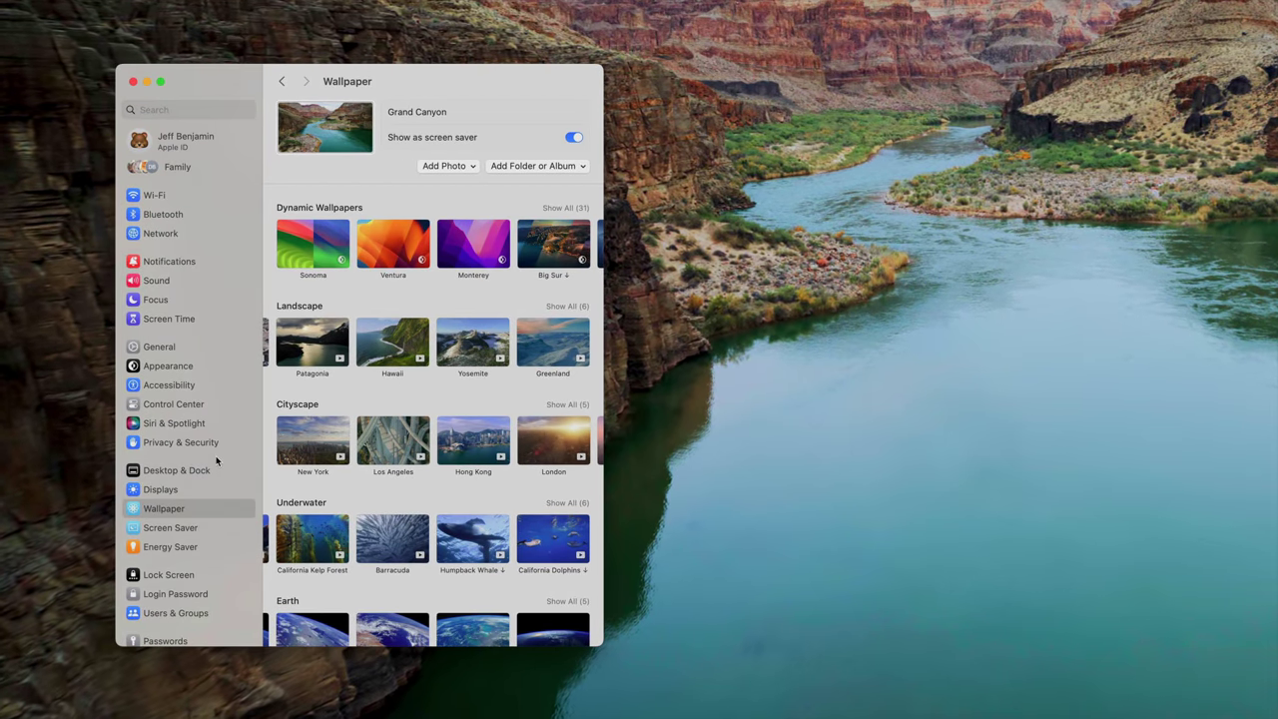
Step: In the Lock Screen settings, set Show large clock to On Screen Saver and Lock Screen
left_click(177, 573)
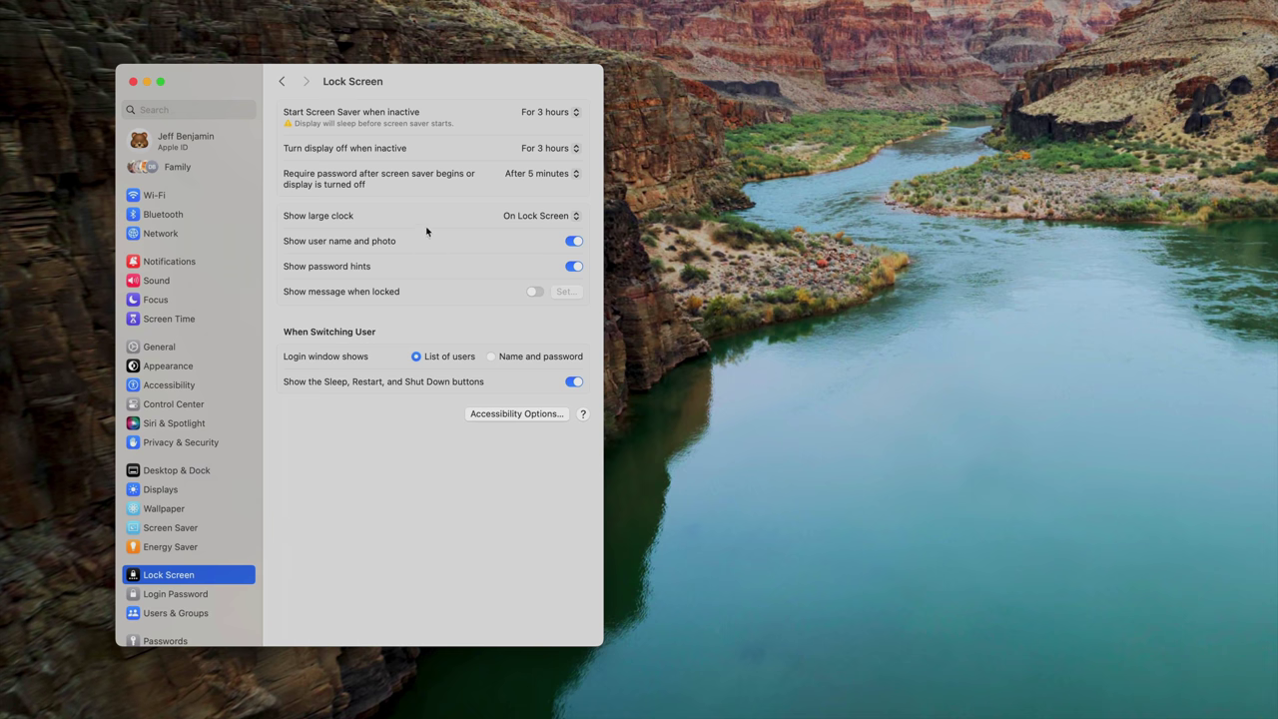
left_click(530, 216)
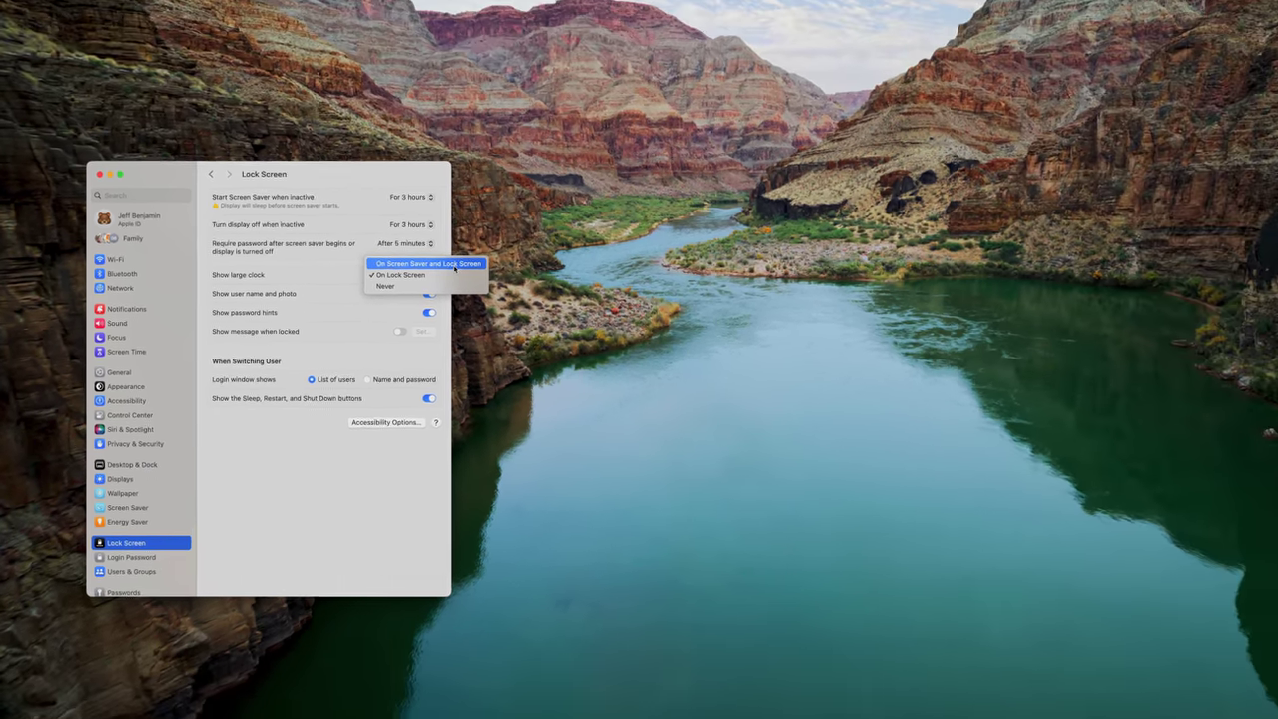
left_click(608, 207)
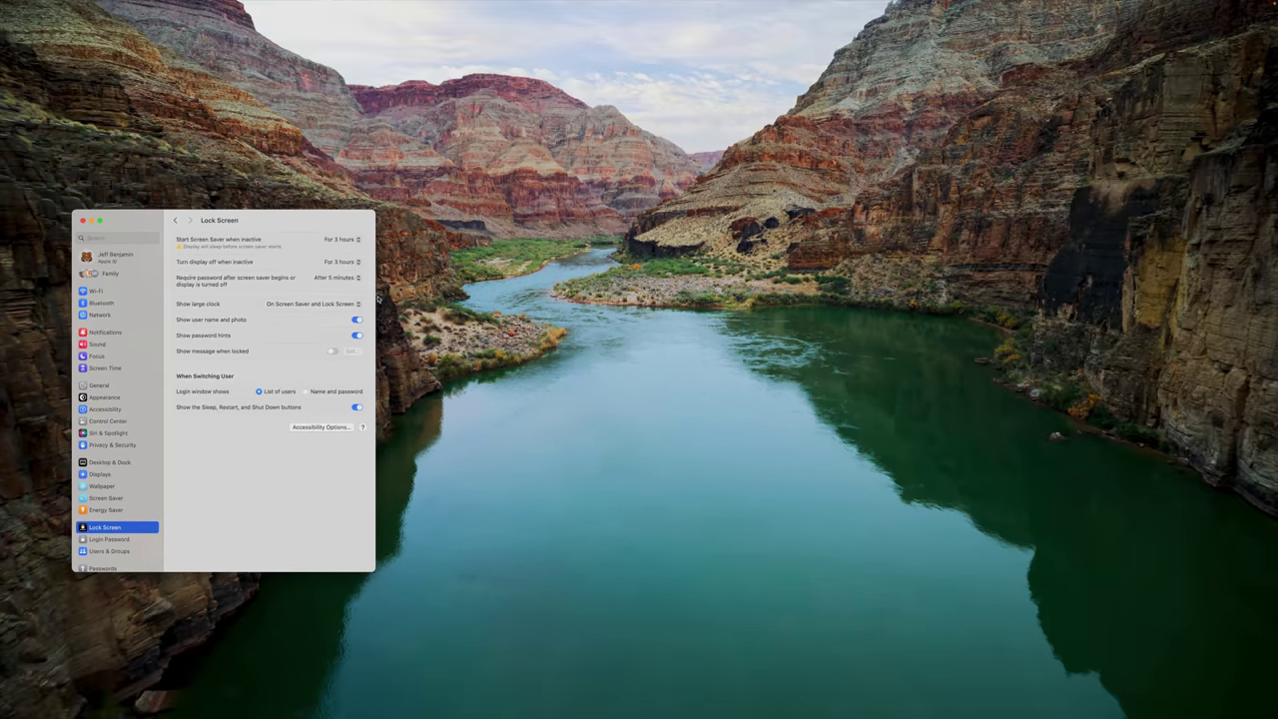
key("ctrl+super+q")
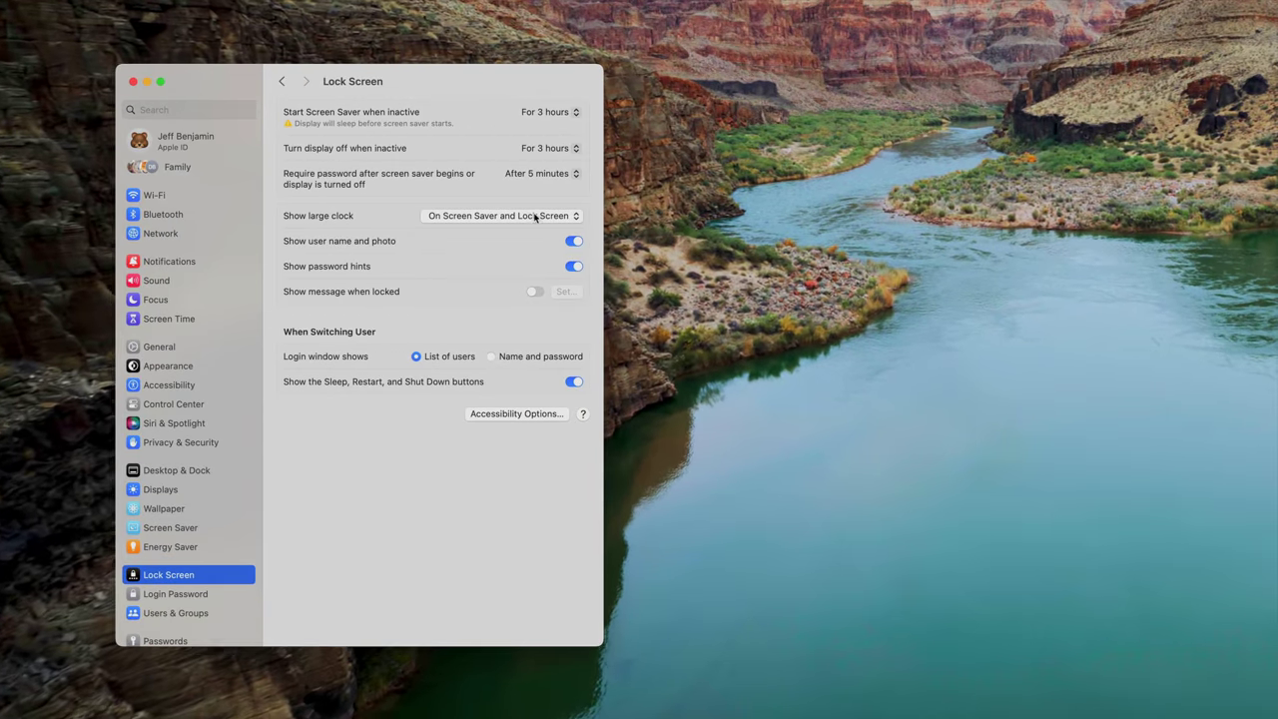
Step: Set Show large clock to Never and check the locked screen, unlocking it with the account password
left_click(536, 216)
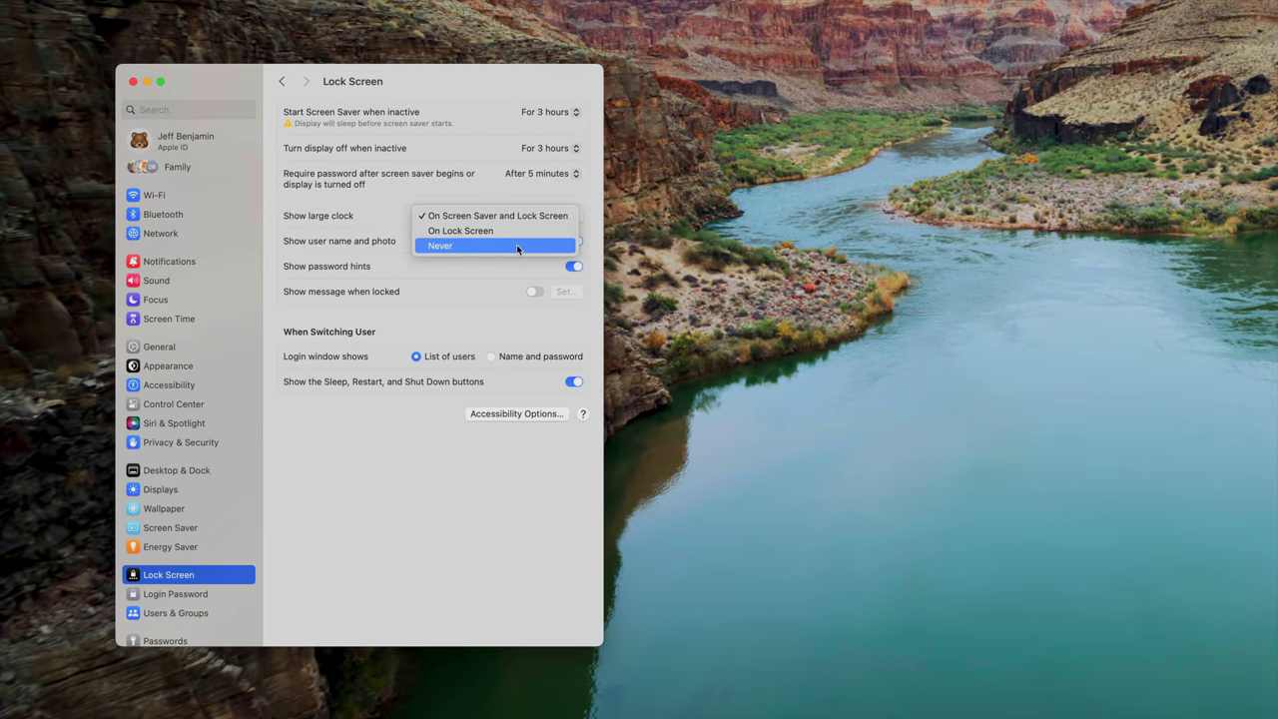
left_click(519, 247)
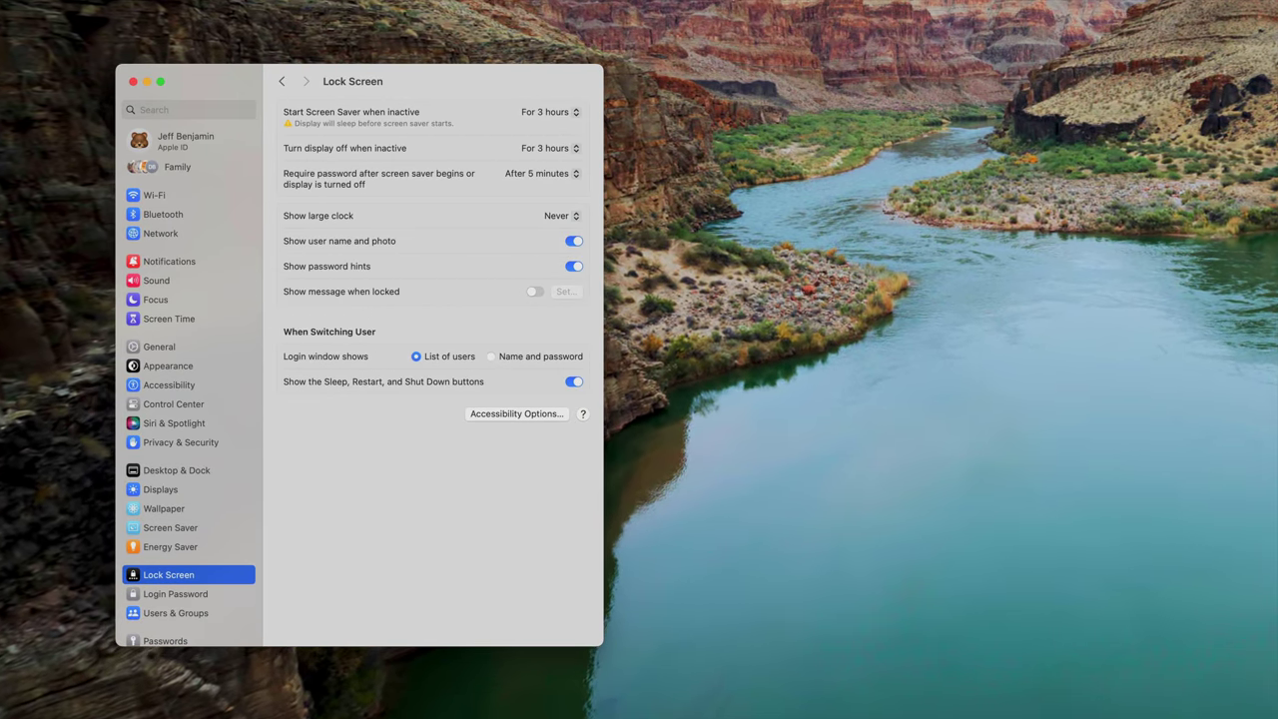
left_click(12, 5)
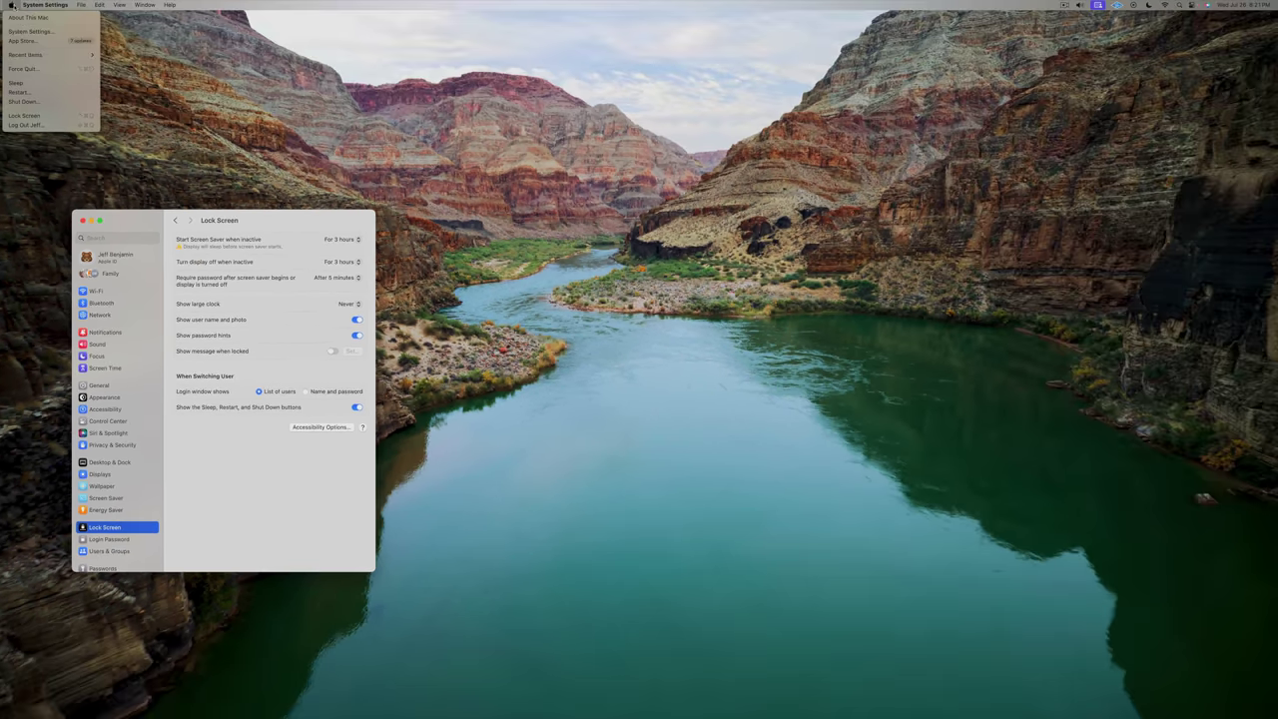
left_click(32, 116)
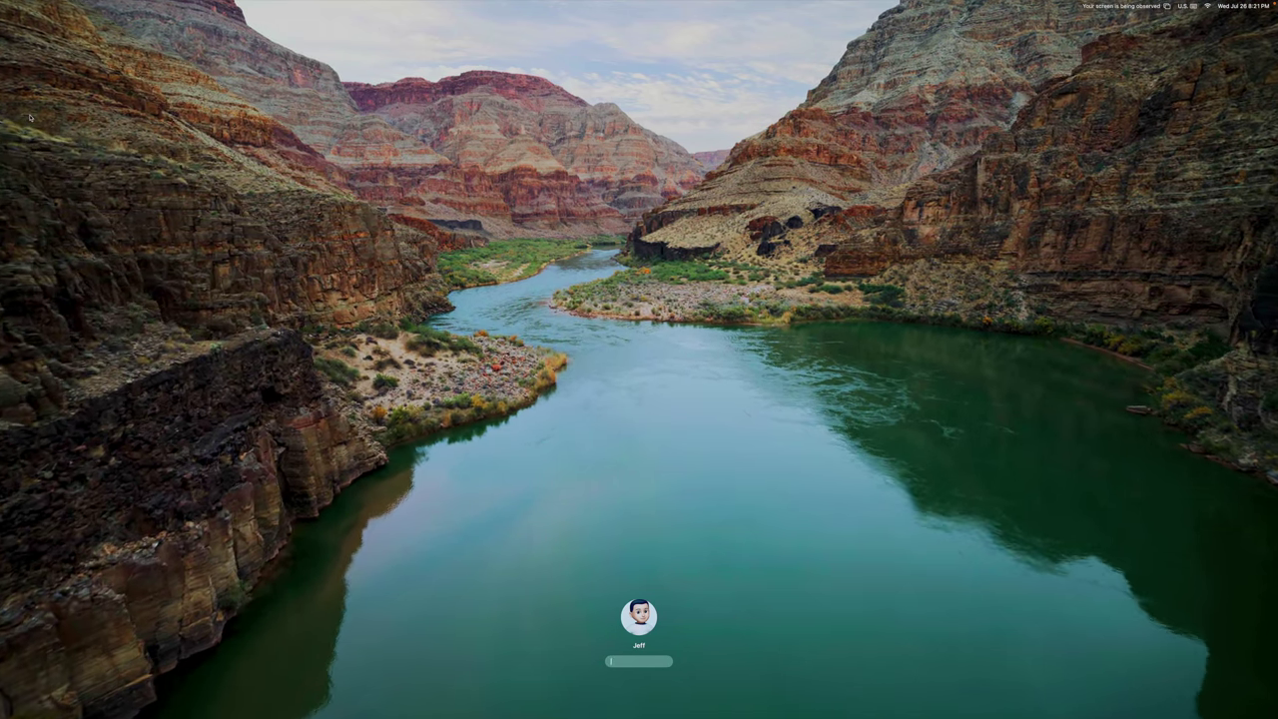
type("••")
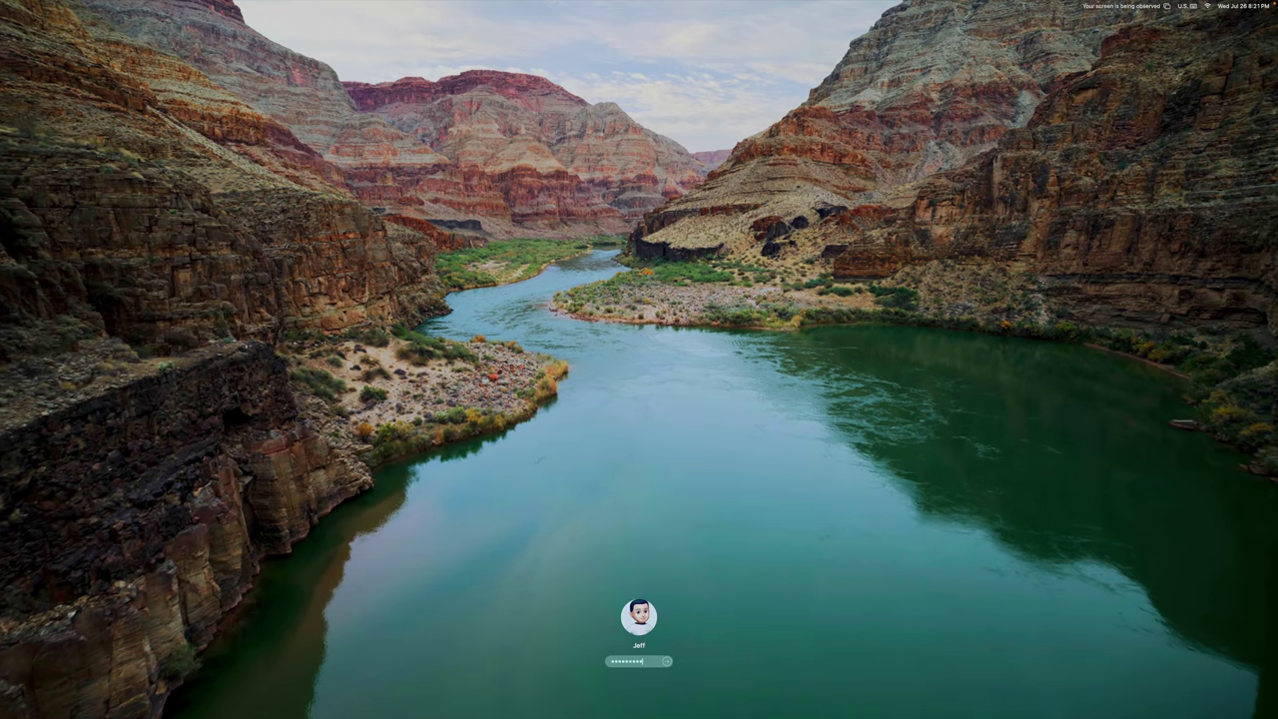
key("Return")
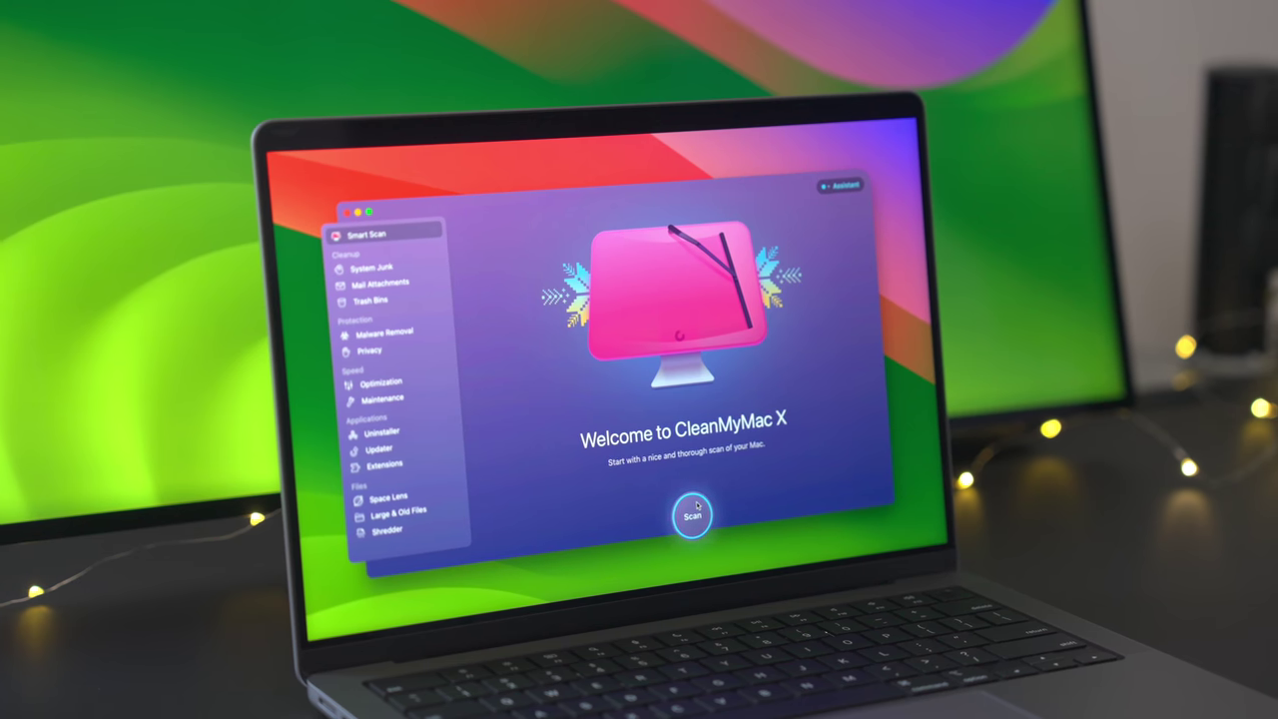
Step: Switch to CleanMyMac X and start a System Junk scan
left_click(704, 506)
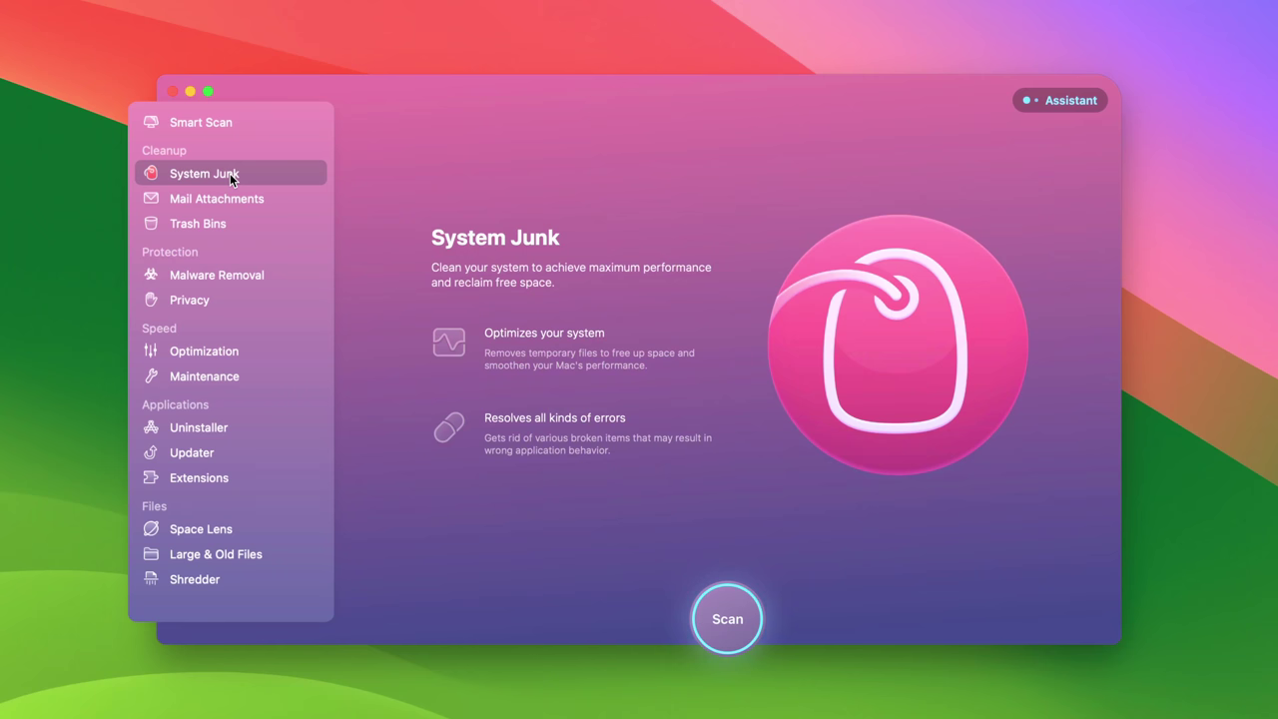
left_click(732, 634)
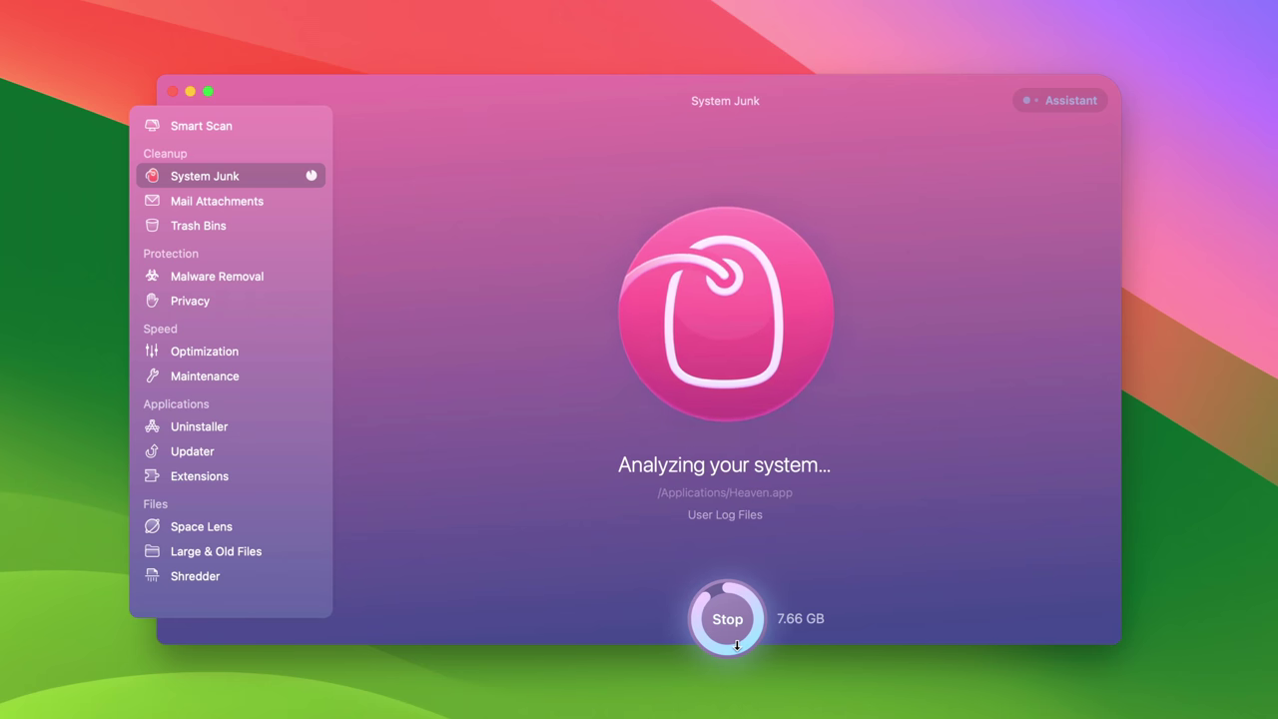